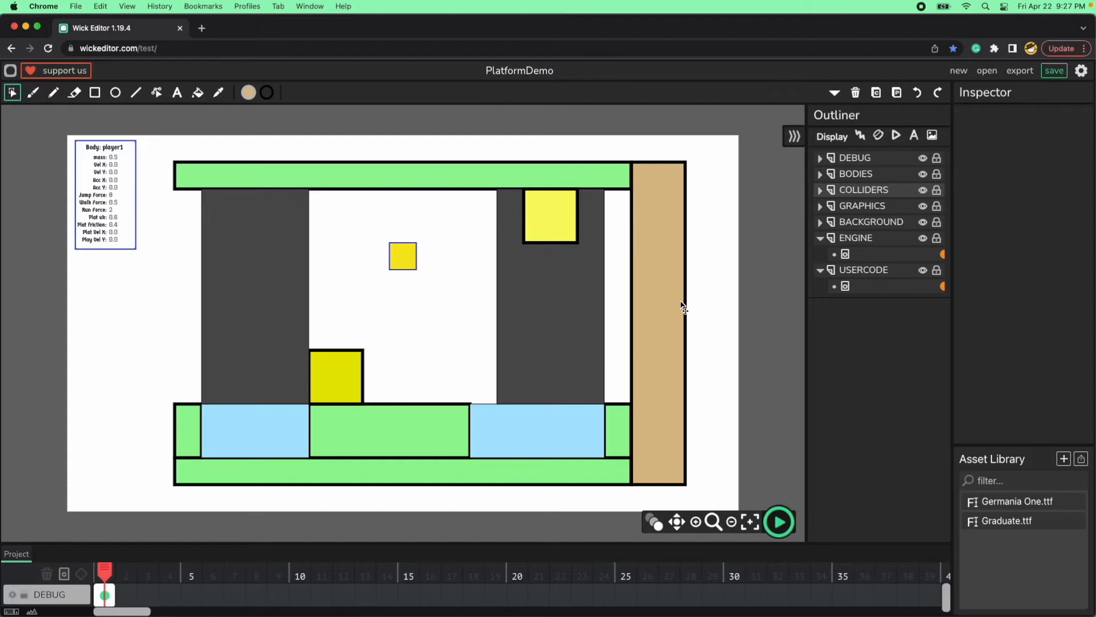
# Open the USERCODE frame's script, collapse the player1Settings block and examine the worldGravity entry in Level1Settings.
pyautogui.click(943, 286)
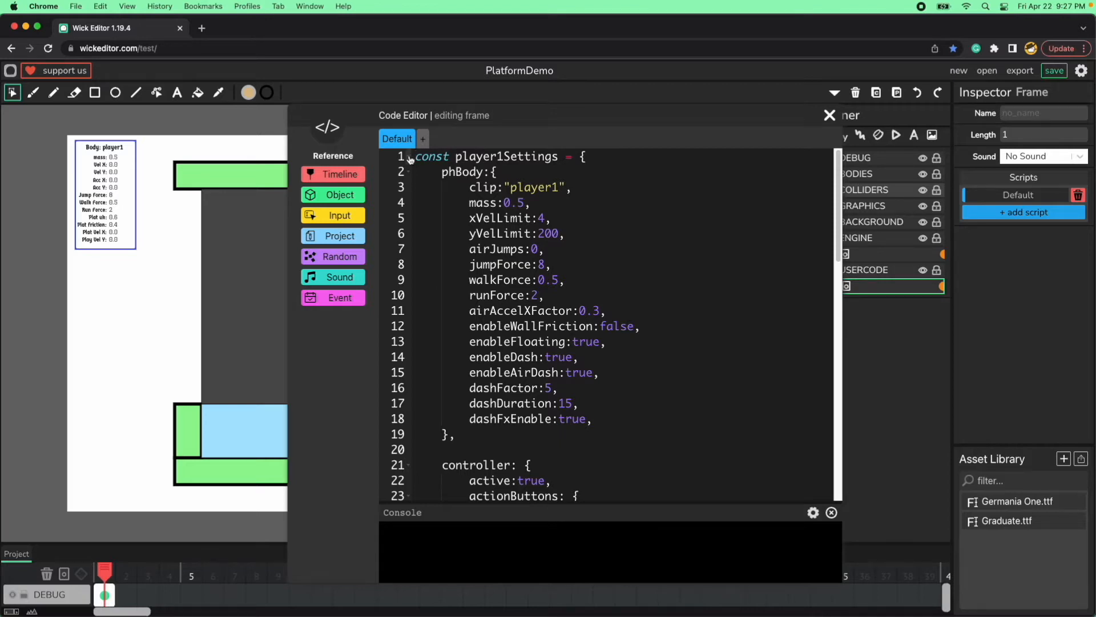
pyautogui.click(411, 159)
pyautogui.doubleClick(520, 187)
pyautogui.click(656, 237)
pyautogui.doubleClick(479, 190)
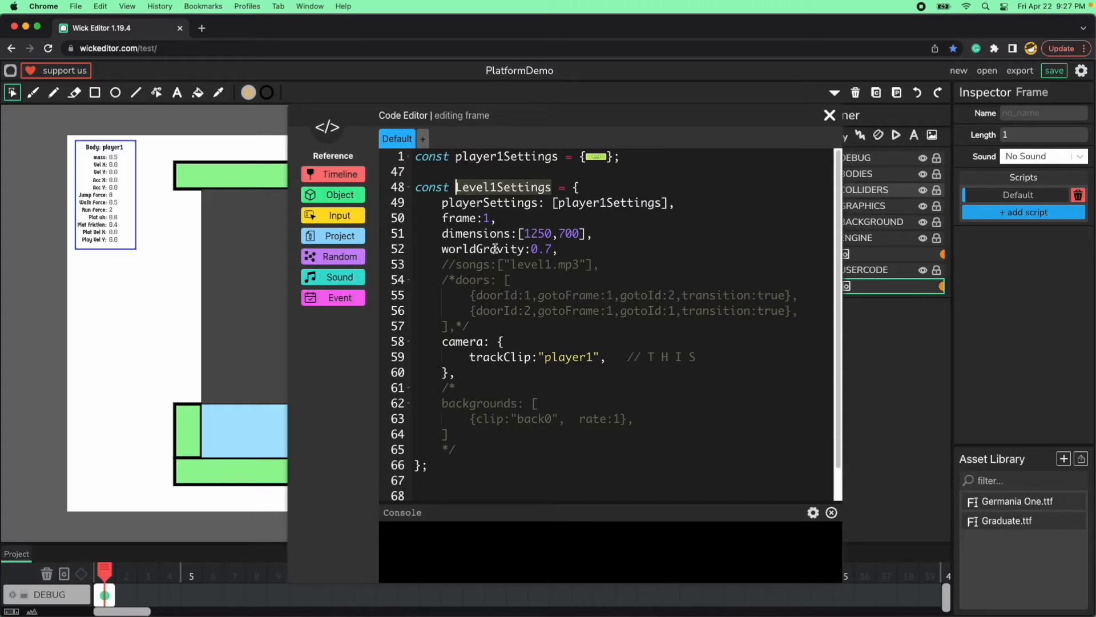
pyautogui.doubleClick(495, 248)
pyautogui.click(581, 252)
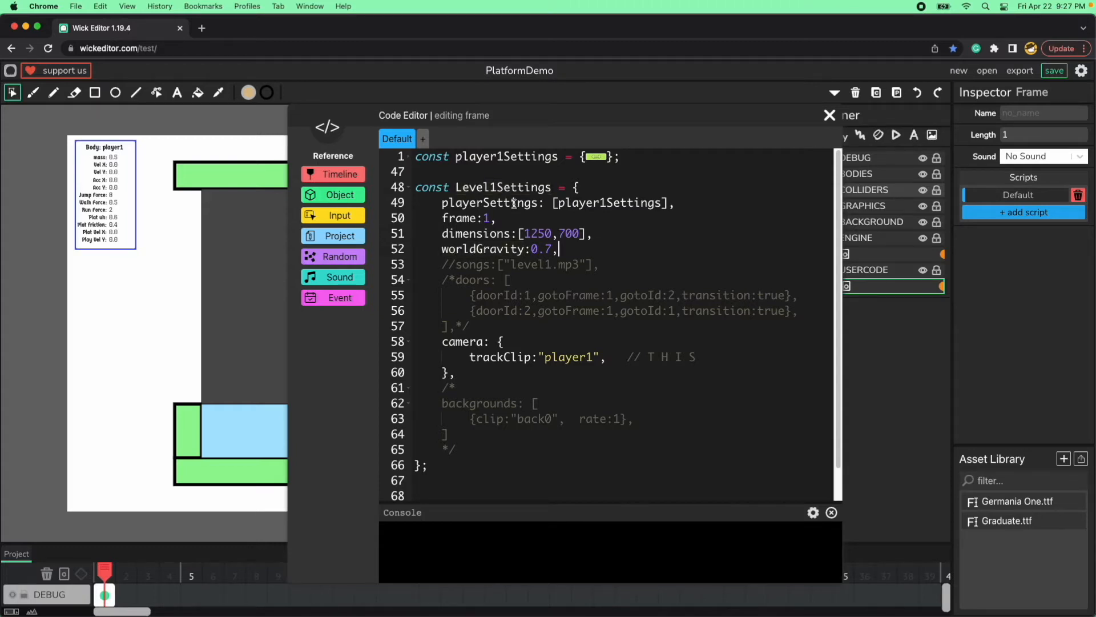
pyautogui.doubleClick(487, 190)
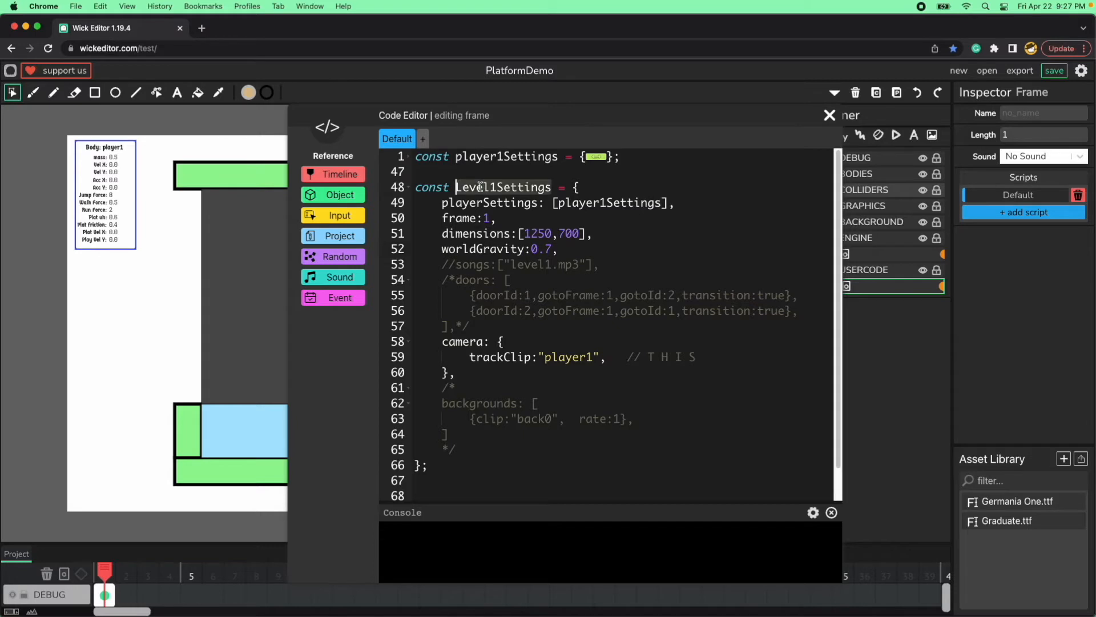
pyautogui.press('Left')
# Set worldGravity in Level1Settings to 1.5 and close the code editor.
pyautogui.click(565, 250)
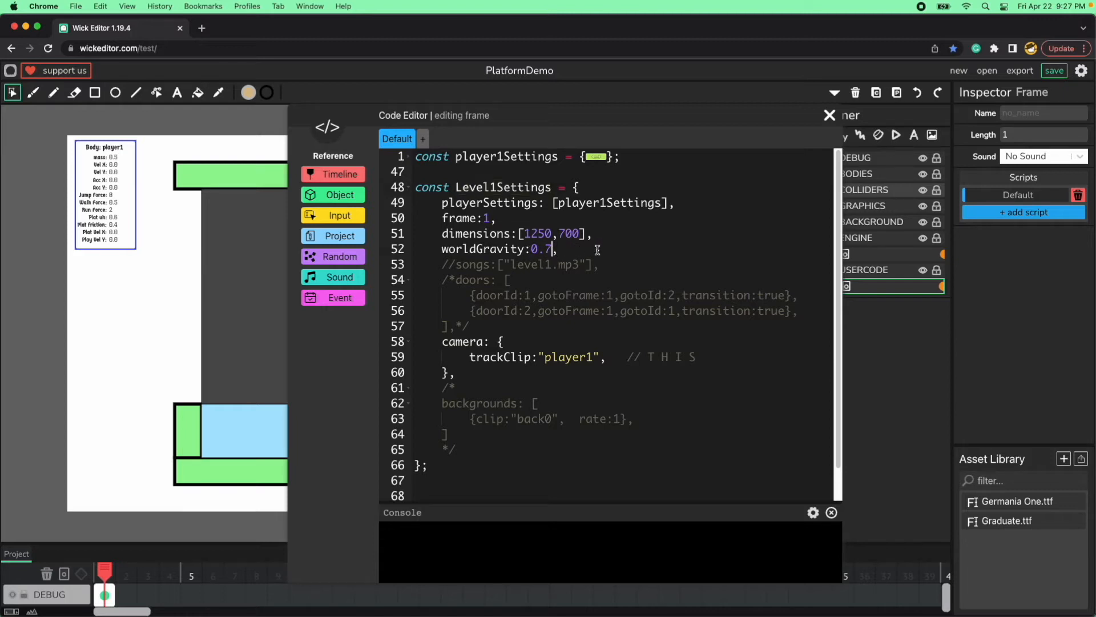
pyautogui.hotkey('shift', 'Left')
pyautogui.hotkey('shift', 'Left')
pyautogui.hotkey('shift', 'Left')
pyautogui.write('1')
pyautogui.click(829, 114)
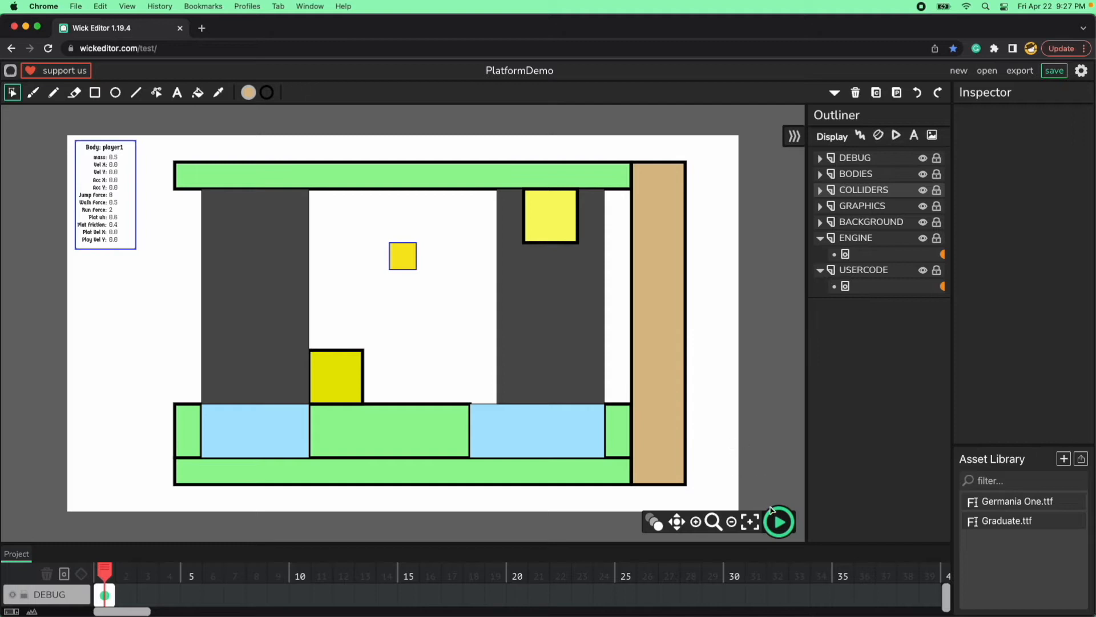
# Run the project and make the player square jump repeatedly in place to test the gravity.
pyautogui.click(777, 519)
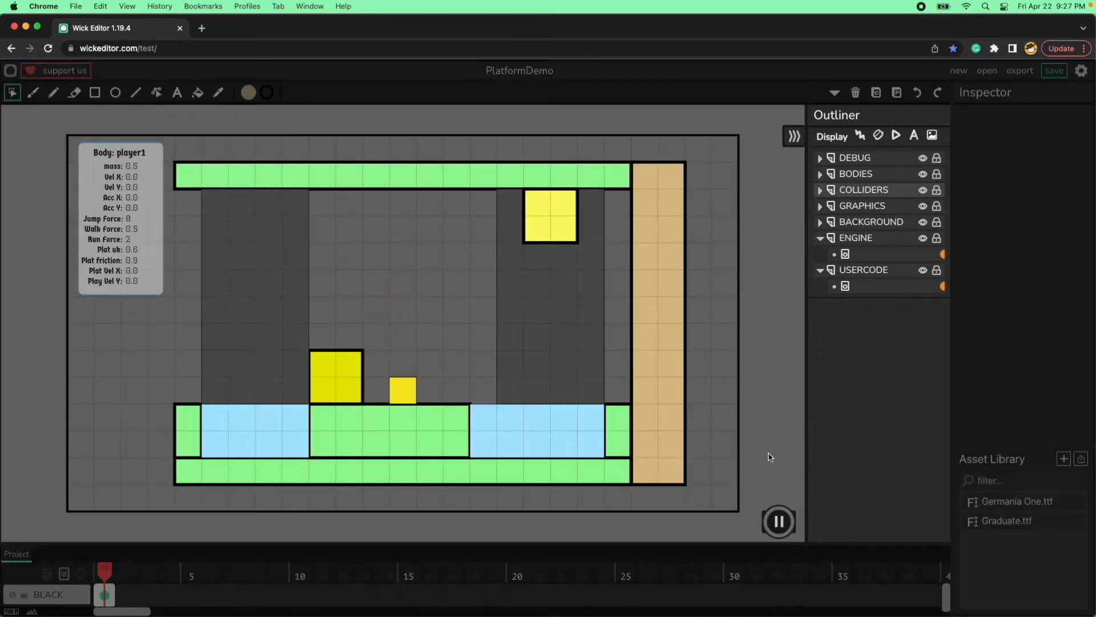
pyautogui.press('Up')
pyautogui.press('Up')
pyautogui.press('Up')
pyautogui.press('Up')
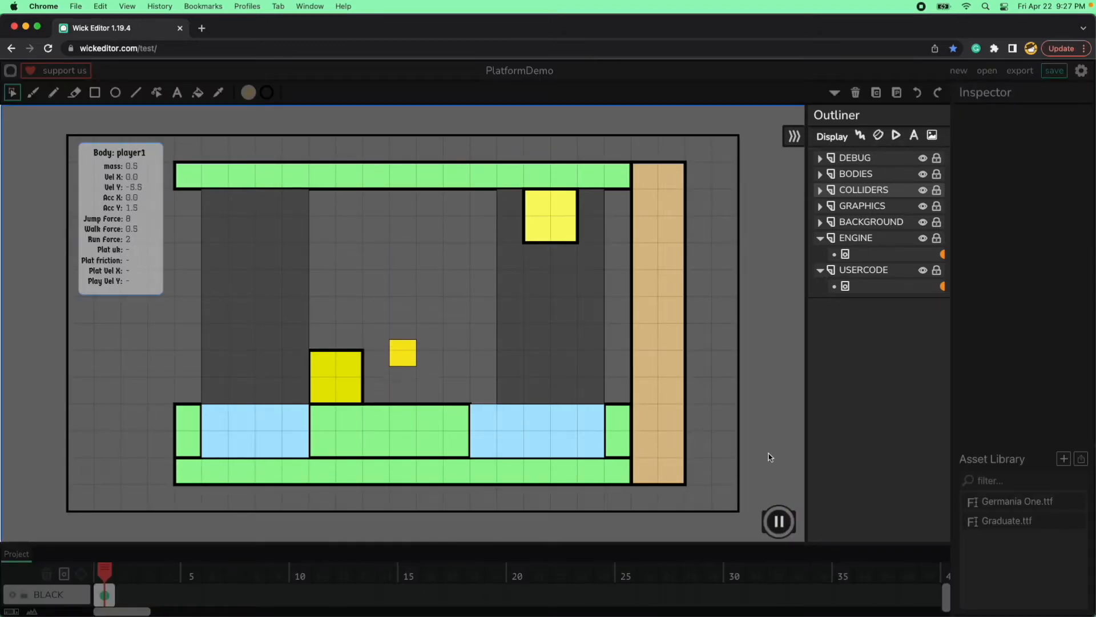
pyautogui.press('Up')
pyautogui.press('Up')
pyautogui.press('Up')
pyautogui.press('Up')
pyautogui.press('Up')
pyautogui.press('Up')
pyautogui.press('Up')
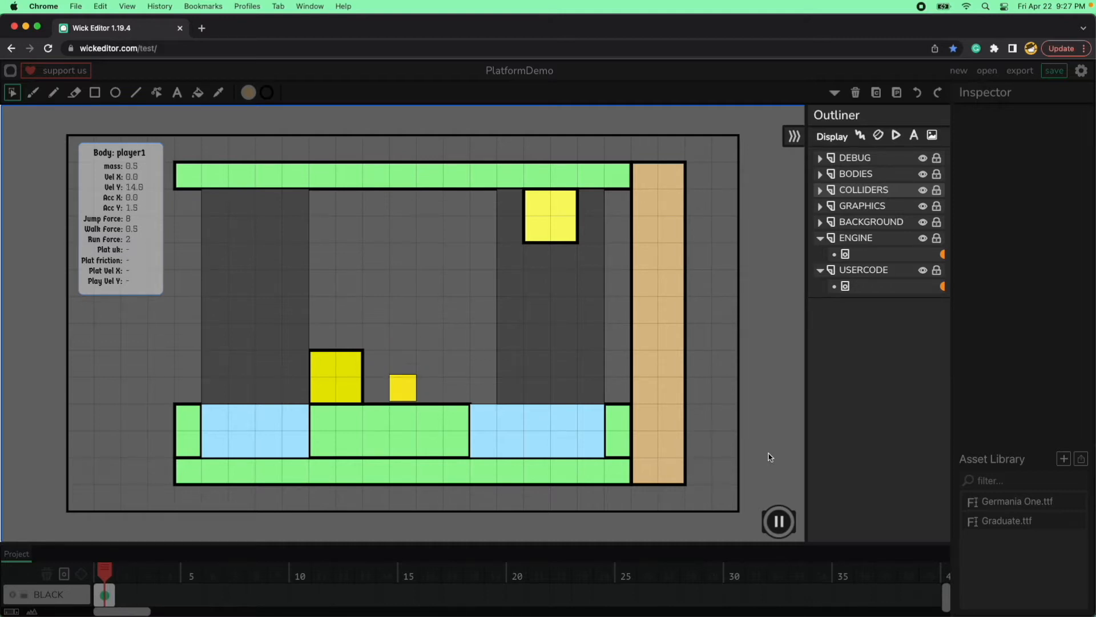
# Move the player sideways across the level while jumping in the running preview, and stop the preview.
pyautogui.press('Right')
pyautogui.press('Up')
pyautogui.press('Right')
pyautogui.press('Up')
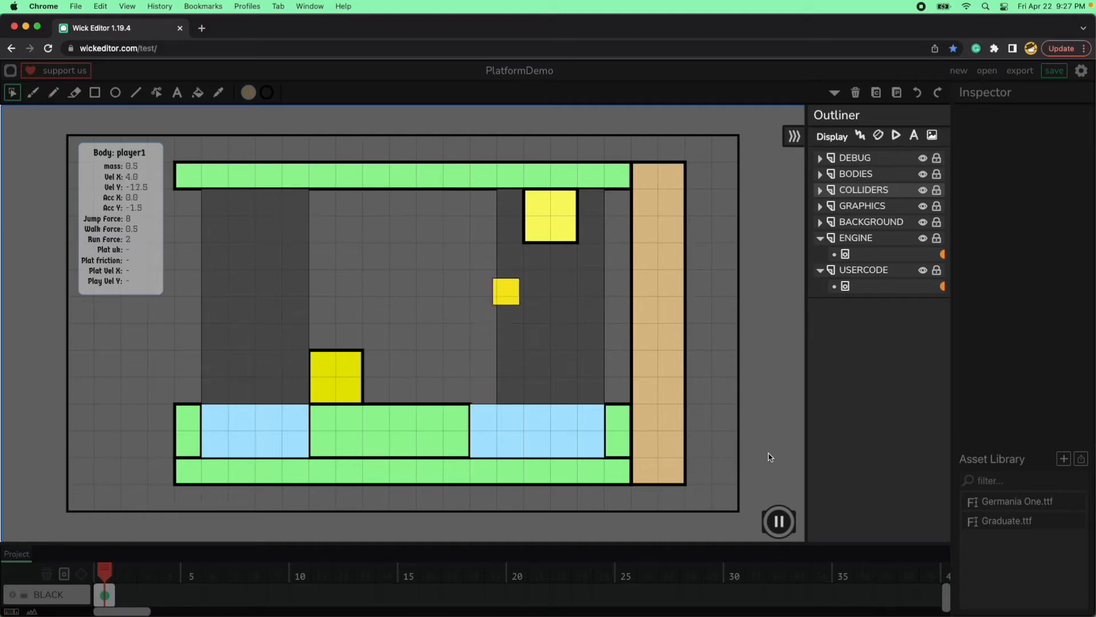
pyautogui.press('Up')
pyautogui.press('Up')
pyautogui.press('Right')
pyautogui.press('Up')
pyautogui.press('Up')
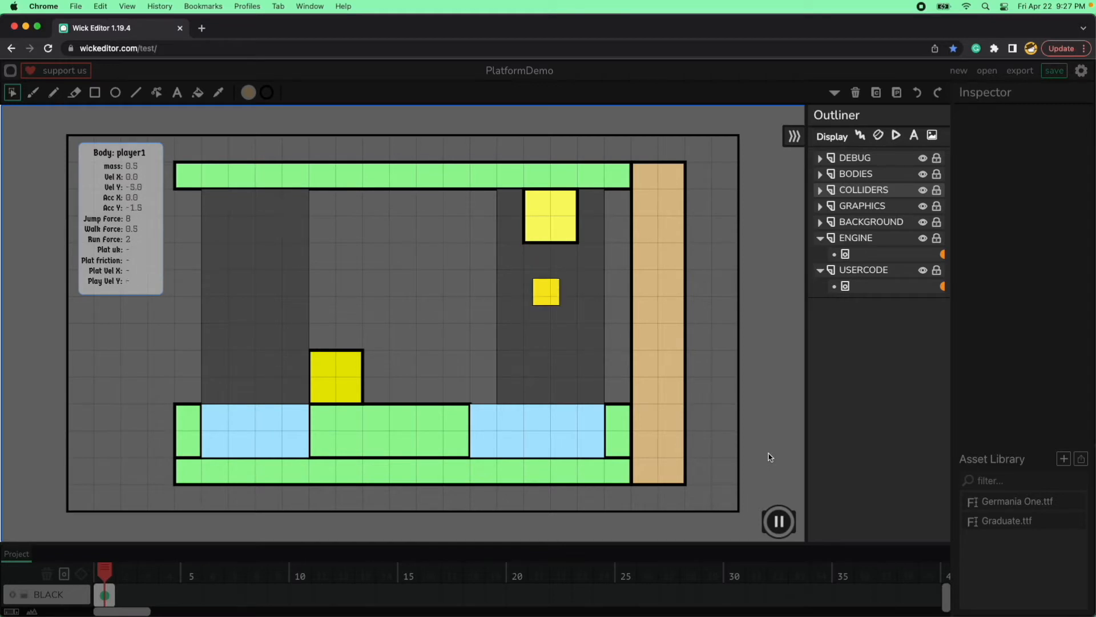
pyautogui.press('Up')
pyautogui.press('Up')
pyautogui.press('Left')
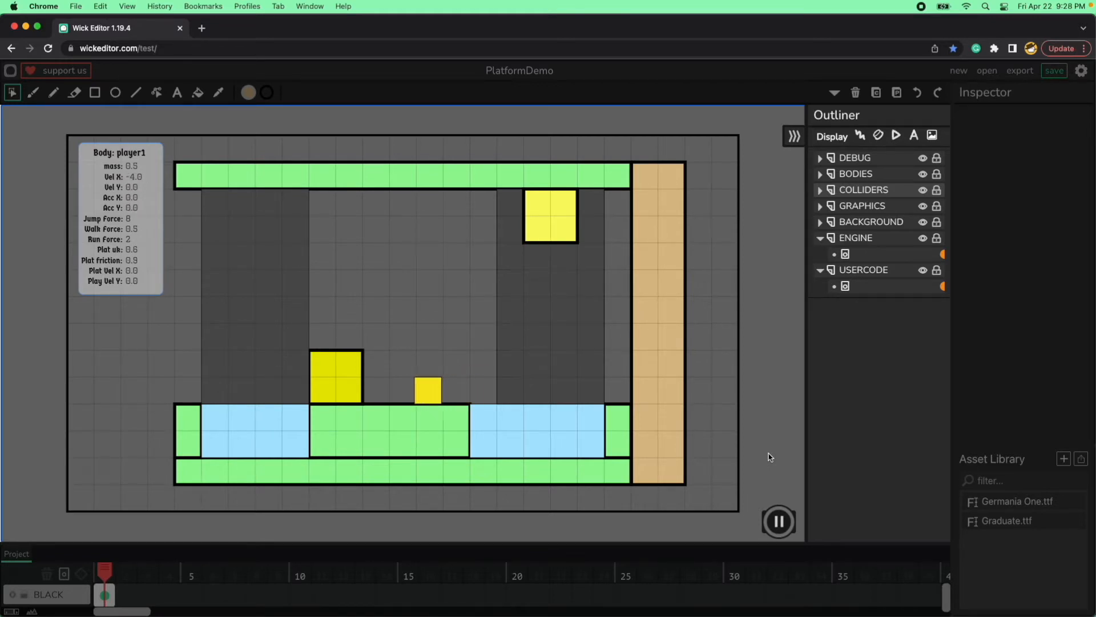
pyautogui.press('Up')
pyautogui.click(777, 517)
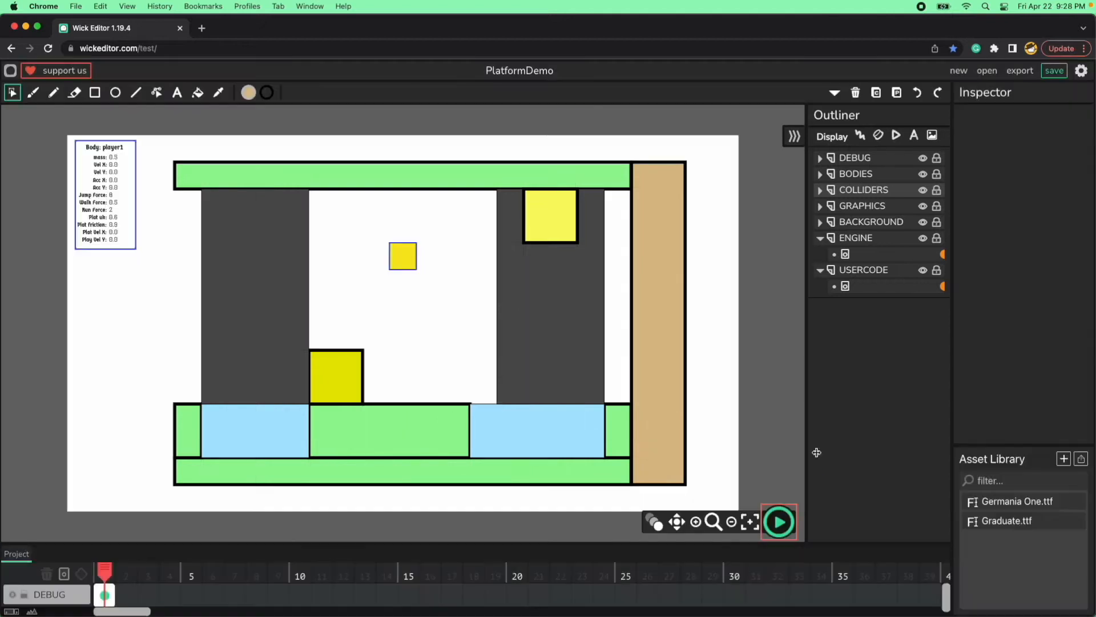
# Reopen the USERCODE frame's script, set worldGravity in Level1Settings to 0.3 and close the editor.
pyautogui.doubleClick(879, 286)
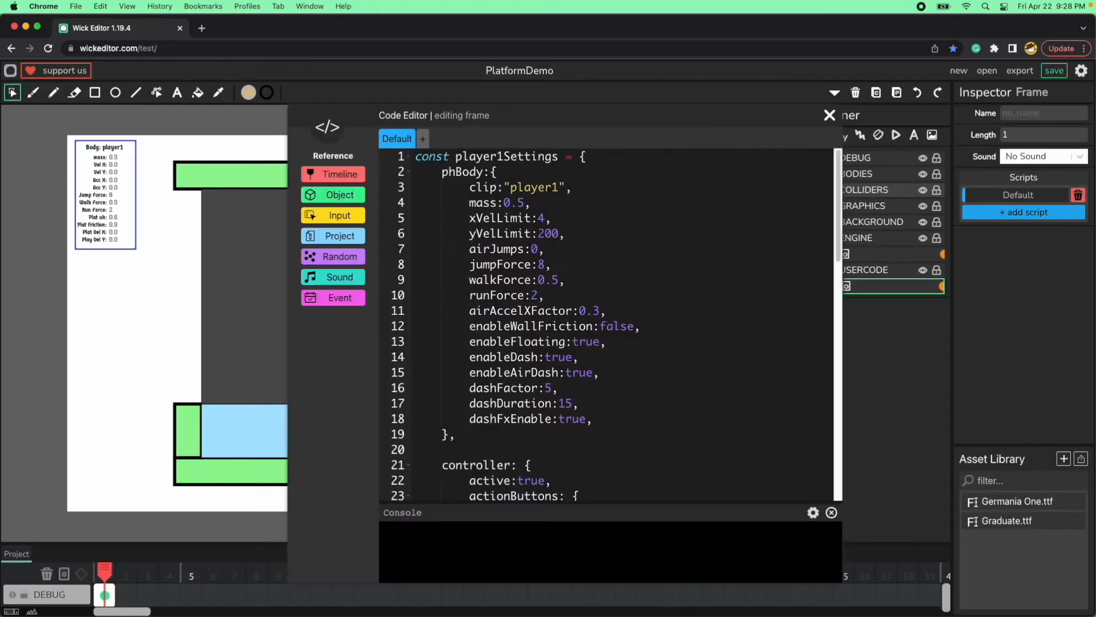
pyautogui.click(410, 156)
pyautogui.scroll(-2, 534, 372)
pyautogui.scroll(2, 533, 371)
pyautogui.moveTo(553, 250); pyautogui.dragTo(531, 250)
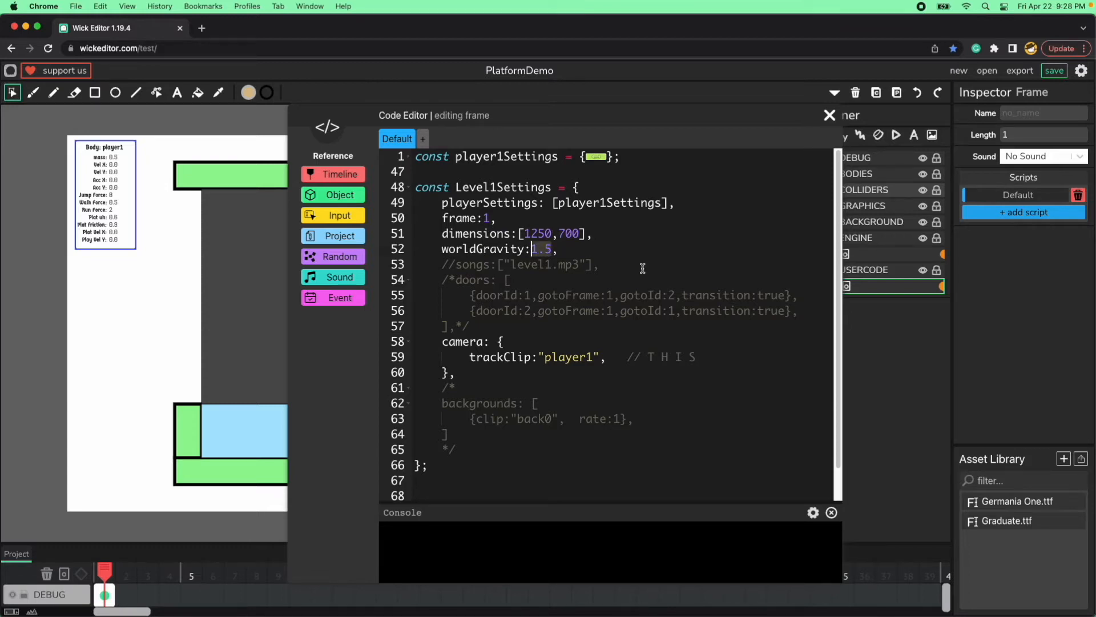
pyautogui.write('0.3')
pyautogui.click(829, 115)
# Run the project and test the player's jumps and sideways movement with the reduced gravity.
pyautogui.click(779, 521)
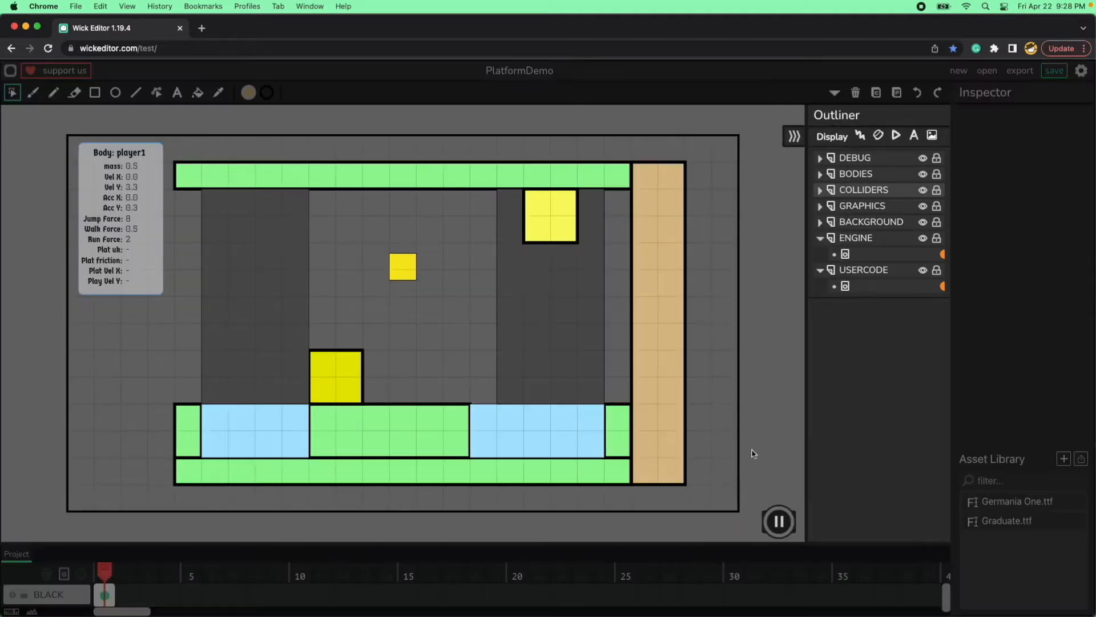
pyautogui.press('Up')
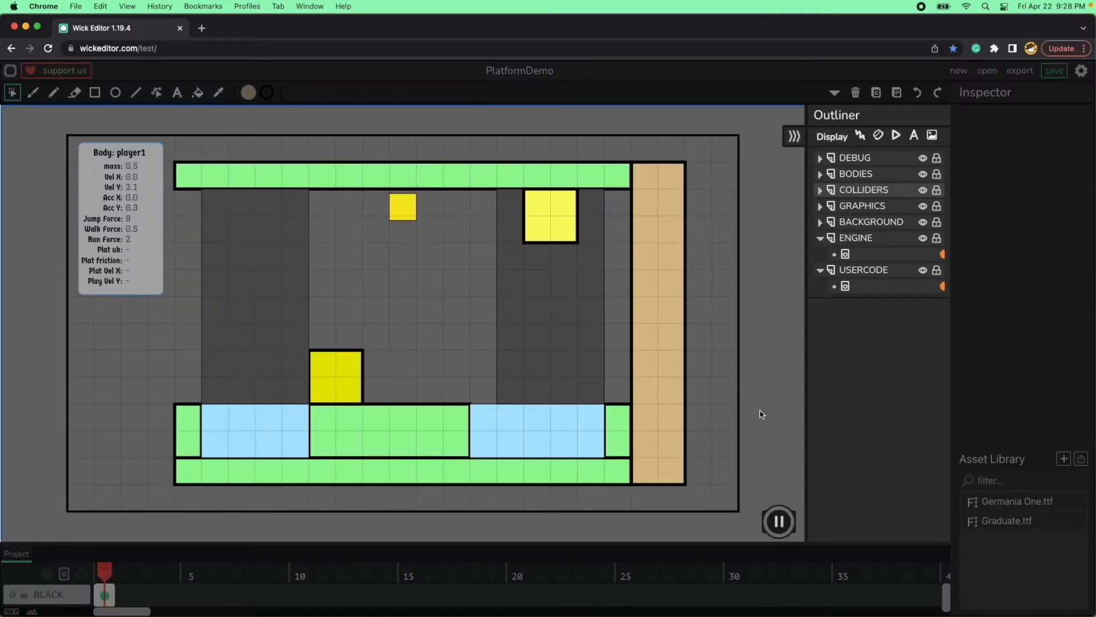
pyautogui.press('Up')
pyautogui.press('Right')
pyautogui.press('Left')
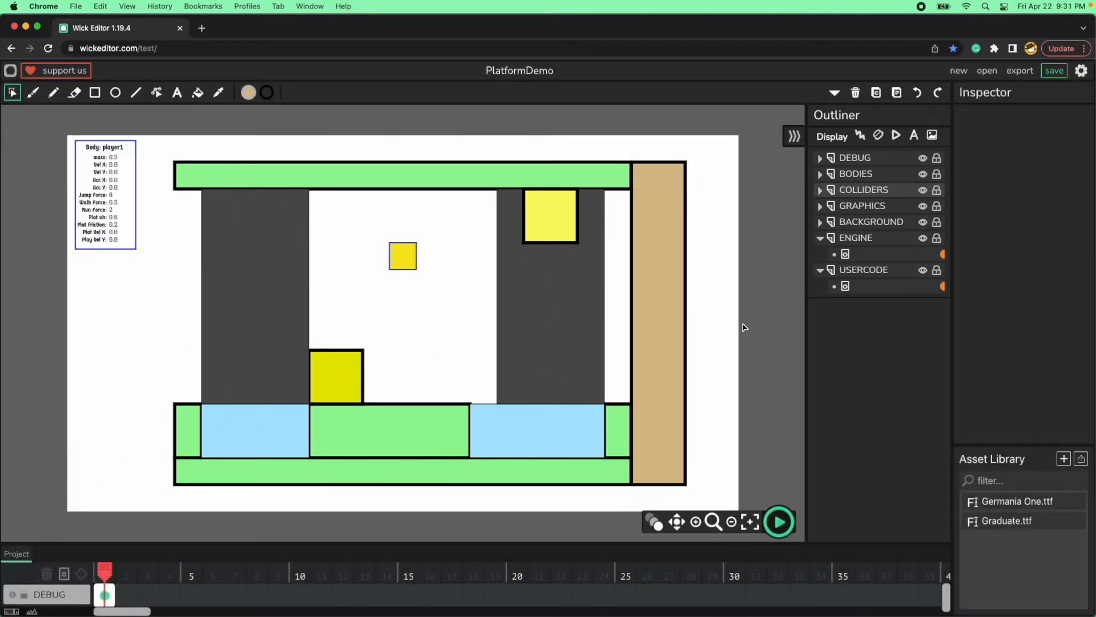
# Open the USERCODE frame's script and set worldGravity in Level1Settings to 0.7.
pyautogui.click(943, 288)
pyautogui.scroll(-5, 636, 393)
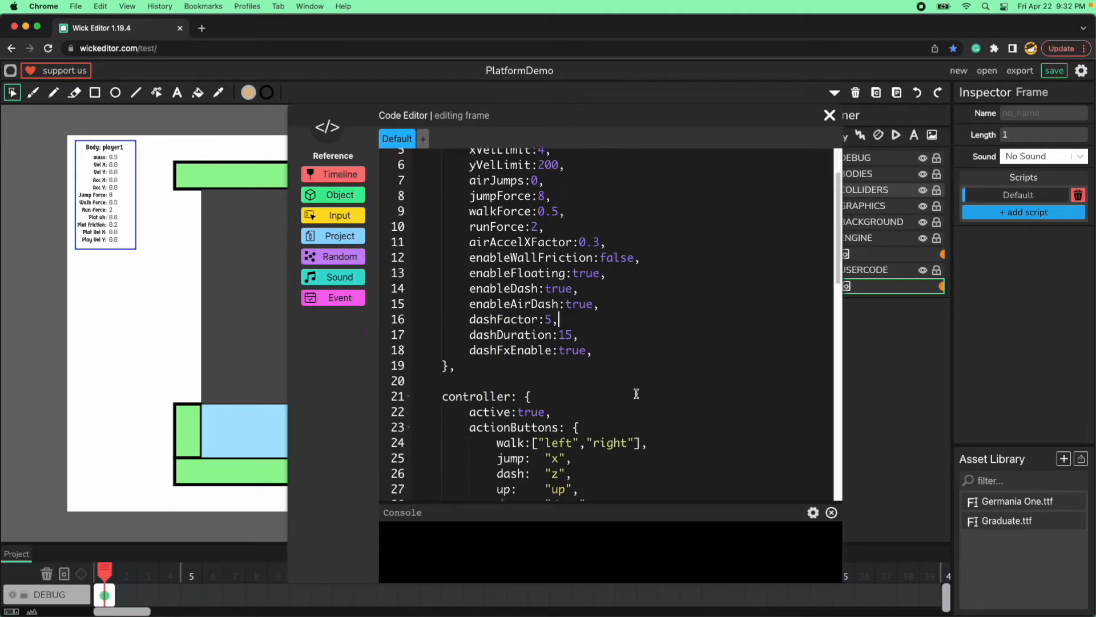
pyautogui.scroll(-10, 636, 394)
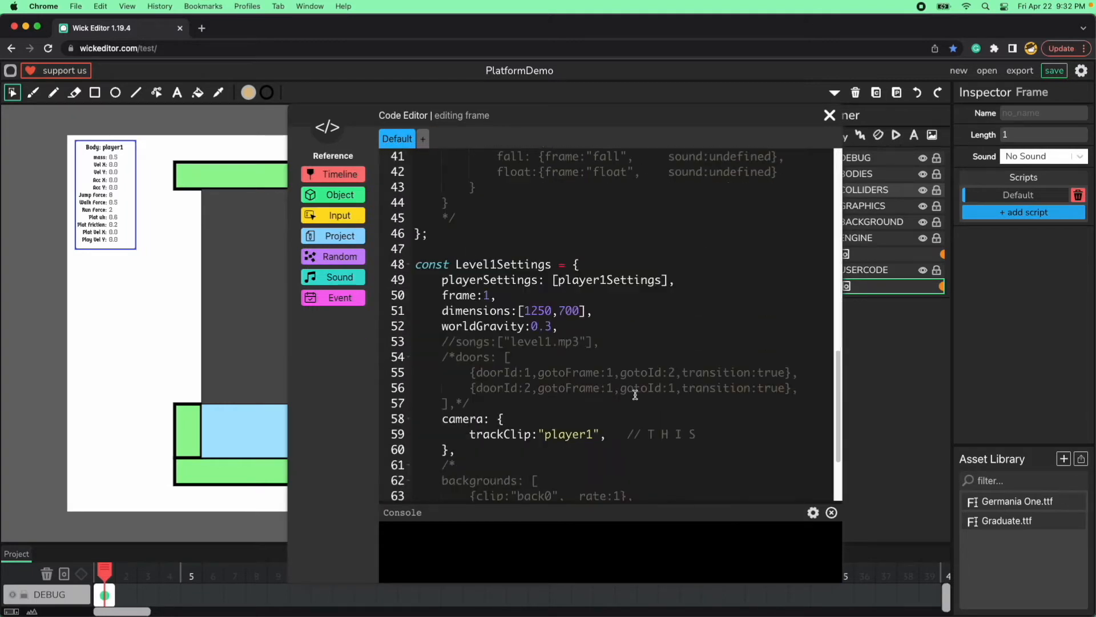
pyautogui.doubleClick(546, 327)
pyautogui.write('7')
# Set the first value of the dimensions entry in Level1Settings to 4000 and close the code editor.
pyautogui.doubleClick(538, 311)
pyautogui.write('4000')
pyautogui.doubleClick(532, 312)
pyautogui.click(565, 330)
pyautogui.doubleClick(542, 312)
pyautogui.click(828, 117)
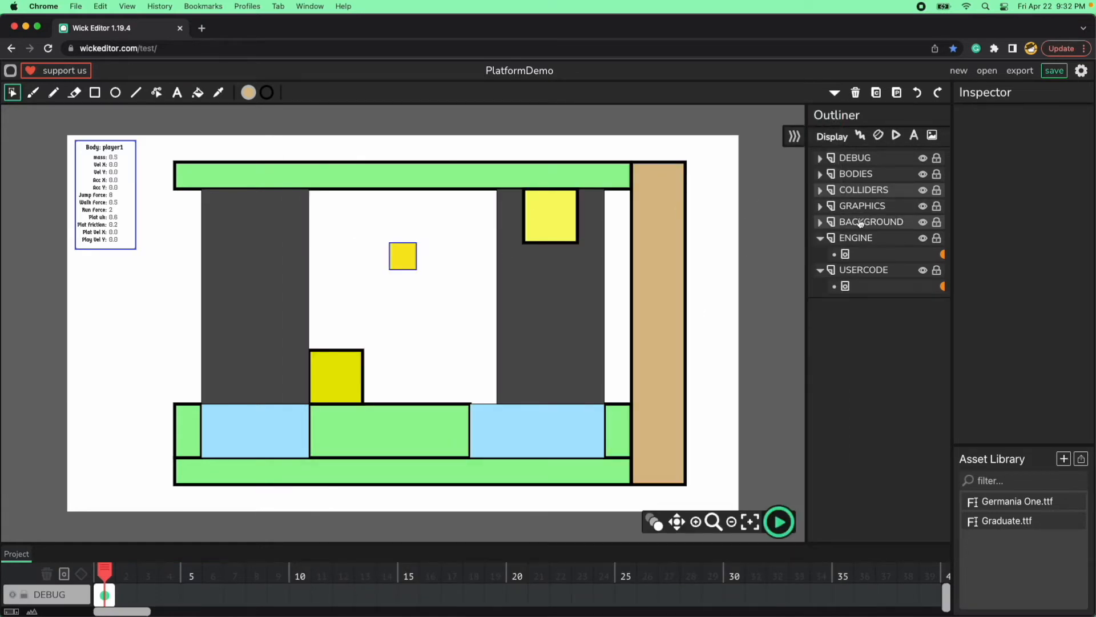
# Expand the BACKGROUND layer in the outliner and make its empty frame the active one.
pyautogui.click(820, 222)
pyautogui.click(865, 237)
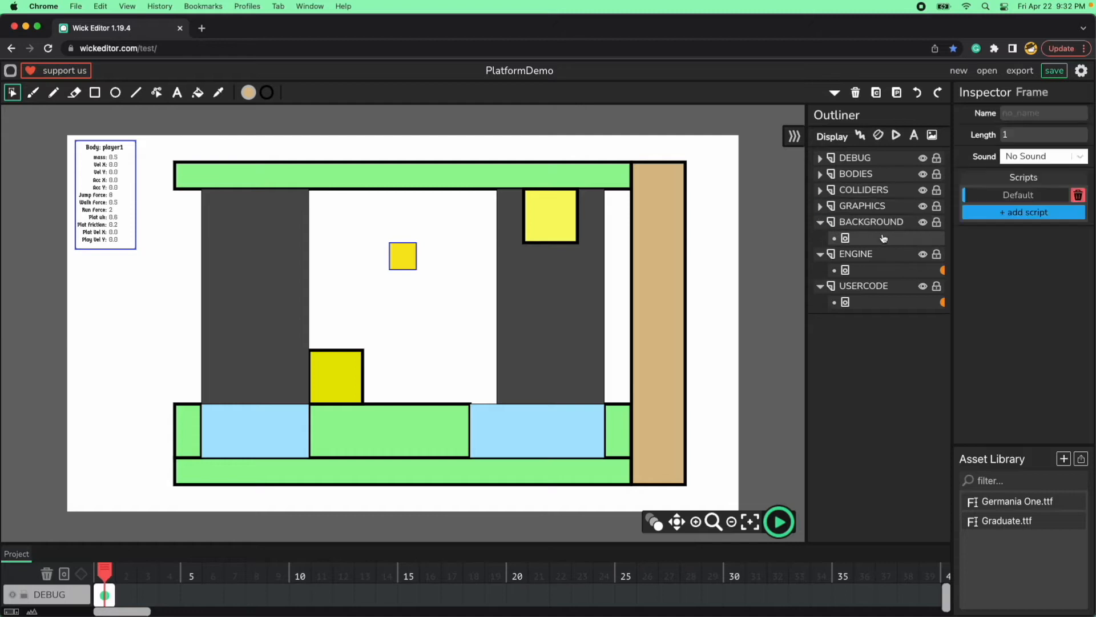
pyautogui.click(753, 254)
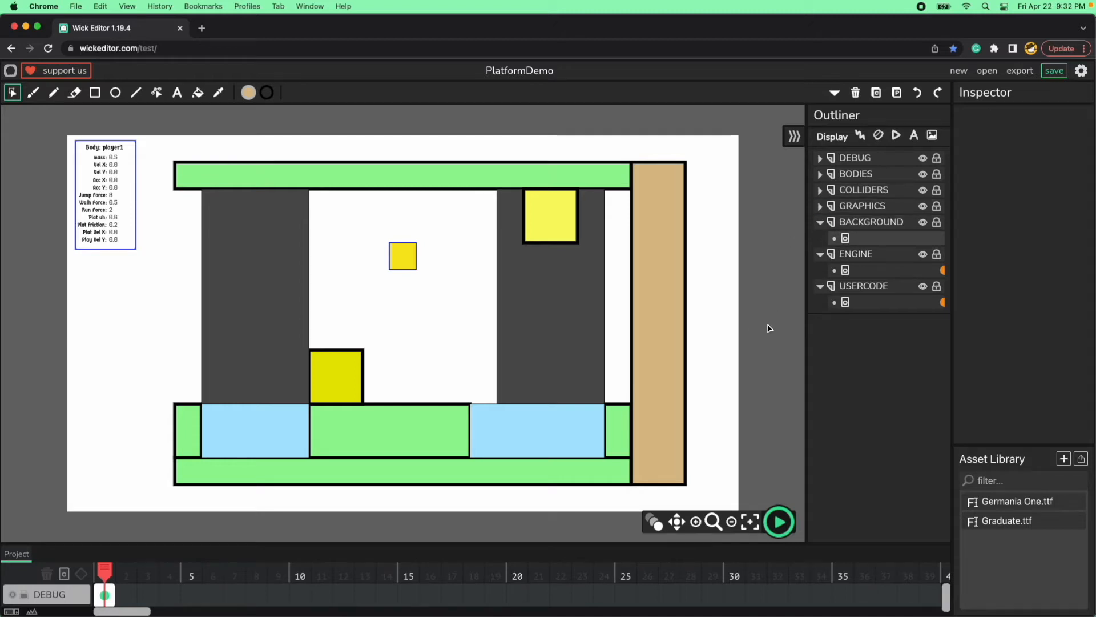
# Choose a bright blue fill and draw a rectangle about 143 by 118 px in the empty area beneath the Body: player1 readout.
pyautogui.click(95, 94)
pyautogui.click(250, 95)
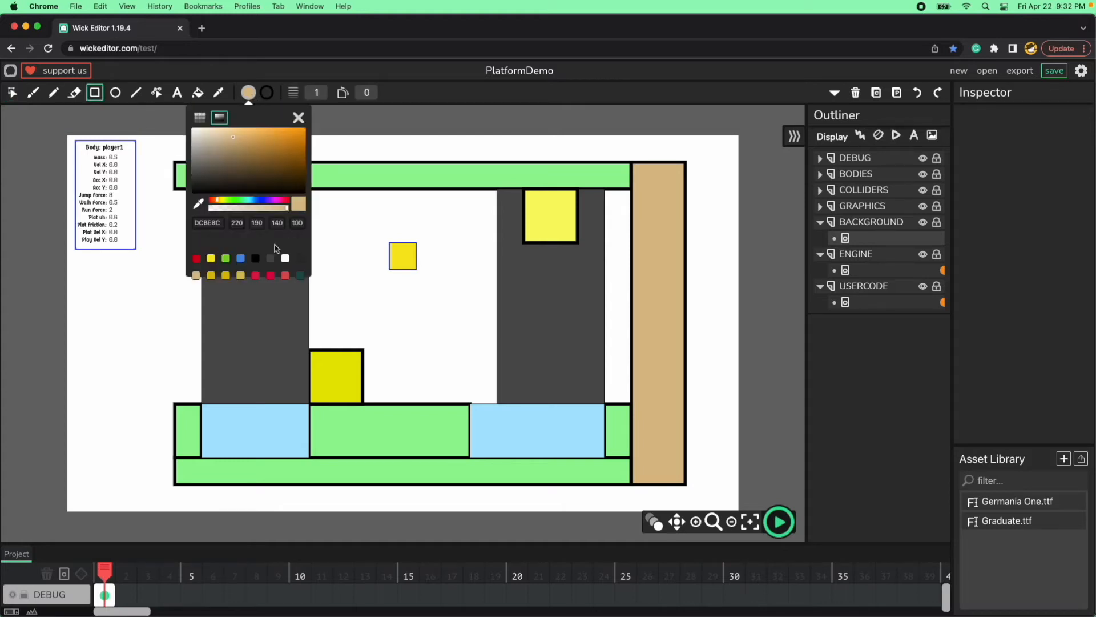
pyautogui.click(240, 258)
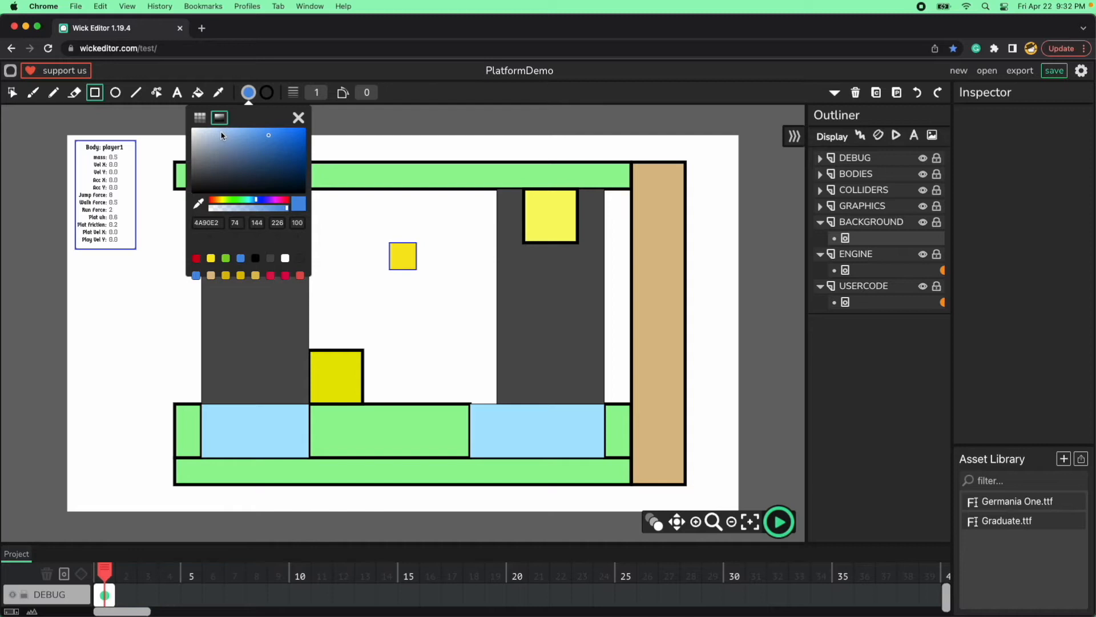
pyautogui.click(282, 133)
pyautogui.click(297, 118)
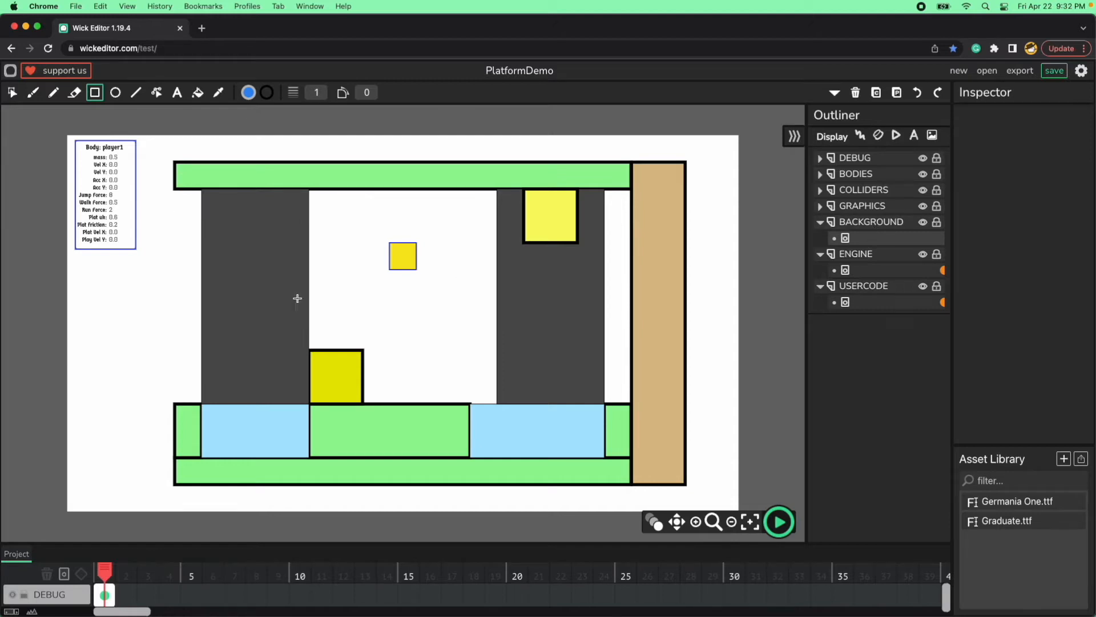
pyautogui.moveTo(73, 362); pyautogui.dragTo(150, 299)
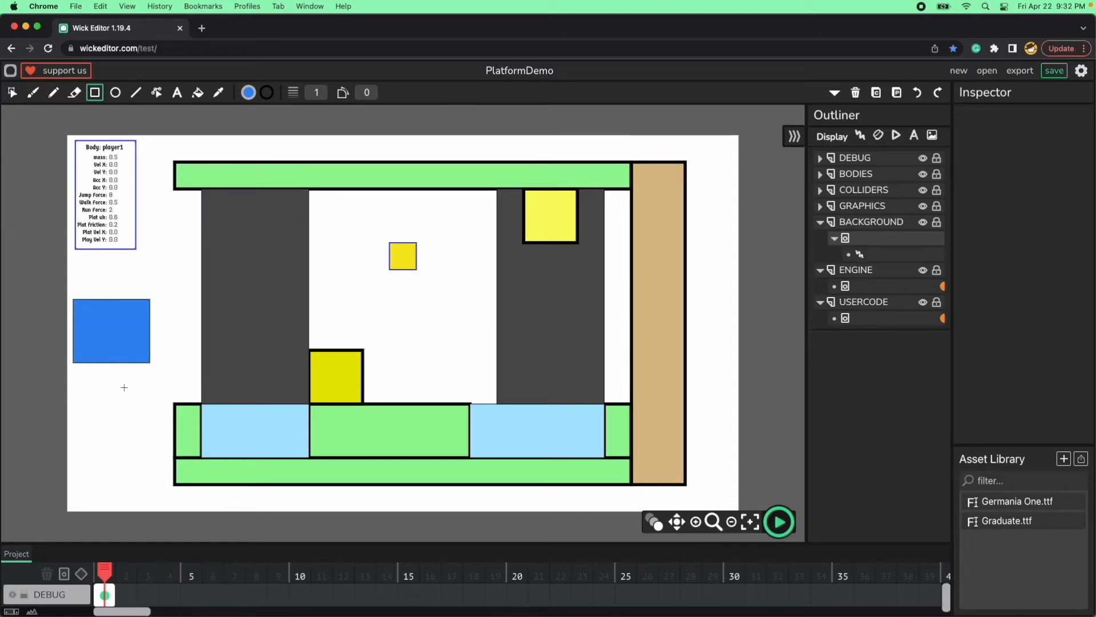
# Select the blue rectangle and set its width to 4000 and its height to 700.
pyautogui.press('v')
pyautogui.click(130, 345)
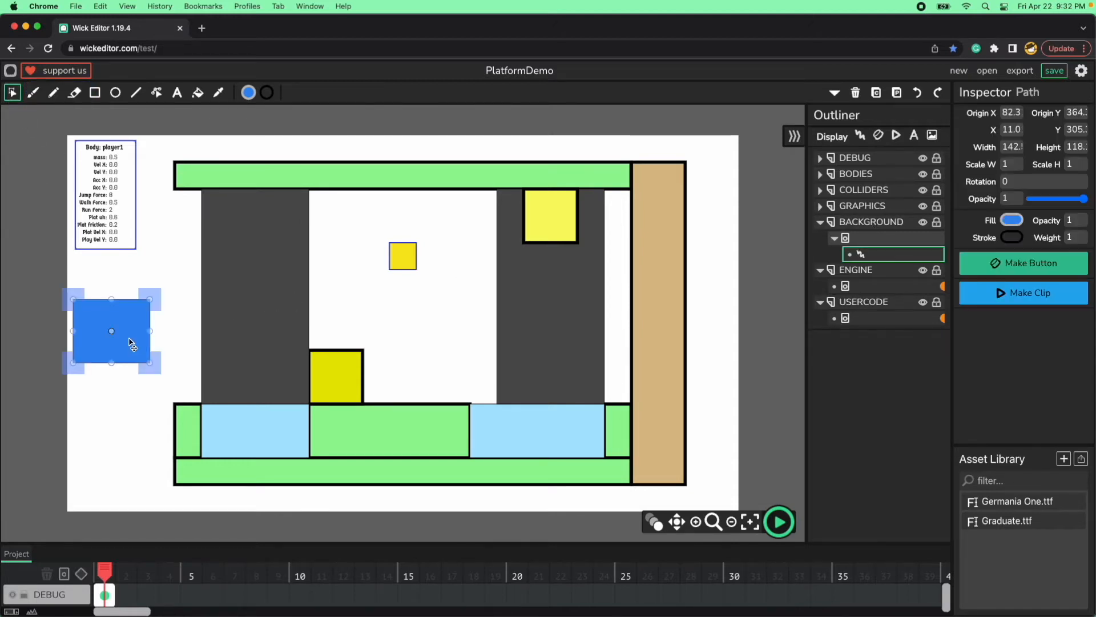
pyautogui.click(1011, 147)
pyautogui.write('4000')
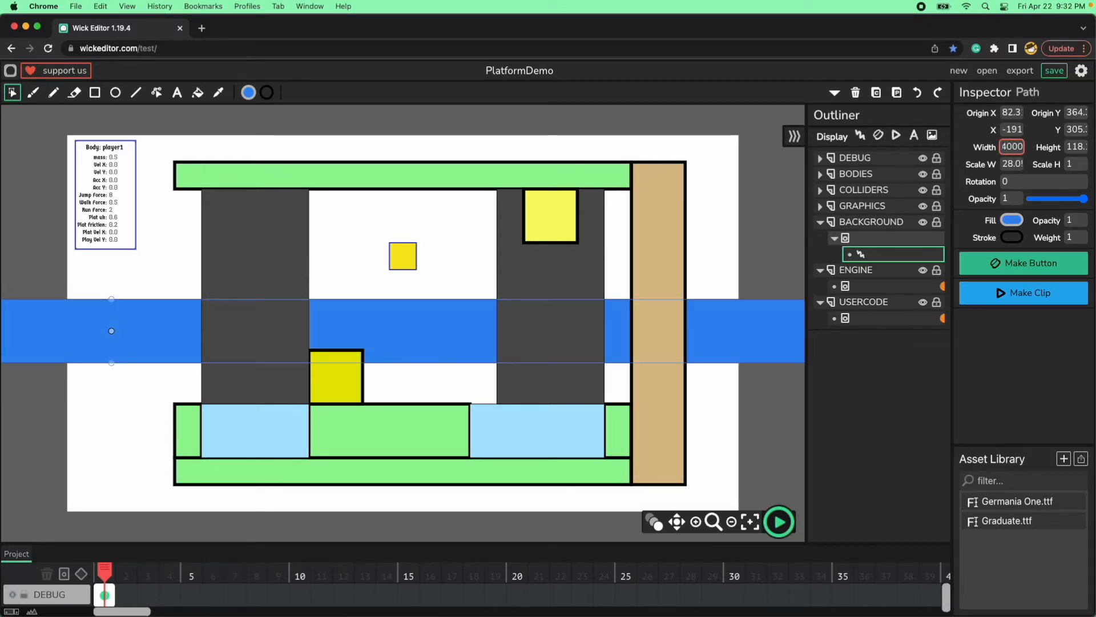
pyautogui.press('Tab')
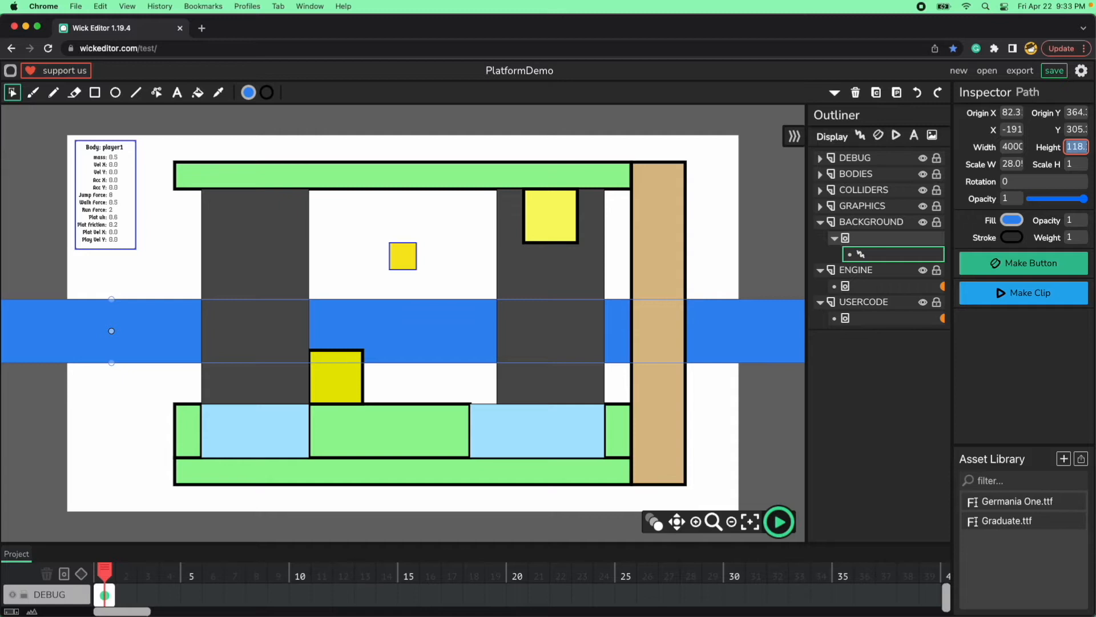
pyautogui.write('700')
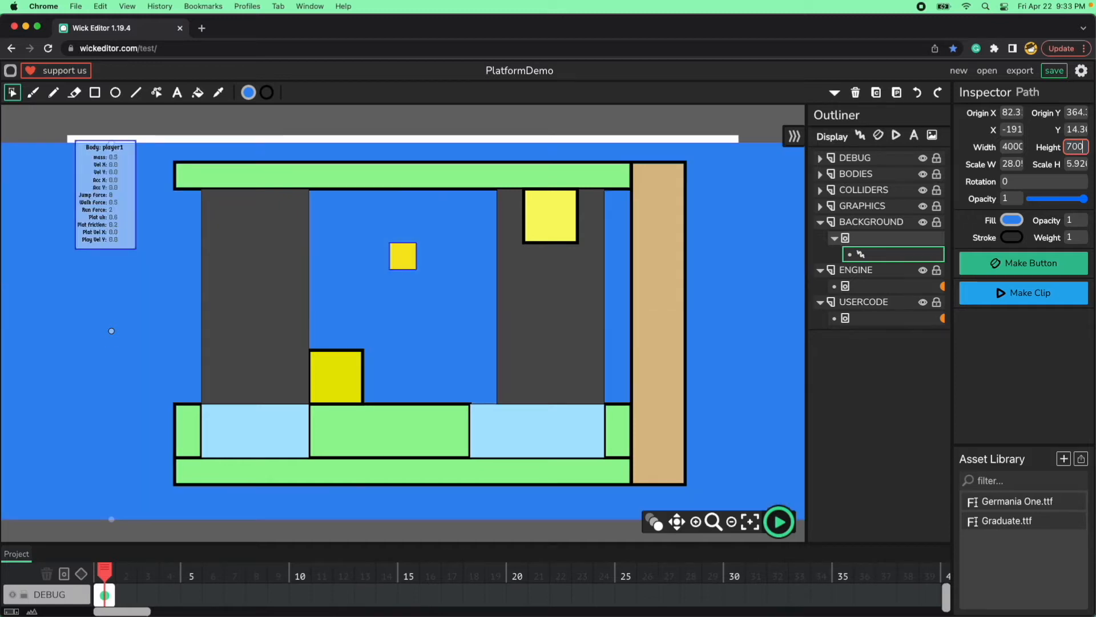
# Set the blue rectangle's X and Y position to 0 and deselect it.
pyautogui.hotkey('shift', 'Tab')
pyautogui.hotkey('shift', 'Tab')
pyautogui.hotkey('shift', 'Tab')
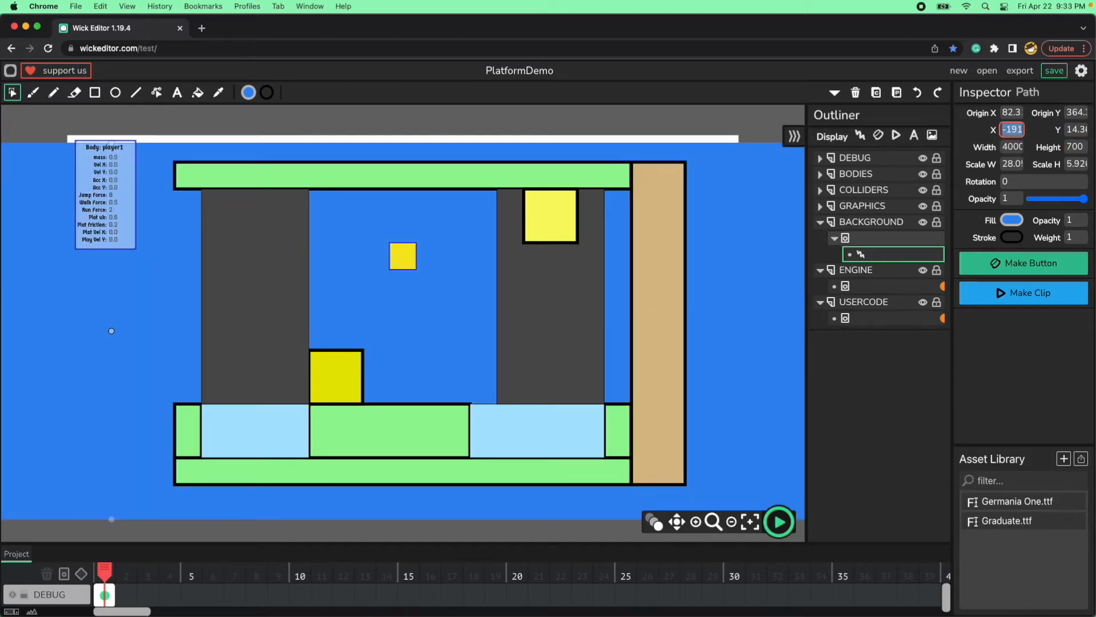
pyautogui.write('0')
pyautogui.press('Tab')
pyautogui.write('0')
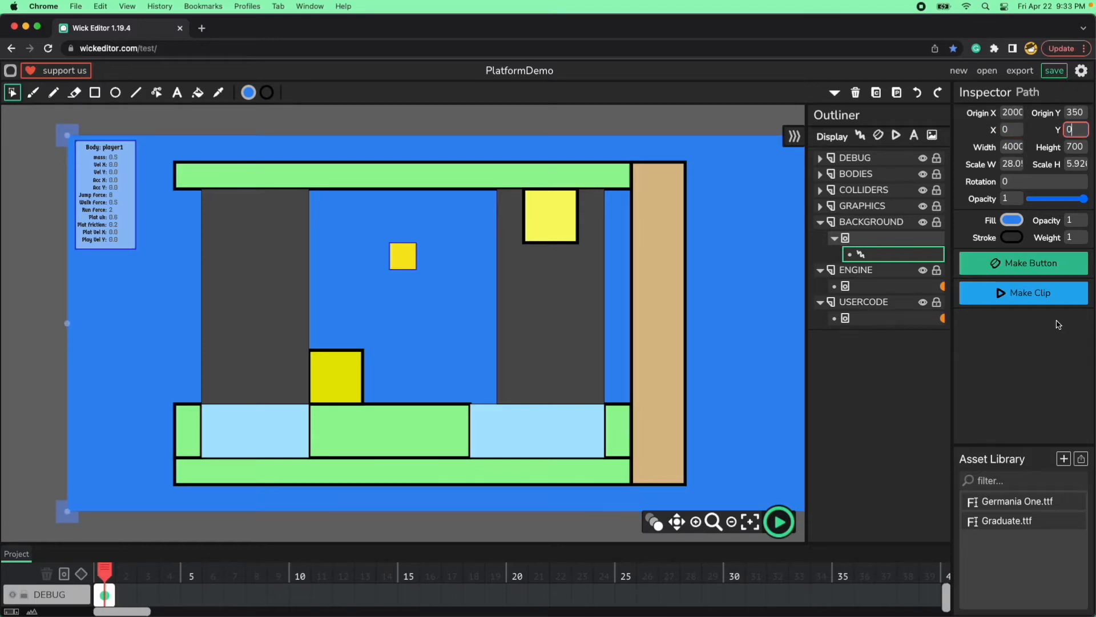
pyautogui.click(658, 116)
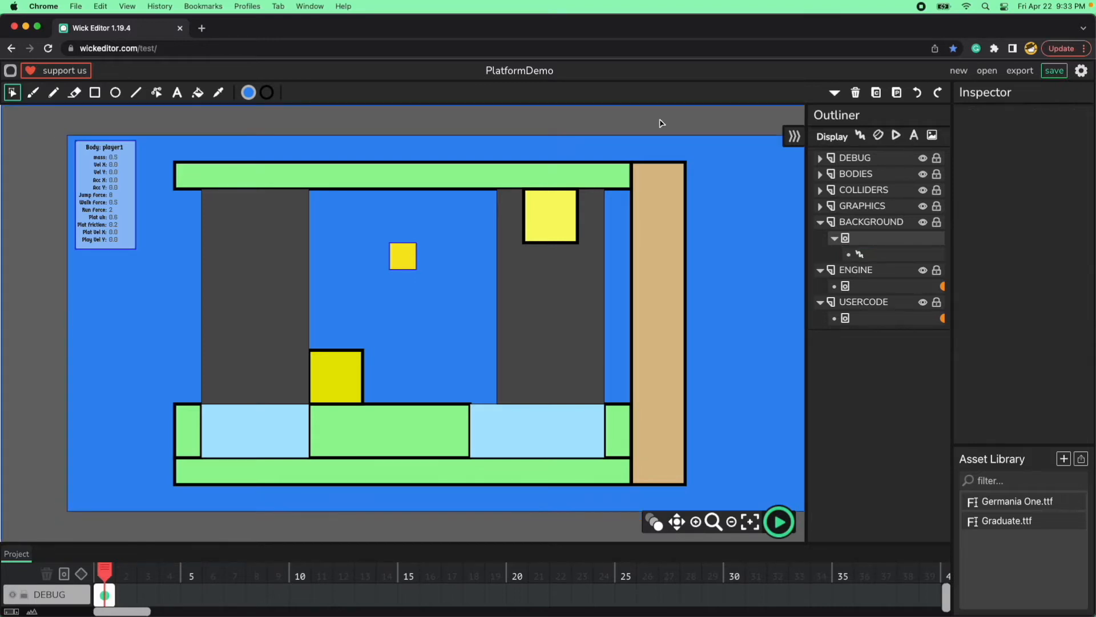
pyautogui.click(141, 356)
pyautogui.click(531, 521)
pyautogui.scroll(-2, 703, 448)
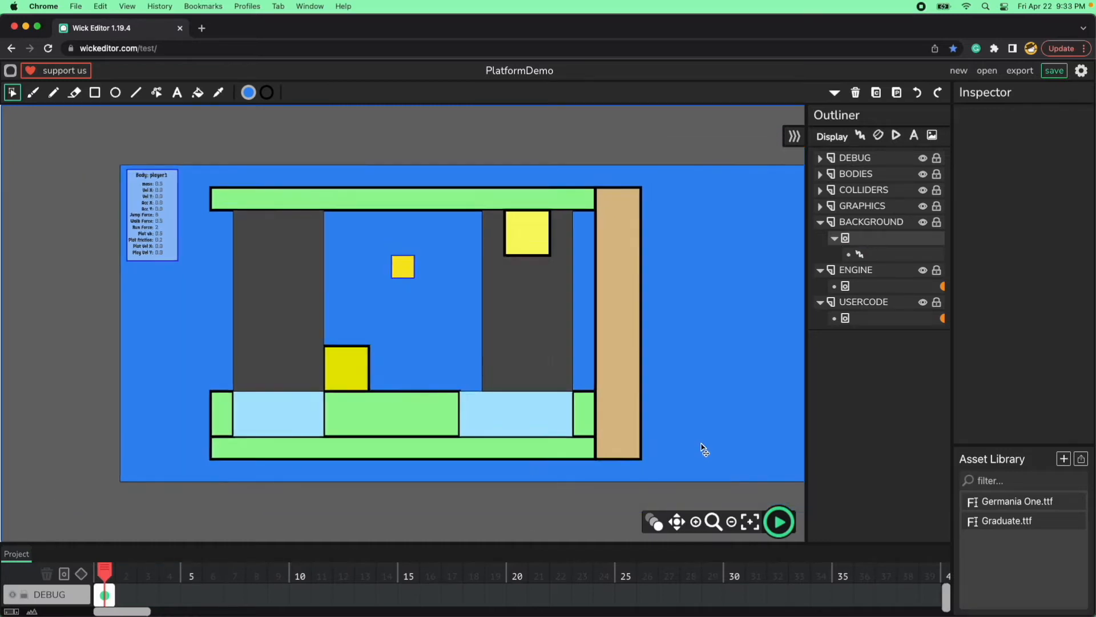
# Look over the whole length of the blue background, from the existing level to its far end and back.
pyautogui.scroll(-2, 703, 448)
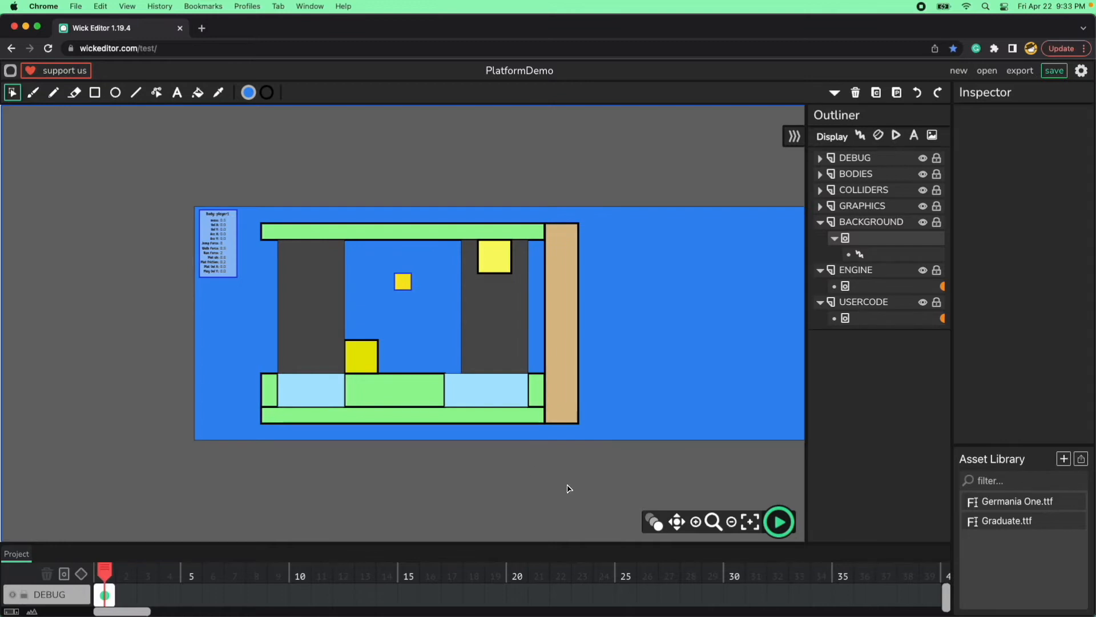
pyautogui.scroll(-1, 566, 487)
pyautogui.press('space')
pyautogui.moveTo(649, 457); pyautogui.dragTo(470, 448)
pyautogui.moveTo(726, 458); pyautogui.dragTo(311, 446)
pyautogui.moveTo(689, 441); pyautogui.dragTo(778, 421)
pyautogui.moveTo(387, 435); pyautogui.dragTo(726, 443)
pyautogui.moveTo(472, 455); pyautogui.dragTo(535, 466)
# Duplicate the lowest green platform and move the copy past the tan wall to X 1280, Y 360.
pyautogui.press('v')
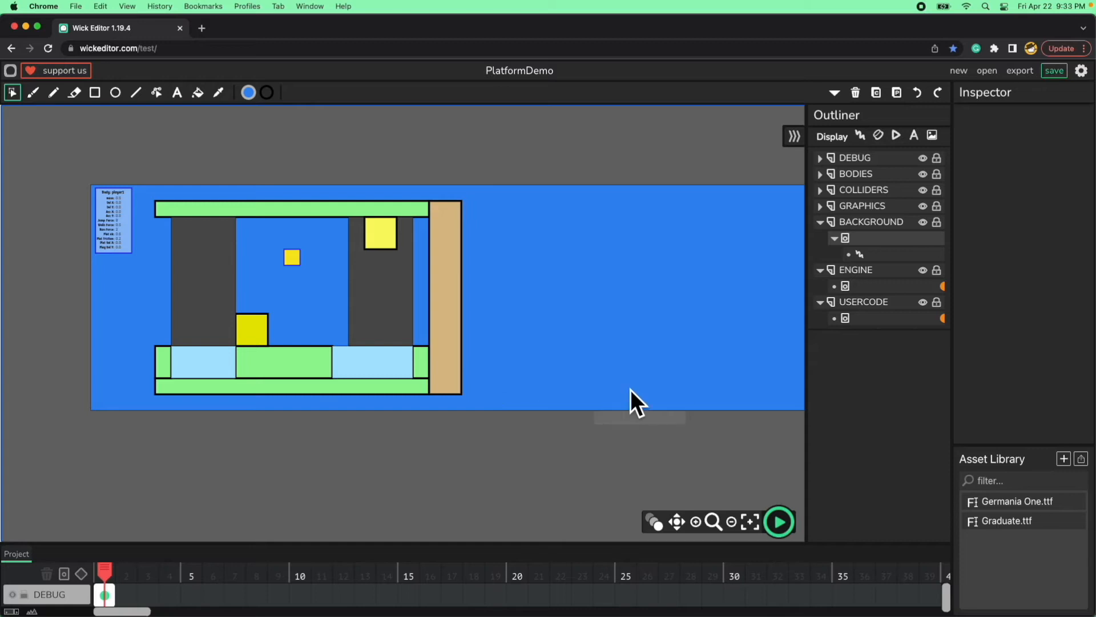
pyautogui.click(344, 392)
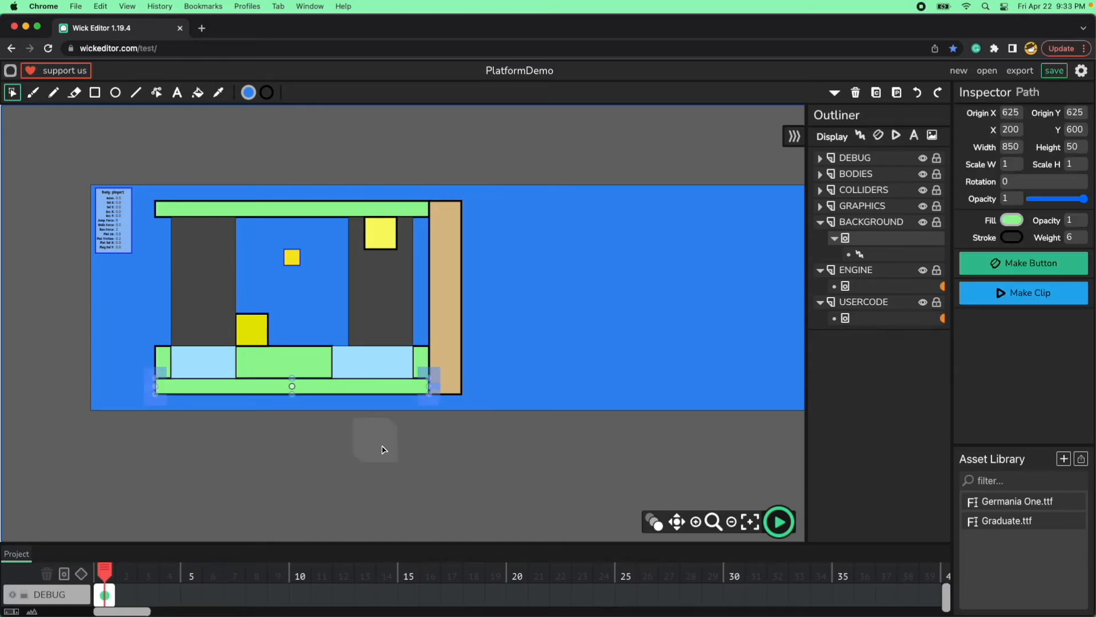
pyautogui.press('super+d')
pyautogui.hotkey('shift', 'Right')
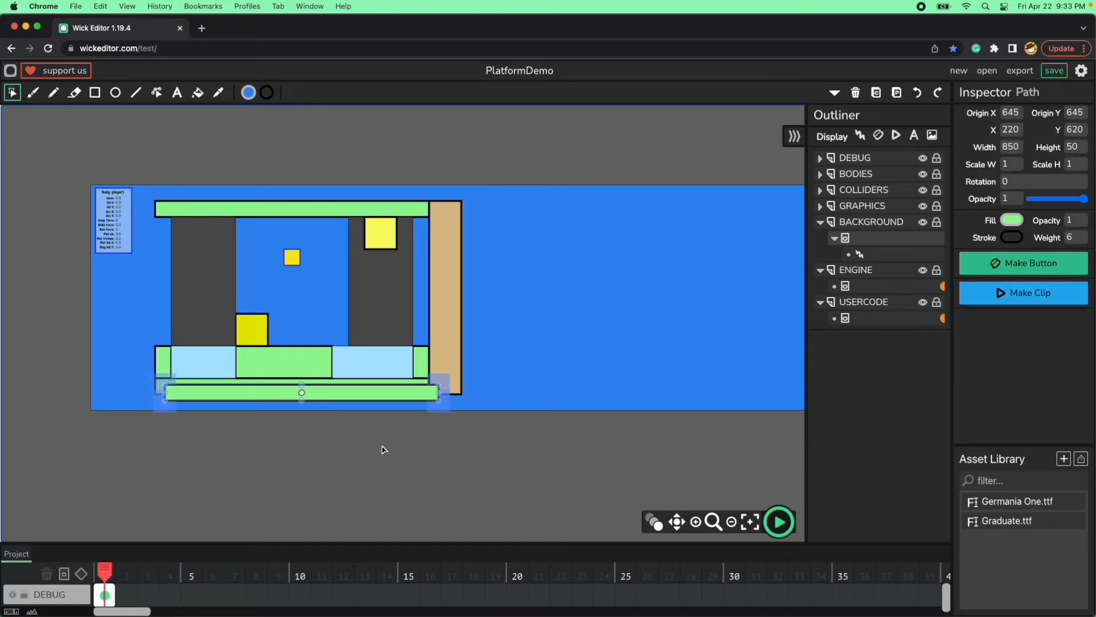
pyautogui.hotkey('shift', 'Right')
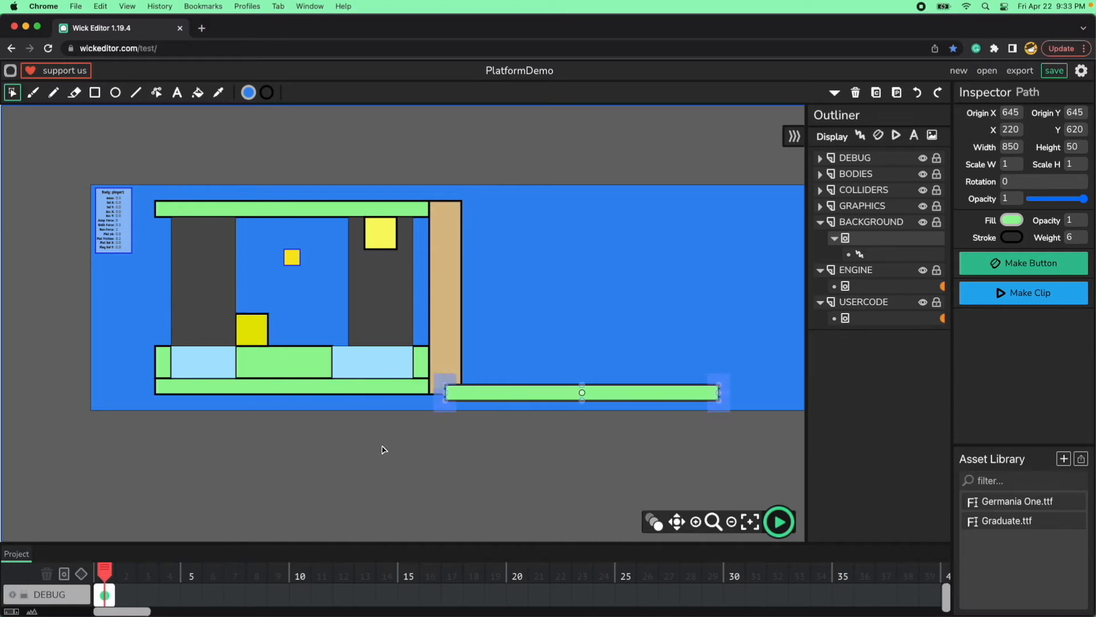
pyautogui.hotkey('shift', 'Up')
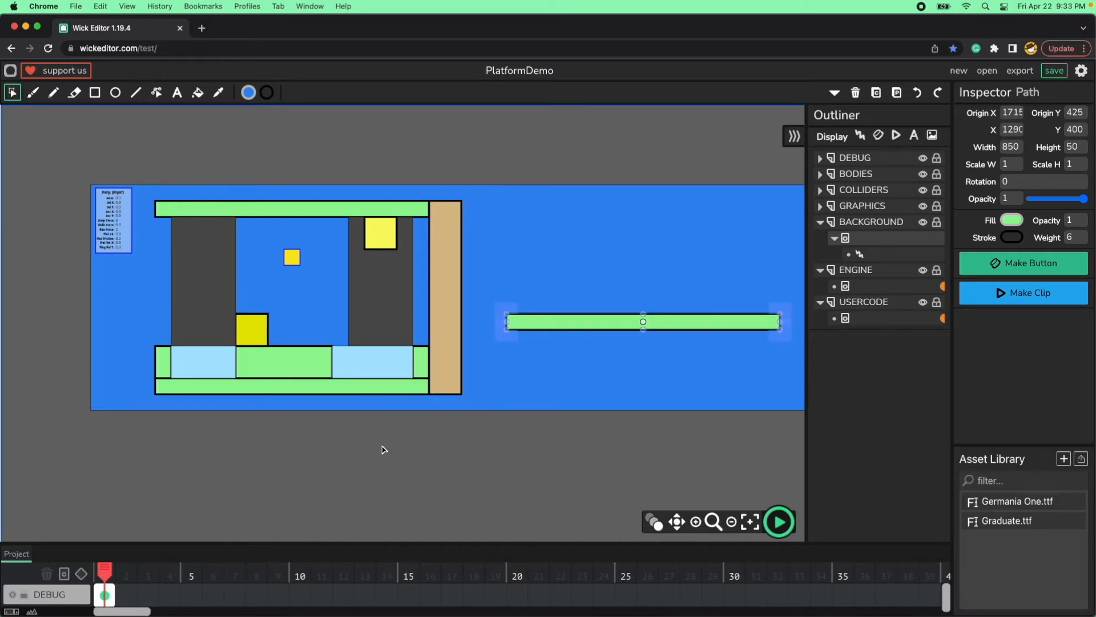
pyautogui.hotkey('shift', 'Up')
pyautogui.hotkey('shift', 'Up')
pyautogui.hotkey('shift', 'Up')
pyautogui.hotkey('shift', 'Up')
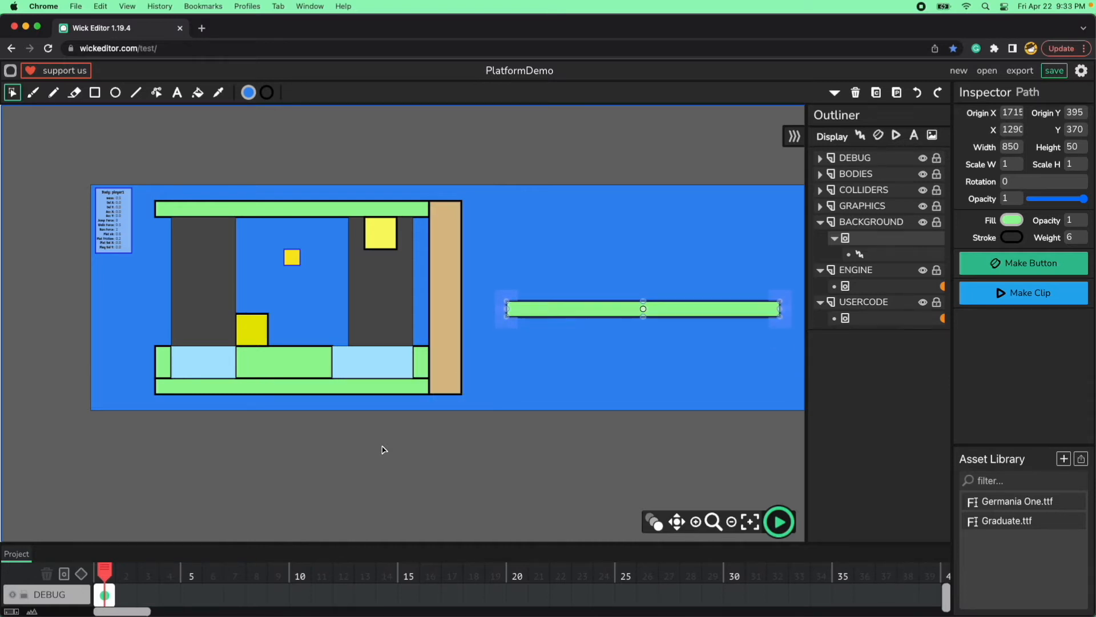
pyautogui.hotkey('shift', 'Left')
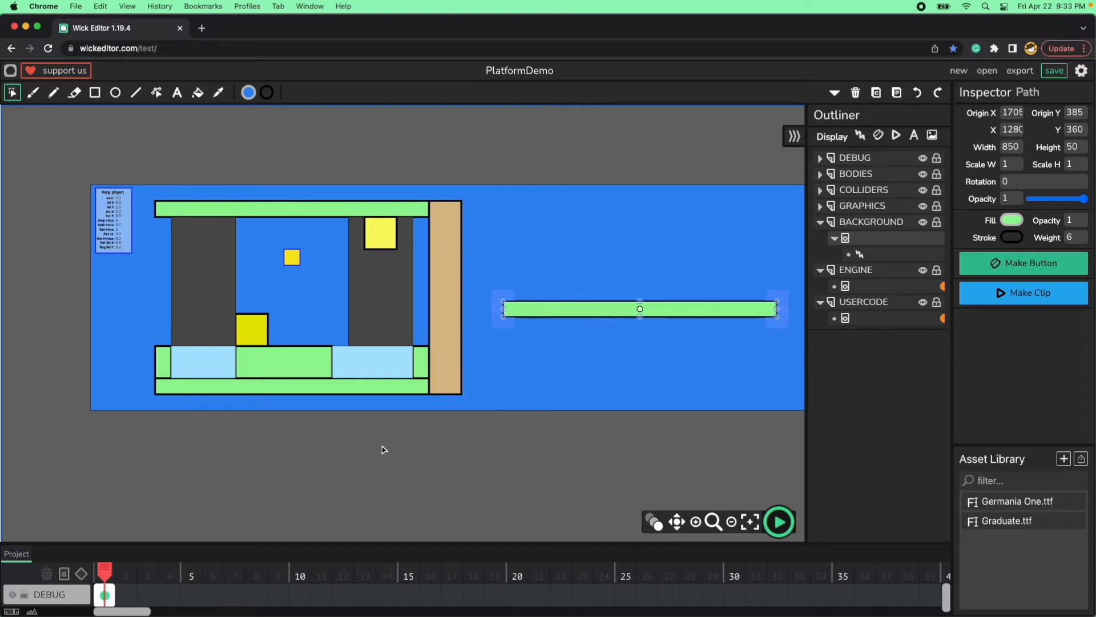
# Set the copied green platform's width to 2000.
pyautogui.click(1012, 147)
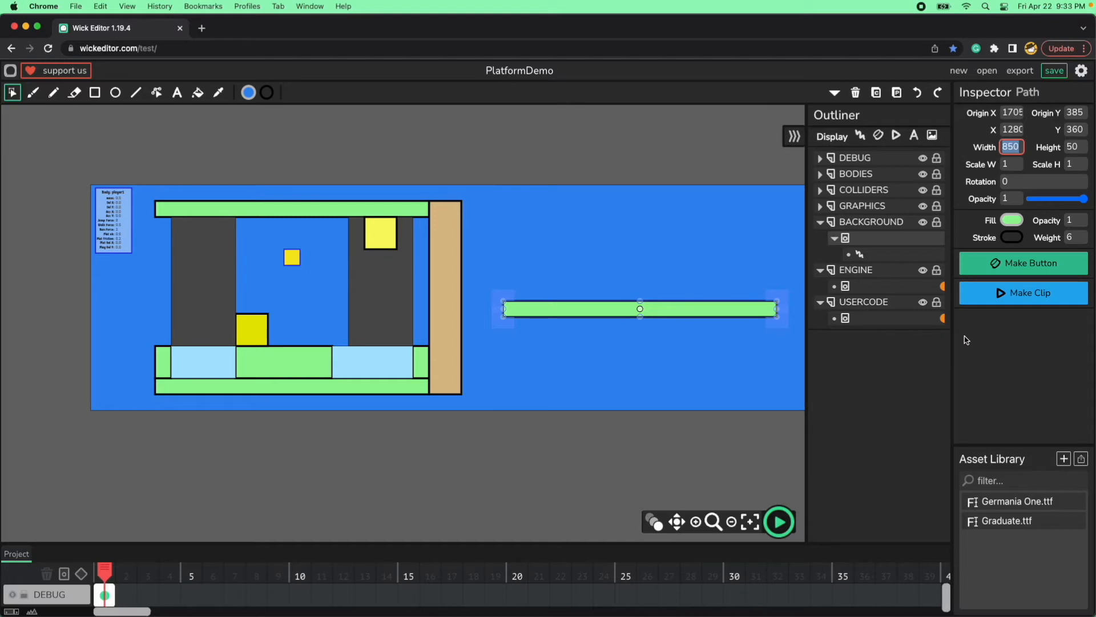
pyautogui.write('2000')
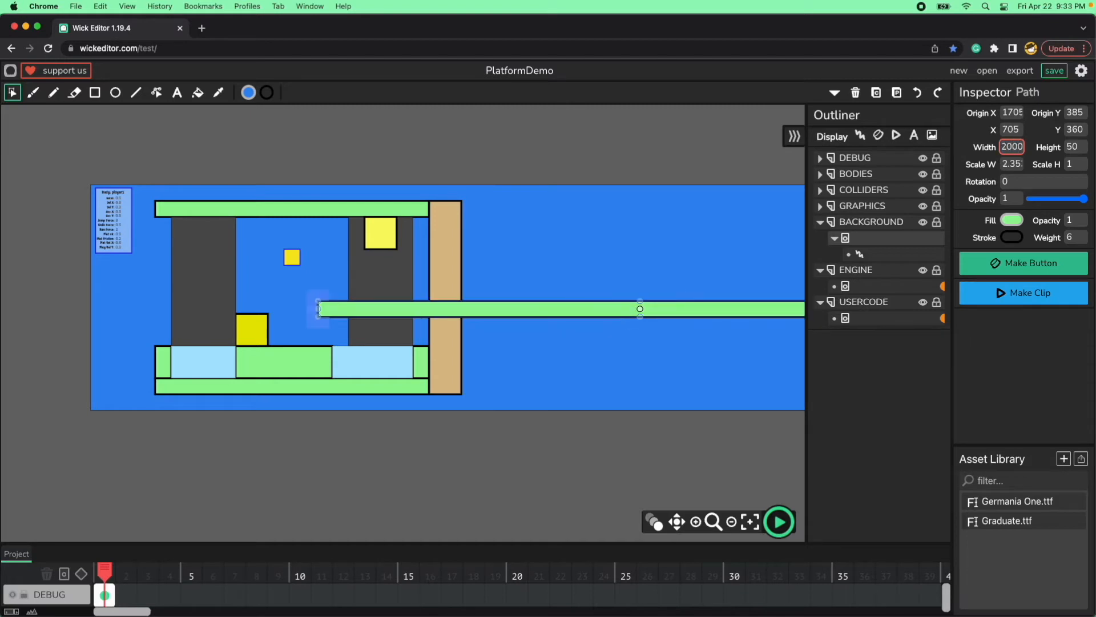
pyautogui.click(571, 344)
# Move the long green platform clear of the tan wall, position it at X 1200, Y 350, and deselect it.
pyautogui.click(547, 314)
pyautogui.hotkey('shift', 'Right')
pyautogui.hotkey('shift', 'Right')
pyautogui.hotkey('shift', 'Right')
pyautogui.hotkey('shift', 'Right')
pyautogui.hotkey('shift', 'Right')
pyautogui.hotkey('shift', 'Right')
pyautogui.hotkey('shift', 'Right')
pyautogui.hotkey('shift', 'Right')
pyautogui.hotkey('shift', 'Right')
pyautogui.hotkey('shift', 'Right')
pyautogui.hotkey('shift', 'Right')
pyautogui.hotkey('shift', 'Right')
pyautogui.hotkey('shift', 'Right')
pyautogui.hotkey('shift', 'Right')
pyautogui.hotkey('shift', 'Right')
pyautogui.hotkey('shift', 'Right')
pyautogui.hotkey('shift', 'Right')
pyautogui.hotkey('shift', 'Right')
pyautogui.hotkey('shift', 'Right')
pyautogui.hotkey('shift', 'Right')
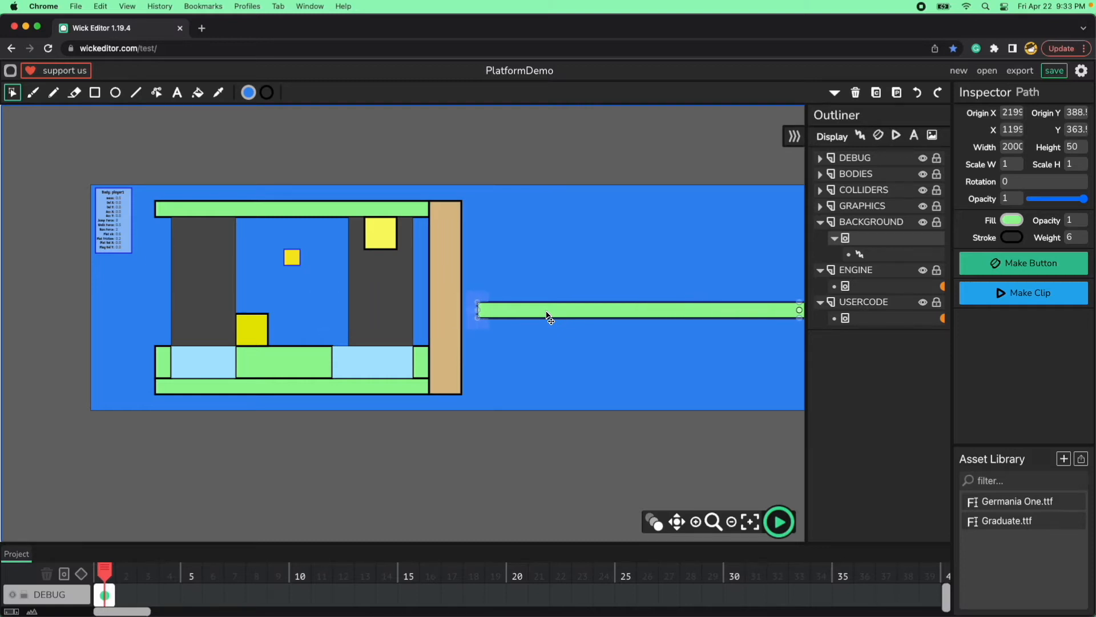
pyautogui.click(1011, 129)
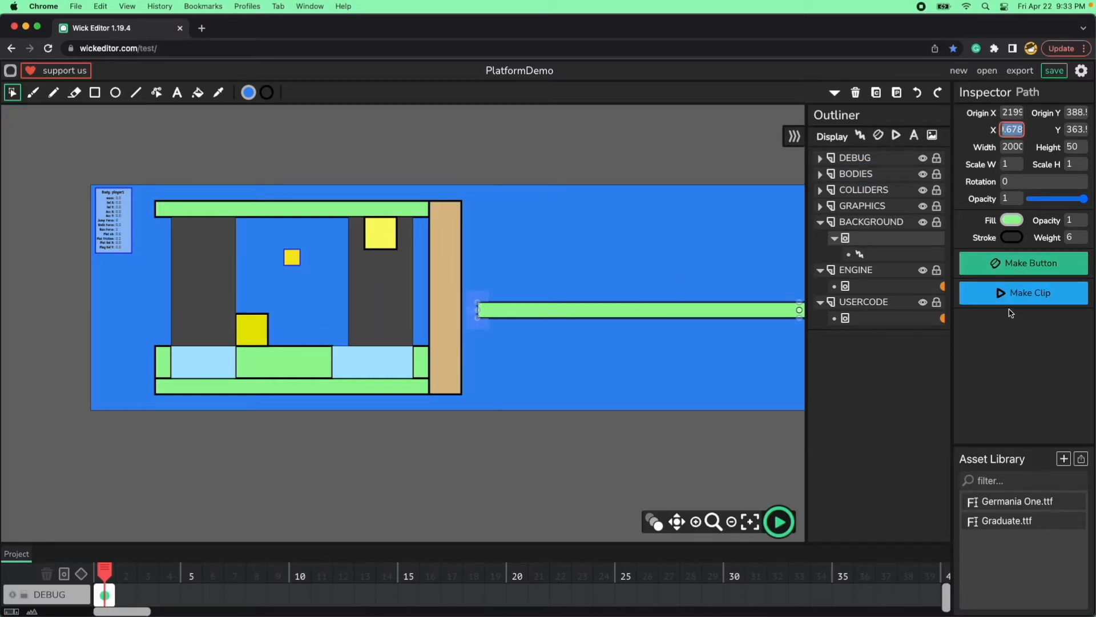
pyautogui.write('1200')
pyautogui.click(1076, 129)
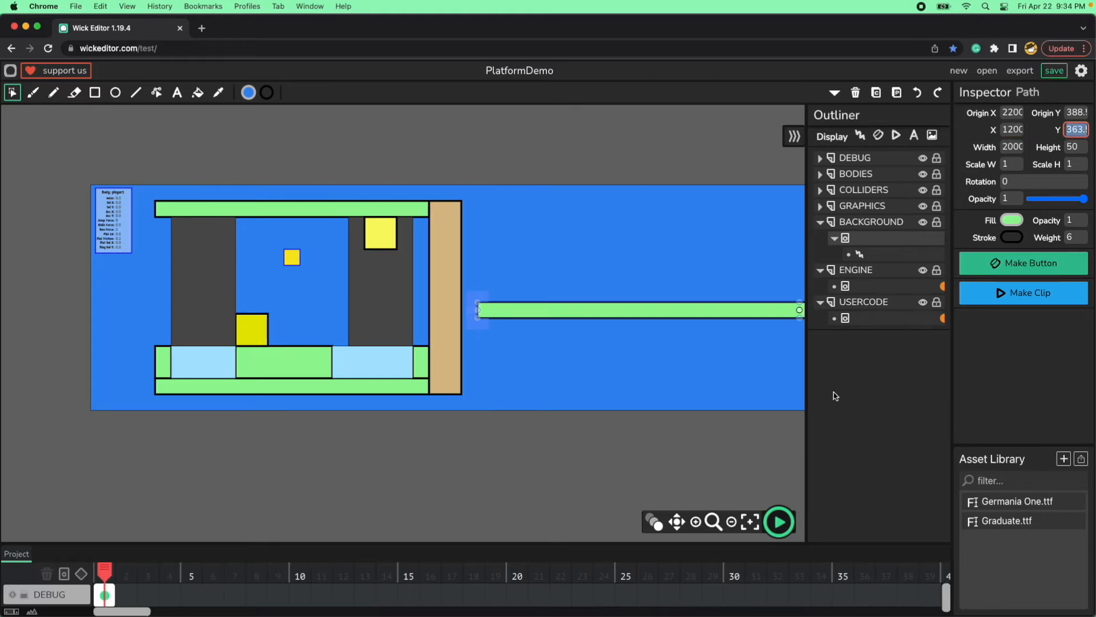
pyautogui.write('350')
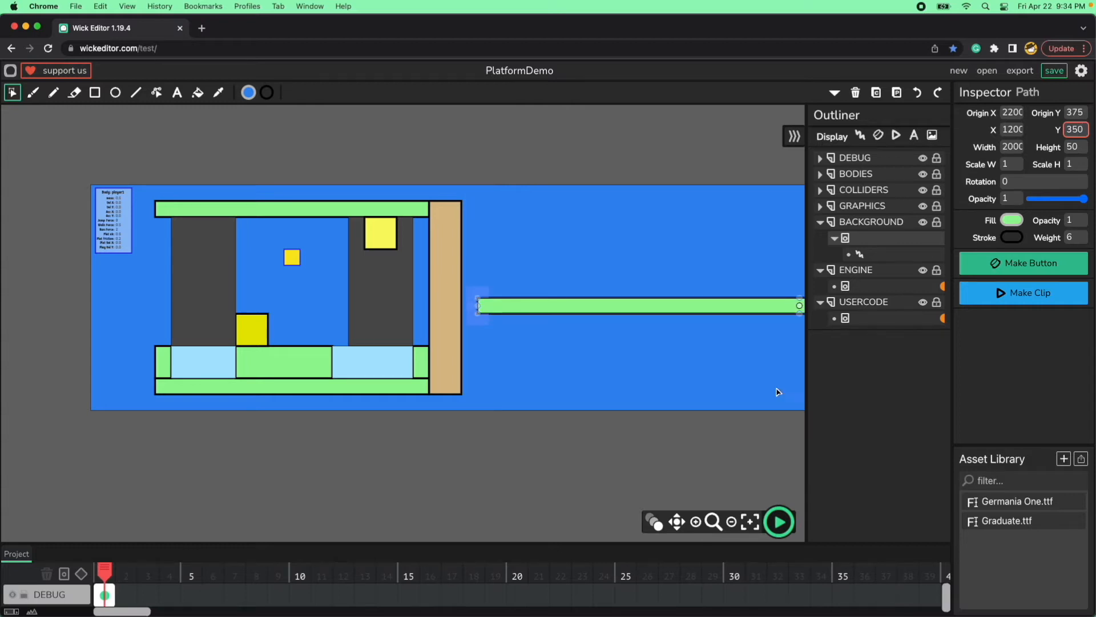
pyautogui.click(622, 368)
pyautogui.click(602, 444)
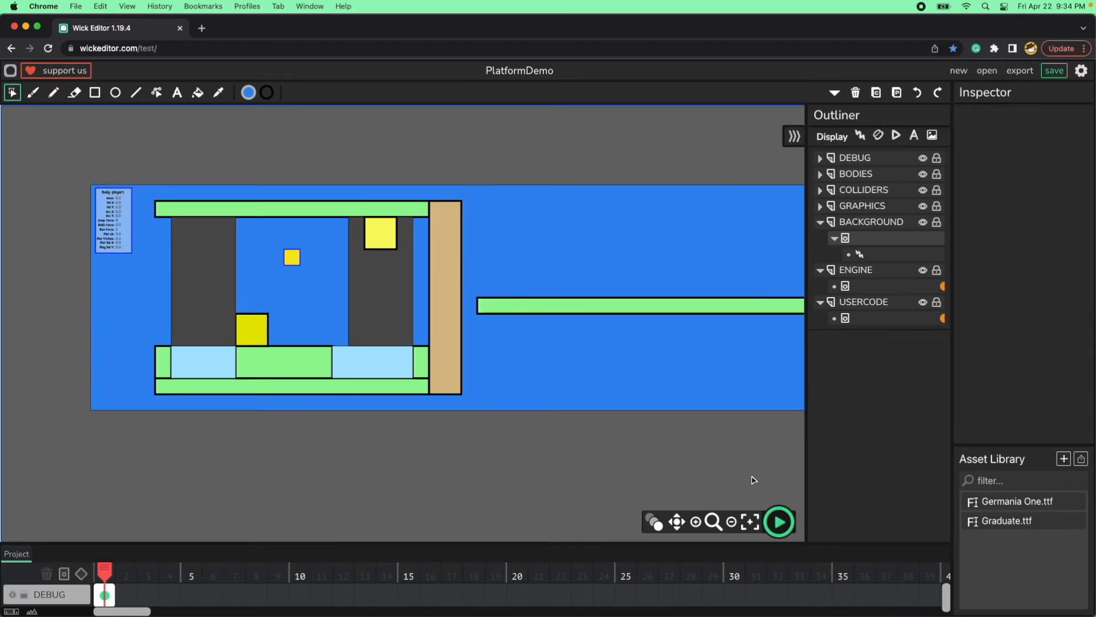
# Preview the game, run and jump the player along the long green platform in both directions, and stop the preview.
pyautogui.click(779, 521)
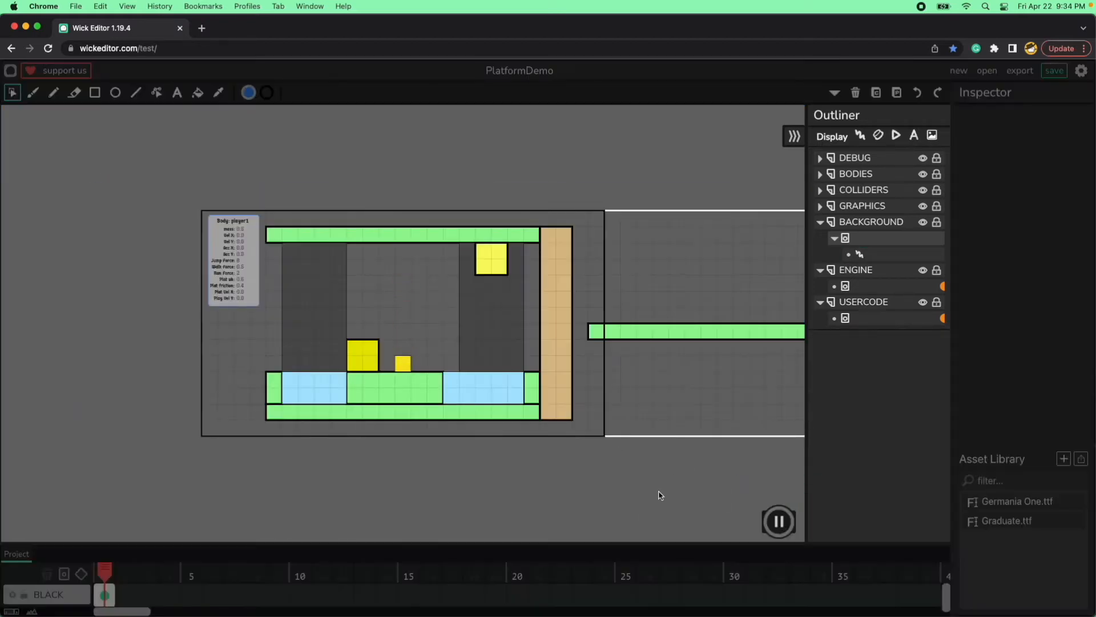
pyautogui.press('Left')
pyautogui.press('Right')
pyautogui.press('Up')
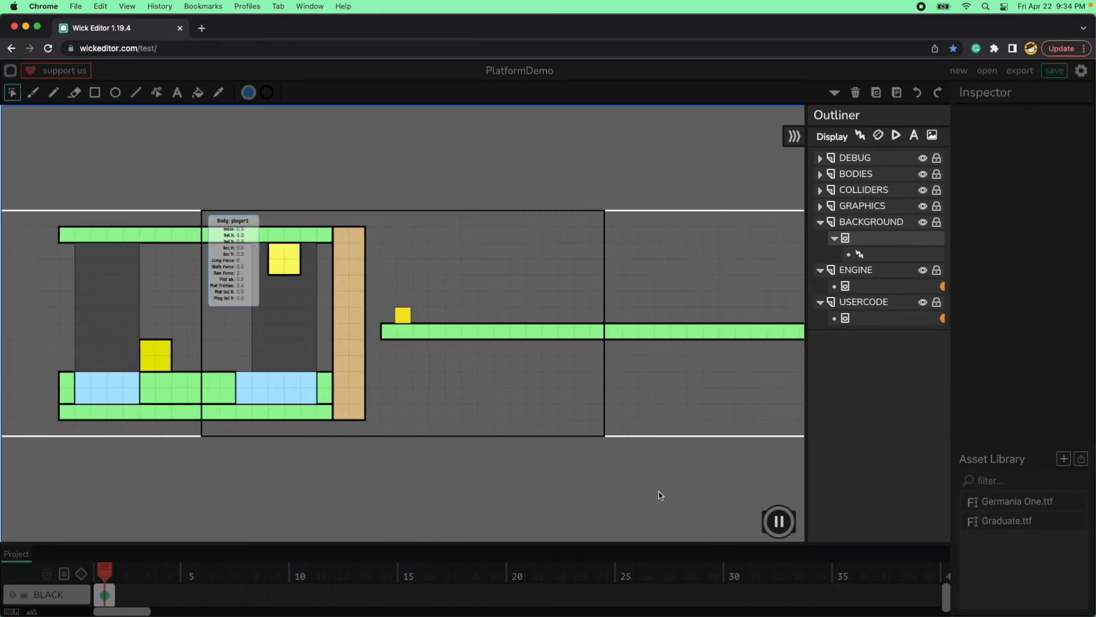
pyautogui.press('Up')
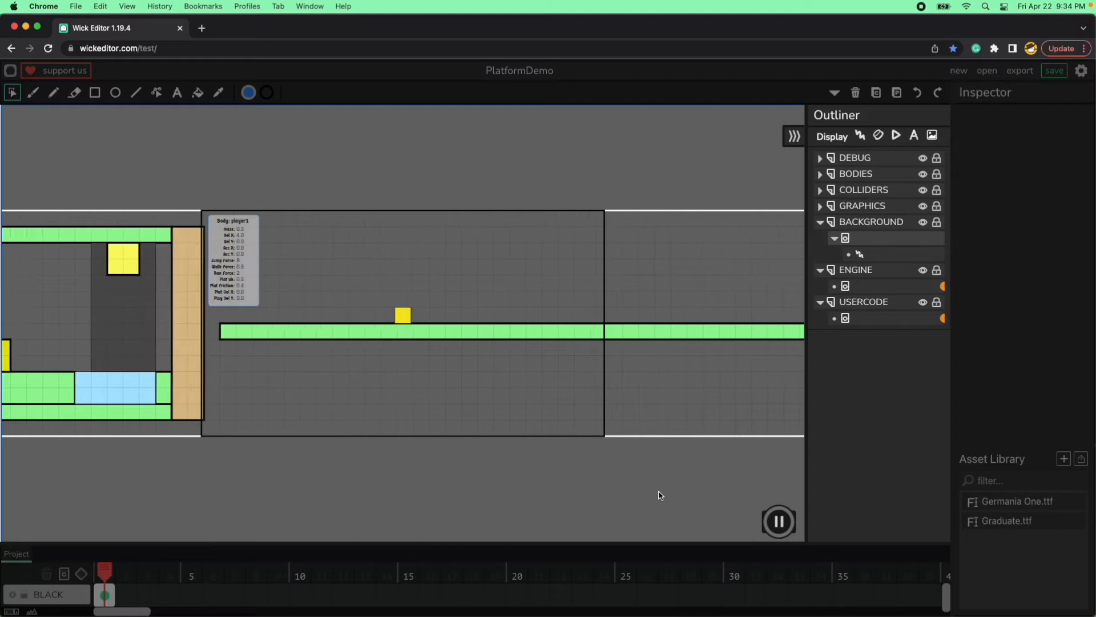
pyautogui.press('Up')
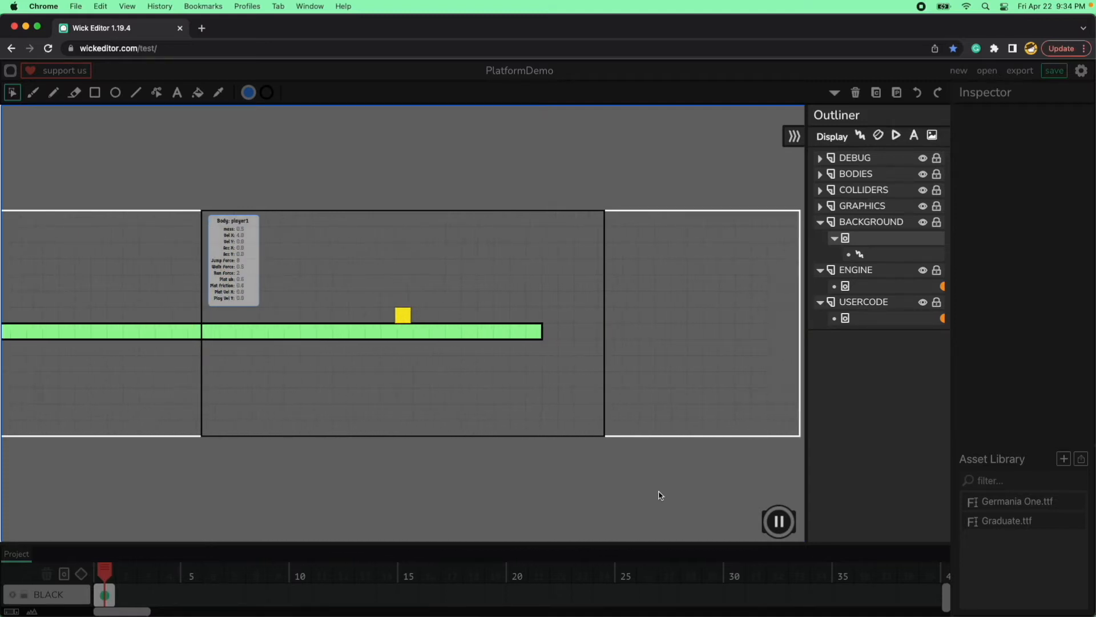
pyautogui.press('Up')
pyautogui.press('Left')
pyautogui.press('Up')
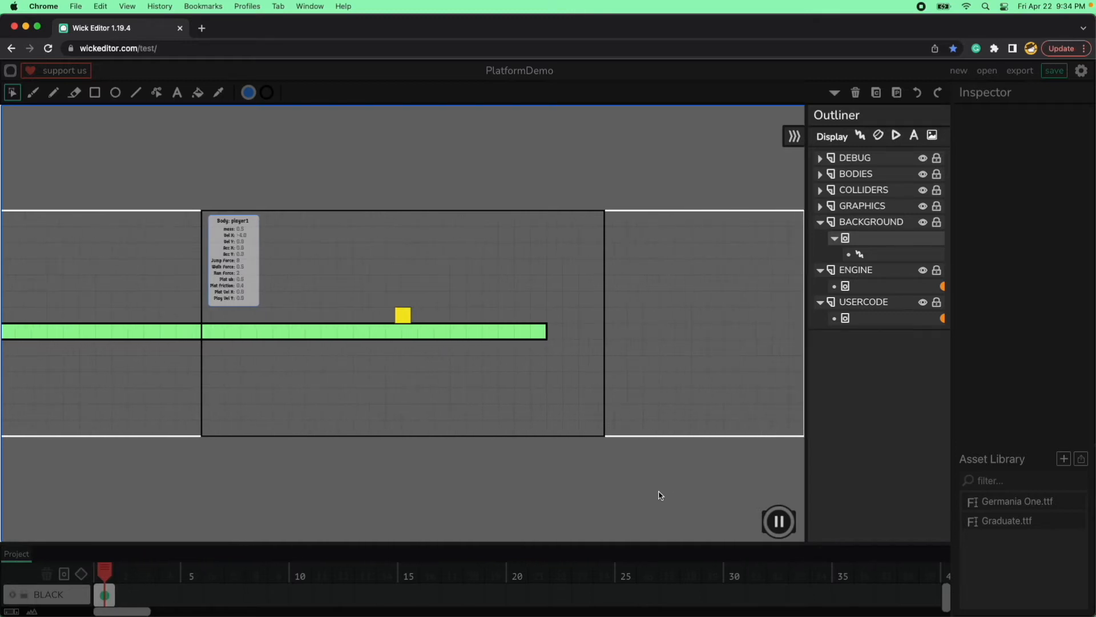
pyautogui.press('Up')
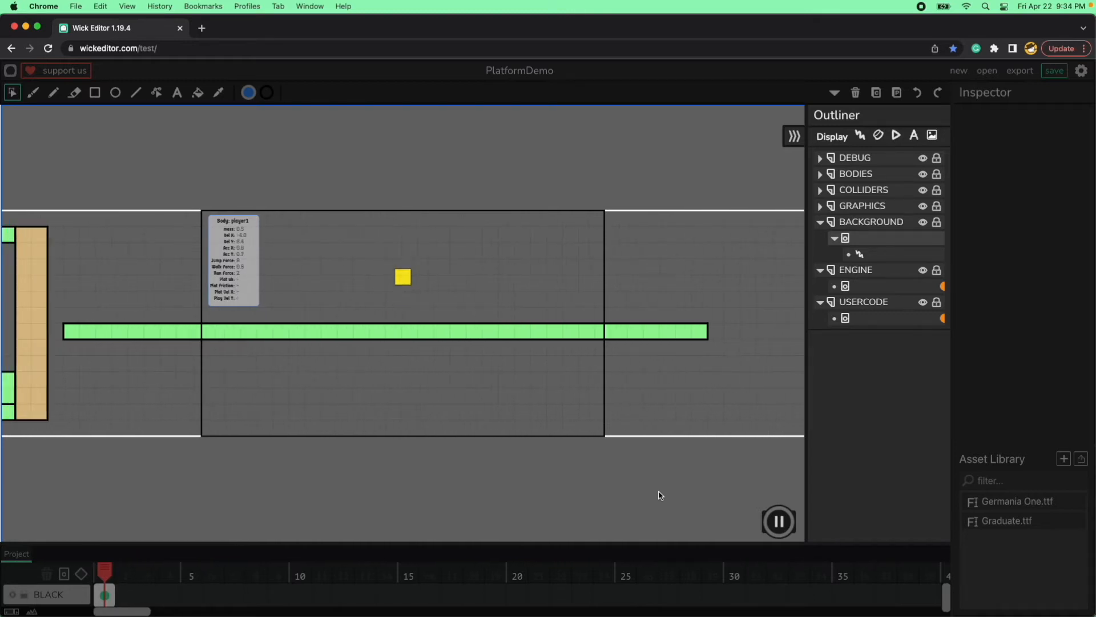
pyautogui.press('Up')
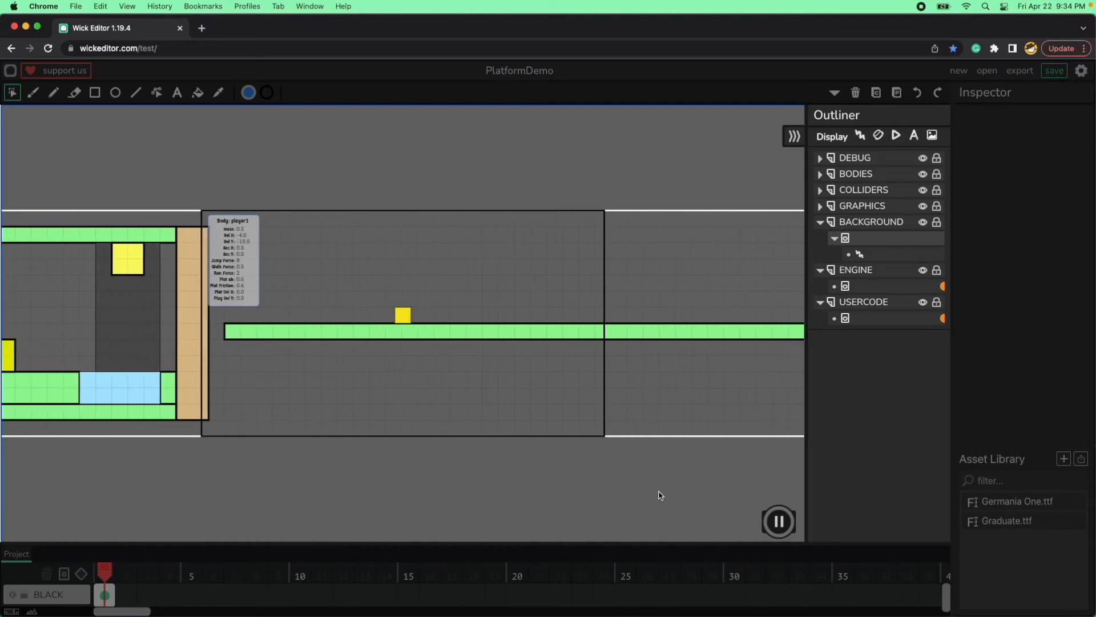
pyautogui.click(779, 521)
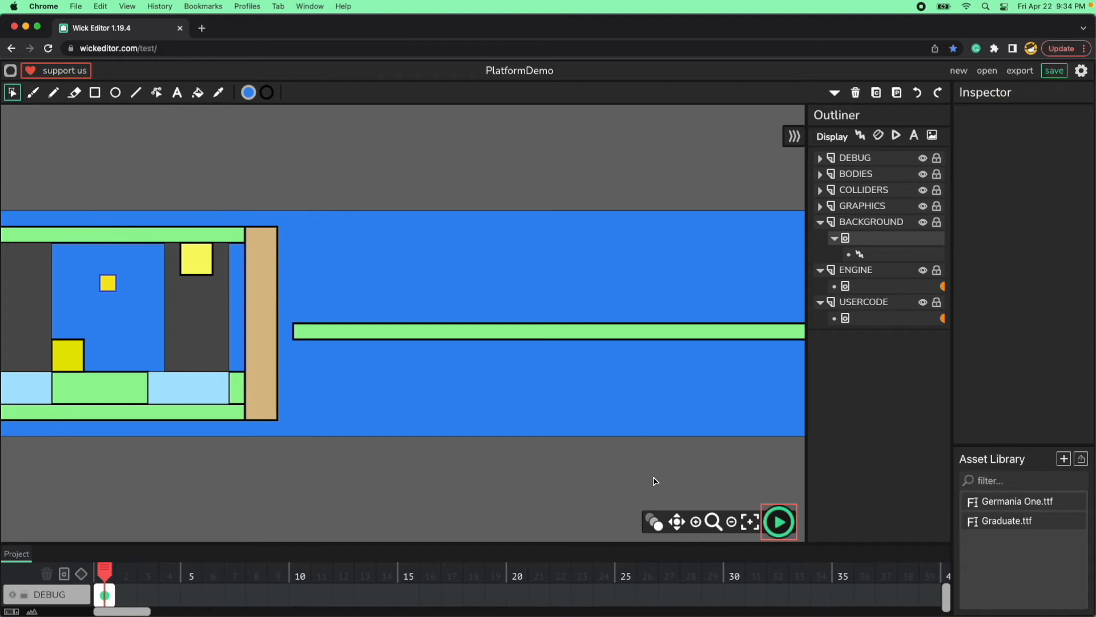
# Duplicate the 2000-wide green platform and raise the copy to Y 0 at the background's upper edge.
pyautogui.moveTo(675, 478); pyautogui.dragTo(499, 440)
pyautogui.scroll(-10, 606, 452)
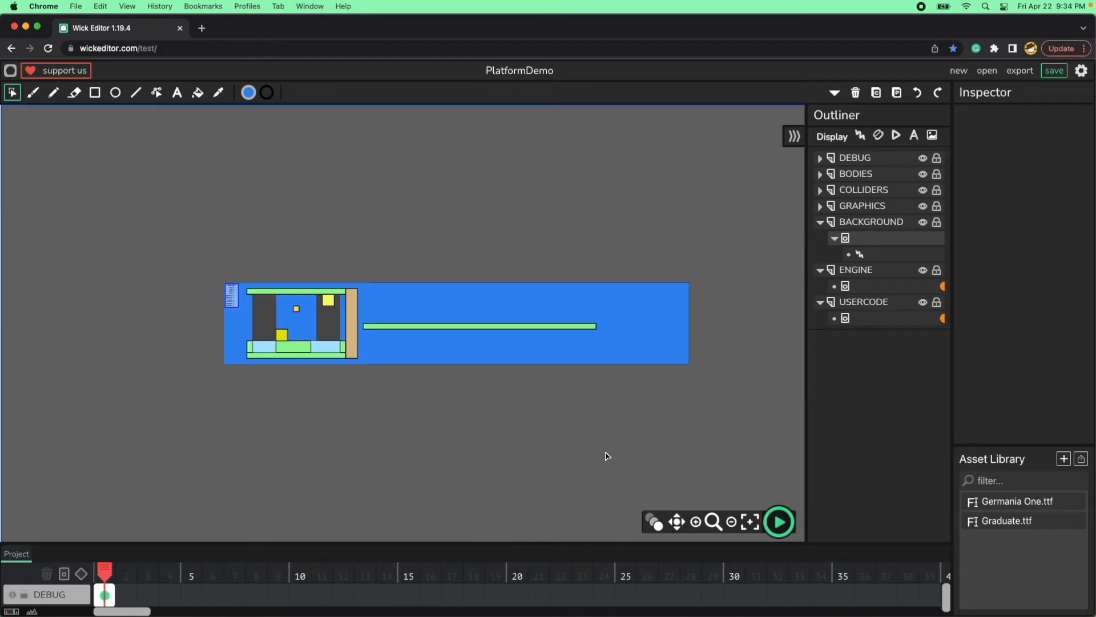
pyautogui.click(559, 327)
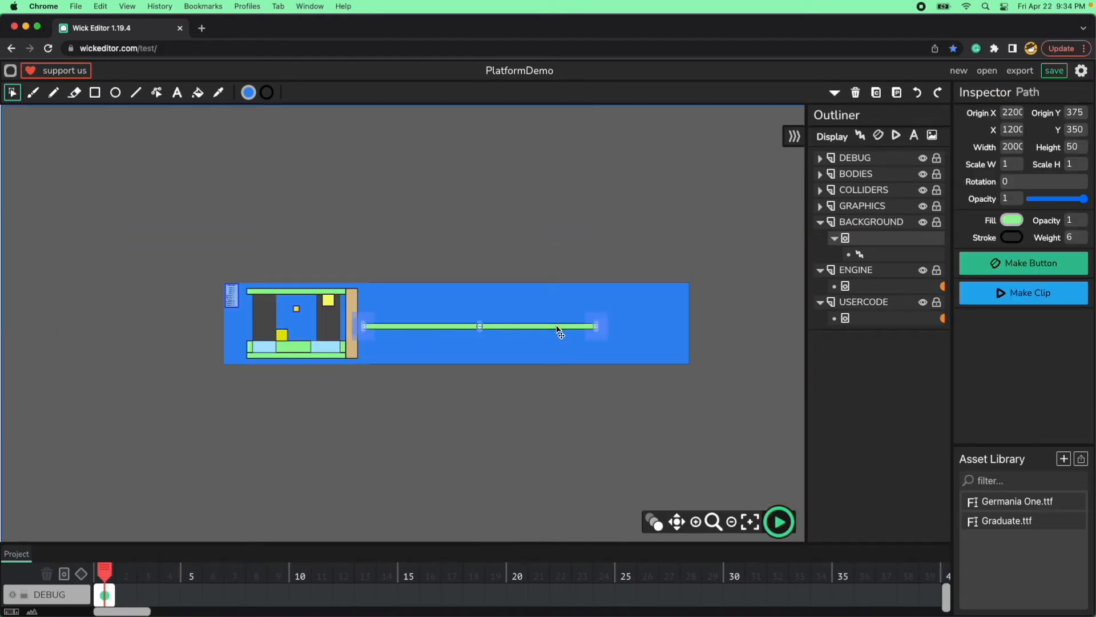
pyautogui.hotkey('shift', 'Right')
pyautogui.hotkey('shift', 'Right')
pyautogui.hotkey('shift', 'Down')
pyautogui.hotkey('shift', 'Down')
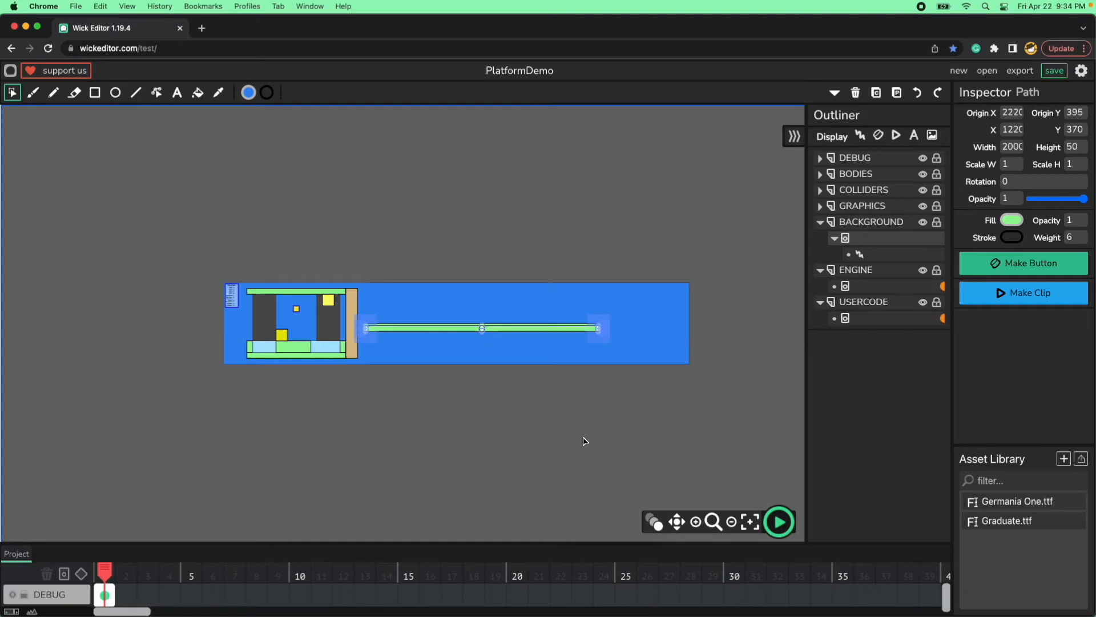
pyautogui.hotkey('shift', 'Up')
pyautogui.hotkey('shift', 'Up')
pyautogui.hotkey('shift', 'Up')
pyautogui.hotkey('shift', 'Up')
pyautogui.hotkey('shift', 'Up')
pyautogui.hotkey('shift', 'Up')
pyautogui.hotkey('shift', 'Up')
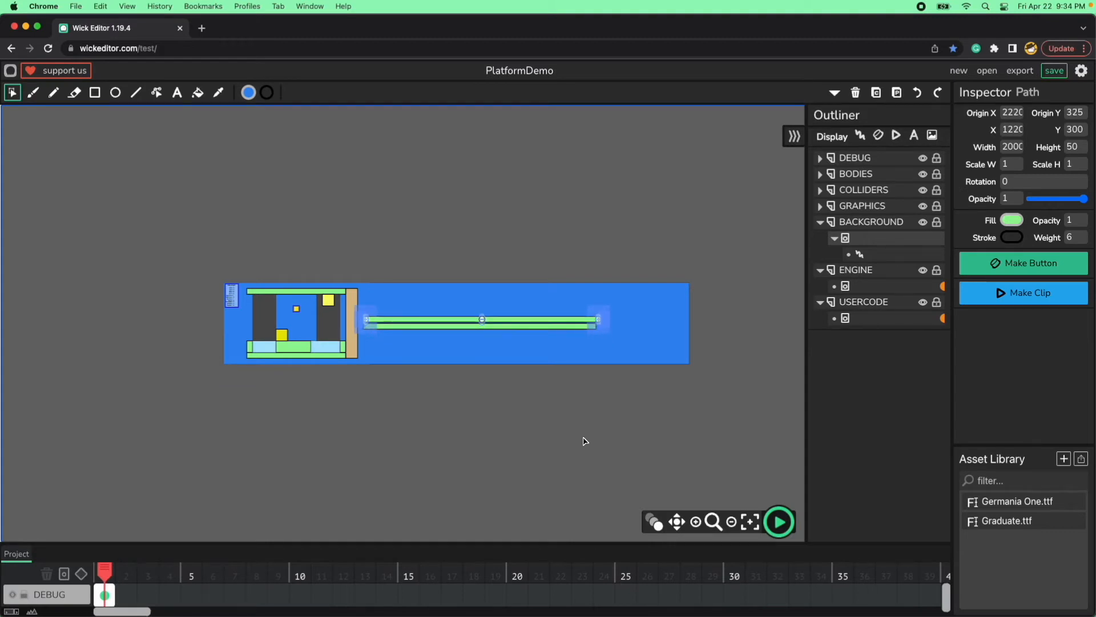
pyautogui.hotkey('shift', 'Up')
pyautogui.hotkey('shift', 'Up')
pyautogui.hotkey('shift', 'Up')
pyautogui.hotkey('shift', 'Up')
pyautogui.hotkey('shift', 'Up')
pyautogui.hotkey('shift', 'Up')
pyautogui.hotkey('shift', 'Up')
pyautogui.hotkey('shift', 'Up')
pyautogui.hotkey('shift', 'Up')
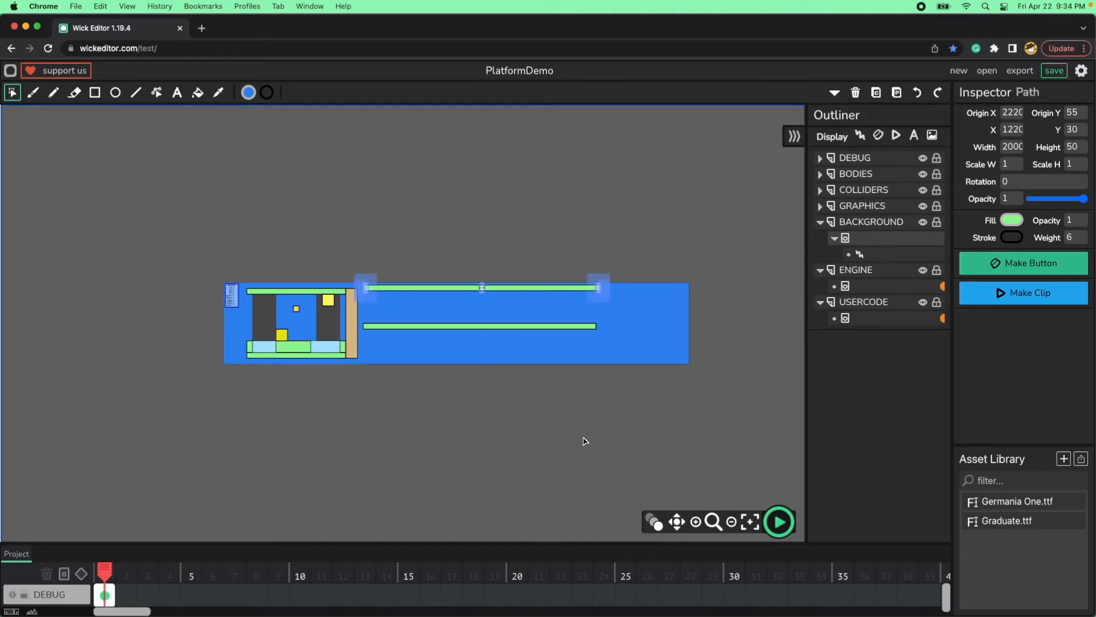
pyautogui.hotkey('shift', 'Up')
# Shift the upper green platform horizontally to X 1980, near the background's far end.
pyautogui.hotkey('shift', 'Right')
pyautogui.hotkey('shift', 'Right')
pyautogui.hotkey('shift', 'Right')
pyautogui.hotkey('shift', 'Right')
pyautogui.hotkey('shift', 'Right')
pyautogui.hotkey('shift', 'Right')
pyautogui.hotkey('shift', 'Right')
pyautogui.hotkey('shift', 'Right')
pyautogui.hotkey('shift', 'Right')
pyautogui.hotkey('shift', 'Right')
pyautogui.hotkey('shift', 'Right')
pyautogui.hotkey('shift', 'Right')
pyautogui.hotkey('shift', 'Right')
pyautogui.hotkey('shift', 'Right')
pyautogui.hotkey('shift', 'Right')
pyautogui.hotkey('shift', 'Right')
pyautogui.hotkey('shift', 'Right')
pyautogui.hotkey('shift', 'Right')
pyautogui.hotkey('shift', 'Right')
pyautogui.hotkey('shift', 'Right')
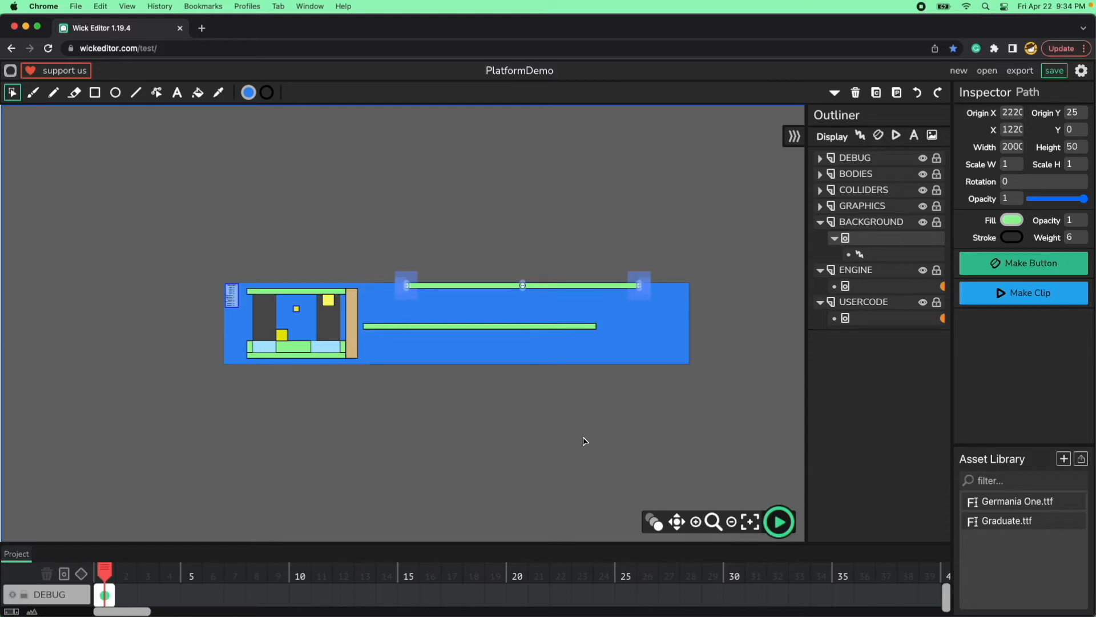
pyautogui.hotkey('shift', 'Right')
pyautogui.hotkey('shift', 'Right')
pyautogui.hotkey('shift', 'Right')
pyautogui.hotkey('shift', 'Right')
pyautogui.hotkey('shift', 'Right')
pyautogui.hotkey('shift', 'Right')
pyautogui.hotkey('shift', 'Right')
pyautogui.hotkey('shift', 'Right')
pyautogui.hotkey('shift', 'Right')
pyautogui.hotkey('shift', 'Right')
pyautogui.hotkey('shift', 'Right')
pyautogui.hotkey('shift', 'Right')
pyautogui.hotkey('shift', 'Right')
pyautogui.hotkey('shift', 'Right')
pyautogui.hotkey('shift', 'Right')
pyautogui.hotkey('shift', 'Right')
pyautogui.hotkey('shift', 'Right')
pyautogui.hotkey('shift', 'Right')
pyautogui.hotkey('shift', 'Right')
pyautogui.hotkey('shift', 'Right')
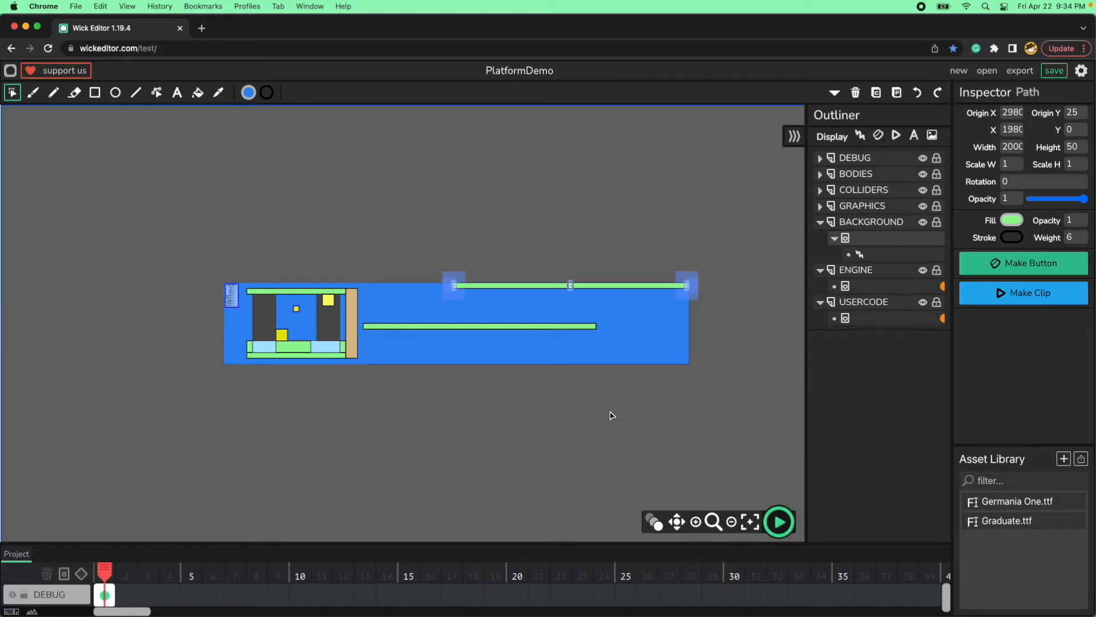
# Set the upper green platform's X position to 2000 so it meets the background's far edge, and deselect it.
pyautogui.click(736, 352)
pyautogui.press('space')
pyautogui.moveTo(721, 311); pyautogui.dragTo(516, 372)
pyautogui.scroll(5, 520, 375)
pyautogui.press('space')
pyautogui.moveTo(558, 477); pyautogui.dragTo(585, 303)
pyautogui.click(597, 253)
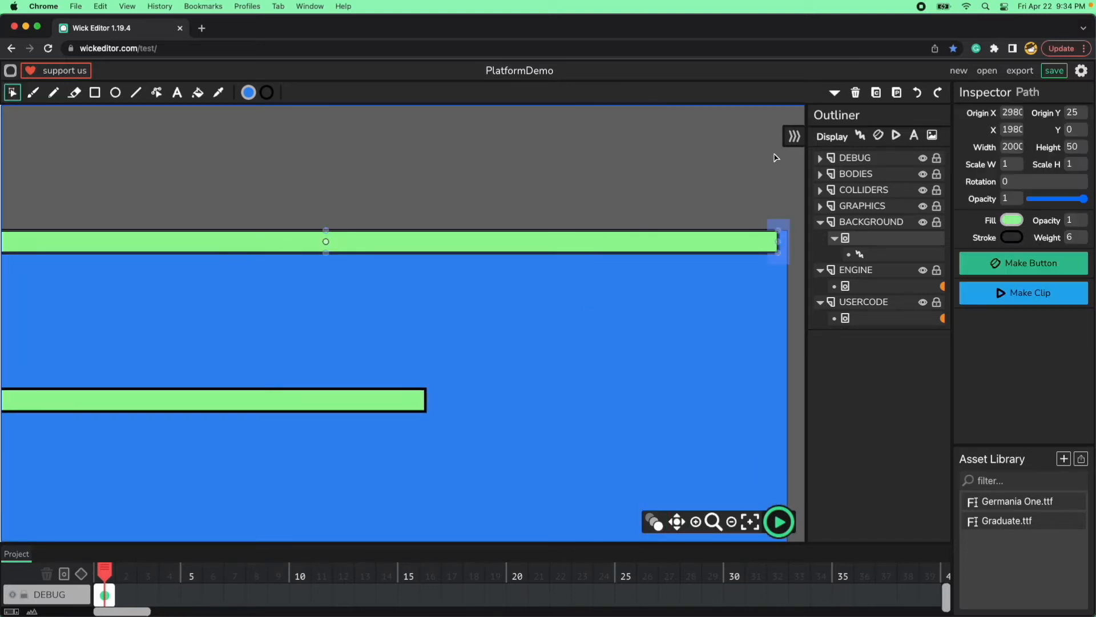
pyautogui.click(1014, 129)
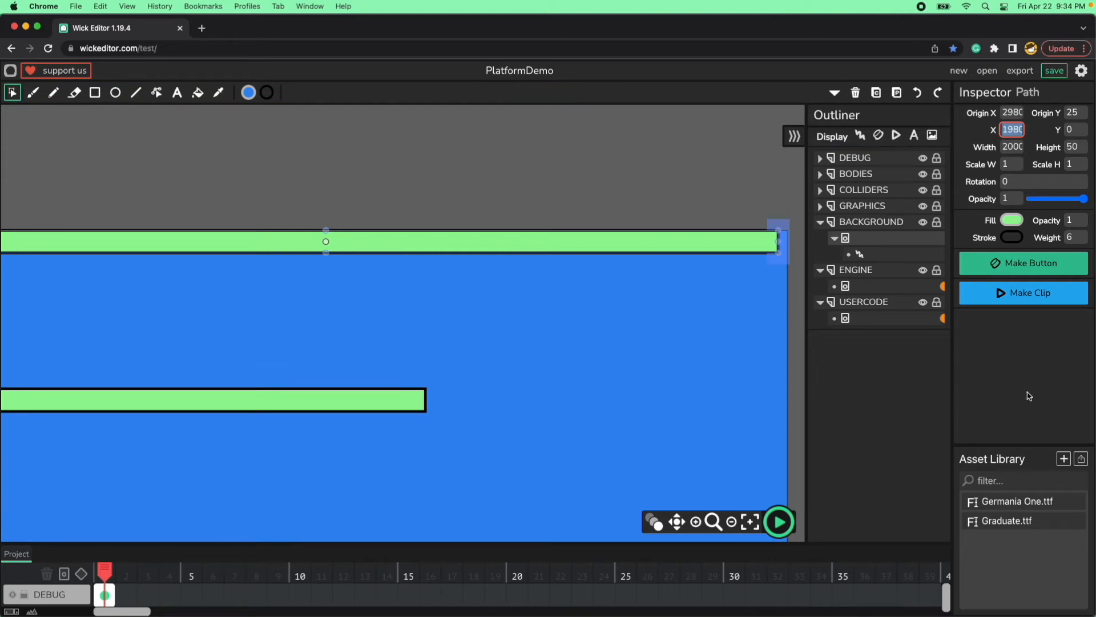
pyautogui.write('200')
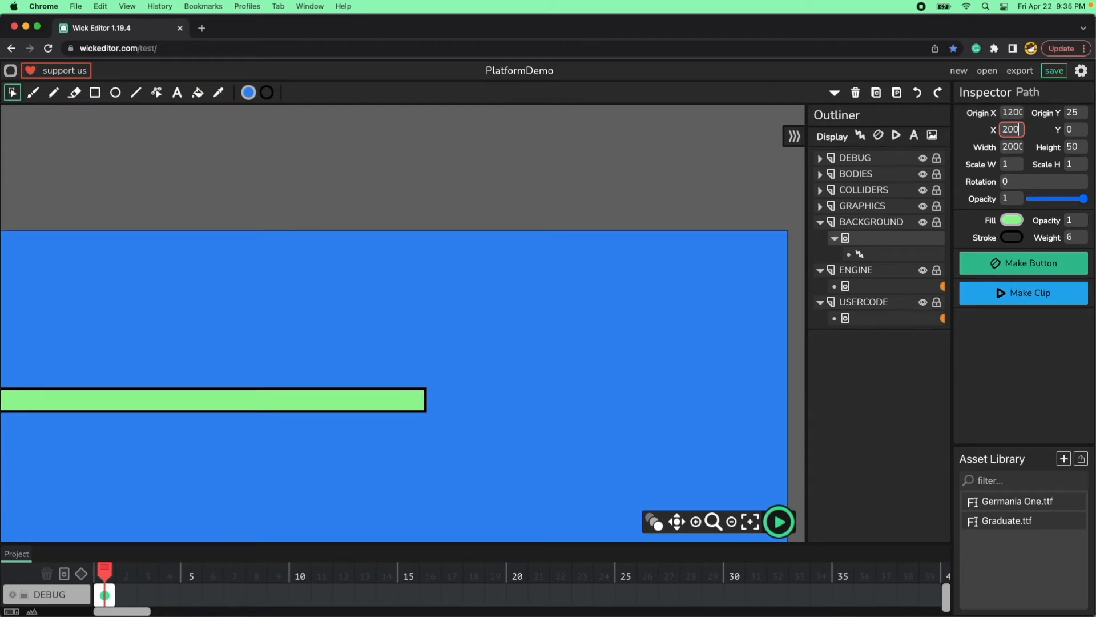
pyautogui.write('0')
pyautogui.press('Tab')
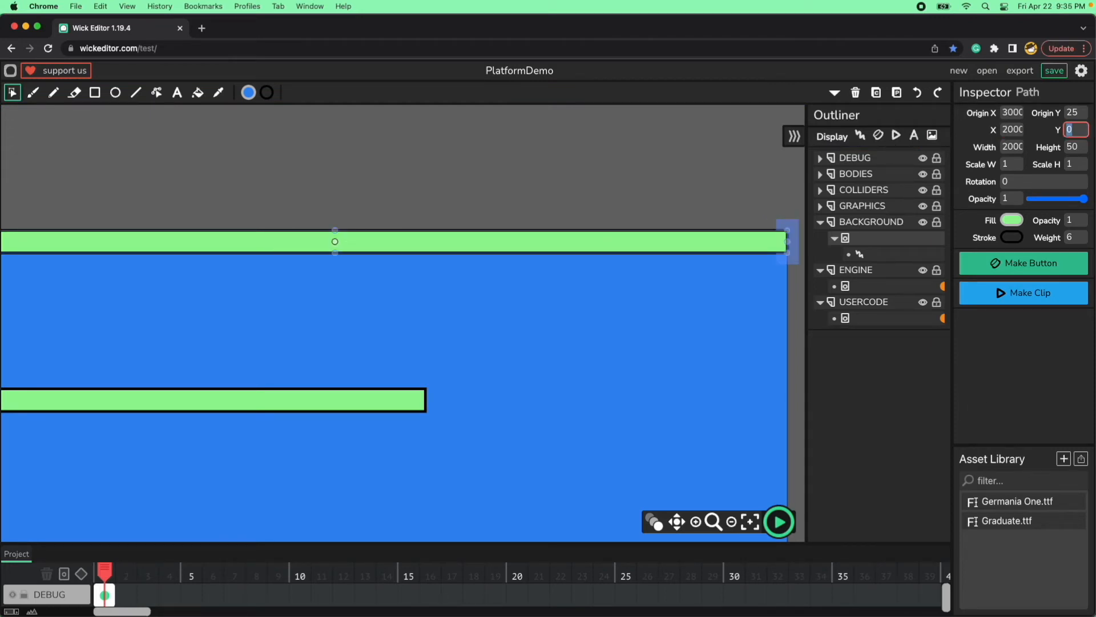
pyautogui.click(579, 202)
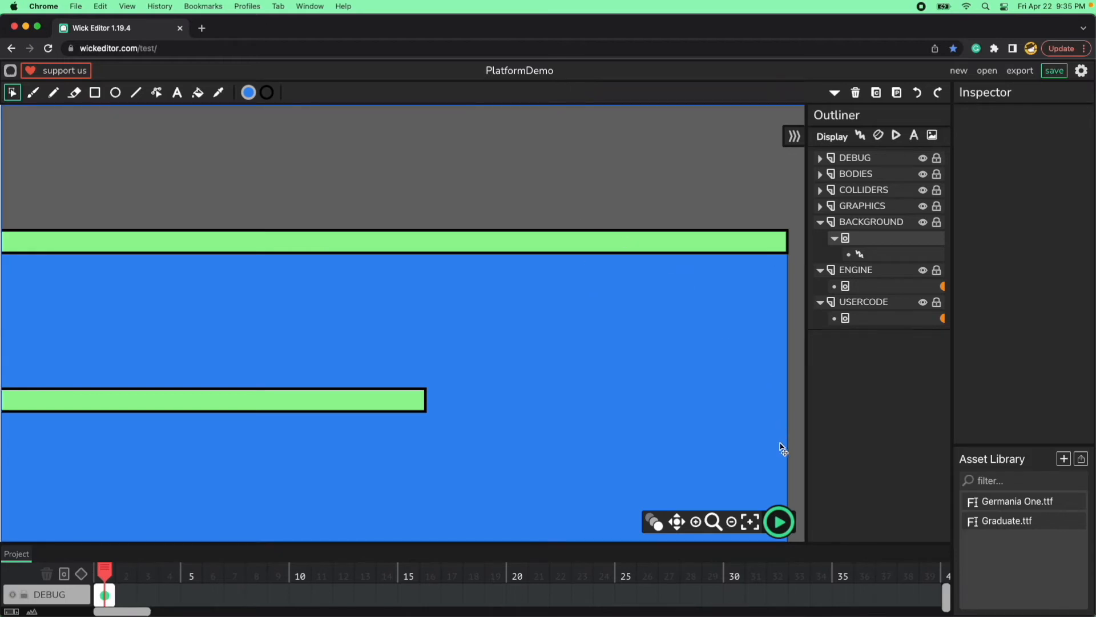
# Preview the game, run and jump the player along the middle and upper green platforms, and stop the preview.
pyautogui.click(780, 520)
pyautogui.press('Right')
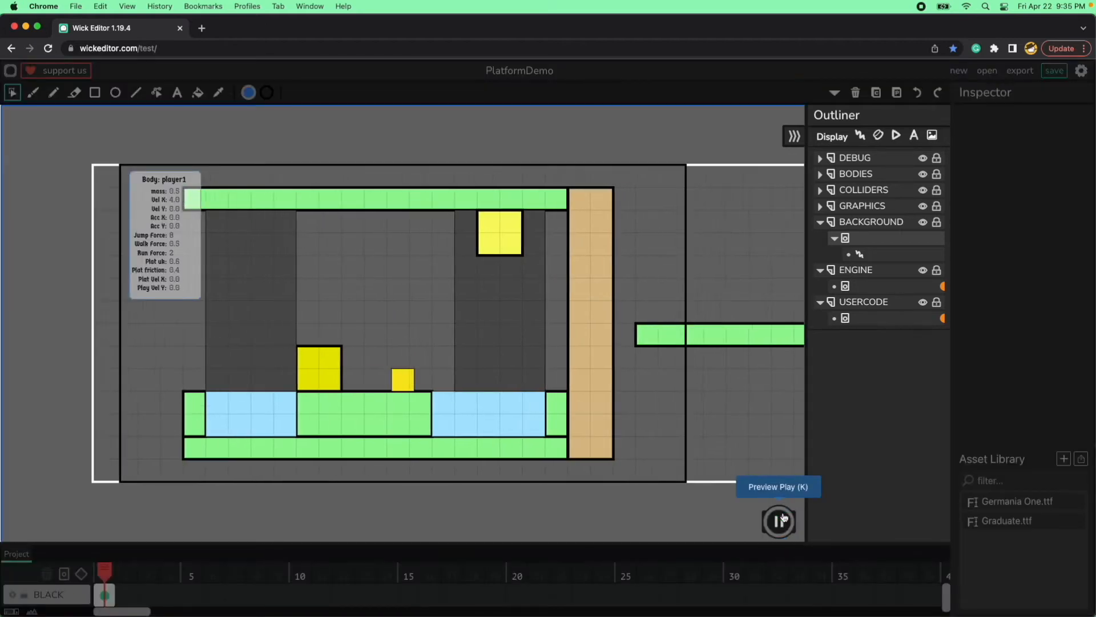
pyautogui.press('Up')
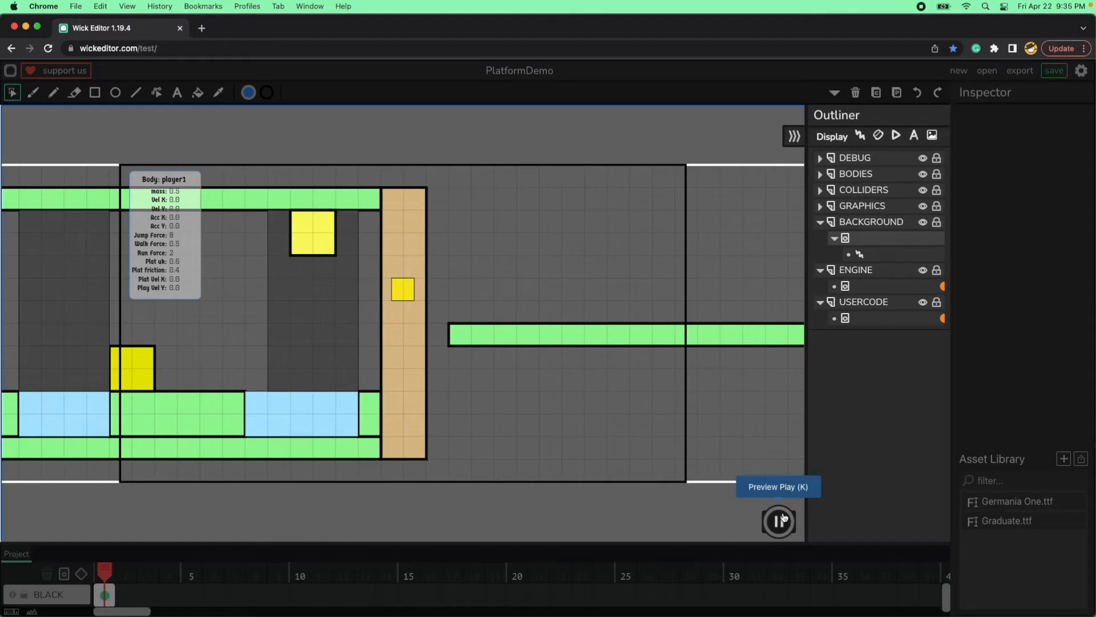
pyautogui.press('Right')
pyautogui.press('Up')
pyautogui.press('Up')
pyautogui.press('Up')
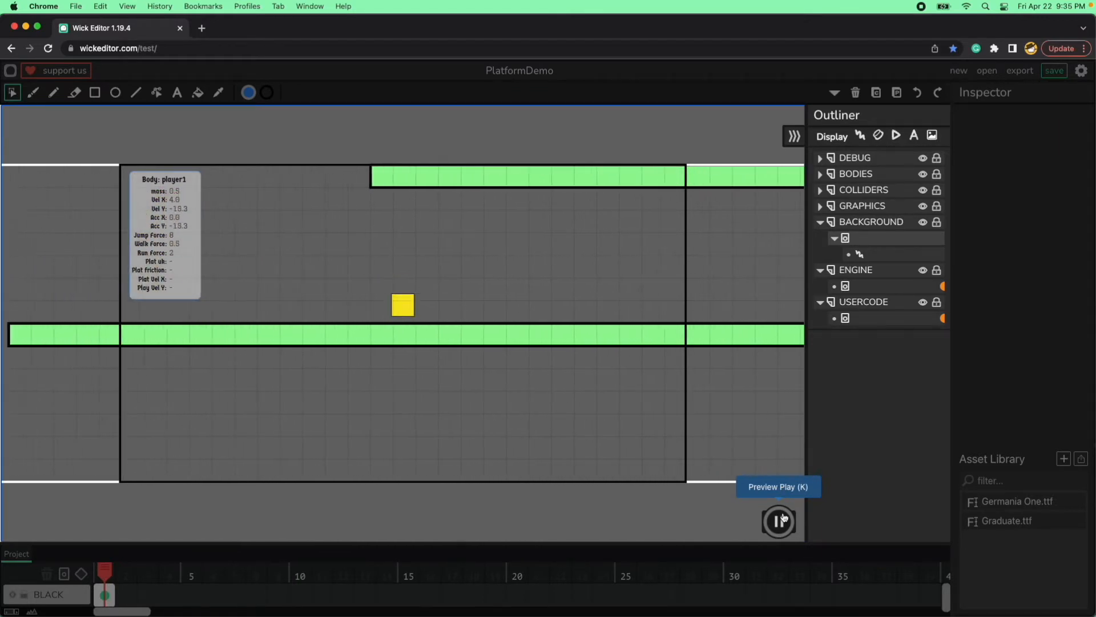
pyautogui.press('Up')
pyautogui.press('Up')
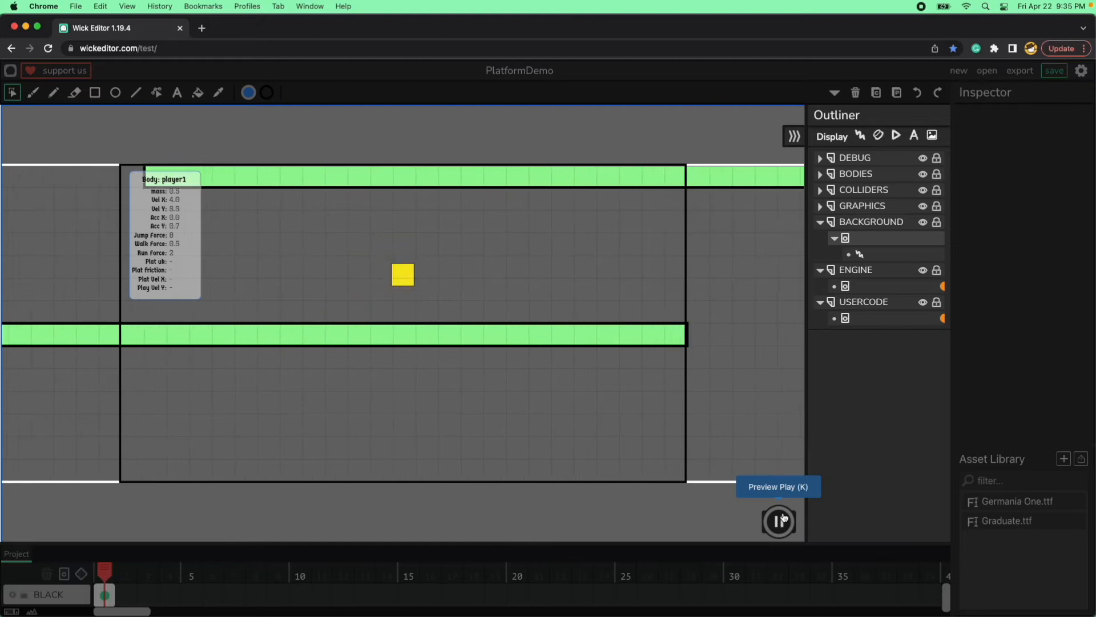
pyautogui.press('Left')
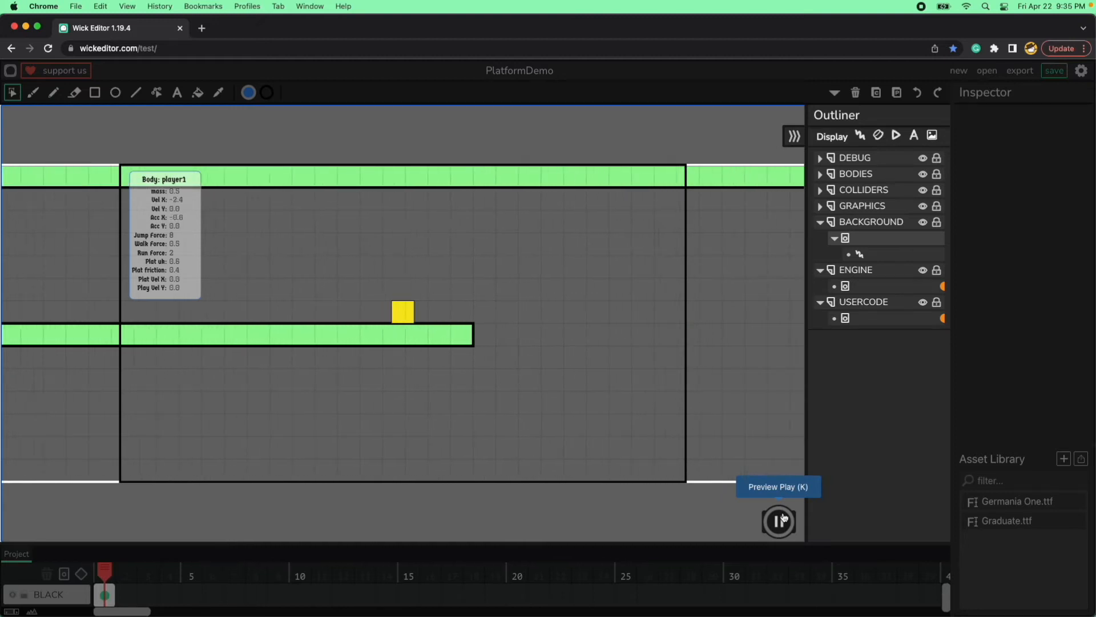
pyautogui.click(779, 521)
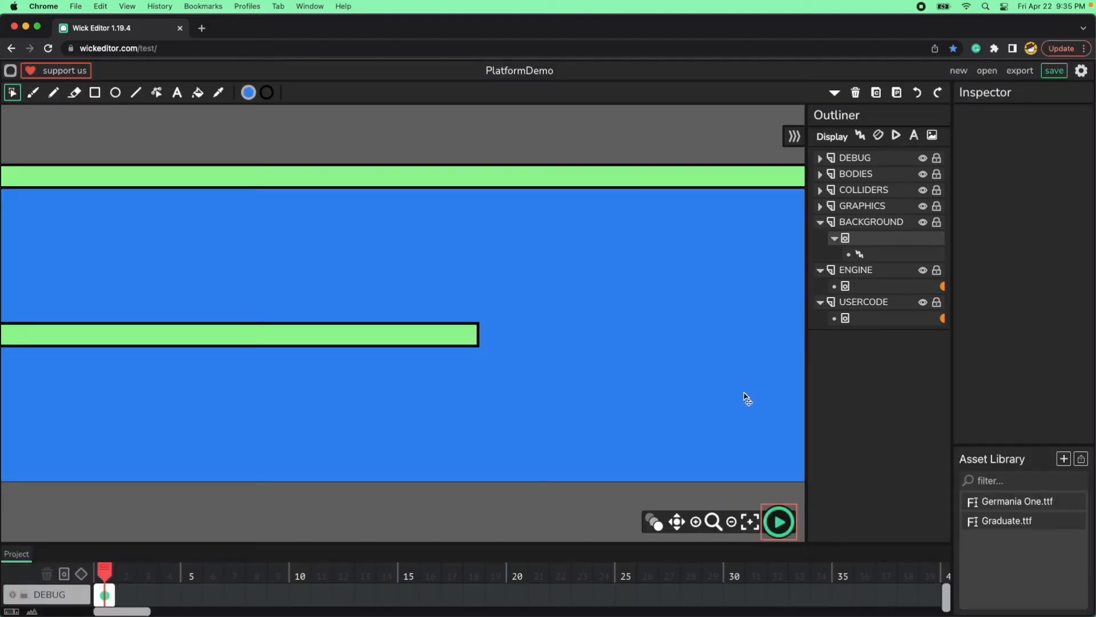
# Shift the upper green platform to X 2050, past the background's far edge, and try to preview the game.
pyautogui.press('space')
pyautogui.moveTo(717, 135); pyautogui.dragTo(440, 179)
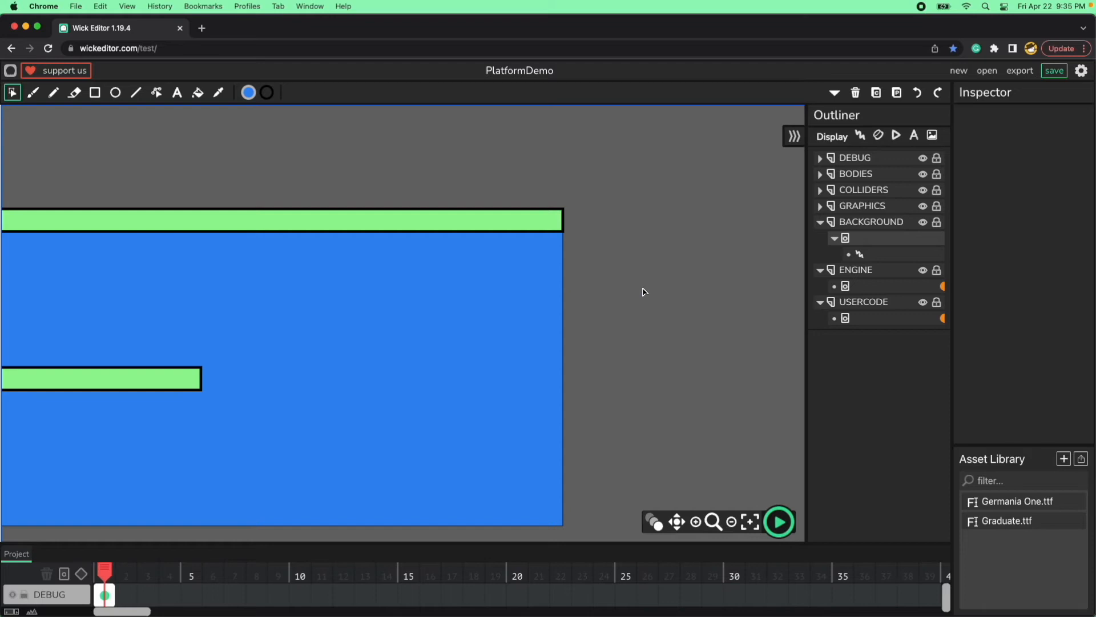
pyautogui.click(530, 225)
pyautogui.hotkey('shift', 'Right')
pyautogui.hotkey('shift', 'Right')
pyautogui.hotkey('shift', 'Right')
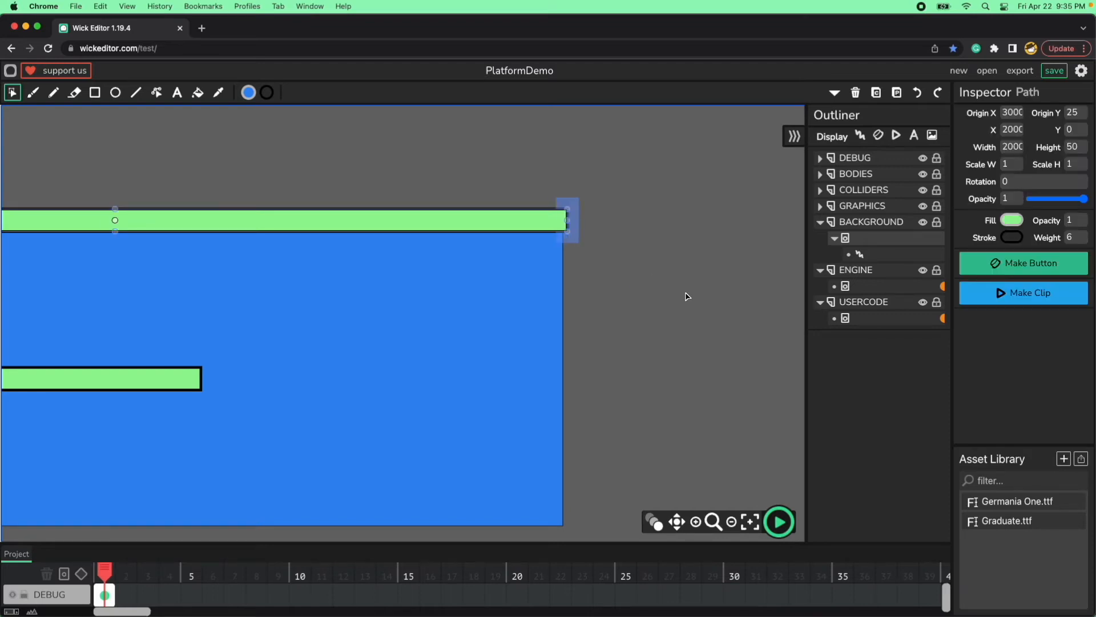
pyautogui.click(1020, 131)
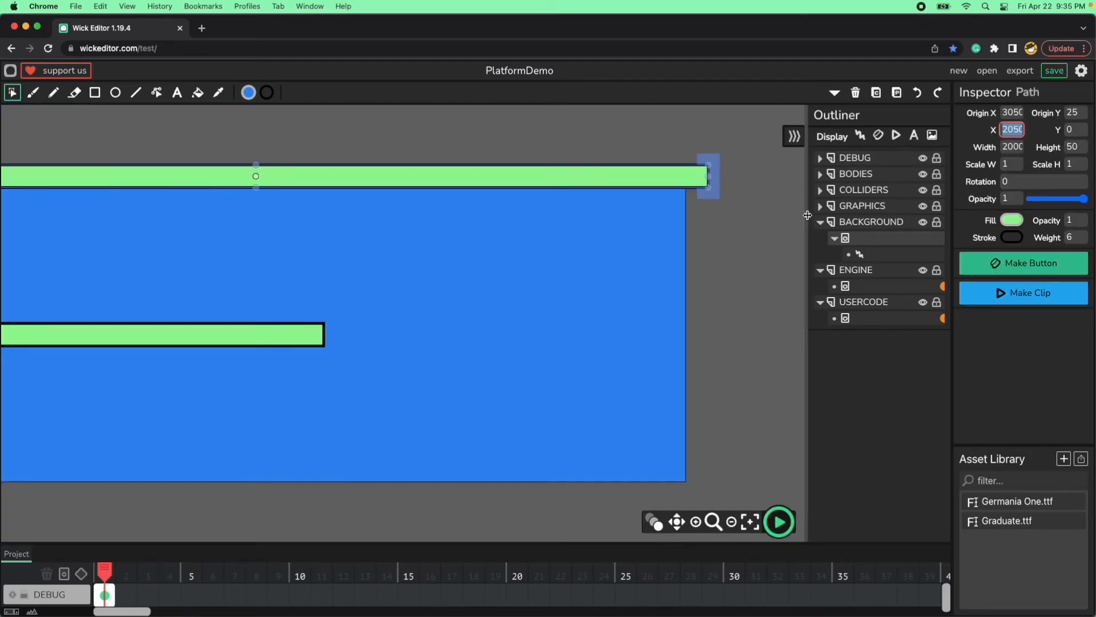
pyautogui.click(791, 247)
pyautogui.click(779, 521)
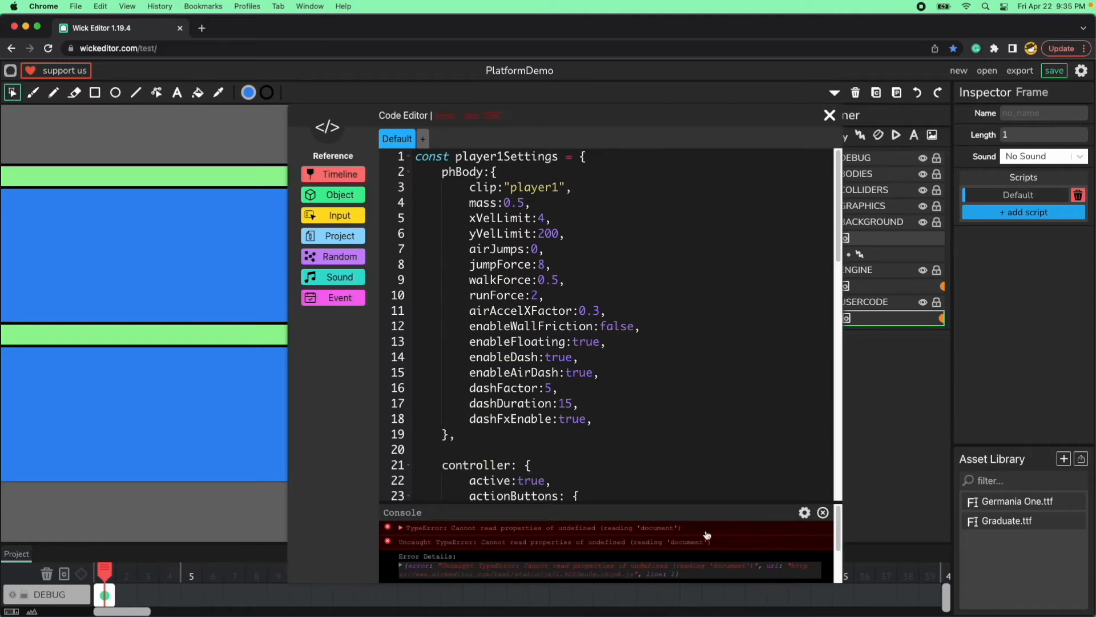
# Enlarge the console to read the preview errors, clear it, and close the code editor.
pyautogui.moveTo(714, 502); pyautogui.dragTo(713, 445)
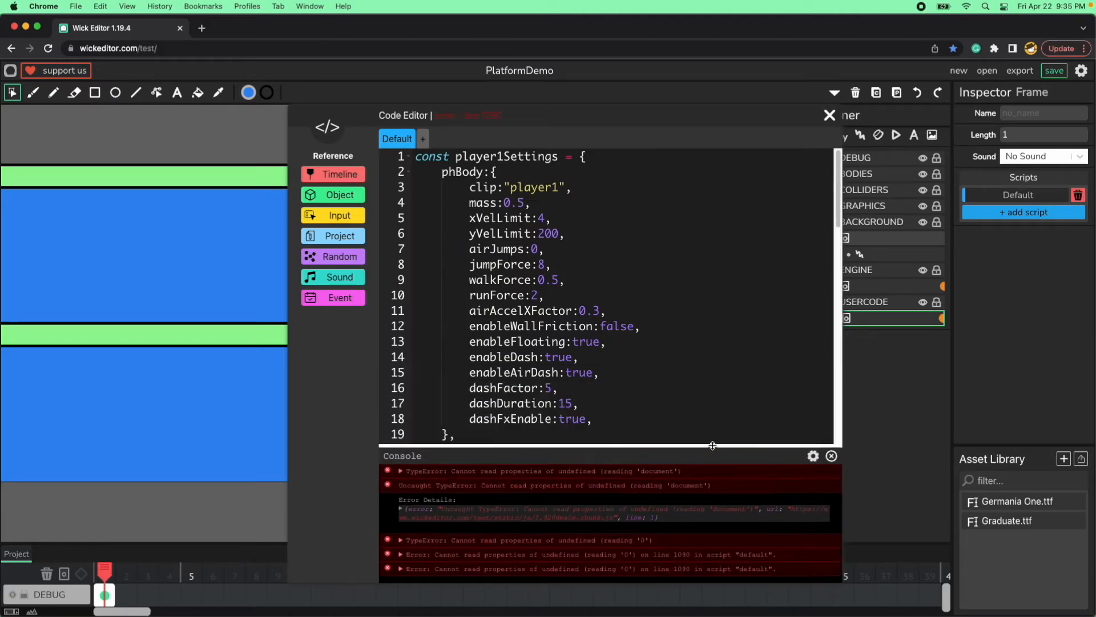
pyautogui.click(833, 457)
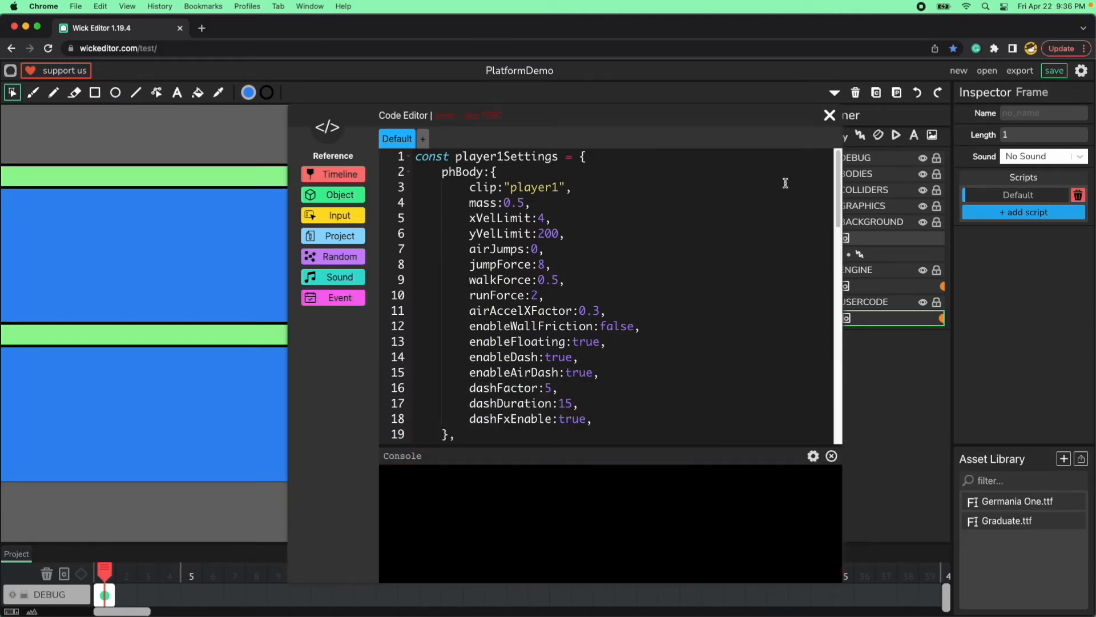
pyautogui.click(830, 115)
# Select the blue background to examine its far boundary and dimensions against the overhanging platform.
pyautogui.click(664, 372)
pyautogui.click(737, 423)
pyautogui.click(678, 471)
pyautogui.click(732, 422)
pyautogui.click(672, 375)
pyautogui.click(717, 375)
pyautogui.click(685, 379)
pyautogui.click(717, 317)
pyautogui.click(679, 350)
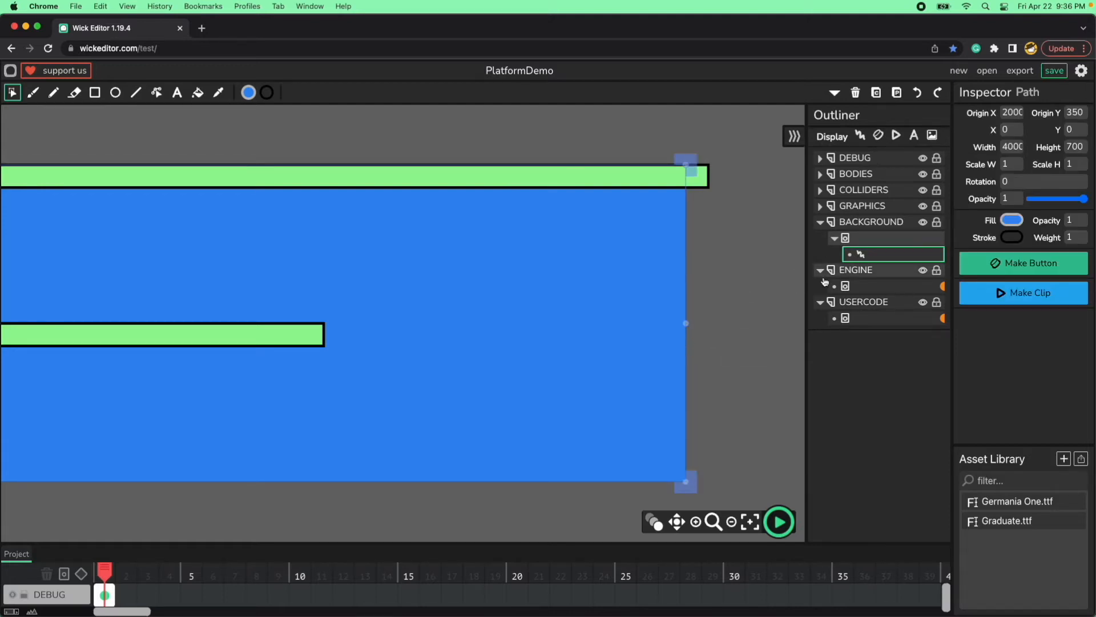
pyautogui.click(740, 315)
pyautogui.click(669, 341)
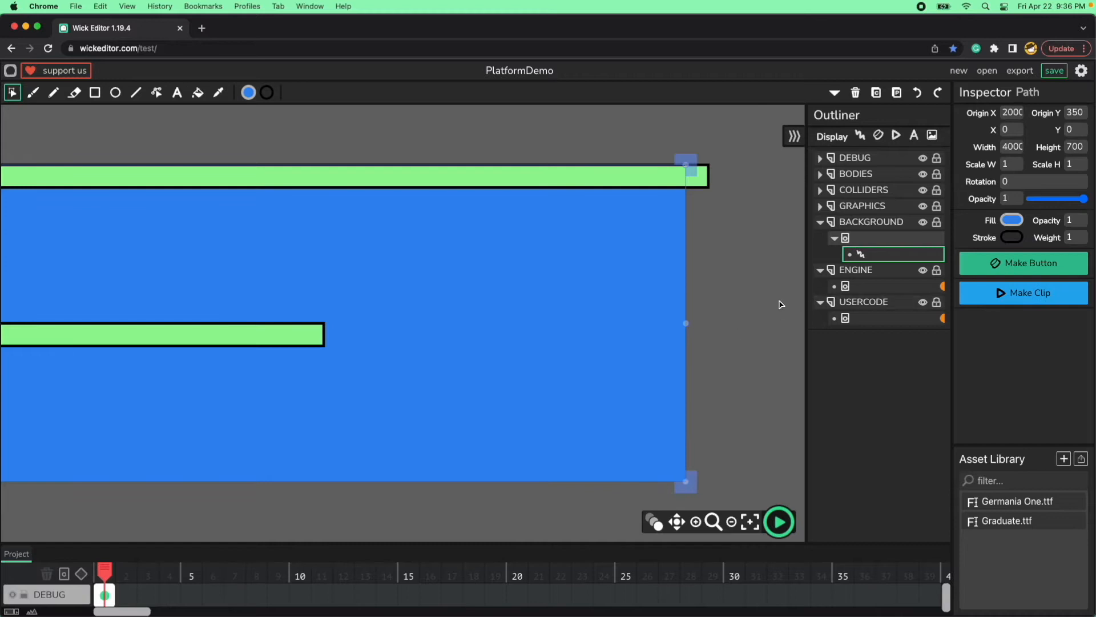
# Open the USERCODE script, collapse player1Settings to examine the Level1Settings dimensions, and close the code editor.
pyautogui.click(942, 318)
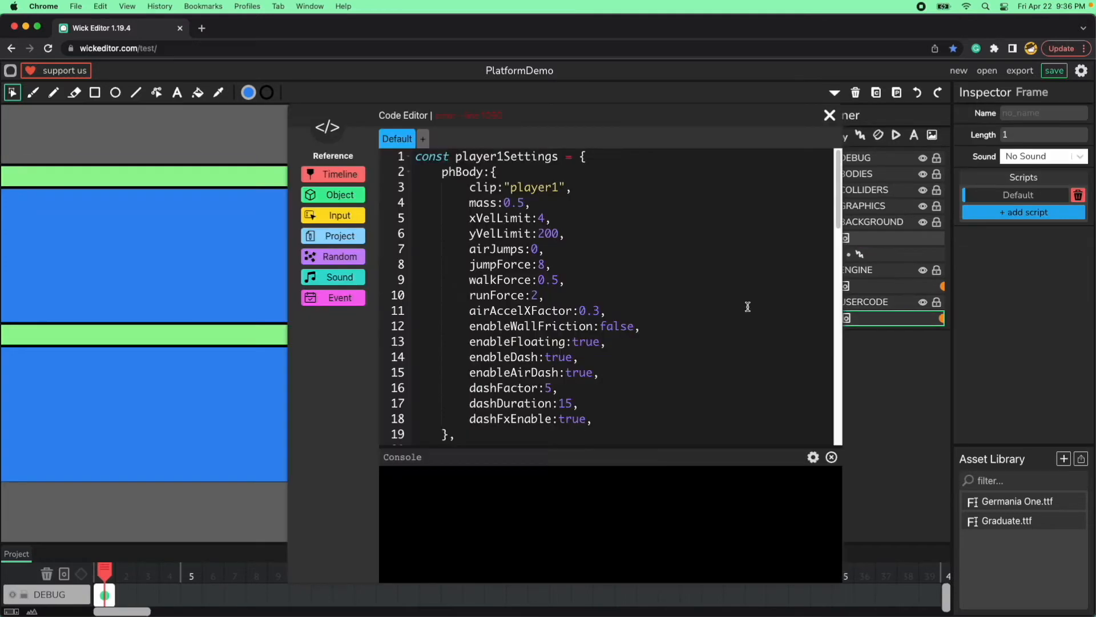
pyautogui.click(410, 157)
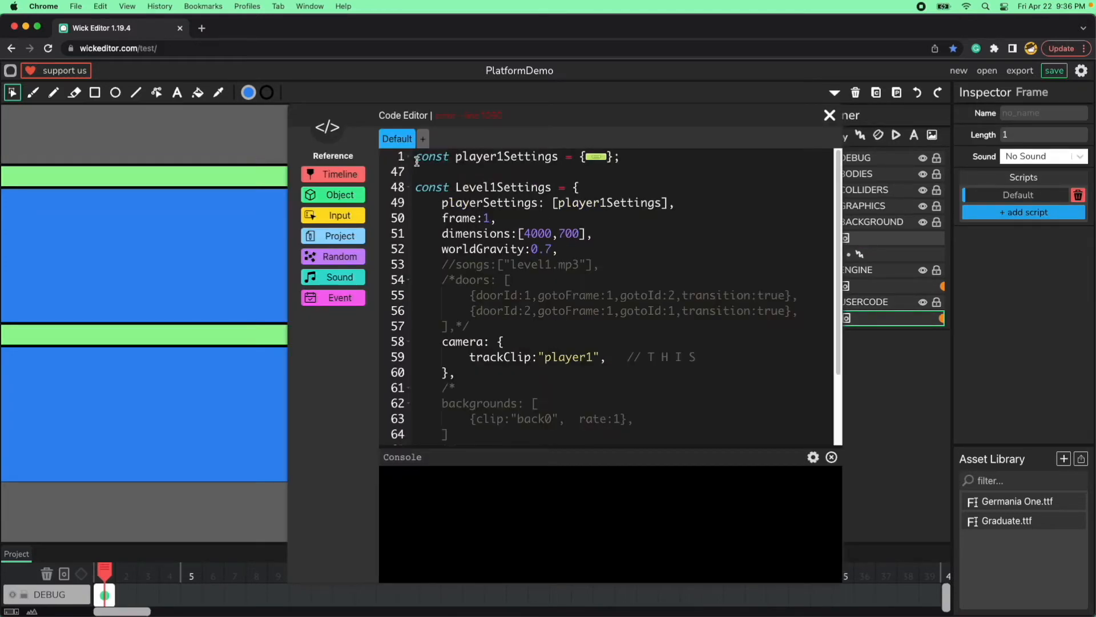
pyautogui.scroll(-3, 486, 304)
pyautogui.scroll(3, 486, 304)
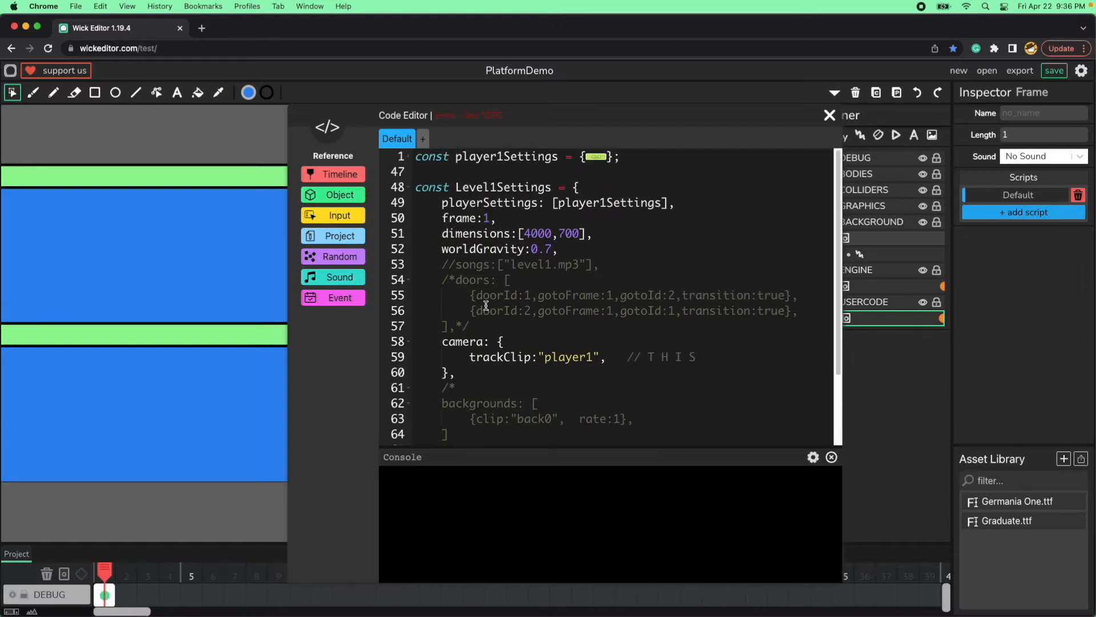
pyautogui.doubleClick(538, 235)
pyautogui.doubleClick(569, 234)
pyautogui.click(830, 116)
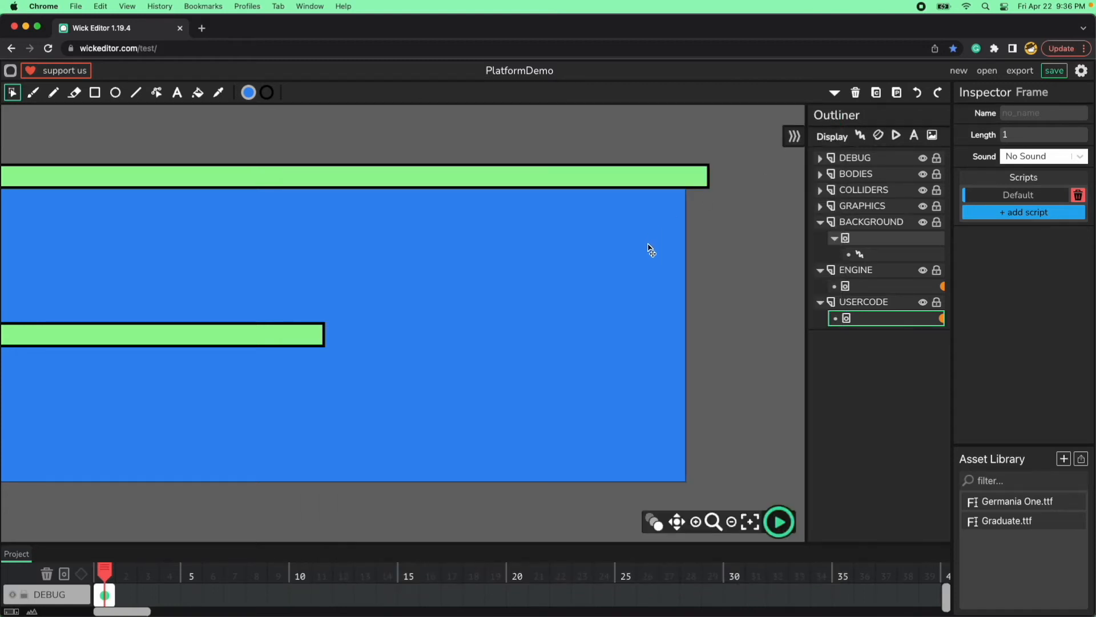
# Move the upper green platform back to X 2000, flush with the background's far edge, and deselect it.
pyautogui.click(673, 177)
pyautogui.hotkey('shift', 'Left')
pyautogui.hotkey('shift', 'Left')
pyautogui.hotkey('shift', 'Left')
pyautogui.hotkey('shift', 'Left')
pyautogui.hotkey('shift', 'Left')
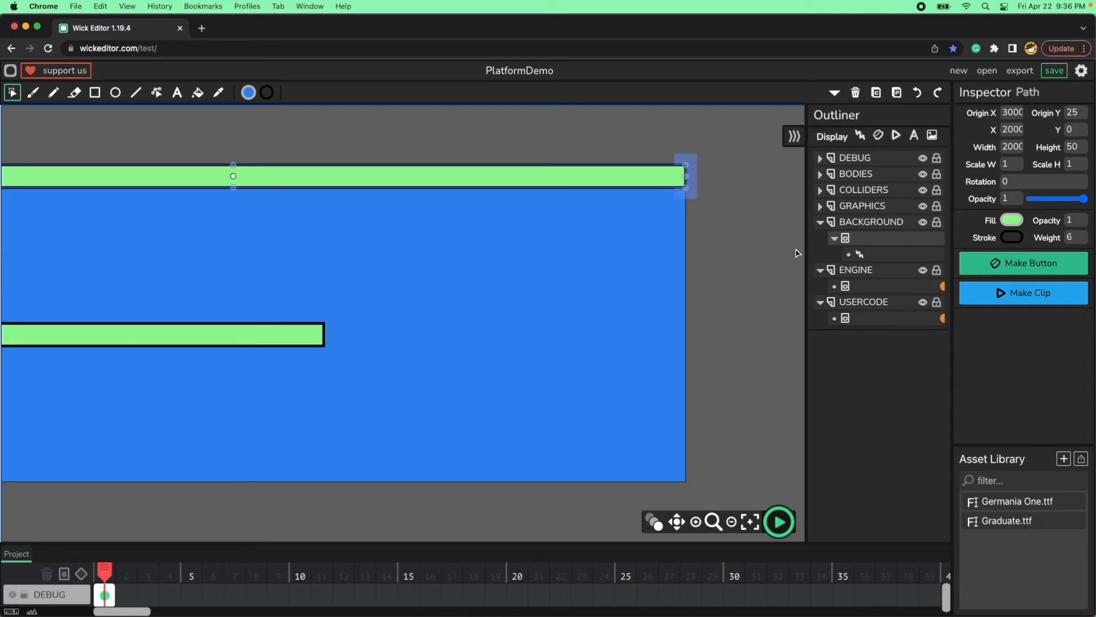
pyautogui.click(733, 300)
# Duplicate the middle green platform and place the copy at X 1250, Y 650 along the background's lower edge.
pyautogui.click(292, 337)
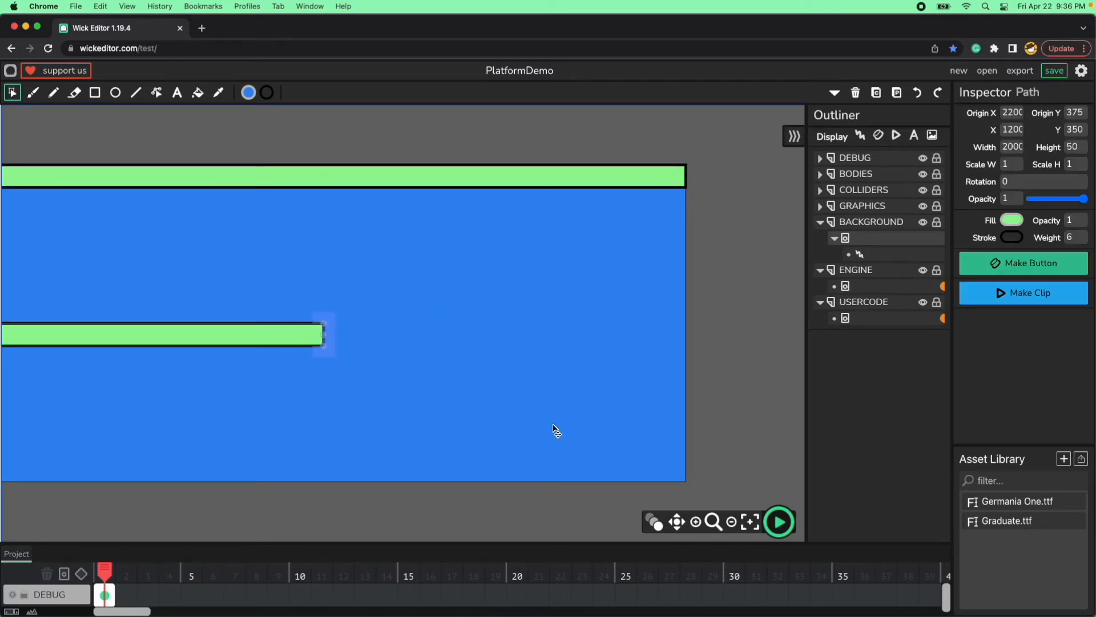
pyautogui.press('super+v')
pyautogui.hotkey('shift', 'Right')
pyautogui.hotkey('shift', 'Right')
pyautogui.hotkey('shift', 'Right')
pyautogui.hotkey('shift', 'Down')
pyautogui.hotkey('shift', 'Down')
pyautogui.hotkey('shift', 'Down')
pyautogui.hotkey('shift', 'Down')
pyautogui.hotkey('shift', 'Down')
pyautogui.hotkey('shift', 'Down')
pyautogui.hotkey('shift', 'Down')
pyautogui.hotkey('shift', 'Down')
pyautogui.hotkey('shift', 'Down')
pyautogui.hotkey('shift', 'Down')
pyautogui.hotkey('shift', 'Down')
pyautogui.hotkey('shift', 'Down')
pyautogui.hotkey('shift', 'Down')
pyautogui.hotkey('shift', 'Down')
pyautogui.hotkey('shift', 'Down')
pyautogui.hotkey('shift', 'Down')
pyautogui.hotkey('shift', 'Down')
pyautogui.hotkey('shift', 'Down')
pyautogui.hotkey('shift', 'Down')
pyautogui.hotkey('shift', 'Down')
pyautogui.hotkey('shift', 'Down')
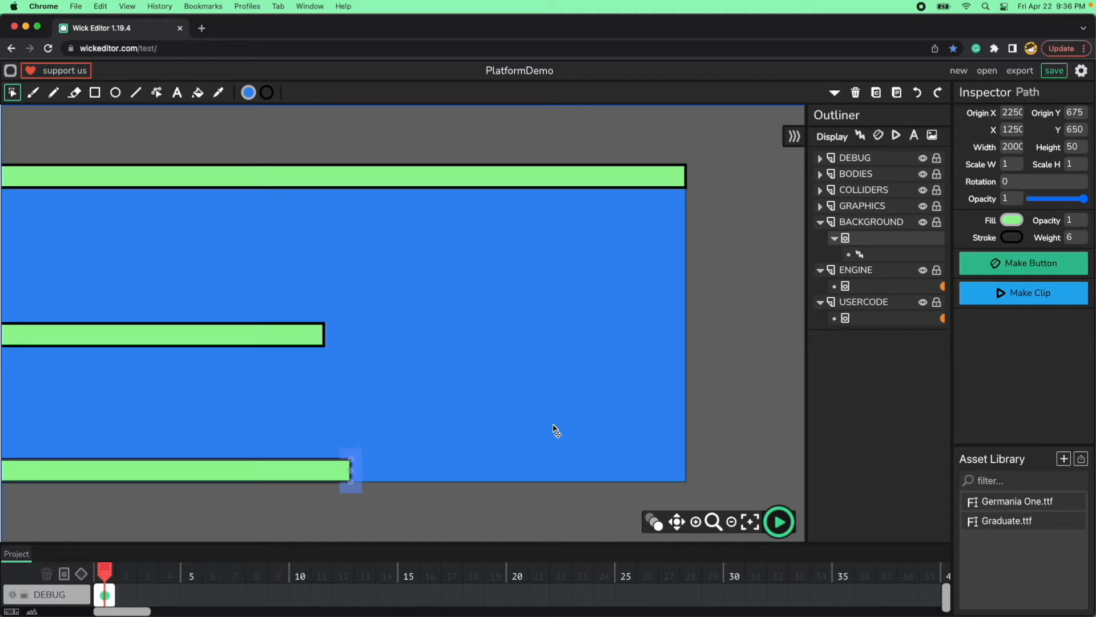
# Shift the lower green platform to X 2000 so it meets the background's far edge, and deselect it.
pyautogui.hotkey('shift', 'Right')
pyautogui.hotkey('shift', 'Right')
pyautogui.hotkey('shift', 'Right')
pyautogui.hotkey('shift', 'Right')
pyautogui.hotkey('shift', 'Right')
pyautogui.hotkey('shift', 'Right')
pyautogui.hotkey('shift', 'Right')
pyautogui.hotkey('shift', 'Right')
pyautogui.hotkey('shift', 'Right')
pyautogui.hotkey('shift', 'Right')
pyautogui.hotkey('shift', 'Right')
pyautogui.hotkey('shift', 'Right')
pyautogui.hotkey('shift', 'Right')
pyautogui.hotkey('shift', 'Right')
pyautogui.hotkey('shift', 'Right')
pyautogui.hotkey('shift', 'Right')
pyautogui.hotkey('shift', 'Right')
pyautogui.hotkey('shift', 'Right')
pyautogui.hotkey('shift', 'Right')
pyautogui.hotkey('shift', 'Right')
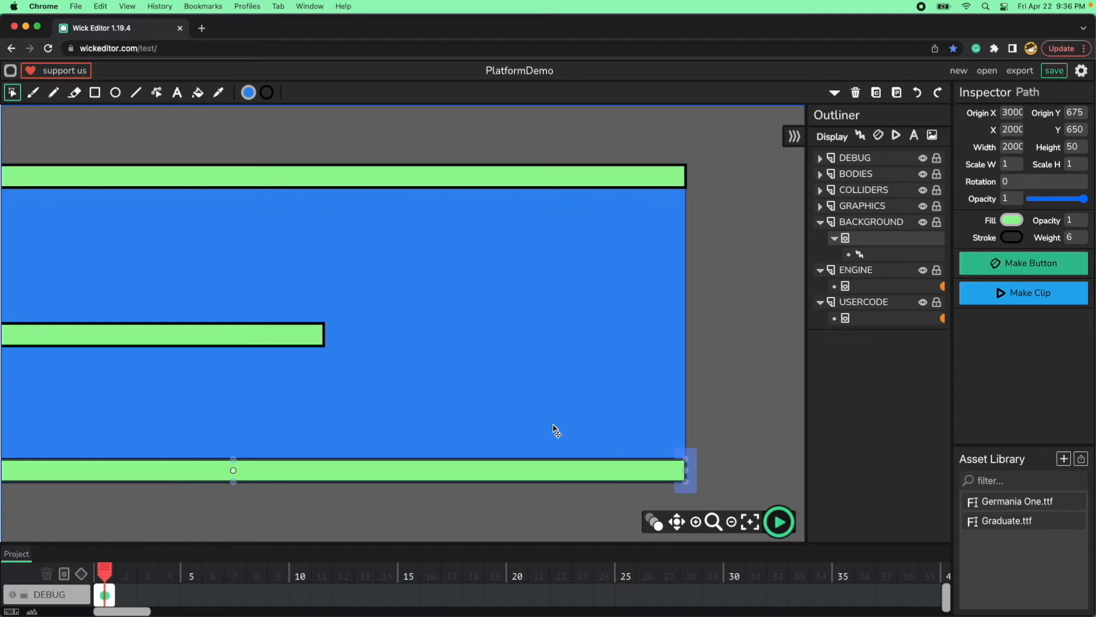
pyautogui.click(722, 325)
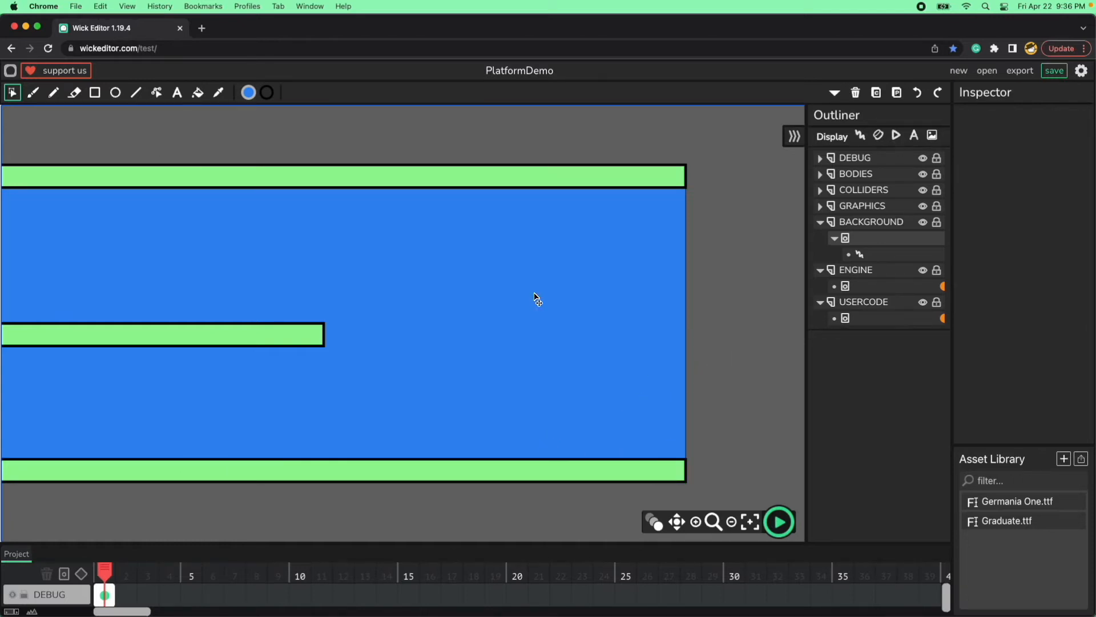
# Duplicate the middle green platform again and shift the copy horizontally to X 2140.
pyautogui.click(311, 342)
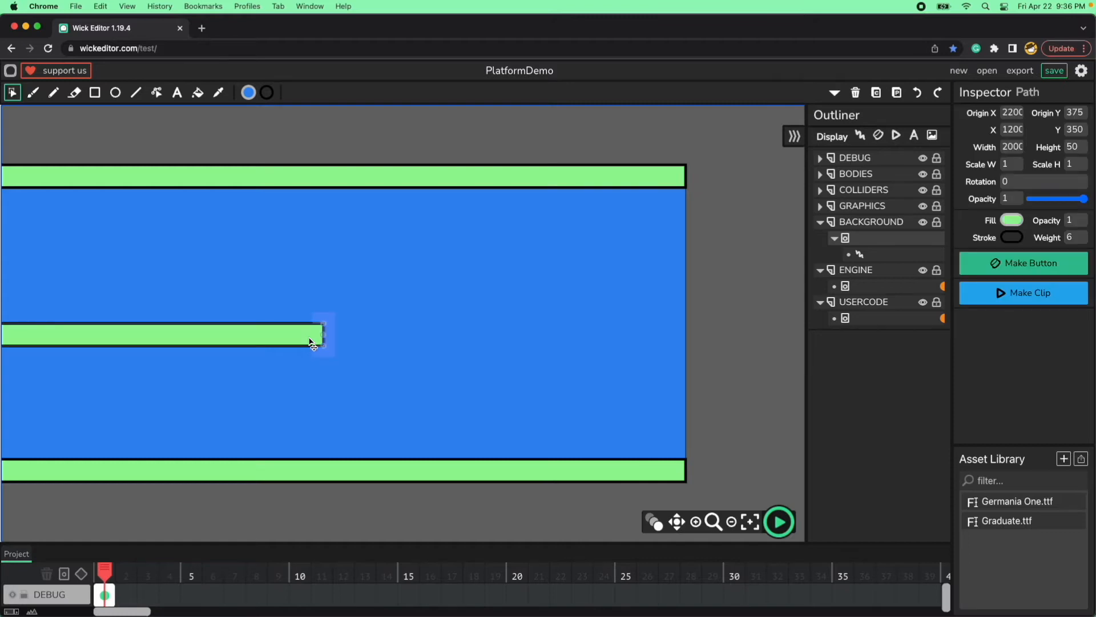
pyautogui.hotkey('ctrl', 'd')
pyautogui.hotkey('shift', 'Right')
pyautogui.hotkey('shift', 'Right')
pyautogui.hotkey('shift', 'Right')
pyautogui.hotkey('shift', 'Right')
pyautogui.hotkey('shift', 'Right')
pyautogui.hotkey('shift', 'Right')
pyautogui.hotkey('shift', 'Right')
pyautogui.hotkey('shift', 'Right')
pyautogui.hotkey('shift', 'Right')
pyautogui.hotkey('shift', 'Right')
pyautogui.hotkey('shift', 'Right')
pyautogui.hotkey('shift', 'Right')
pyautogui.hotkey('shift', 'Right')
pyautogui.hotkey('shift', 'Right')
pyautogui.hotkey('shift', 'Right')
pyautogui.hotkey('shift', 'Right')
pyautogui.hotkey('shift', 'Right')
pyautogui.hotkey('shift', 'Right')
pyautogui.hotkey('shift', 'Right')
pyautogui.hotkey('shift', 'Right')
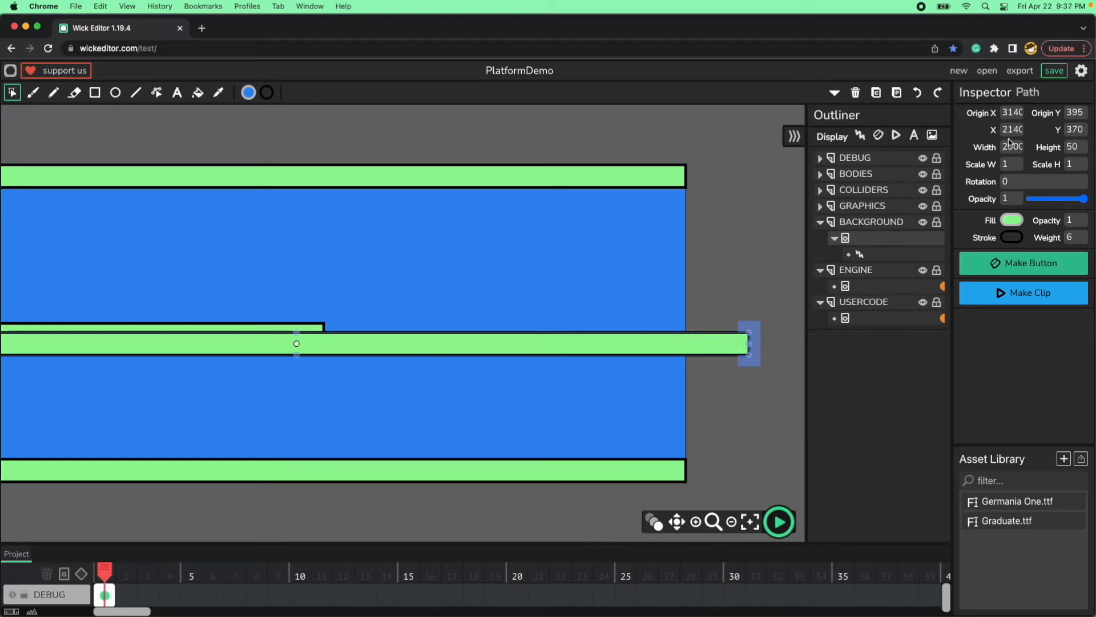
# Resize the new platform copy to a width of 50 and a height of 600 as a vertical wall.
pyautogui.write('50')
pyautogui.press('Tab')
pyautogui.write('600')
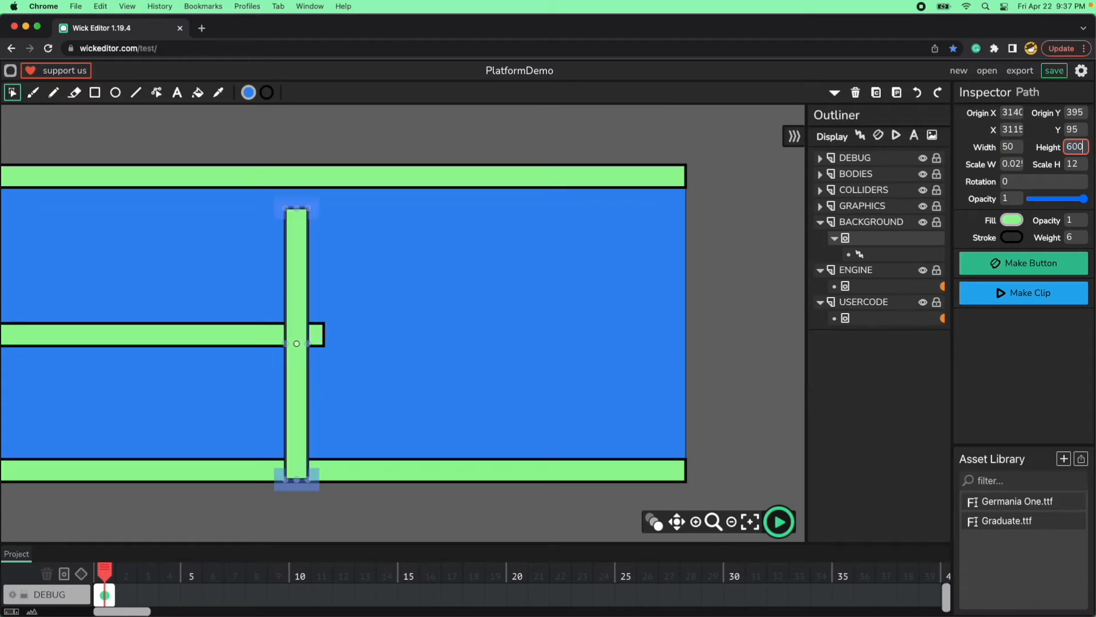
pyautogui.press('Return')
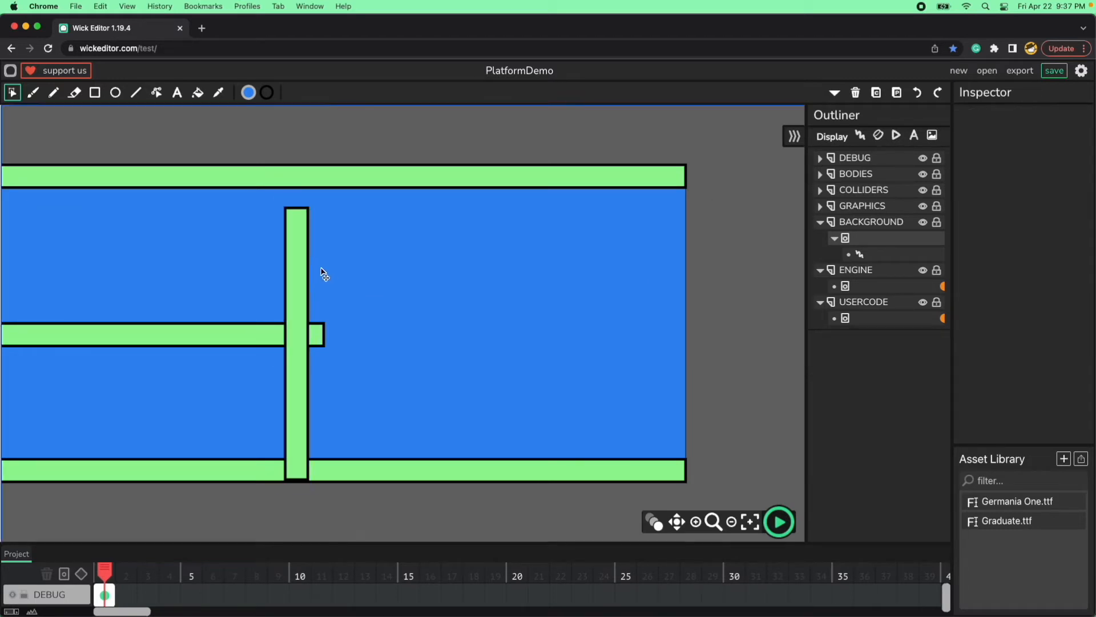
# Move the vertical green wall to X 3955, Y 45, between the upper and lower platforms at the far end.
pyautogui.hotkey('shift', 'Right')
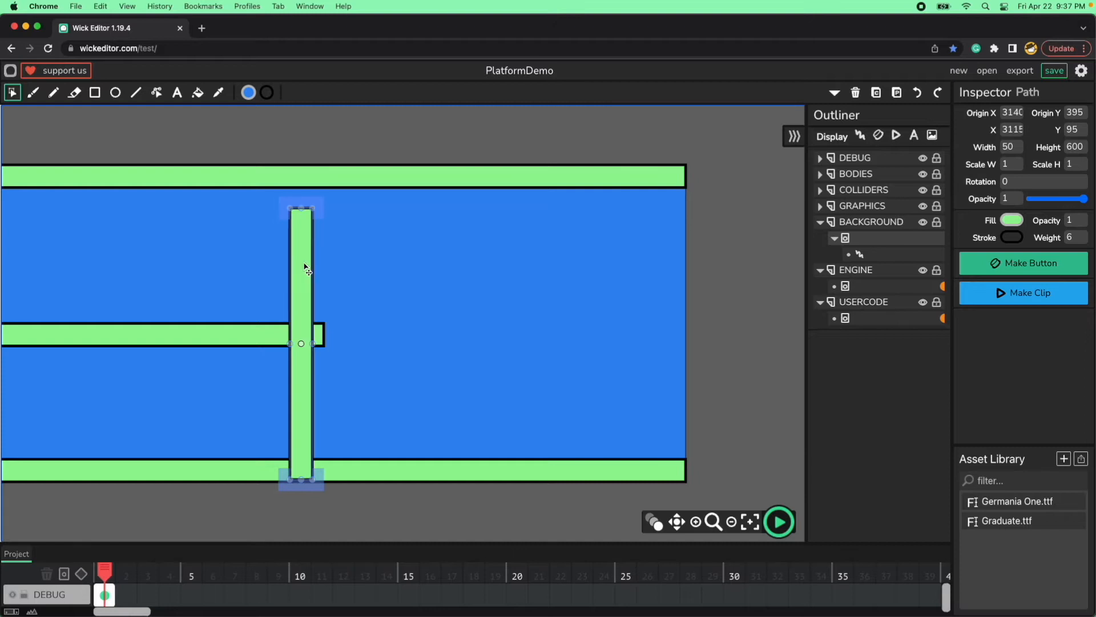
pyautogui.hotkey('shift', 'Right')
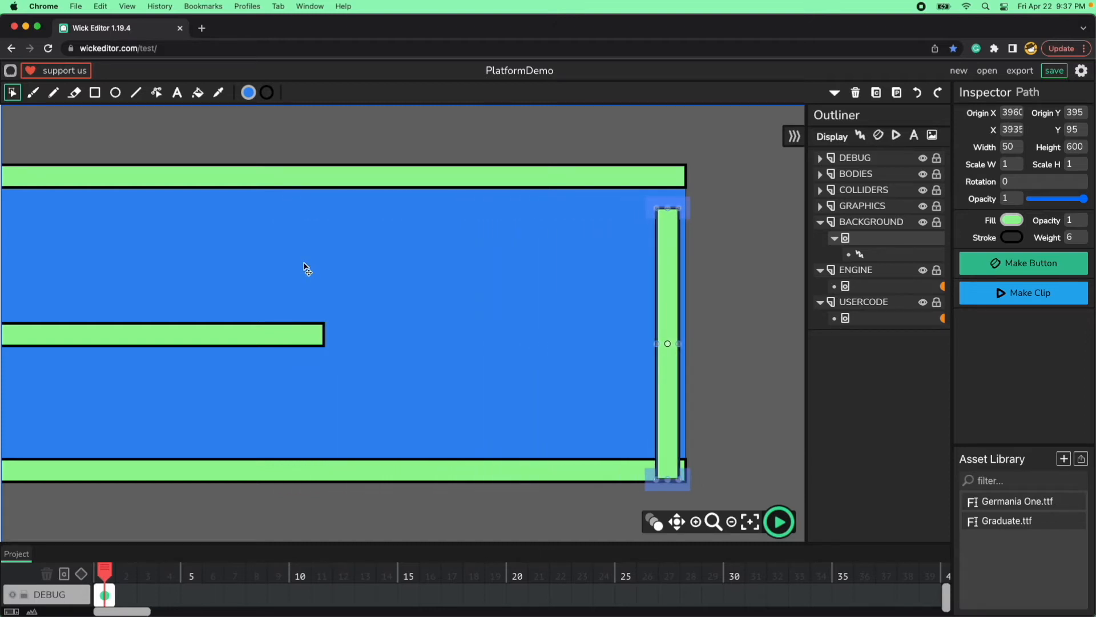
pyautogui.hotkey('shift', 'Up')
pyautogui.hotkey('shift', 'Up')
pyautogui.hotkey('shift', 'Up')
pyautogui.hotkey('shift', 'Up')
pyautogui.hotkey('shift', 'Up')
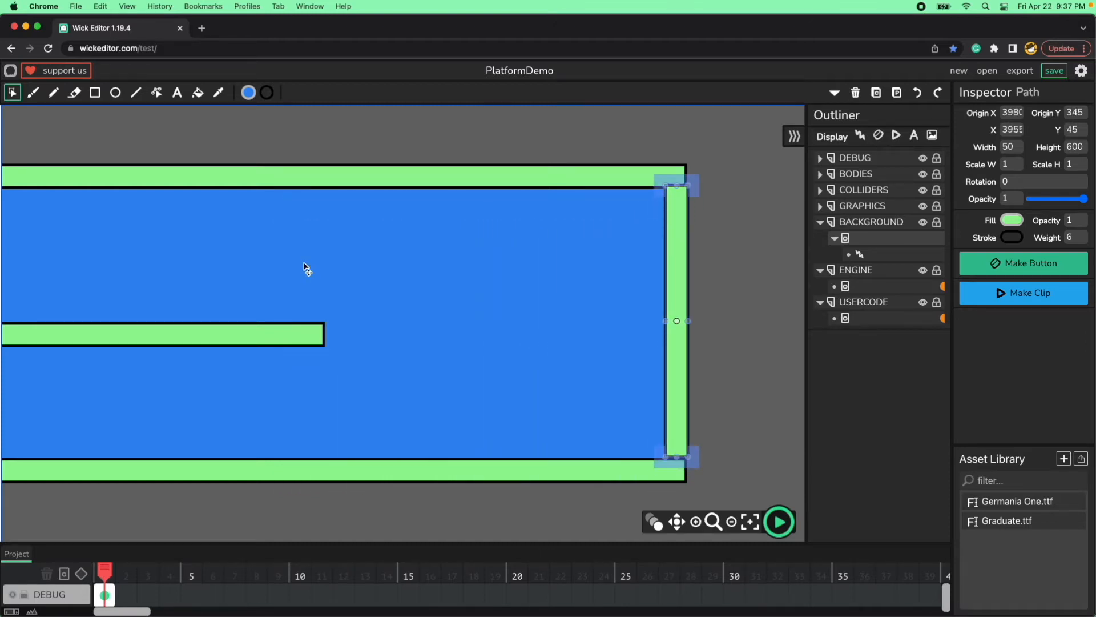
# Set the vertical wall's position to exactly X 3950 and Y 50, and deselect it.
pyautogui.click(710, 298)
pyautogui.click(680, 264)
pyautogui.click(1012, 129)
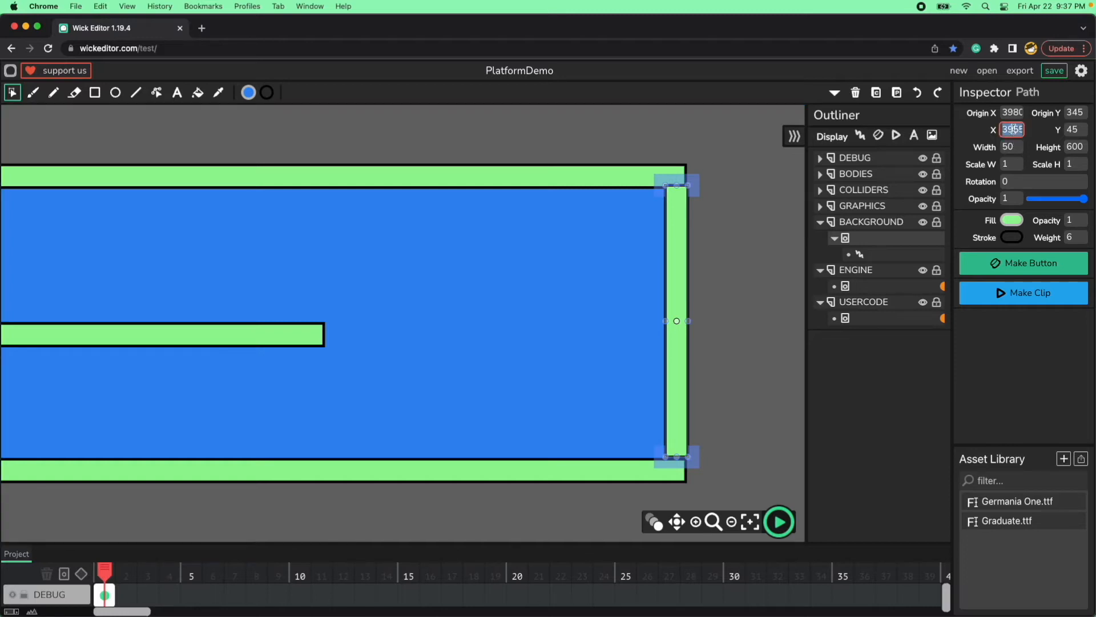
pyautogui.write('395')
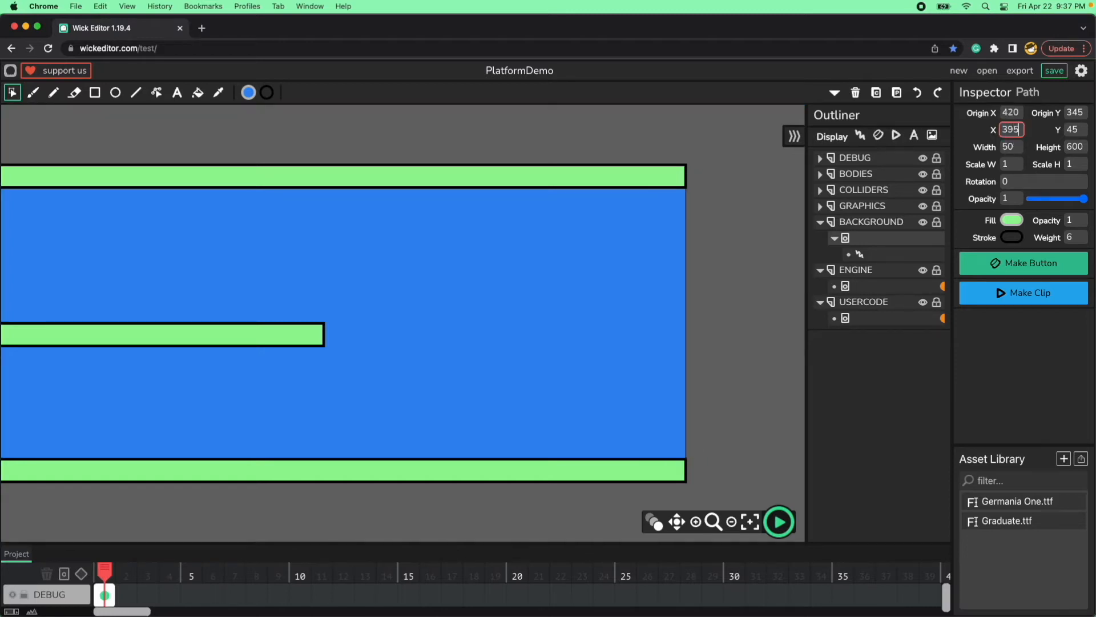
pyautogui.write('0')
pyautogui.click(1077, 131)
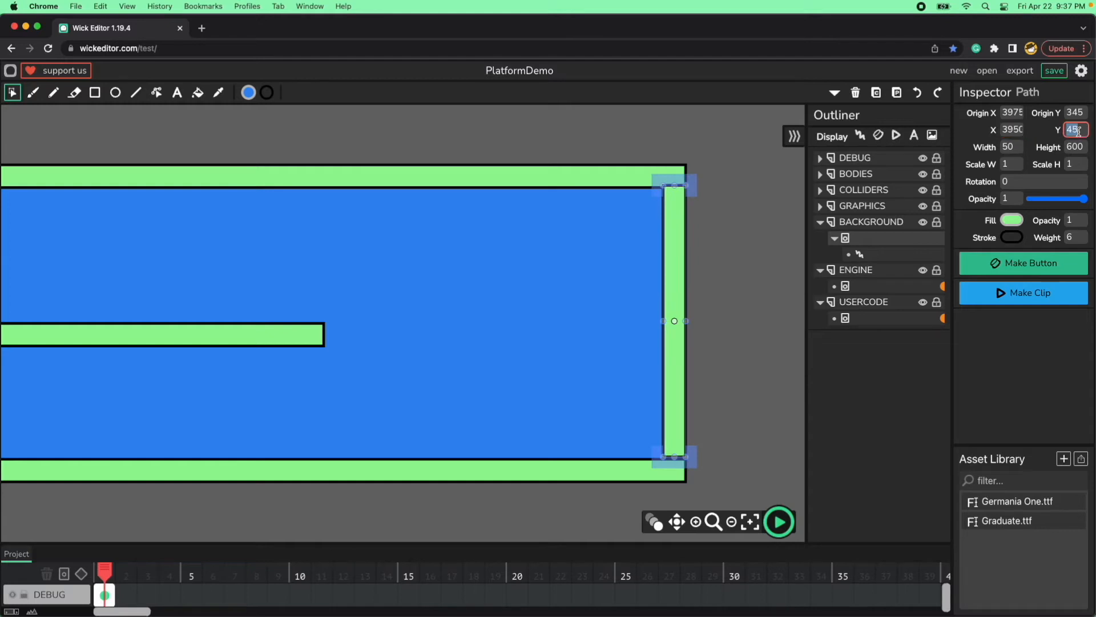
pyautogui.write('50')
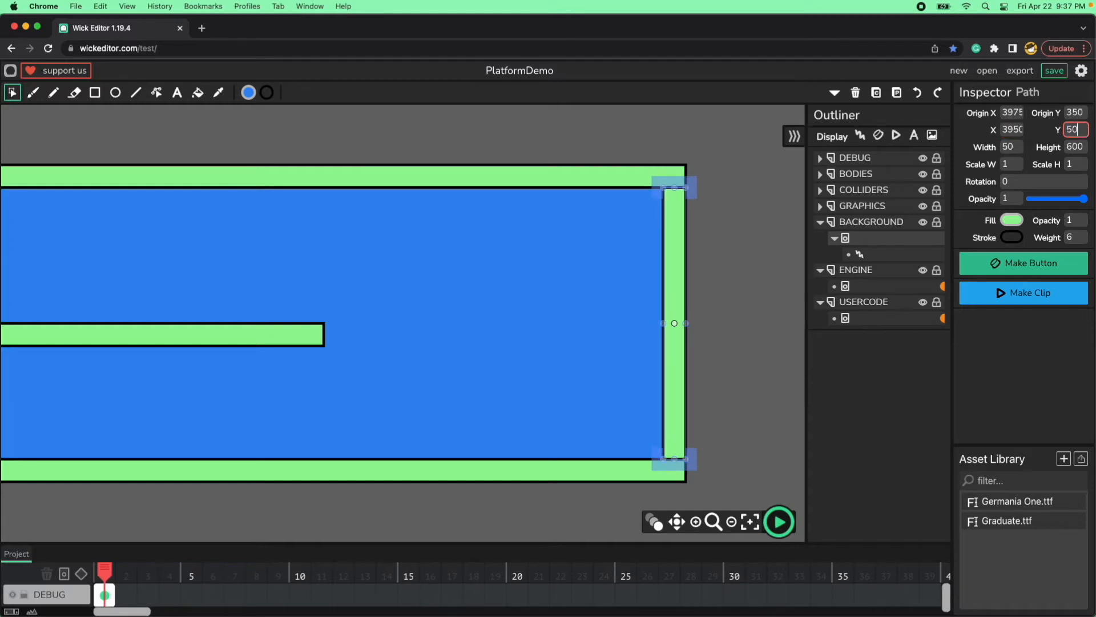
pyautogui.click(787, 240)
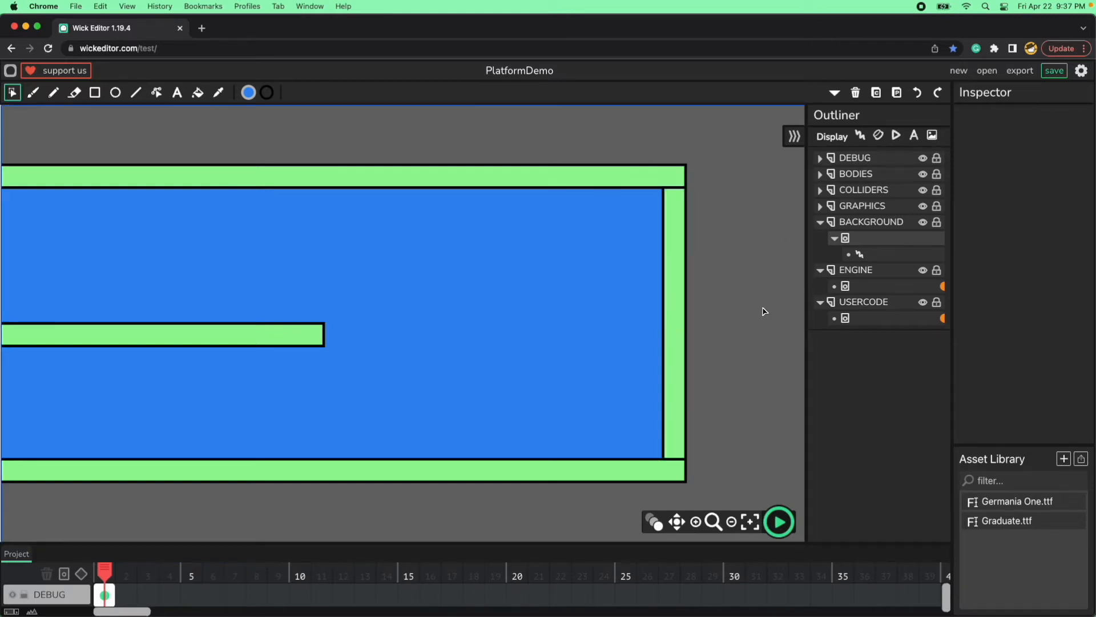
# Start the preview and steer the player over the tan climbable wall onto the middle green platform.
pyautogui.click(779, 523)
pyautogui.press('Right')
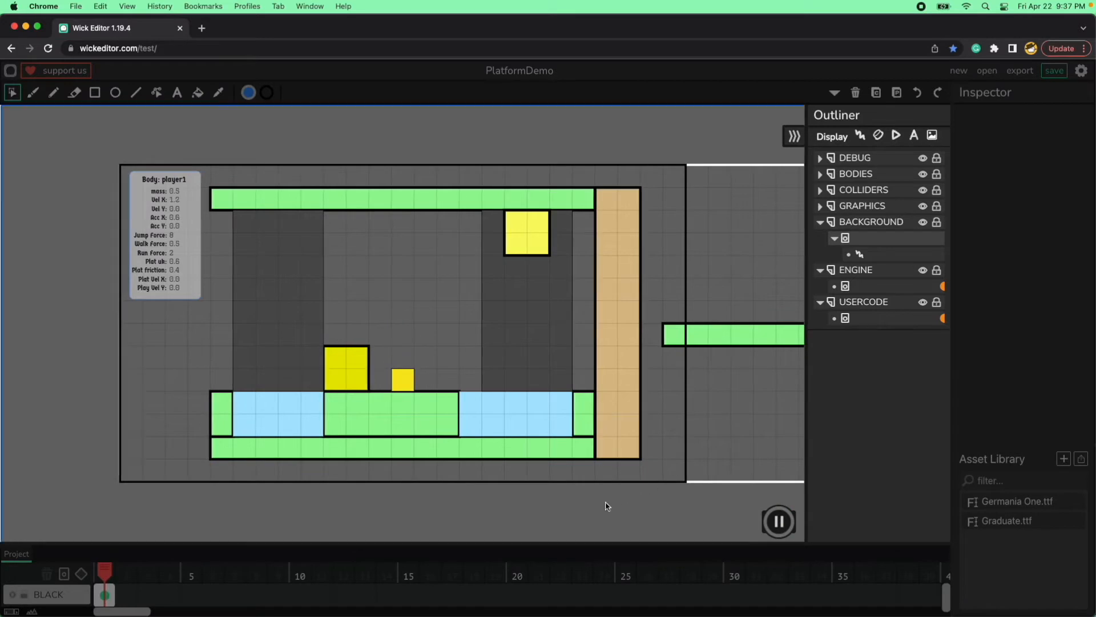
pyautogui.press('Up')
pyautogui.press('Up')
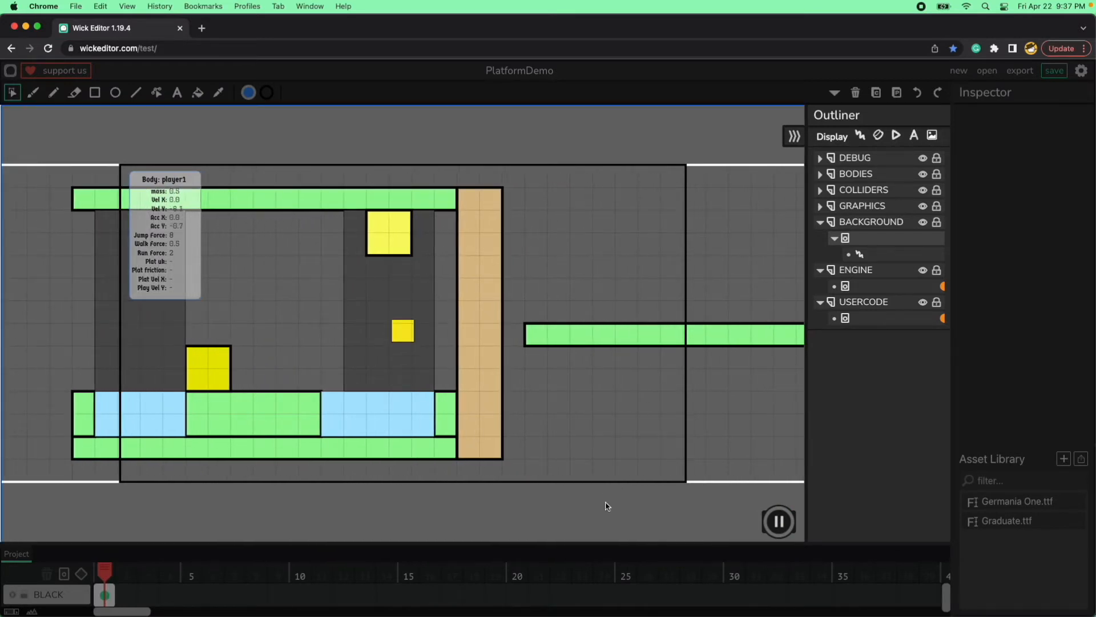
pyautogui.press('Right')
pyautogui.press('Up')
pyautogui.press('Right')
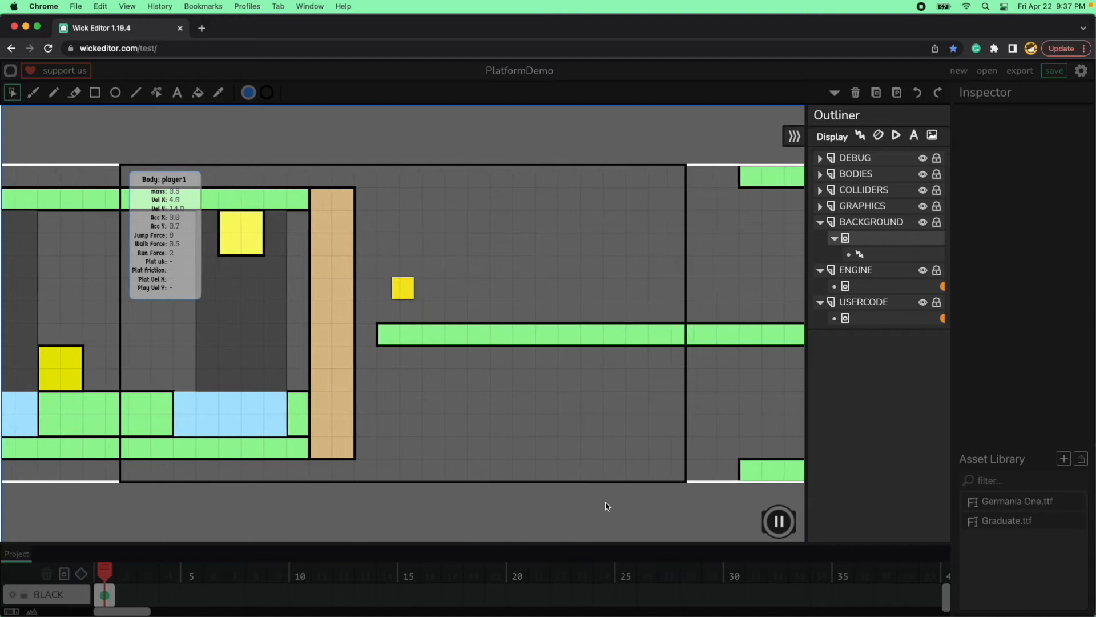
pyautogui.press('Right')
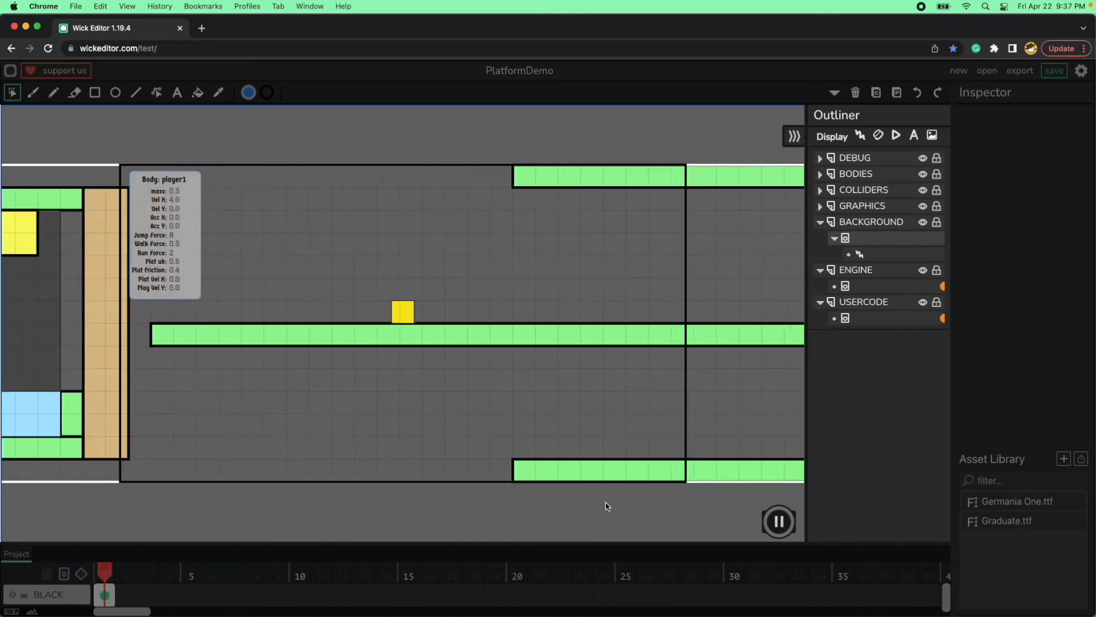
pyautogui.press('Right')
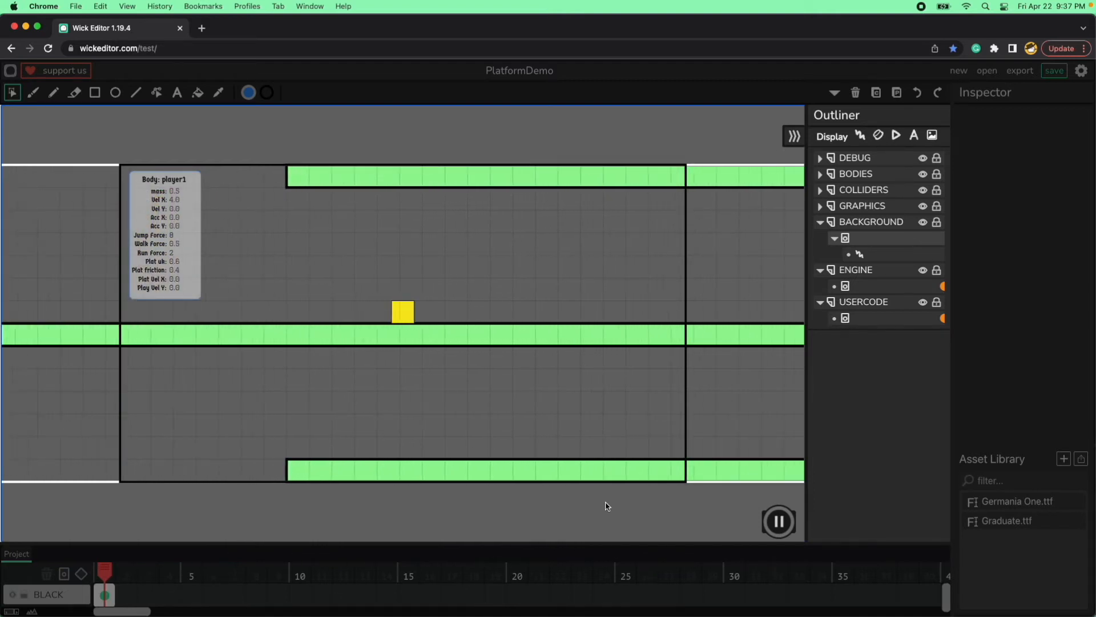
# Run and jump the player off the far end of the middle platform toward the vertical end wall.
pyautogui.press('Right')
pyautogui.press('Up')
pyautogui.press('Up')
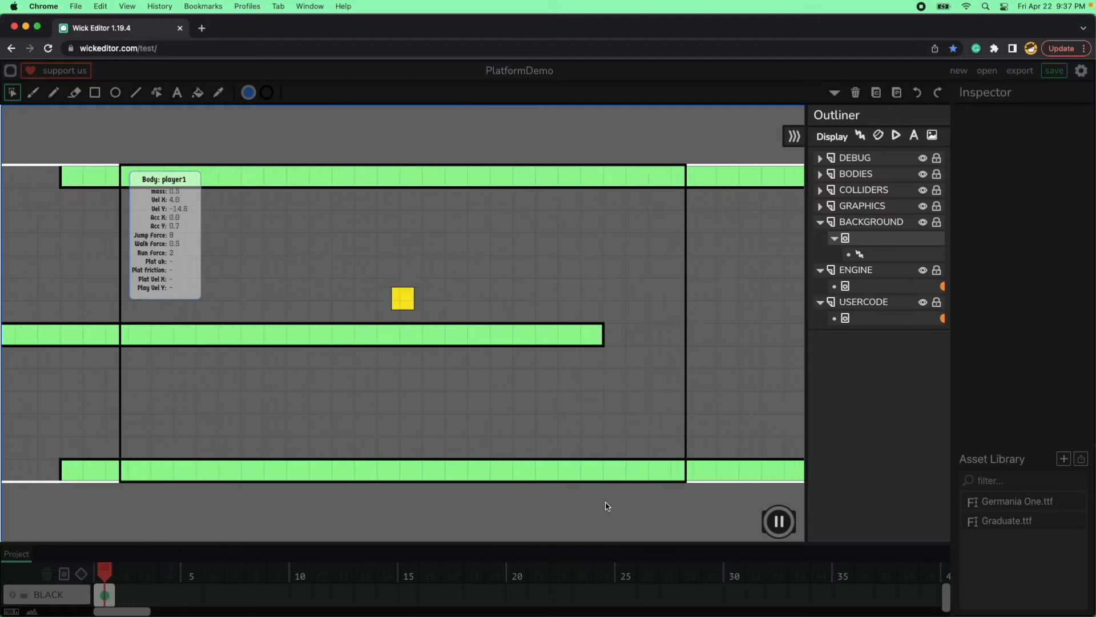
pyautogui.press('Right')
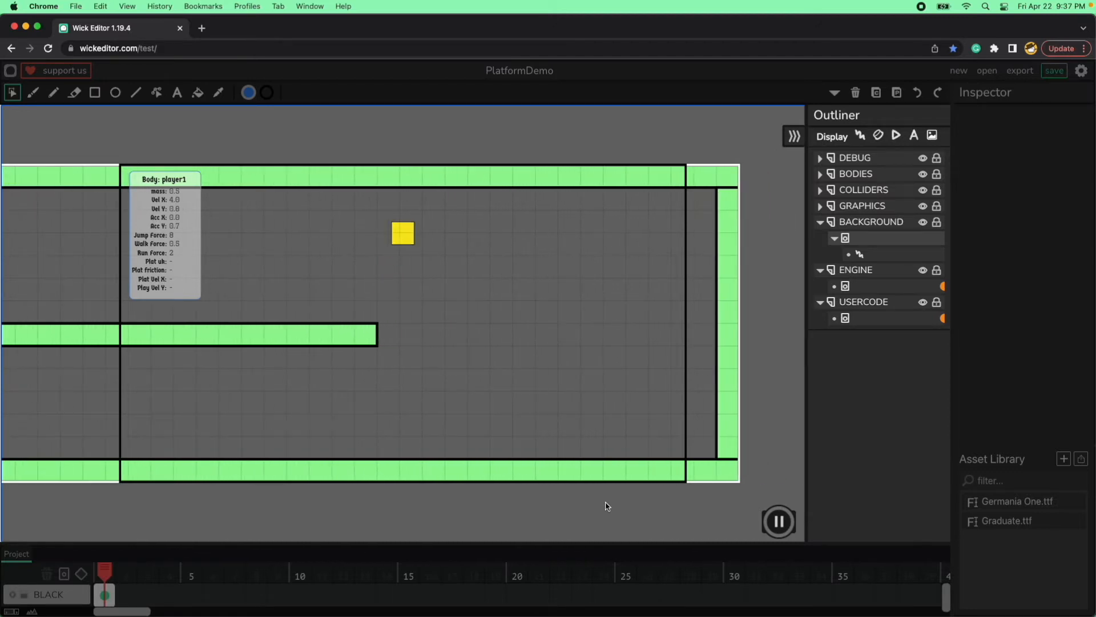
pyautogui.press('Up')
pyautogui.press('Right')
pyautogui.press('Up')
pyautogui.press('Up')
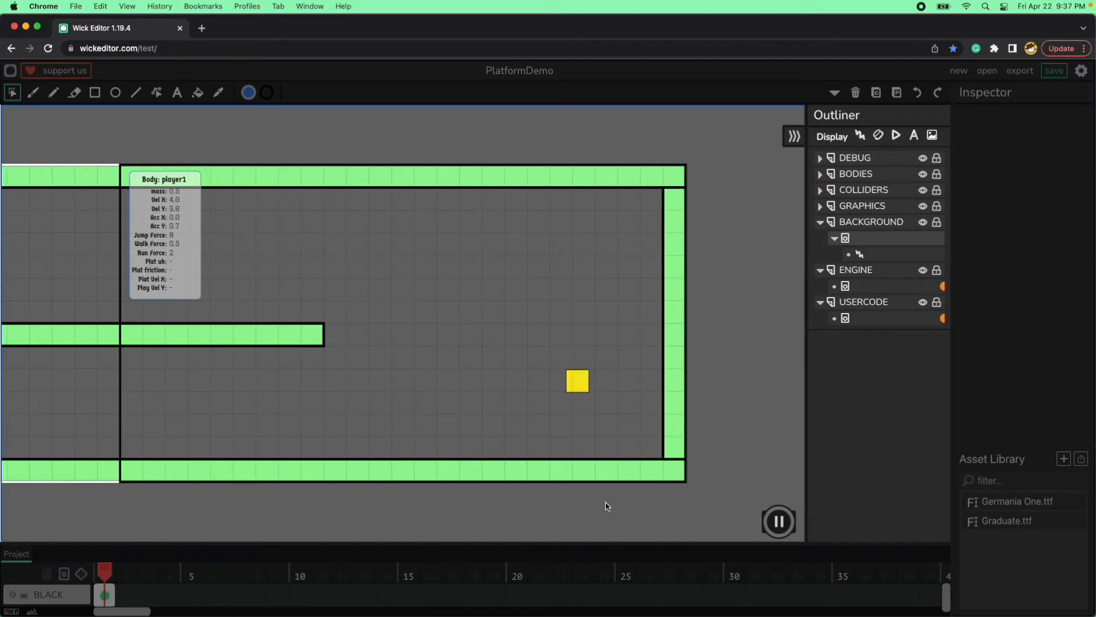
# Run the player back along the lower green platform, away from the end wall.
pyautogui.press('Left')
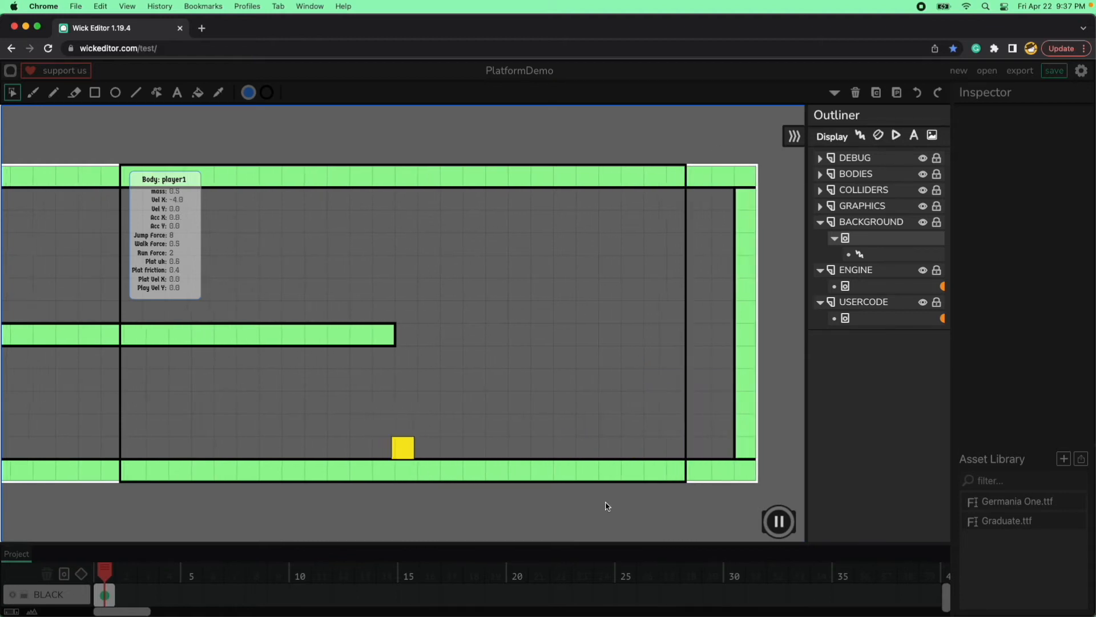
pyautogui.press('Right')
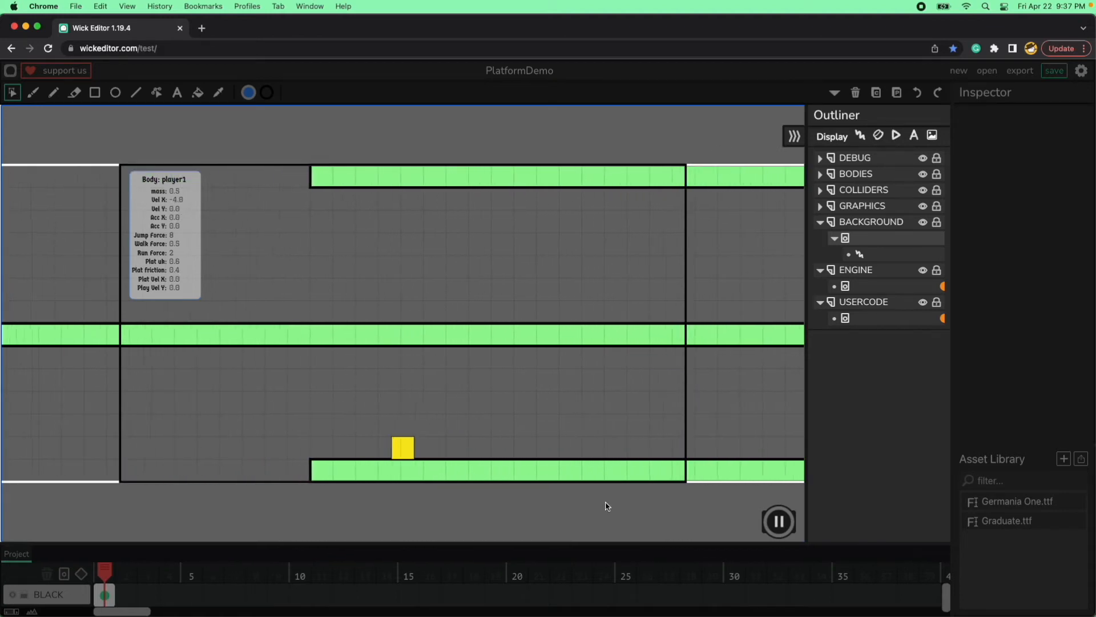
pyautogui.press('Left')
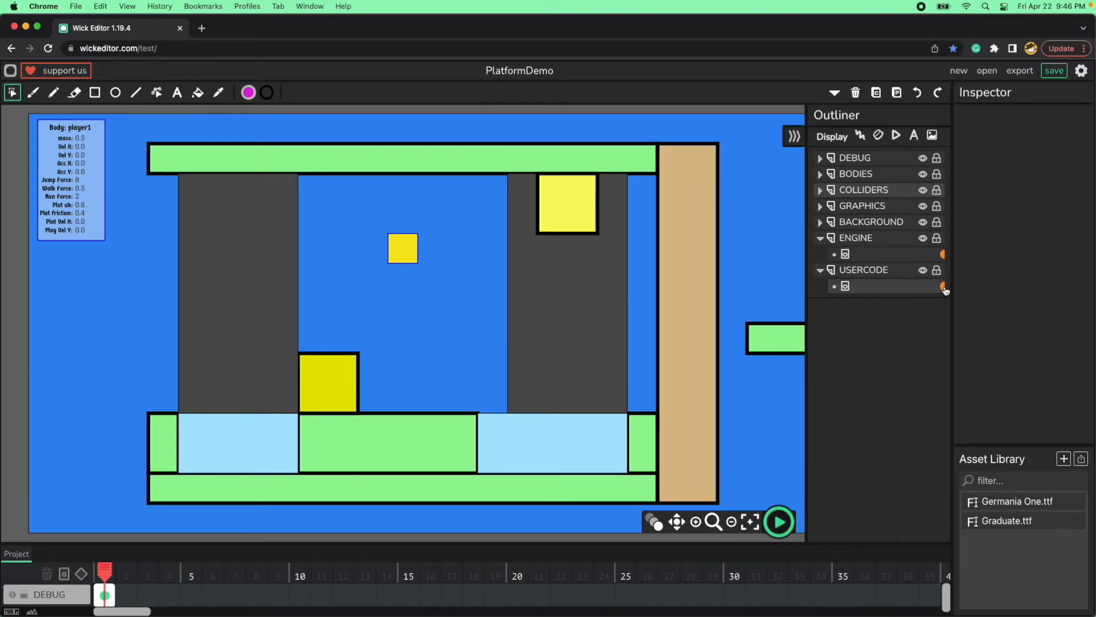
# Open the ENGINE frame's Default script and look up the doorPortal RGB values in platformColorMap.
pyautogui.click(944, 254)
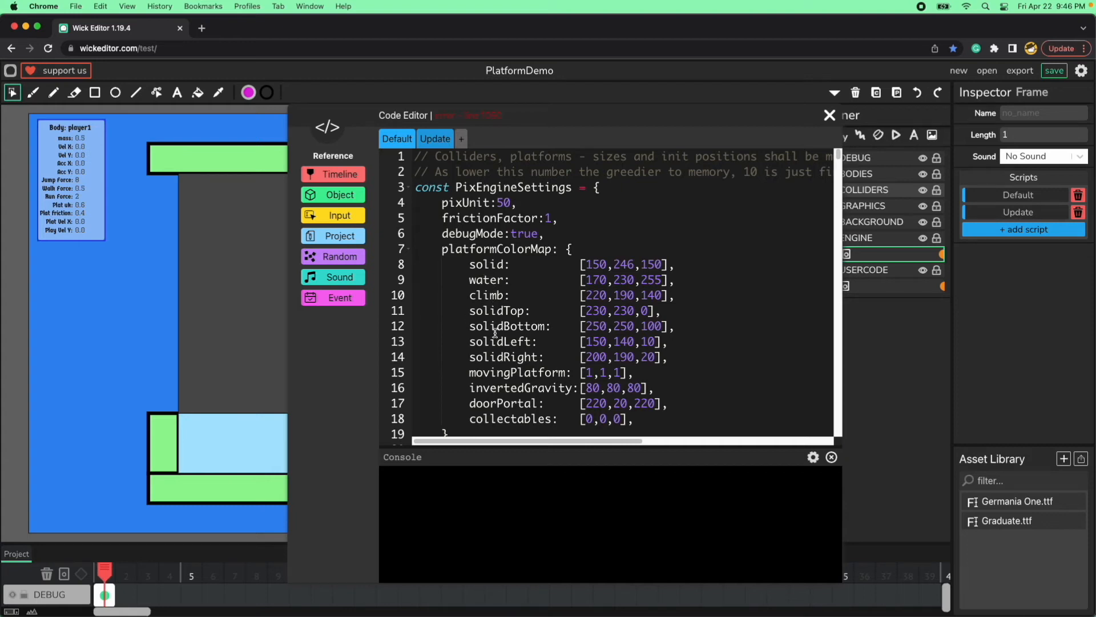
pyautogui.doubleClick(503, 403)
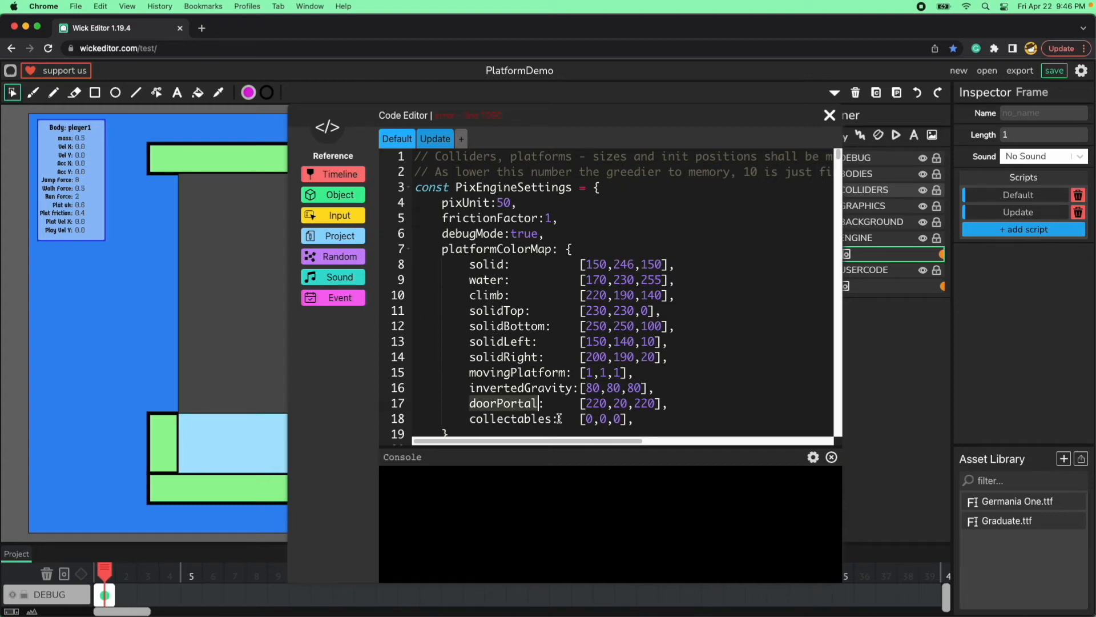
pyautogui.doubleClick(596, 403)
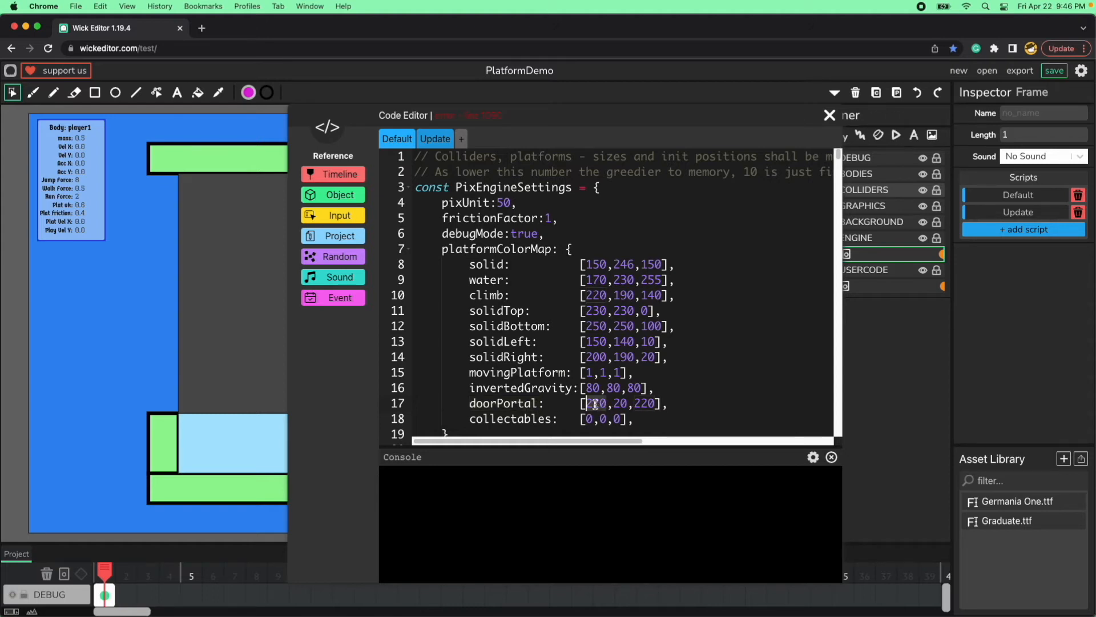
pyautogui.doubleClick(620, 403)
pyautogui.doubleClick(642, 403)
# Check the current fill color's RGB values against the doorPortal color, and close the code editor.
pyautogui.click(250, 93)
pyautogui.doubleClick(258, 224)
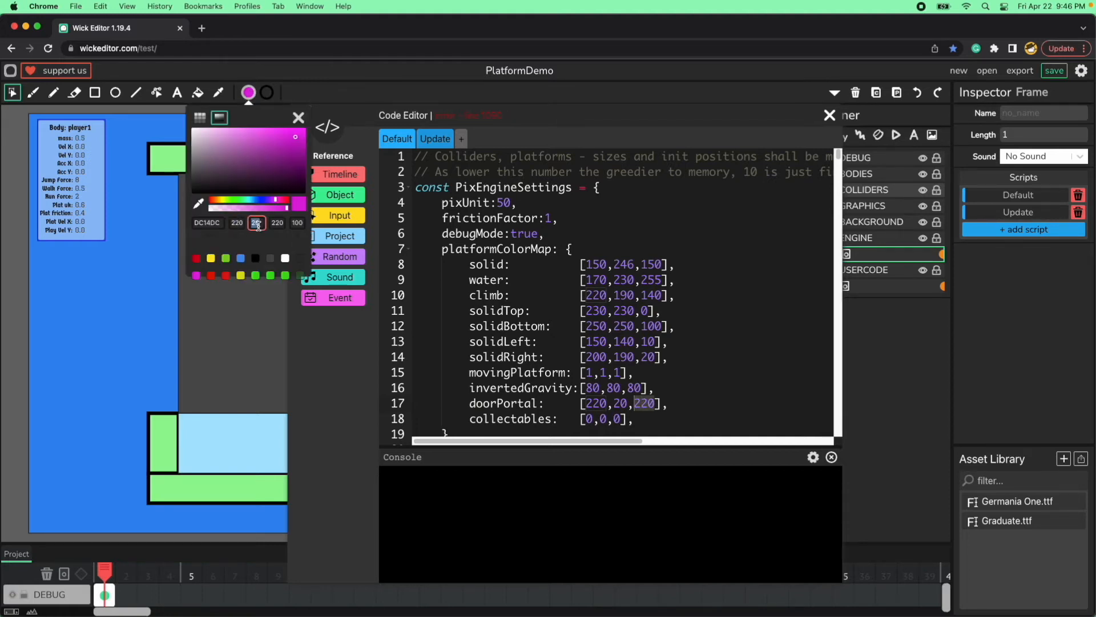
pyautogui.click(298, 117)
pyautogui.click(831, 457)
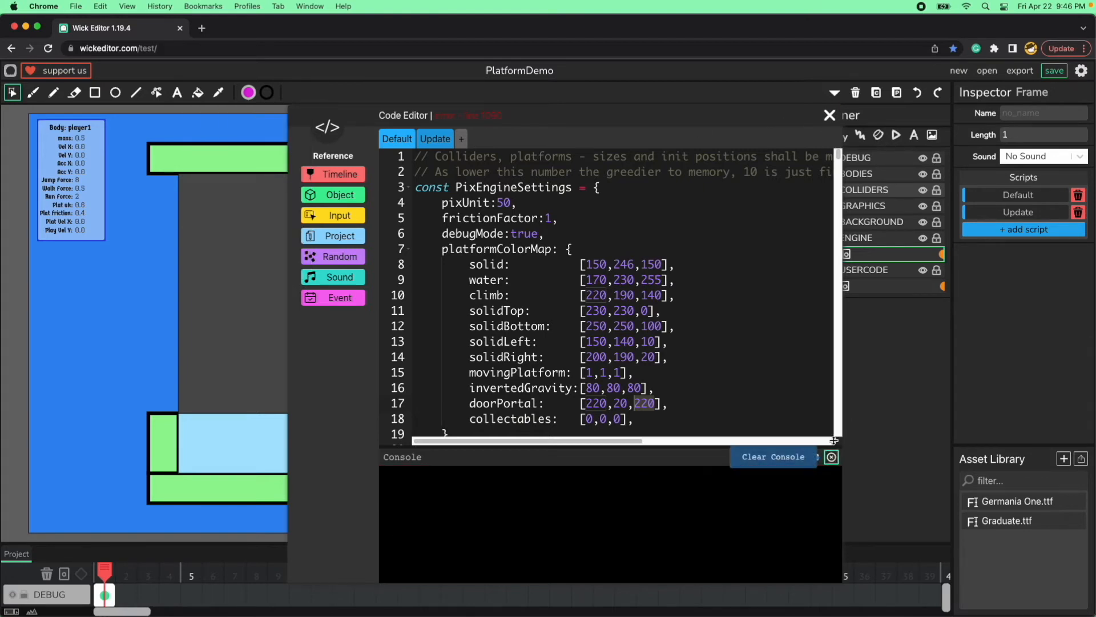
pyautogui.click(830, 116)
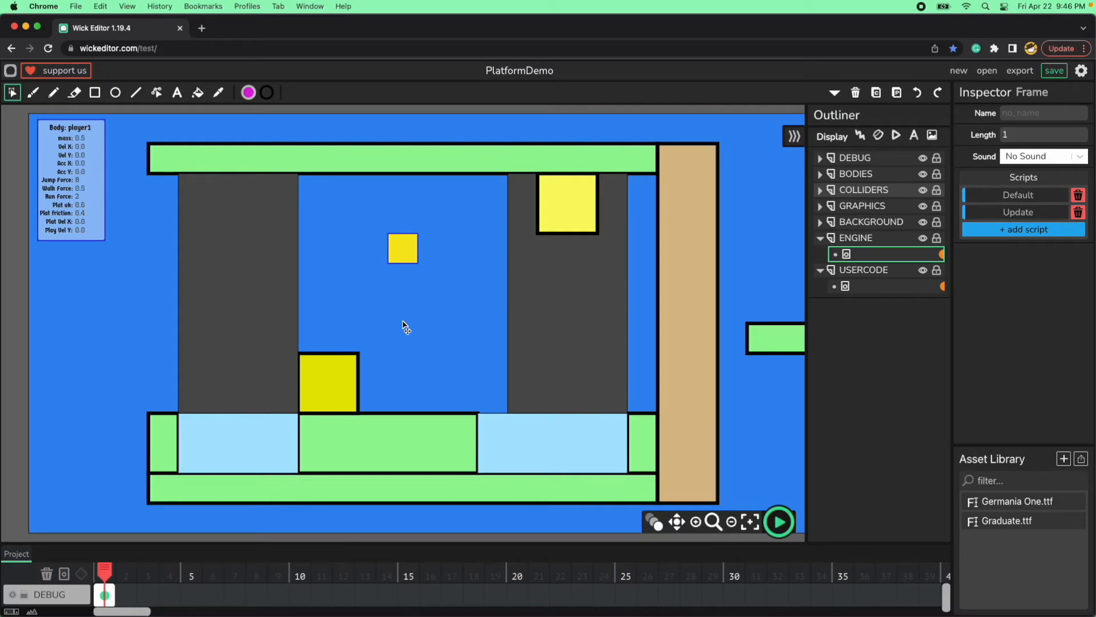
# Draw a magenta rectangle about 88 by 102 on the COLLIDERS layer, standing on the green floor beside the dark yellow block.
pyautogui.click(97, 93)
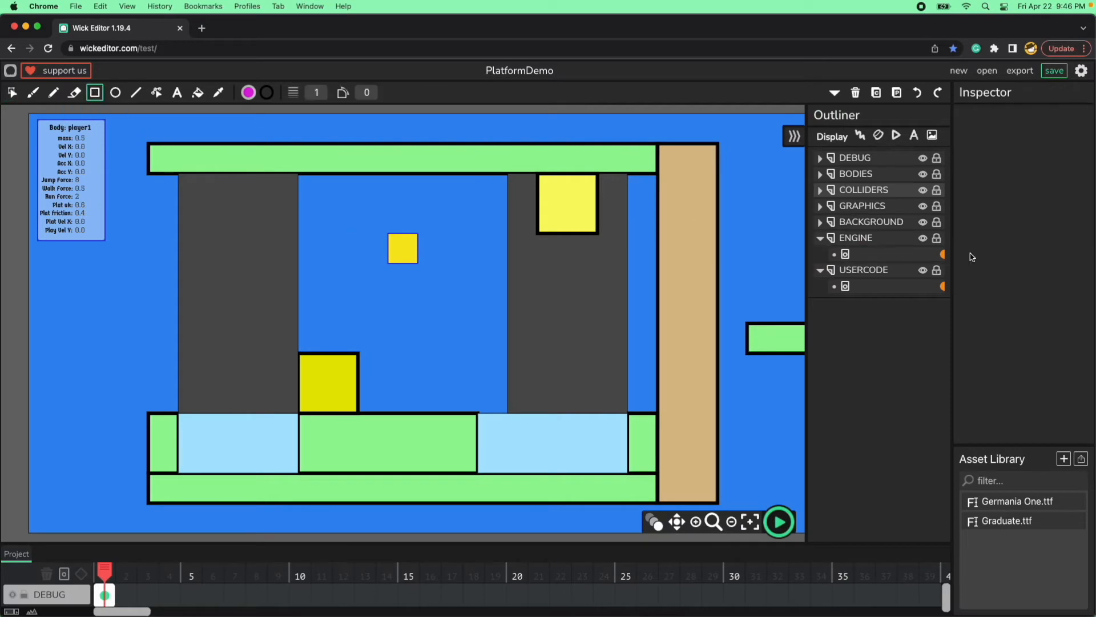
pyautogui.click(866, 193)
pyautogui.moveTo(396, 350); pyautogui.dragTo(449, 411)
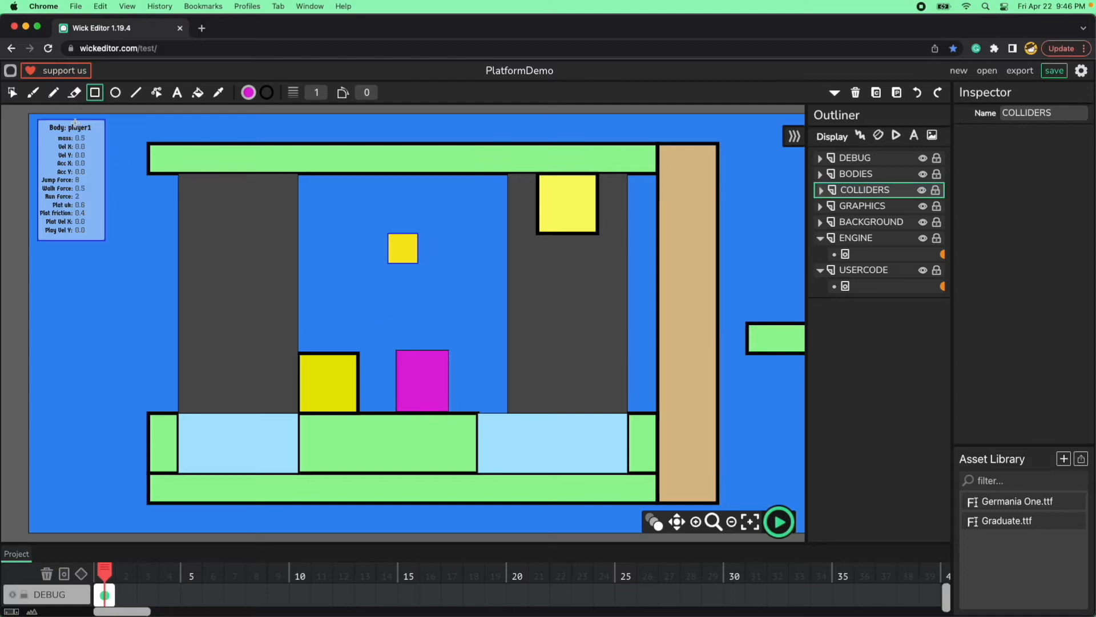
pyautogui.click(9, 92)
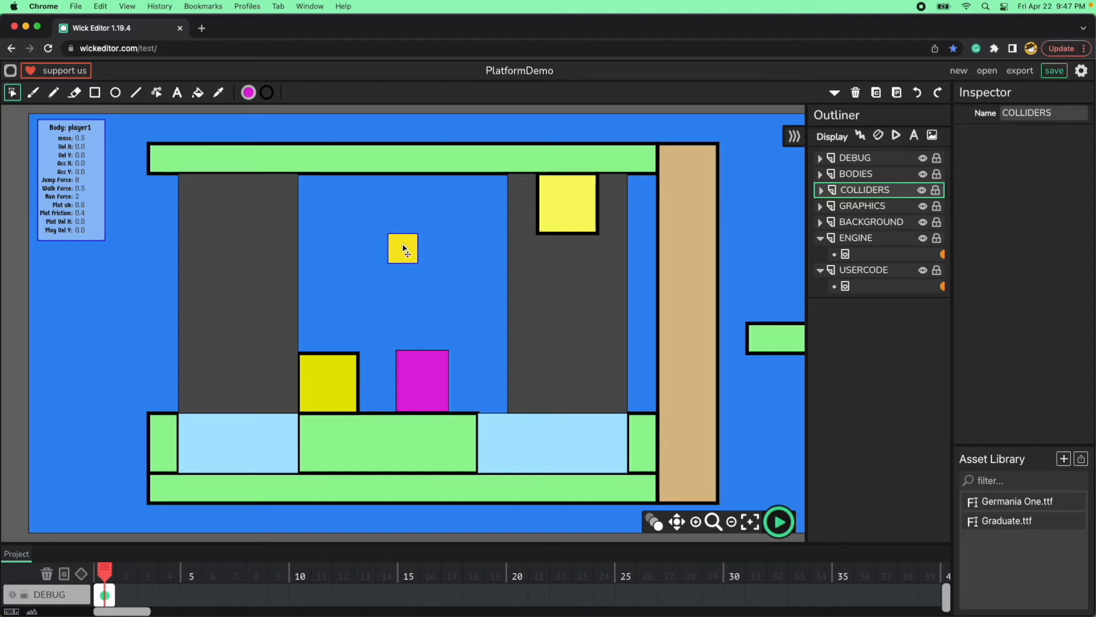
# Resize the magenta rectangle to a width of 100 and a height of 100.
pyautogui.click(429, 381)
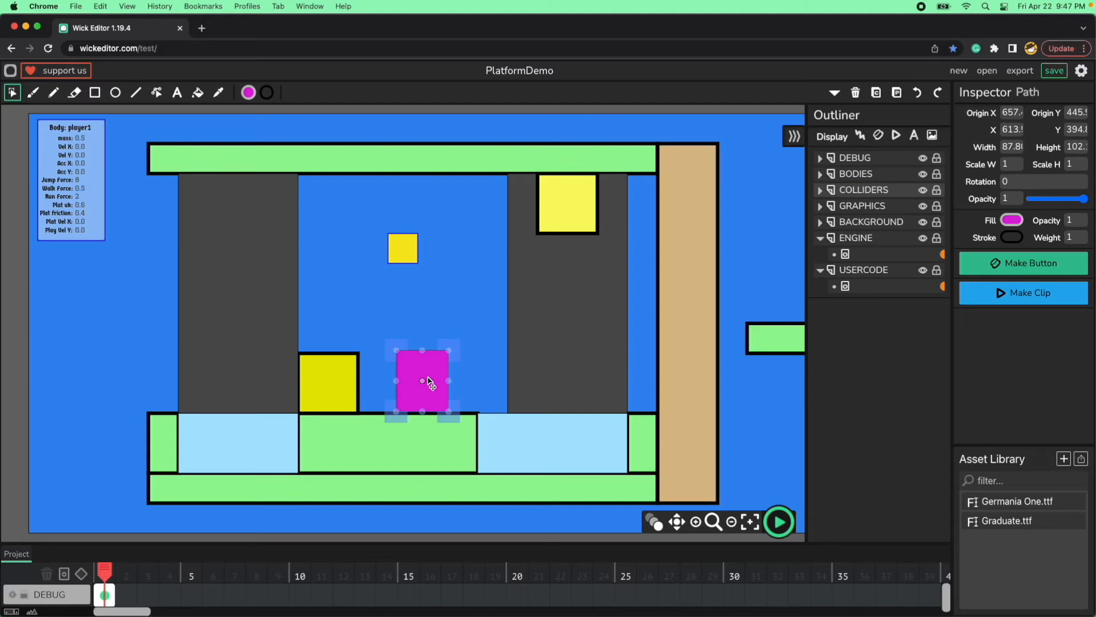
pyautogui.click(1012, 147)
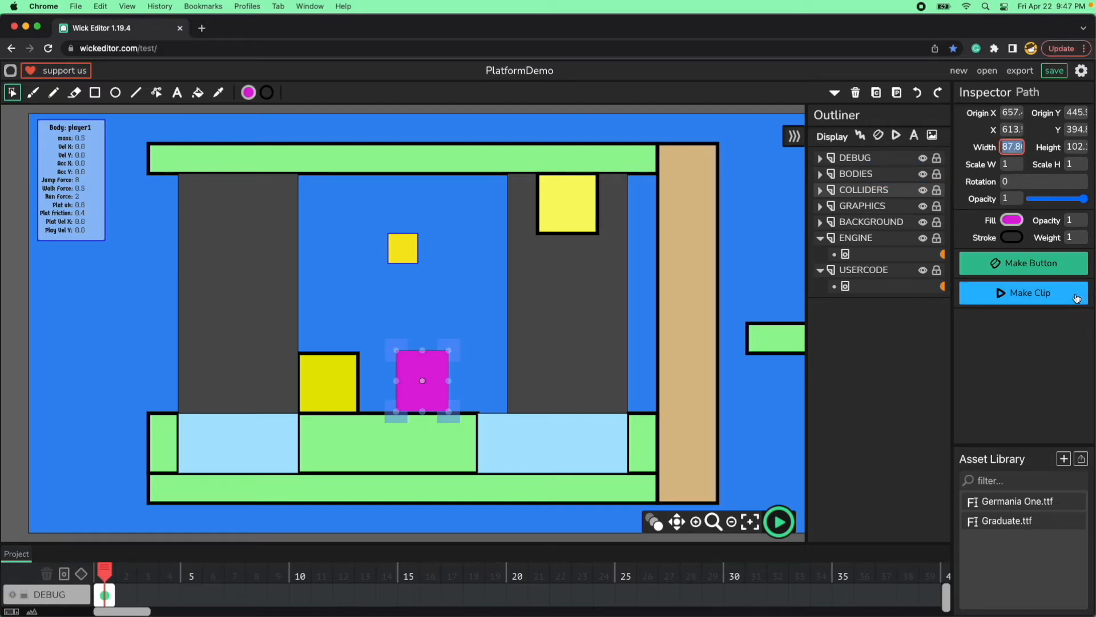
pyautogui.write('100')
pyautogui.press('Tab')
pyautogui.write('100')
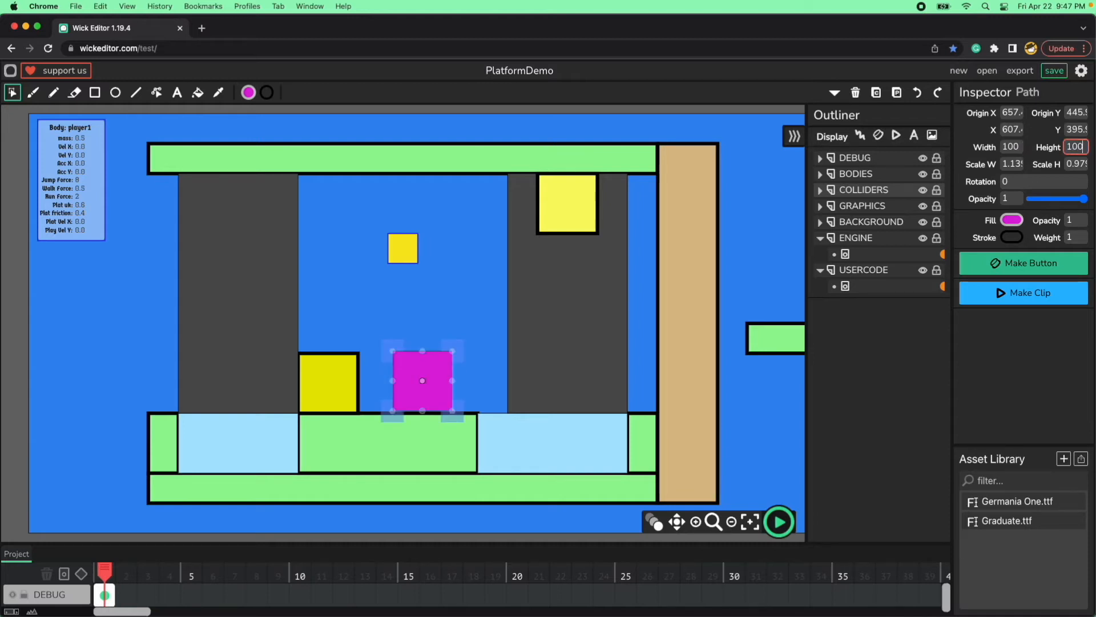
# Position the magenta square at X 600, Y 400 and deselect it.
pyautogui.hotkey('shift', 'Tab')
pyautogui.hotkey('shift', 'Tab')
pyautogui.hotkey('shift', 'Tab')
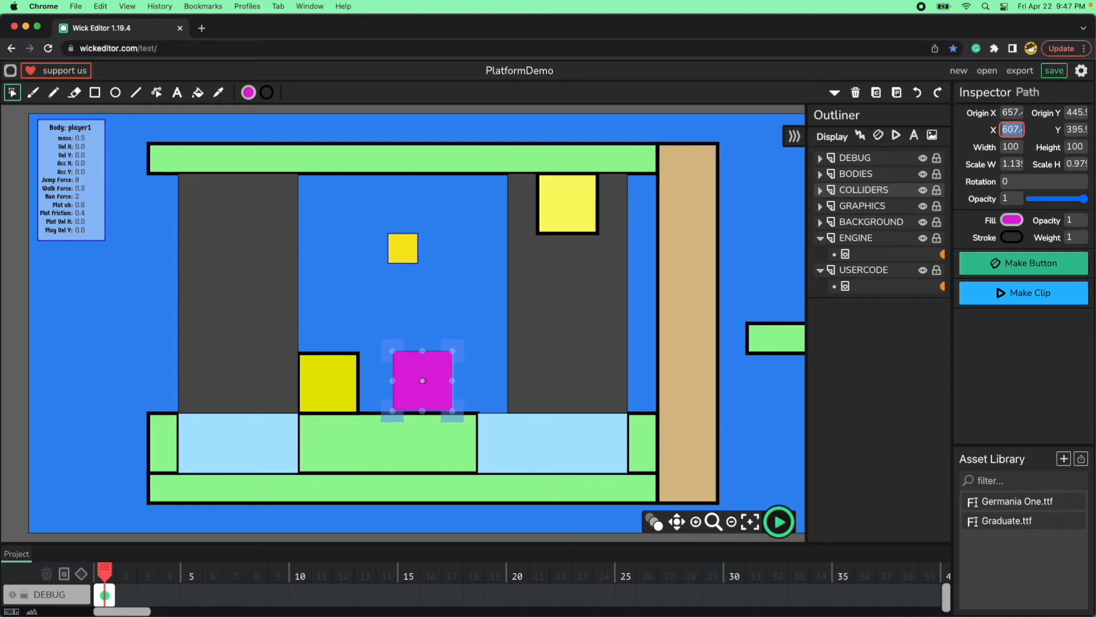
pyautogui.write('600')
pyautogui.press('Tab')
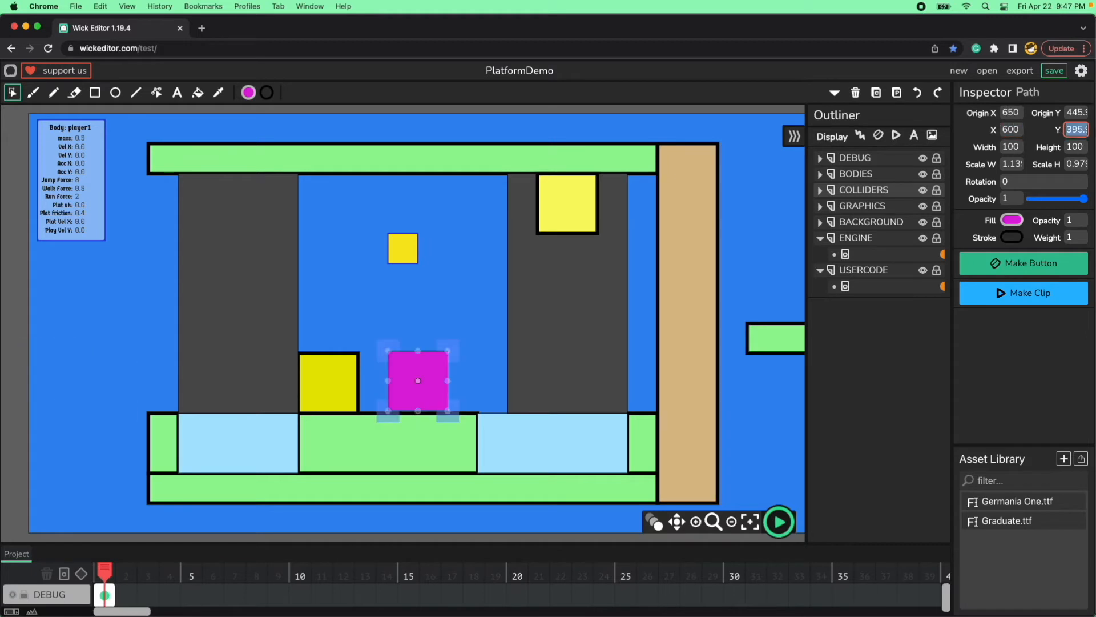
pyautogui.write('400')
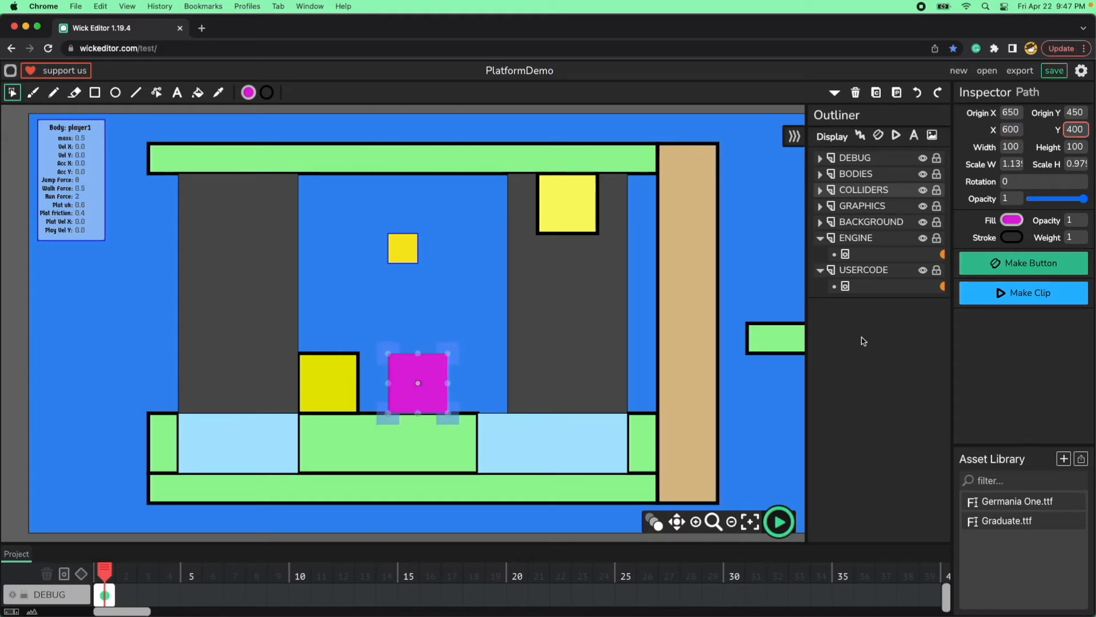
pyautogui.click(488, 541)
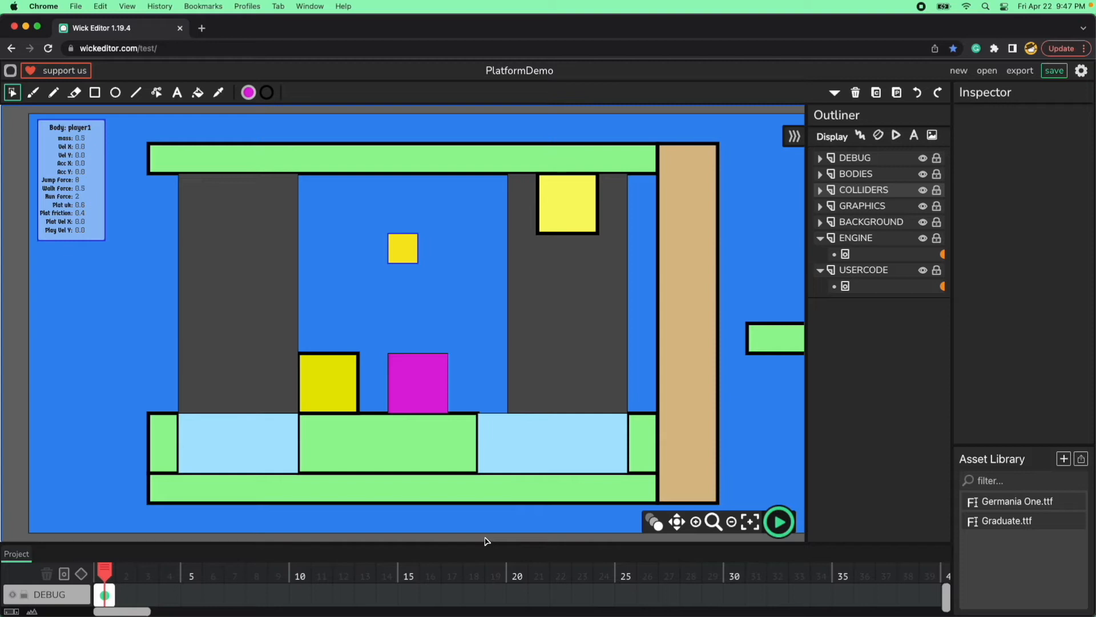
# Examine the magenta square's stroke weight.
pyautogui.click(425, 383)
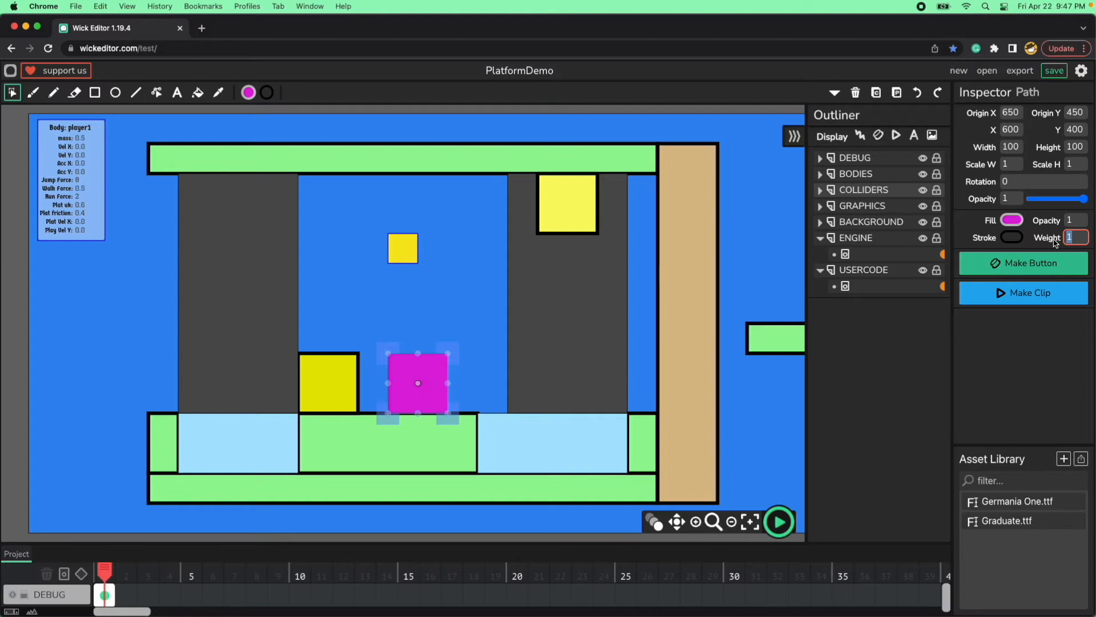
pyautogui.click(1077, 237)
pyautogui.moveTo(1079, 236); pyautogui.dragTo(1061, 239)
pyautogui.click(457, 523)
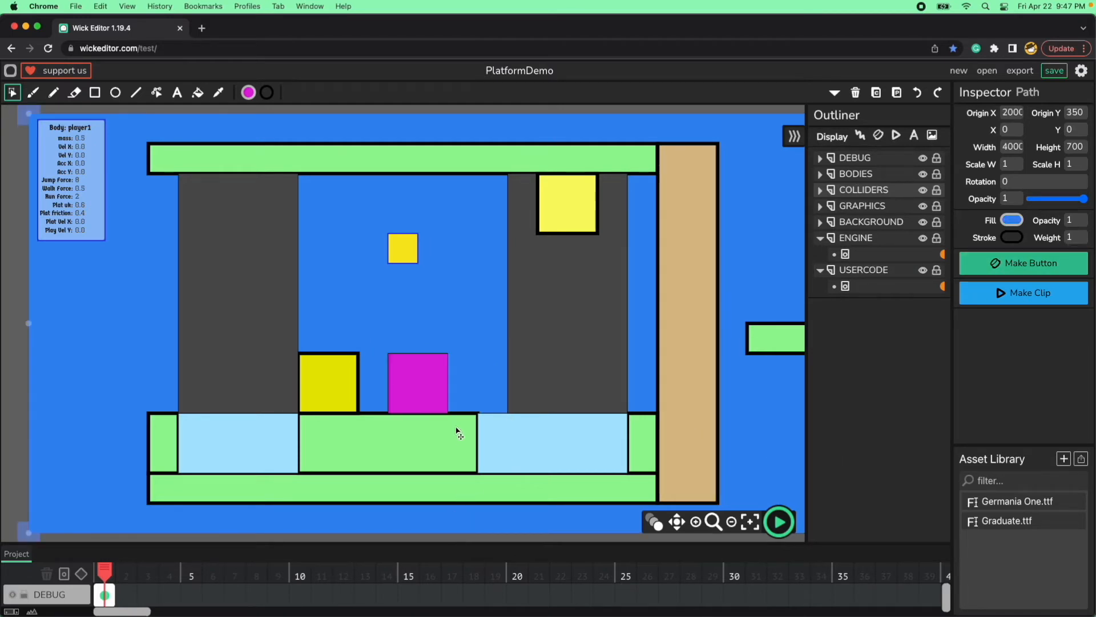
# Duplicate the magenta portal square standing on the green floor.
pyautogui.scroll(-5, 556, 433)
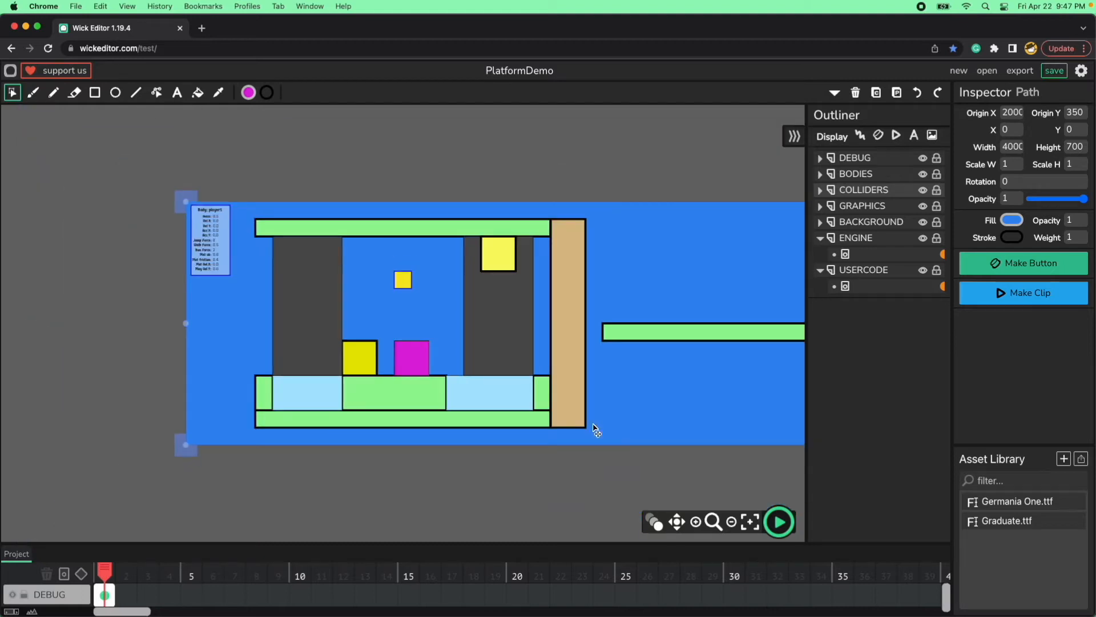
pyautogui.scroll(-3, 594, 429)
pyautogui.press('space')
pyautogui.moveTo(659, 418); pyautogui.dragTo(474, 408)
pyautogui.press('space')
pyautogui.moveTo(675, 425); pyautogui.dragTo(443, 423)
pyautogui.click(377, 426)
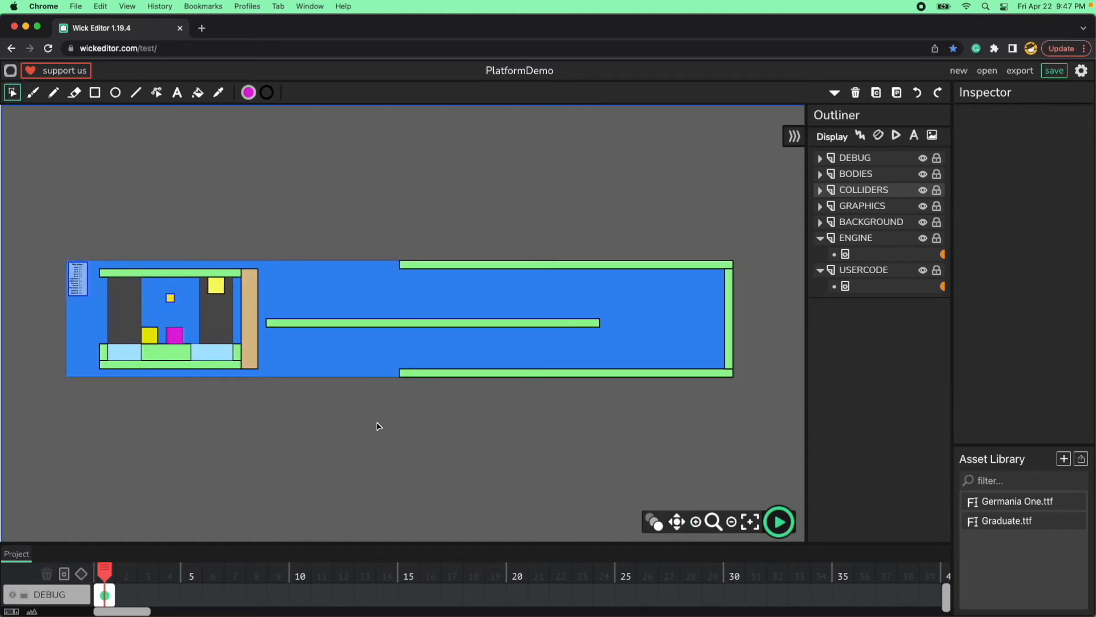
pyautogui.click(177, 337)
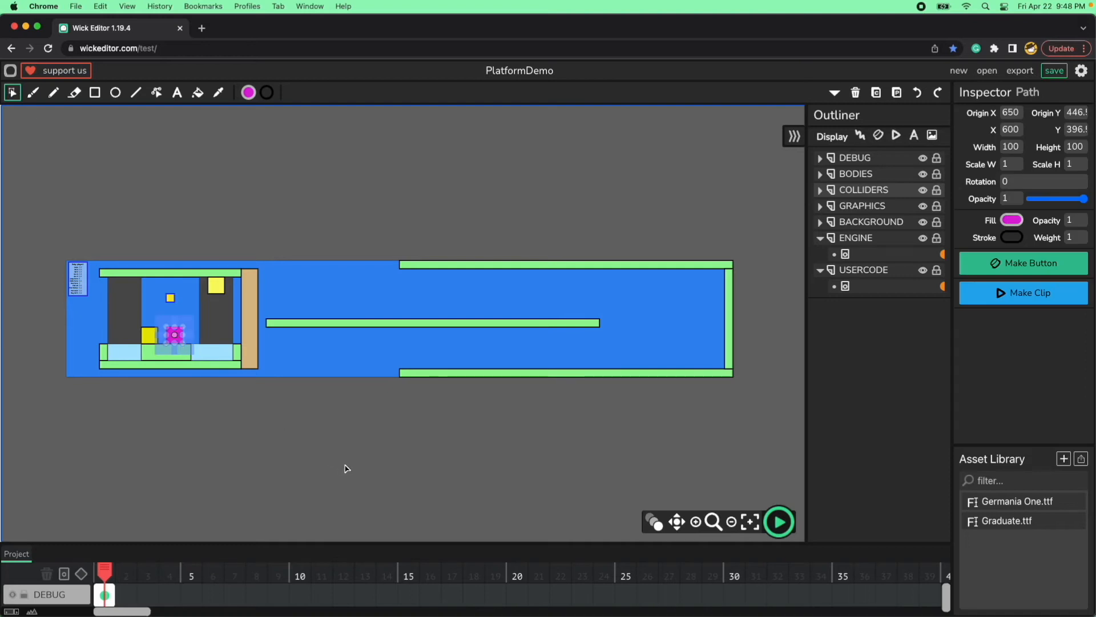
pyautogui.press('super+v')
# Move the duplicated magenta square across the level to the far end of the middle green platform.
pyautogui.hotkey('shift', 'Up')
pyautogui.hotkey('shift', 'Up')
pyautogui.hotkey('shift', 'Right')
pyautogui.hotkey('shift', 'Right')
pyautogui.hotkey('shift', 'Right')
pyautogui.hotkey('shift', 'Right')
pyautogui.hotkey('shift', 'Right')
pyautogui.hotkey('shift', 'Right')
pyautogui.hotkey('shift', 'Right')
pyautogui.hotkey('shift', 'Right')
pyautogui.hotkey('shift', 'Right')
pyautogui.hotkey('shift', 'Right')
pyautogui.hotkey('shift', 'Right')
pyautogui.hotkey('shift', 'Right')
pyautogui.hotkey('shift', 'Right')
pyautogui.hotkey('shift', 'Right')
pyautogui.hotkey('shift', 'Right')
pyautogui.hotkey('shift', 'Right')
pyautogui.hotkey('shift', 'Right')
pyautogui.hotkey('shift', 'Right')
pyautogui.hotkey('shift', 'Right')
pyautogui.hotkey('shift', 'Right')
pyautogui.hotkey('shift', 'Right')
pyautogui.hotkey('shift', 'Right')
pyautogui.hotkey('shift', 'Right')
pyautogui.hotkey('shift', 'Right')
pyautogui.hotkey('shift', 'Right')
pyautogui.hotkey('shift', 'Right')
pyautogui.hotkey('shift', 'Right')
pyautogui.hotkey('shift', 'Right')
pyautogui.hotkey('shift', 'Right')
pyautogui.hotkey('shift', 'Right')
pyautogui.hotkey('shift', 'Right')
pyautogui.hotkey('shift', 'Right')
pyautogui.hotkey('shift', 'Right')
pyautogui.hotkey('shift', 'Right')
pyautogui.hotkey('shift', 'Right')
pyautogui.hotkey('shift', 'Right')
pyautogui.hotkey('shift', 'Right')
pyautogui.hotkey('shift', 'Right')
pyautogui.hotkey('shift', 'Right')
pyautogui.hotkey('shift', 'Right')
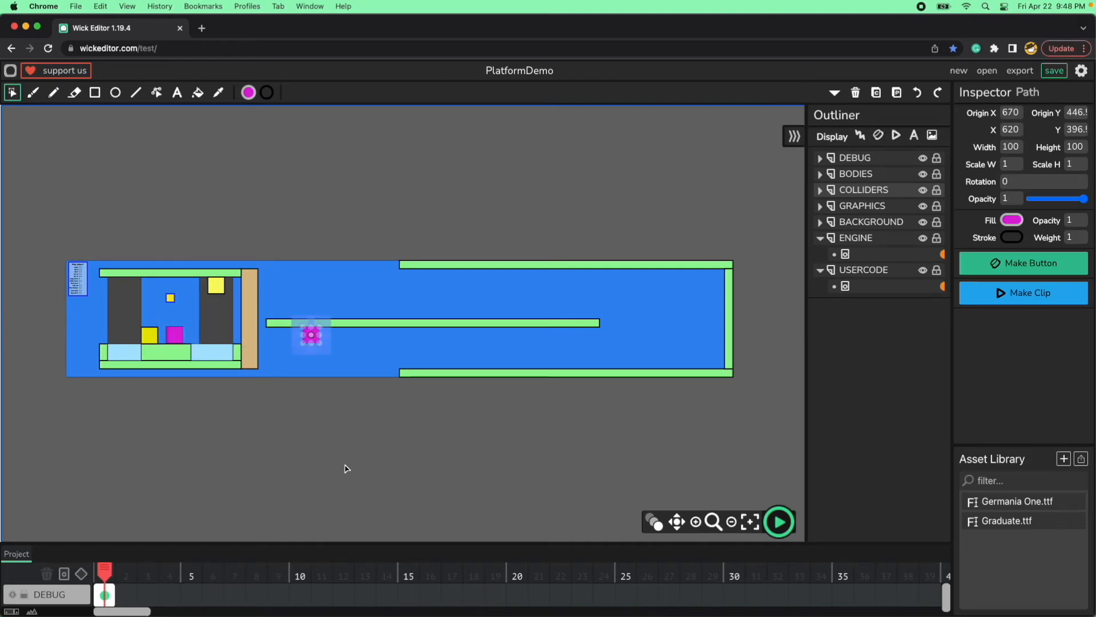
pyautogui.hotkey('shift', 'Right')
pyautogui.hotkey('shift', 'Right')
pyautogui.hotkey('shift', 'Right')
pyautogui.hotkey('shift', 'Right')
pyautogui.hotkey('shift', 'Right')
pyautogui.hotkey('shift', 'Right')
pyautogui.hotkey('shift', 'Right')
pyautogui.hotkey('shift', 'Right')
pyautogui.hotkey('shift', 'Right')
pyautogui.hotkey('shift', 'Right')
pyautogui.hotkey('shift', 'Right')
pyautogui.hotkey('shift', 'Right')
pyautogui.hotkey('shift', 'Right')
pyautogui.hotkey('shift', 'Right')
pyautogui.hotkey('shift', 'Right')
pyautogui.hotkey('shift', 'Right')
pyautogui.hotkey('shift', 'Right')
pyautogui.hotkey('shift', 'Right')
pyautogui.hotkey('shift', 'Right')
pyautogui.hotkey('shift', 'Right')
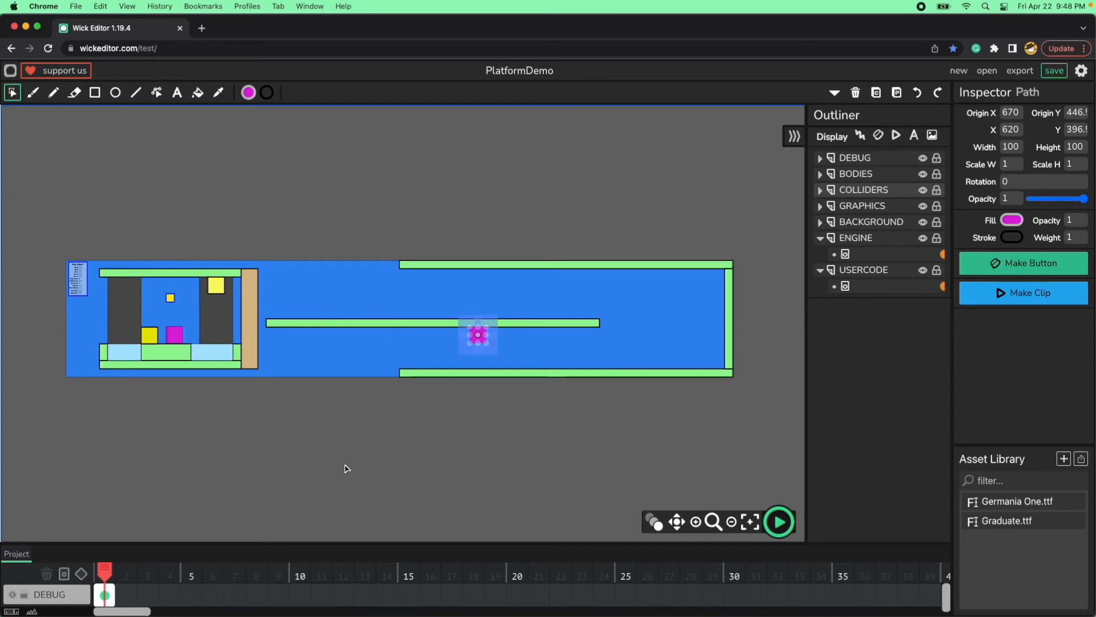
pyautogui.hotkey('shift', 'Right')
pyautogui.hotkey('shift', 'Right')
pyautogui.hotkey('shift', 'Right')
pyautogui.hotkey('shift', 'Right')
pyautogui.hotkey('shift', 'Right')
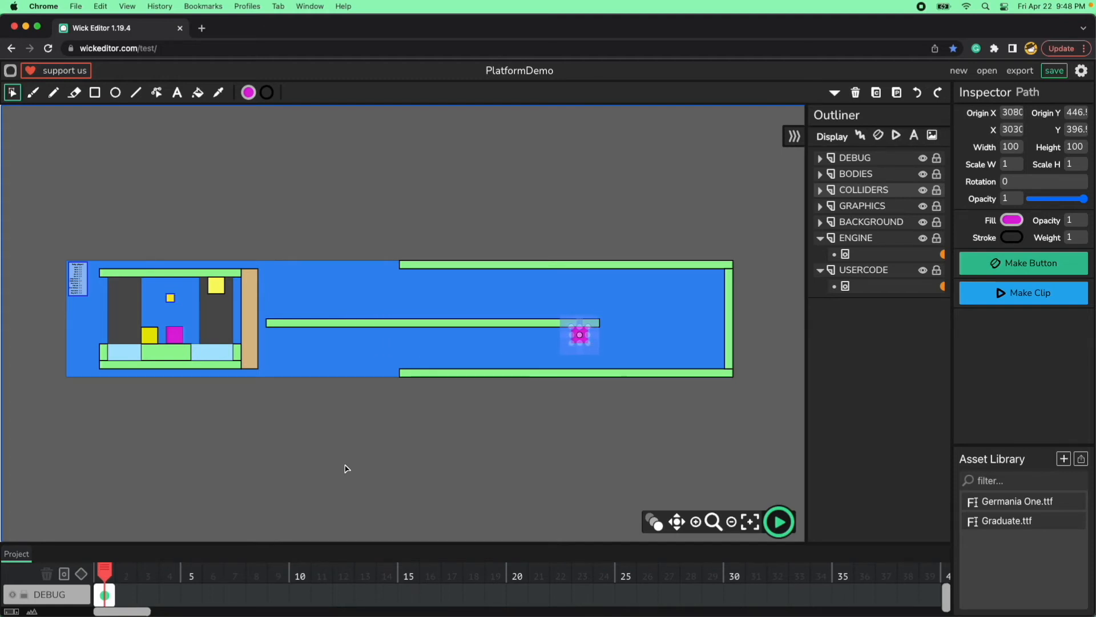
pyautogui.hotkey('shift', 'Left')
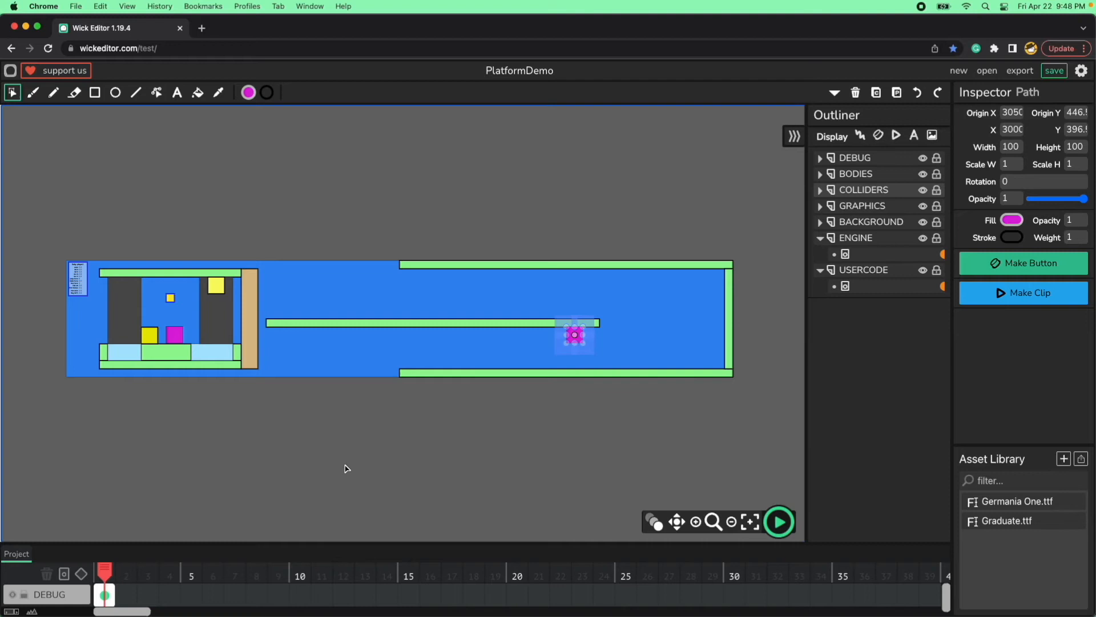
pyautogui.hotkey('shift', 'Right')
pyautogui.hotkey('shift', 'Right')
pyautogui.hotkey('shift', 'Right')
pyautogui.hotkey('shift', 'Right')
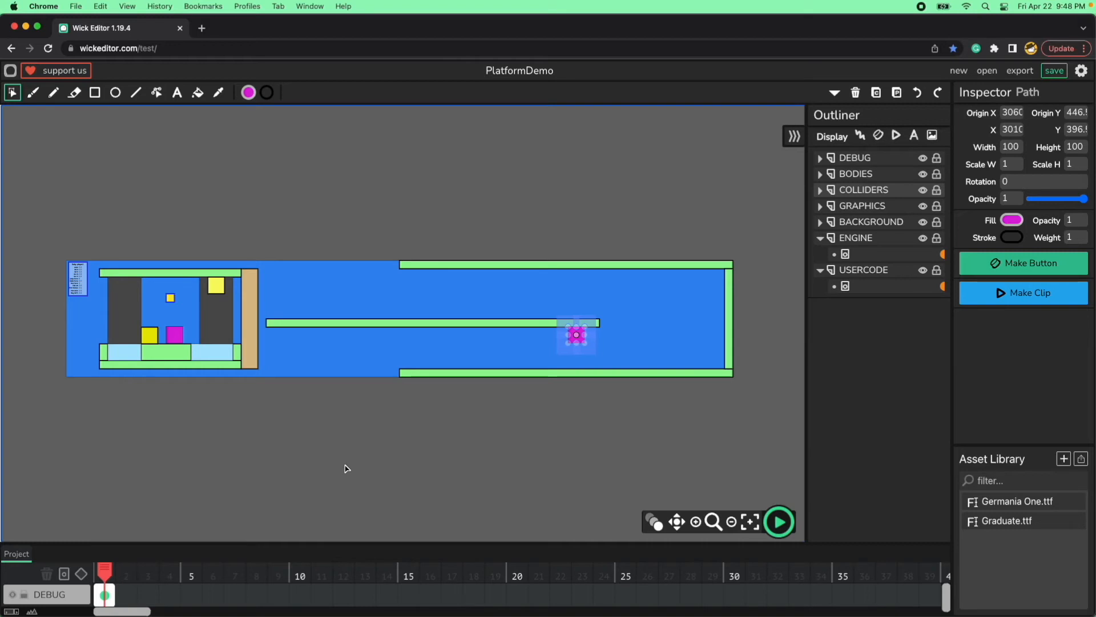
pyautogui.hotkey('shift', 'Right')
pyautogui.hotkey('shift', 'Right')
pyautogui.hotkey('shift', 'Right')
pyautogui.hotkey('shift', 'Right')
pyautogui.hotkey('shift', 'Right')
pyautogui.hotkey('shift', 'Right')
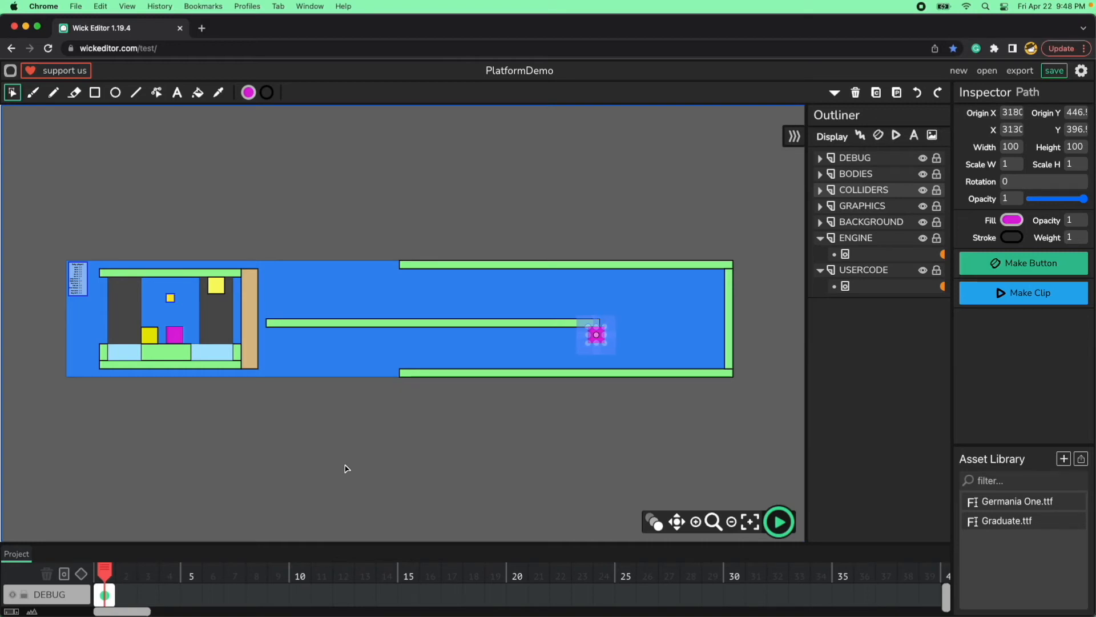
# Raise the duplicated magenta square so it stands on the middle platform's far end at X 3100.
pyautogui.hotkey('shift', 'Up')
pyautogui.hotkey('shift', 'Up')
pyautogui.hotkey('shift', 'Up')
pyautogui.hotkey('shift', 'Up')
pyautogui.hotkey('shift', 'Up')
pyautogui.hotkey('shift', 'Up')
pyautogui.hotkey('shift', 'Up')
pyautogui.hotkey('shift', 'Up')
pyautogui.hotkey('shift', 'Up')
pyautogui.hotkey('shift', 'Up')
pyautogui.hotkey('shift', 'Up')
pyautogui.hotkey('shift', 'Up')
pyautogui.hotkey('shift', 'Up')
pyautogui.hotkey('shift', 'Up')
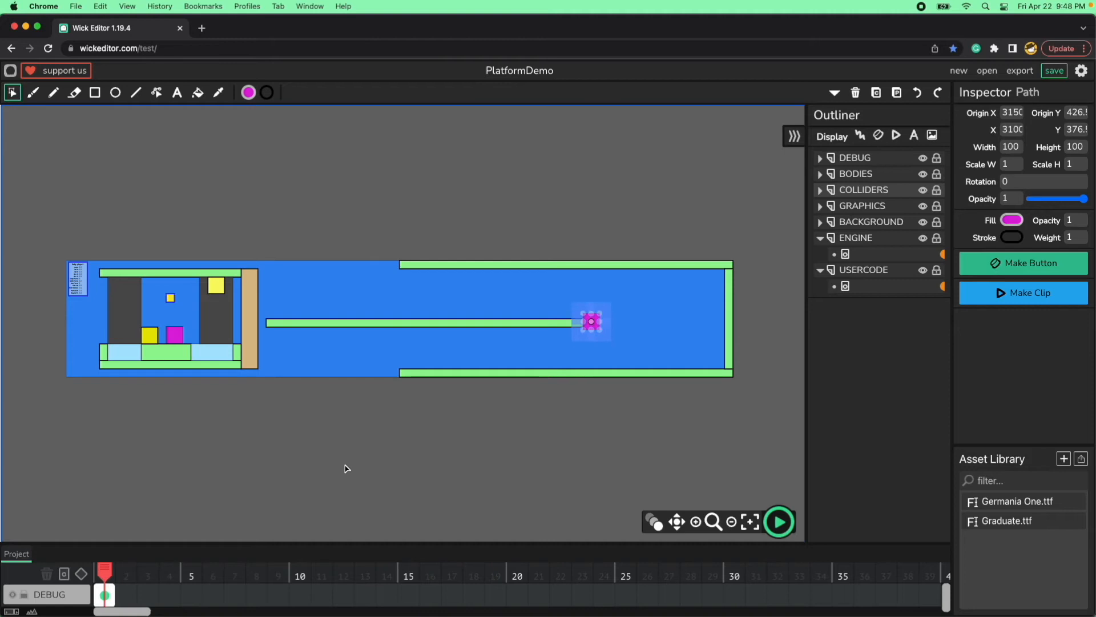
pyautogui.hotkey('shift', 'Up')
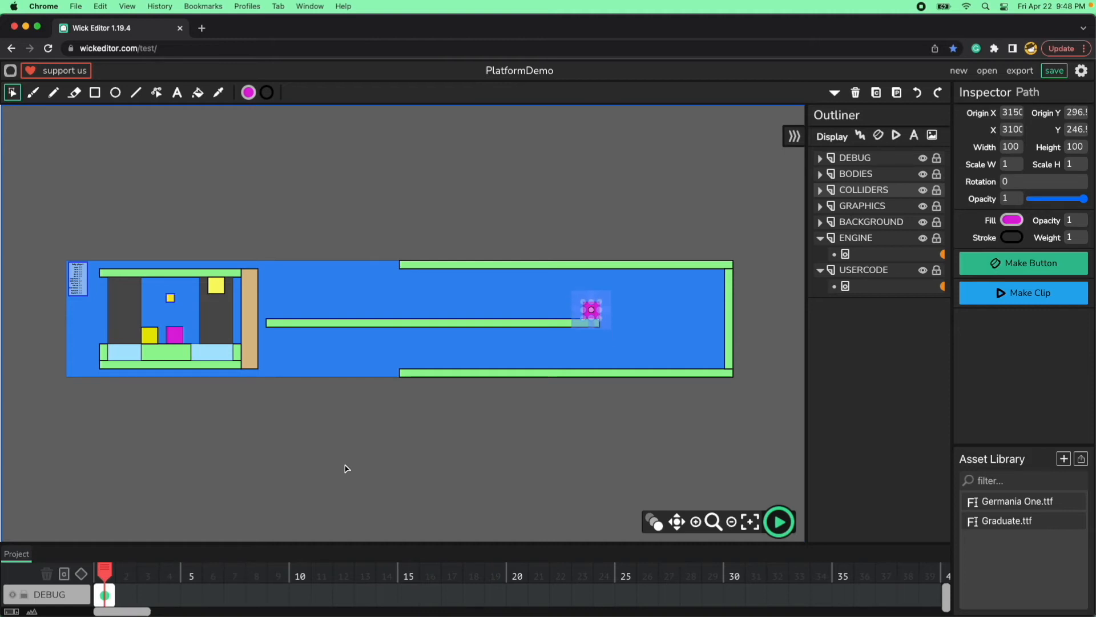
# Set the far magenta square's Y position to 250 and deselect it.
pyautogui.click(538, 453)
pyautogui.click(599, 310)
pyautogui.click(1074, 132)
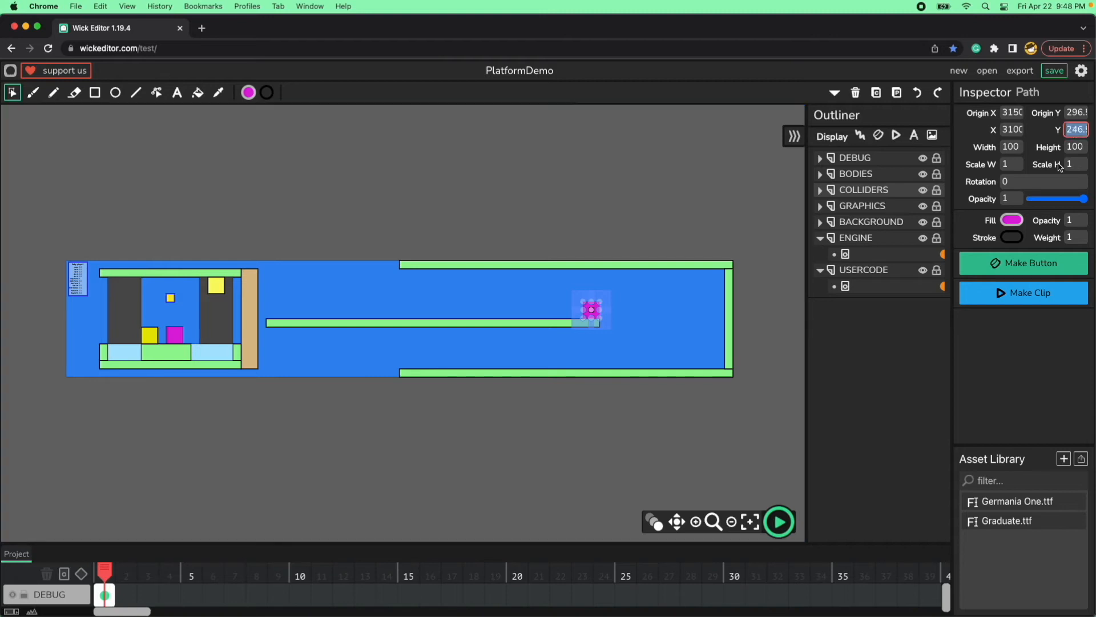
pyautogui.write('250')
pyautogui.click(1015, 146)
pyautogui.press('Tab')
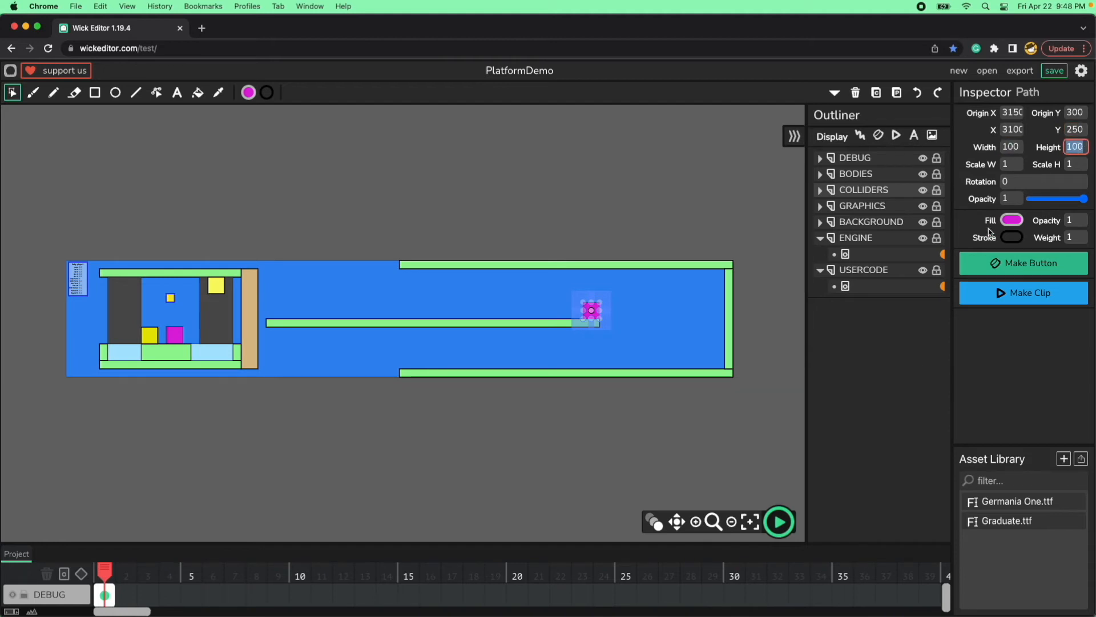
pyautogui.click(688, 433)
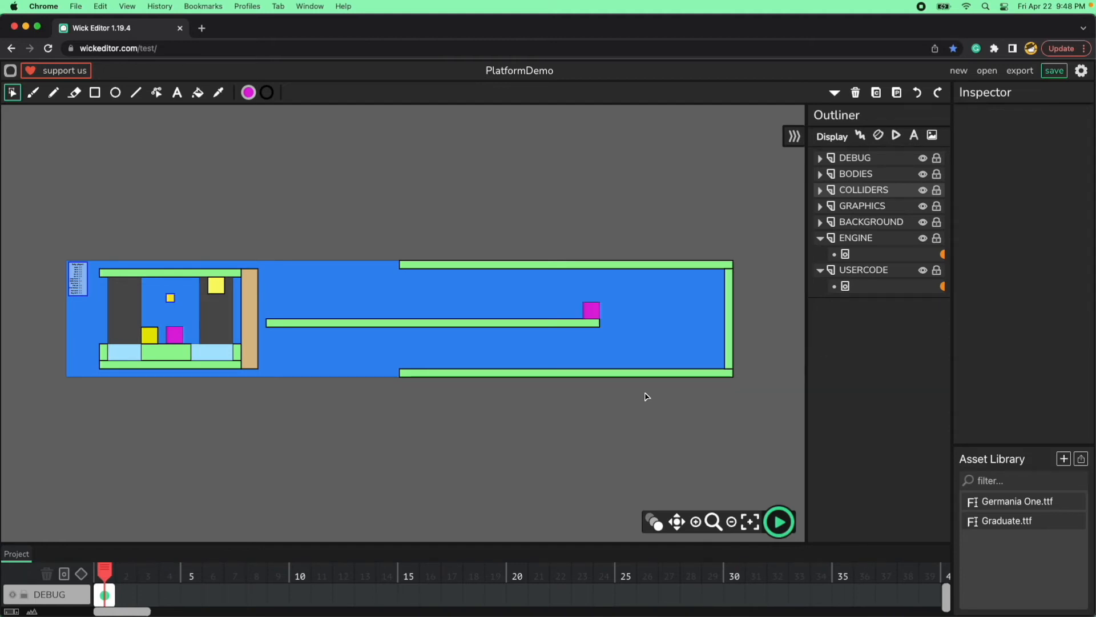
# Set the far magenta square's stroke weight to 2 and deselect it.
pyautogui.click(594, 314)
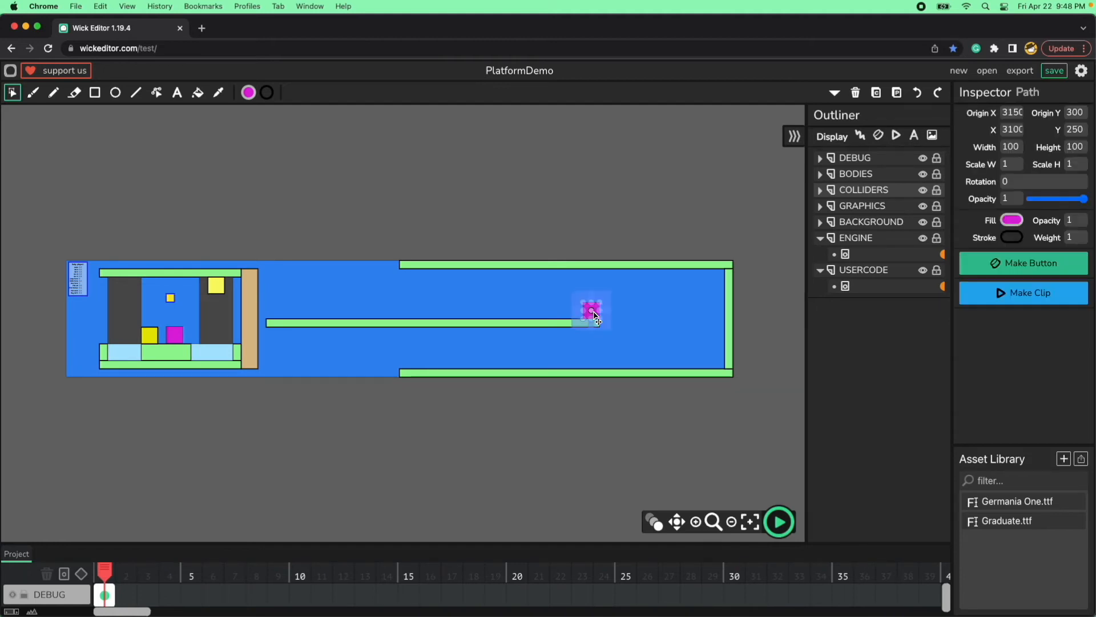
pyautogui.click(1083, 237)
pyautogui.write('2')
pyautogui.click(622, 478)
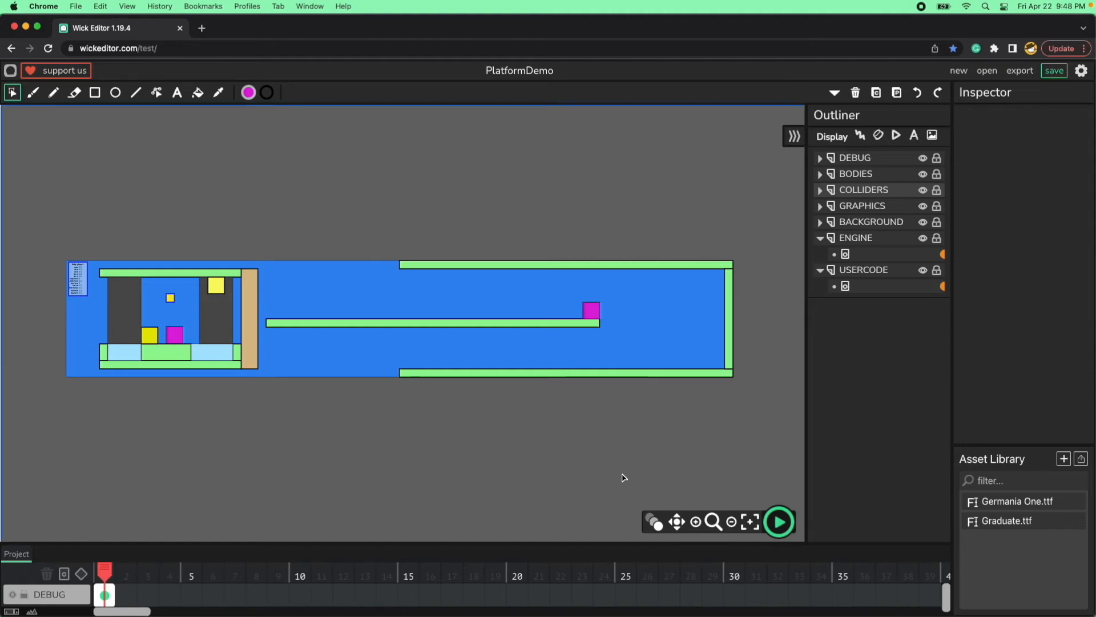
# Check both magenta portal squares, open the USERCODE frame's script and fold the player1Settings block.
pyautogui.click(176, 336)
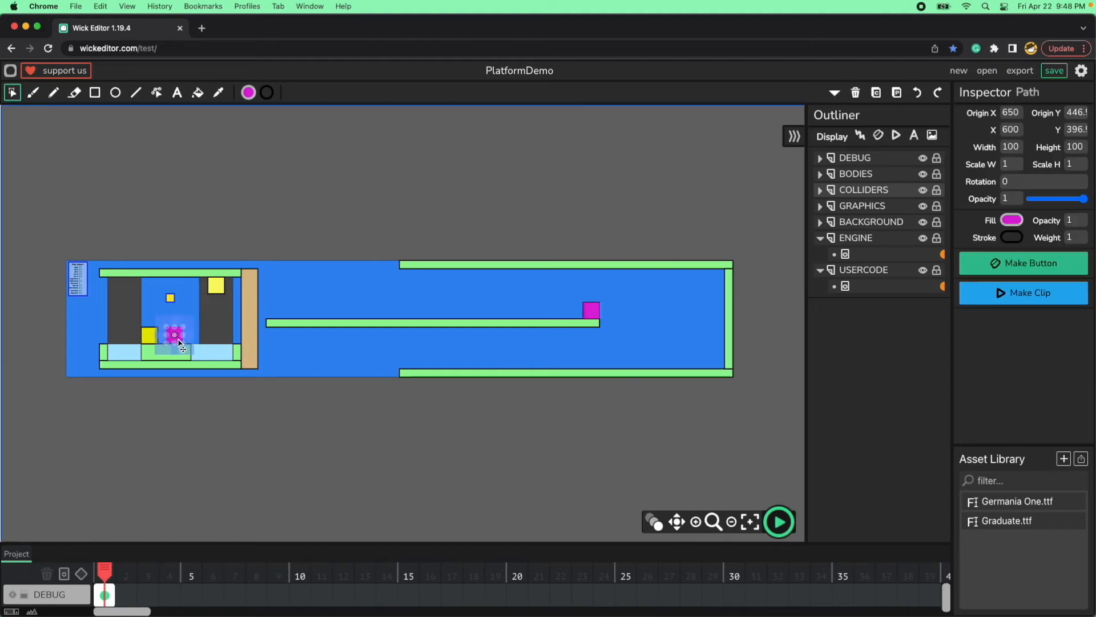
pyautogui.click(591, 311)
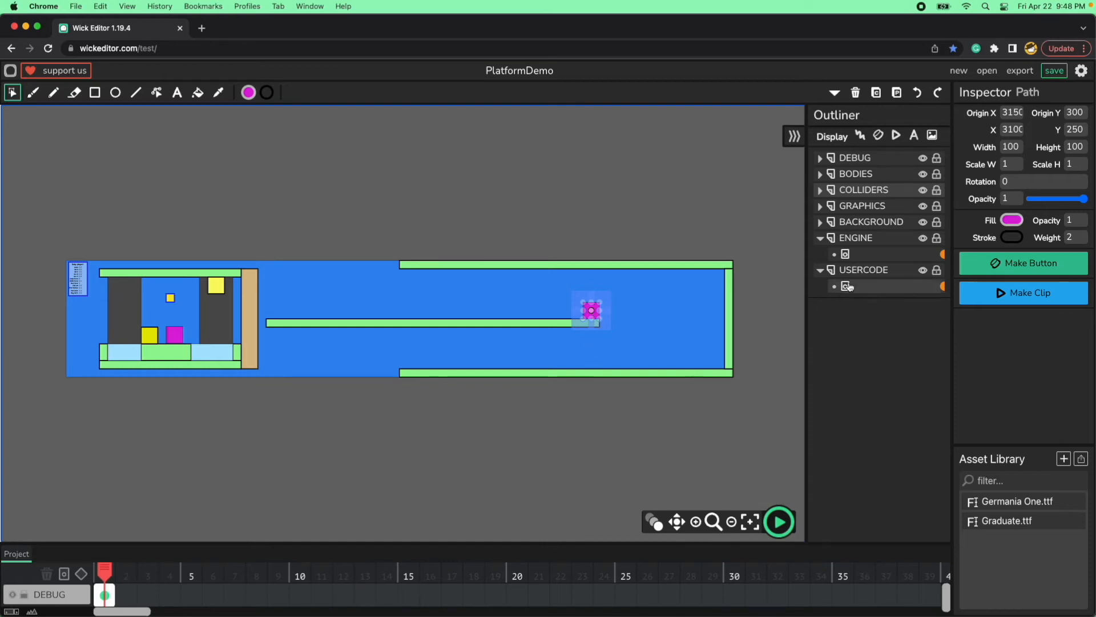
pyautogui.click(935, 287)
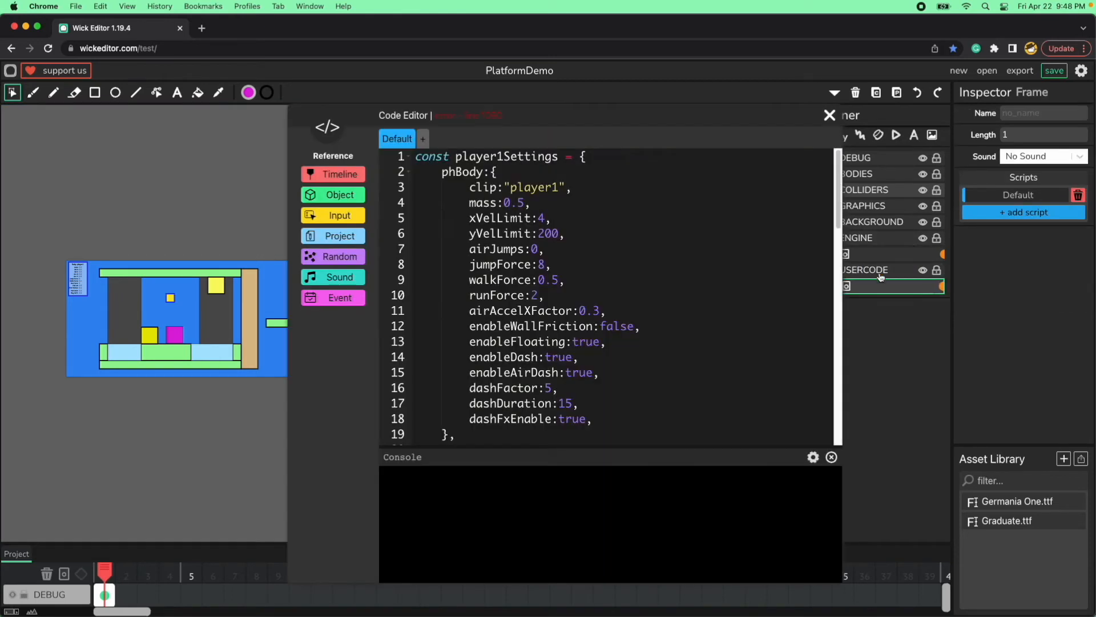
pyautogui.click(407, 158)
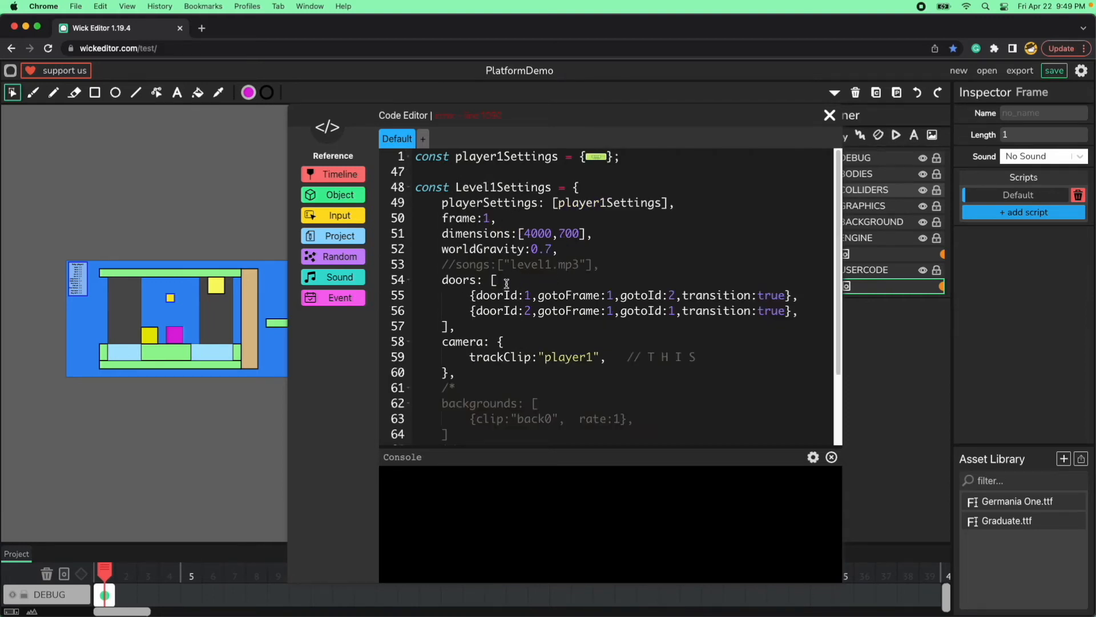
# Examine the doors section of Level1Settings, comparing door 1's doorId, gotoFrame and gotoId with the level's frame setting.
pyautogui.scroll(-1, 517, 335)
pyautogui.scroll(-1, 518, 335)
pyautogui.scroll(2, 517, 335)
pyautogui.moveTo(462, 327); pyautogui.dragTo(444, 278)
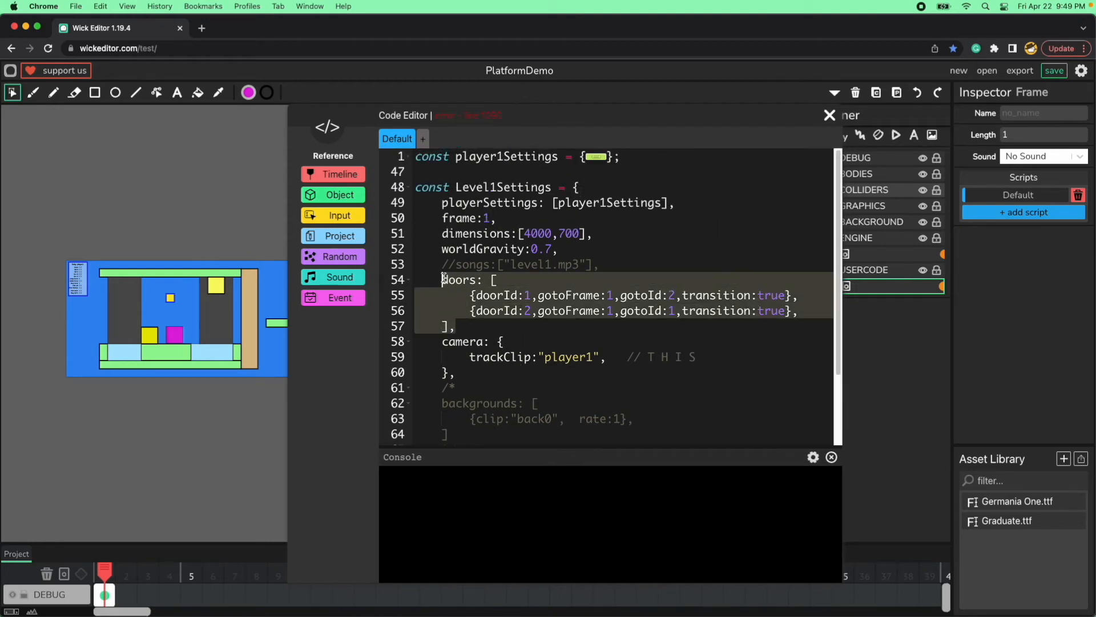
pyautogui.click(495, 327)
pyautogui.doubleClick(491, 296)
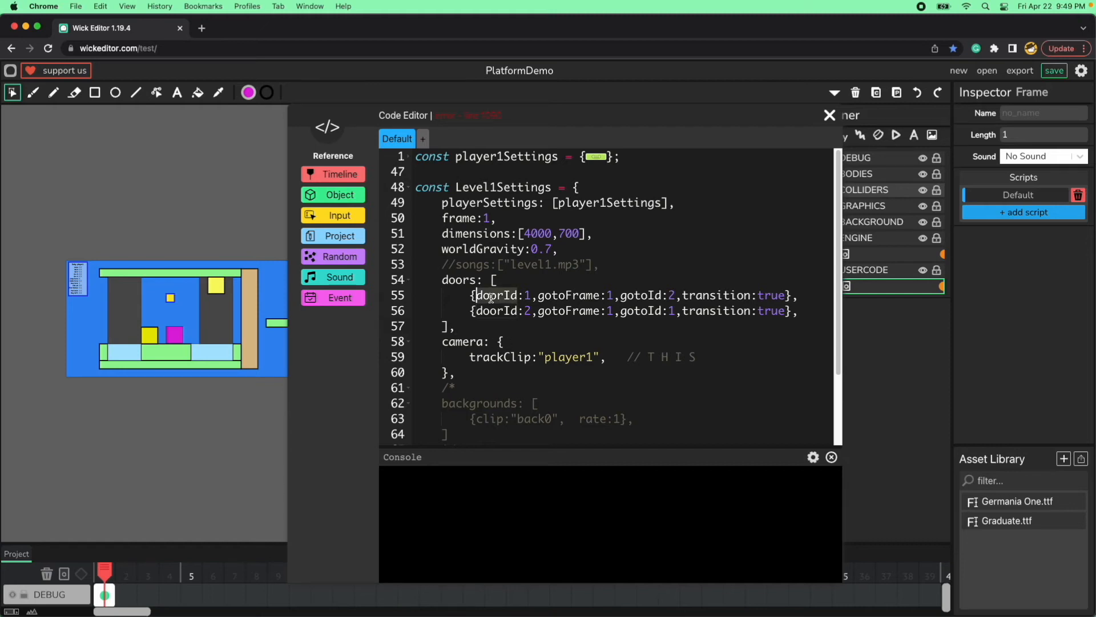
pyautogui.doubleClick(527, 295)
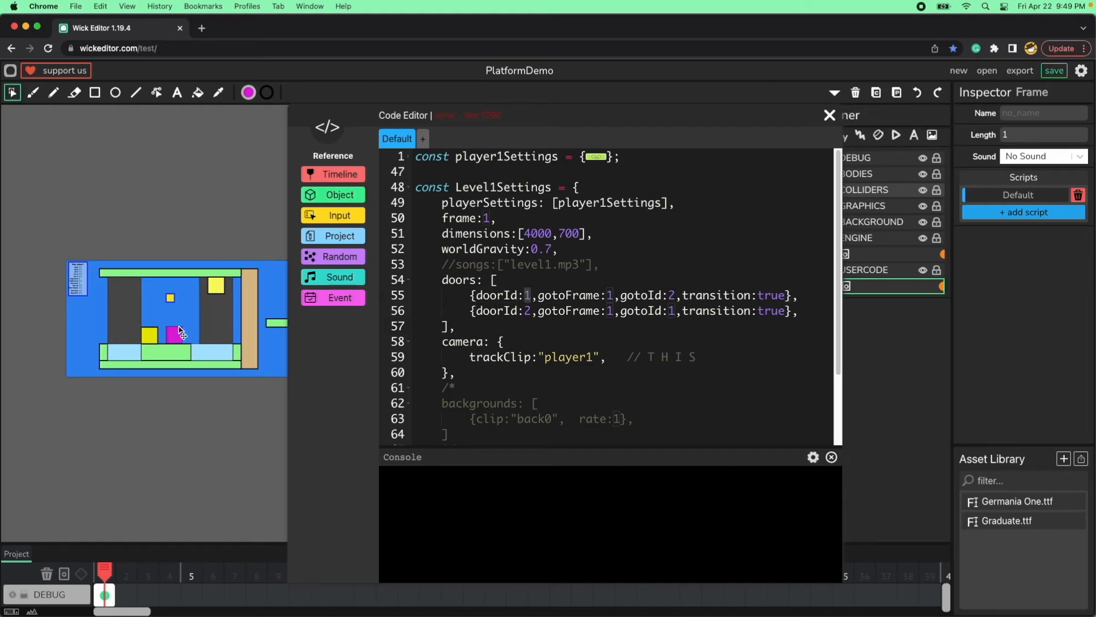
pyautogui.doubleClick(561, 296)
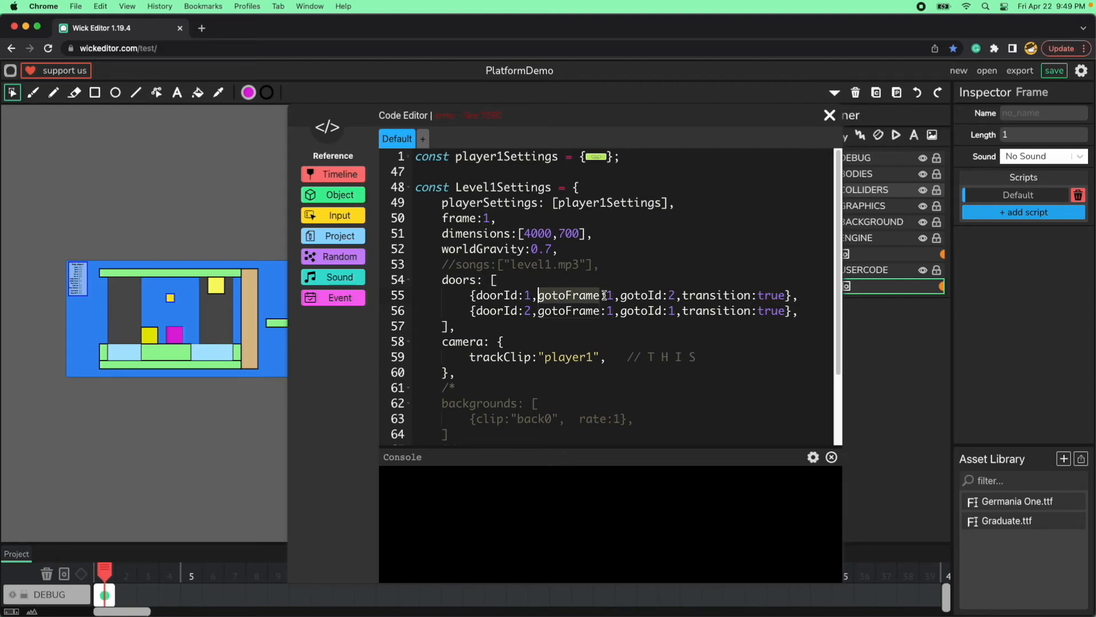
pyautogui.moveTo(497, 218); pyautogui.dragTo(444, 217)
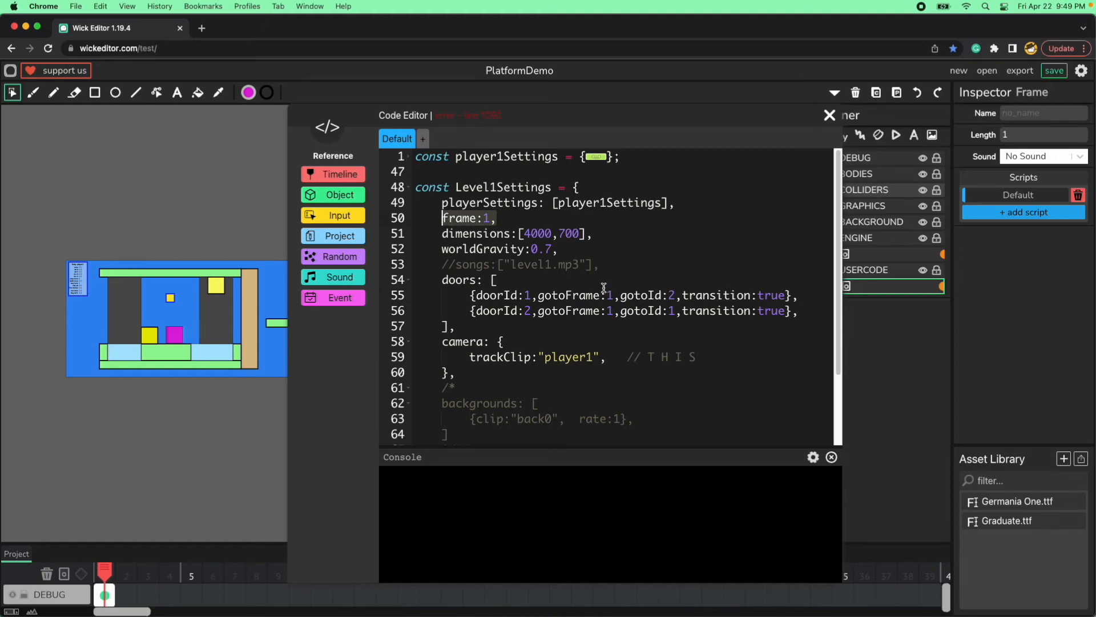
pyautogui.doubleClick(629, 296)
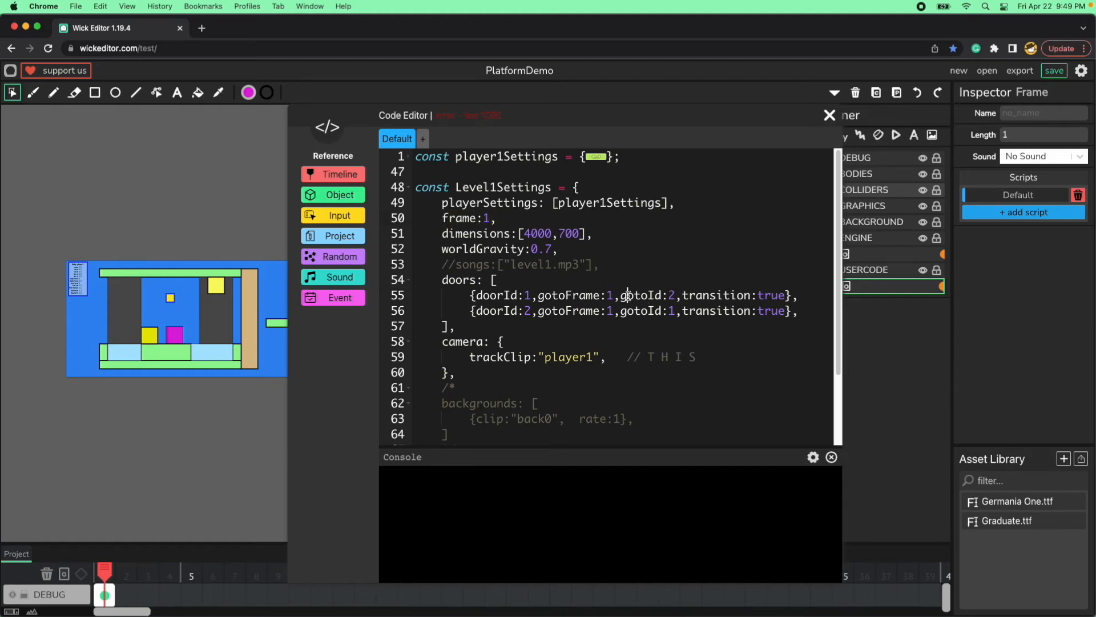
pyautogui.click(678, 295)
pyautogui.moveTo(676, 295); pyautogui.dragTo(621, 294)
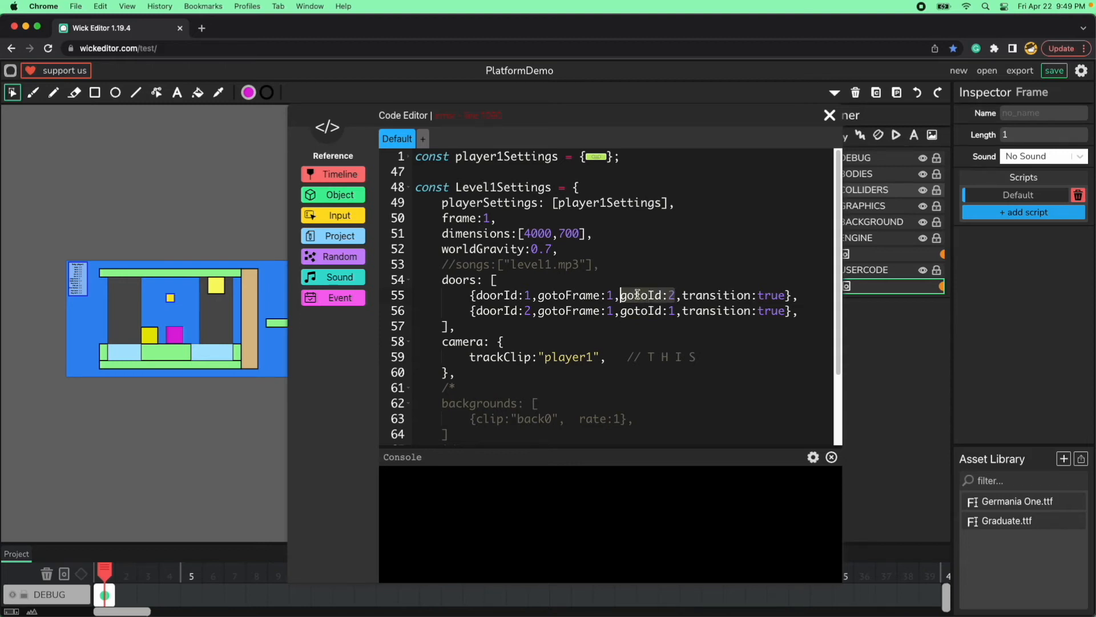
# Move the code editor off the far portal, examine door 2's doorId, gotoFrame and gotoId, and close the editor.
pyautogui.moveTo(650, 111); pyautogui.dragTo(316, 103)
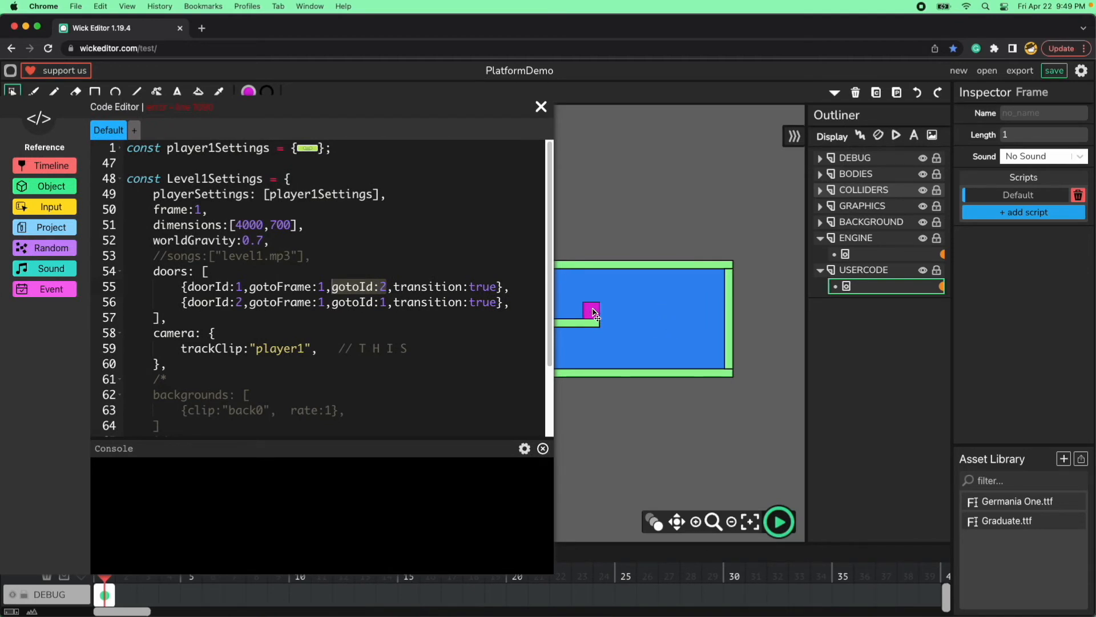
pyautogui.doubleClick(242, 303)
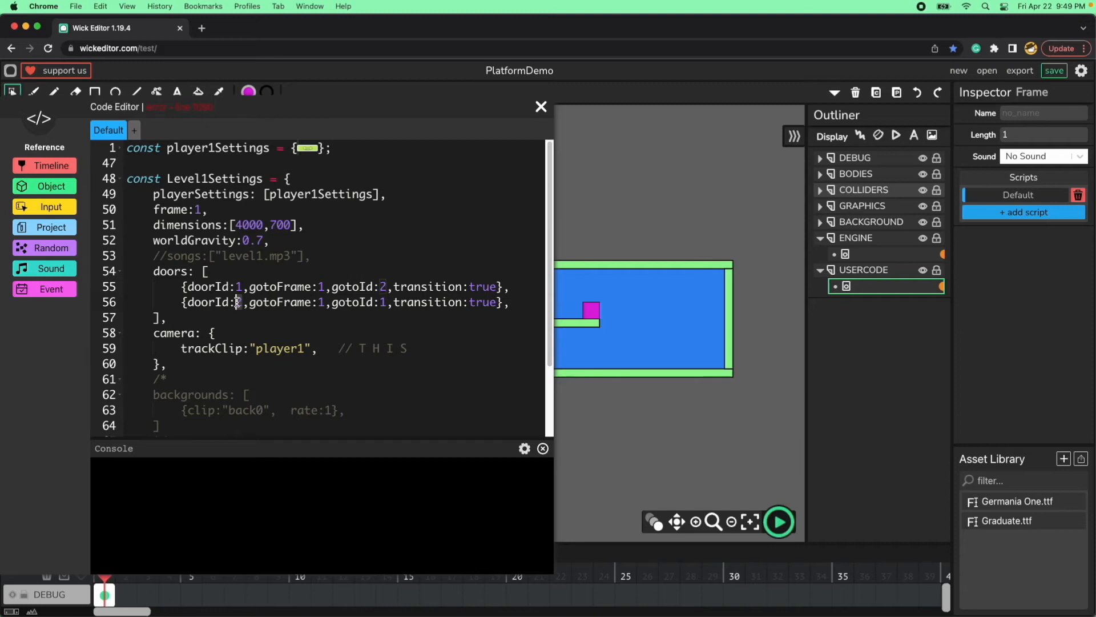
pyautogui.doubleClick(292, 302)
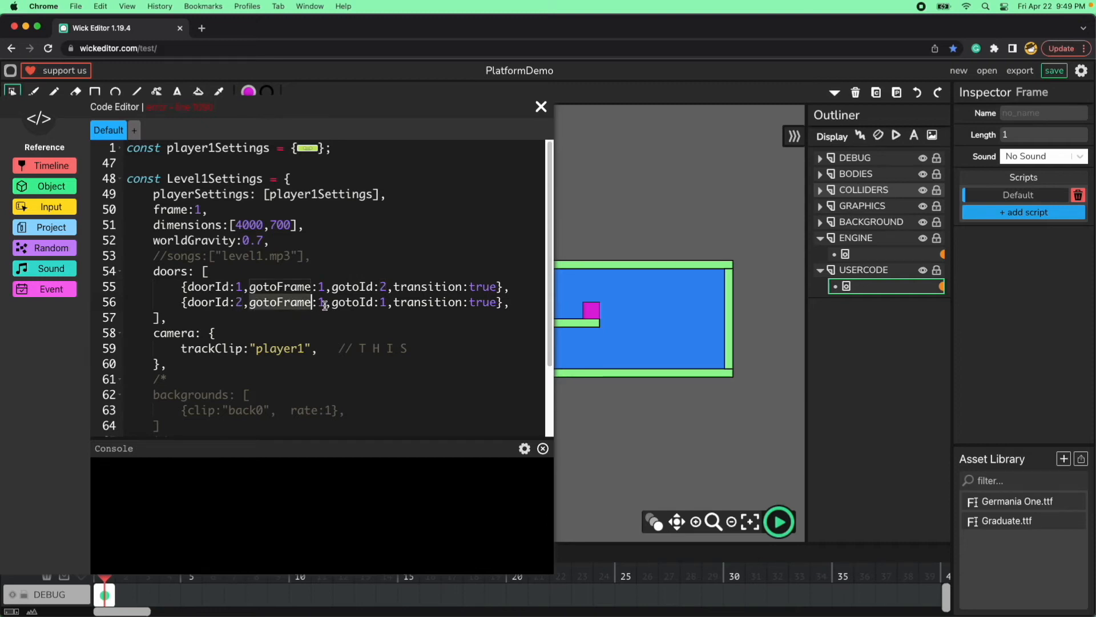
pyautogui.moveTo(326, 304); pyautogui.dragTo(320, 303)
pyautogui.moveTo(209, 209); pyautogui.dragTo(153, 210)
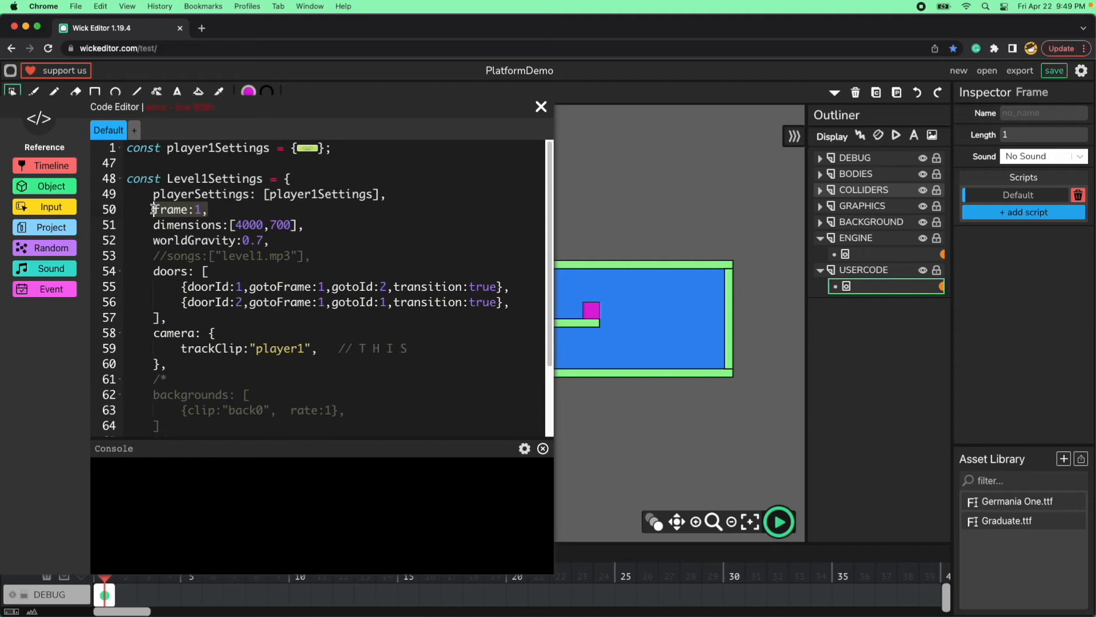
pyautogui.doubleClick(346, 302)
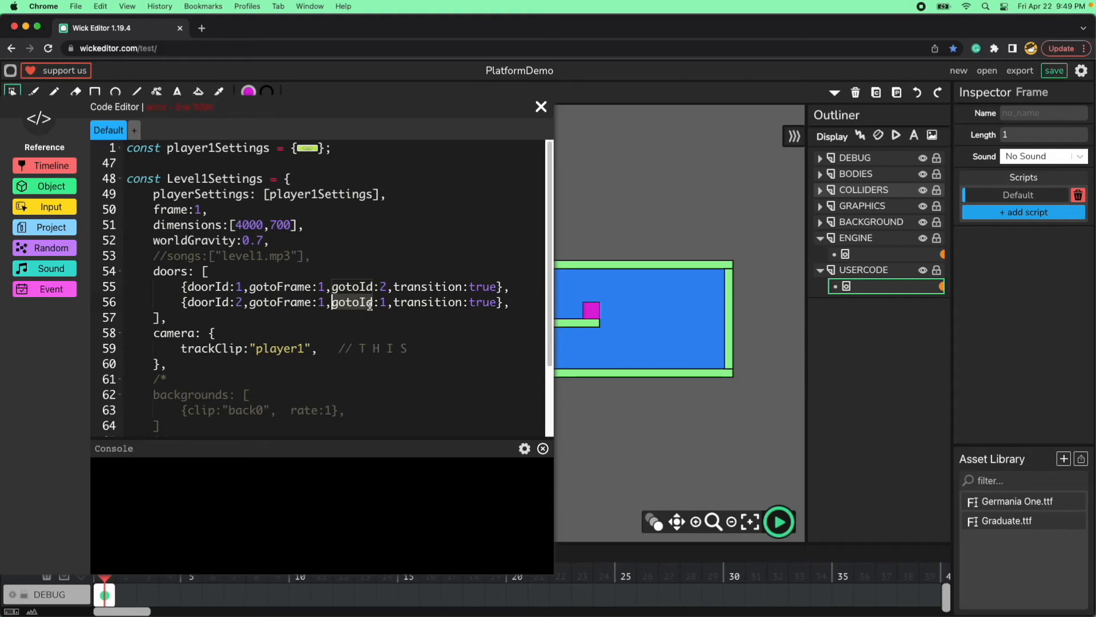
pyautogui.click(387, 311)
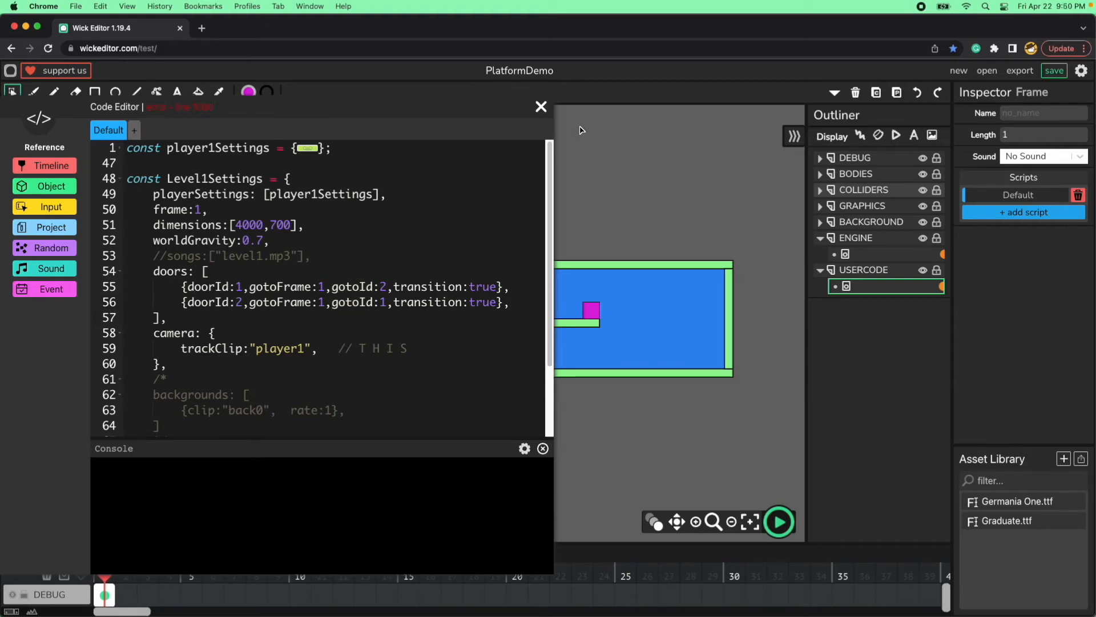
pyautogui.click(540, 107)
pyautogui.click(596, 432)
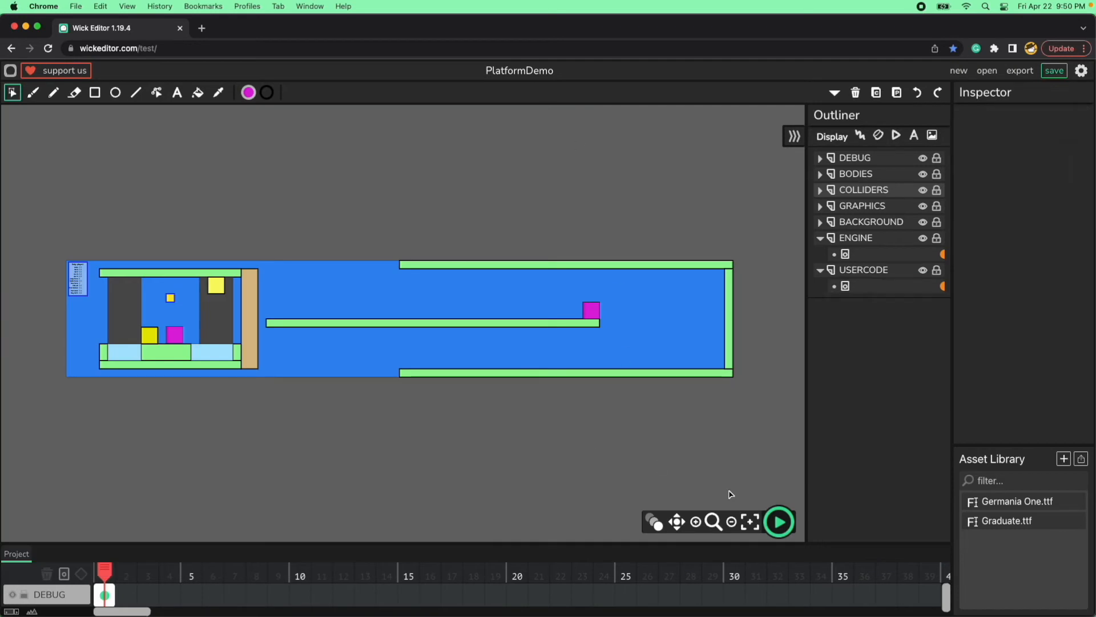
# Recenter the canvas, start the level preview and walk the player back and forth in front of the near magenta portal.
pyautogui.click(754, 527)
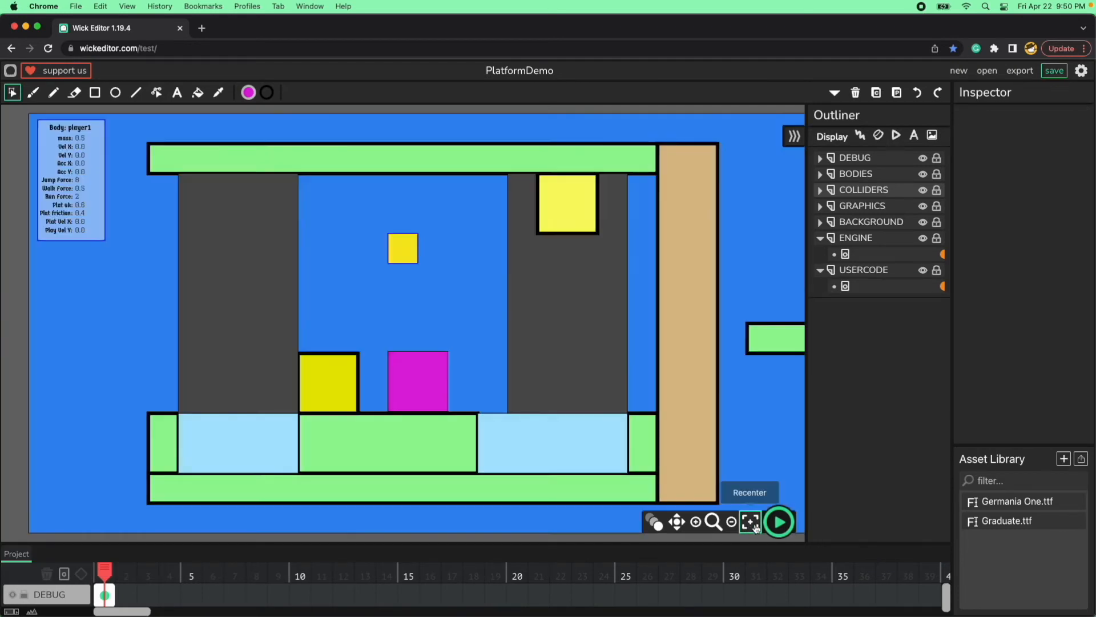
pyautogui.click(783, 520)
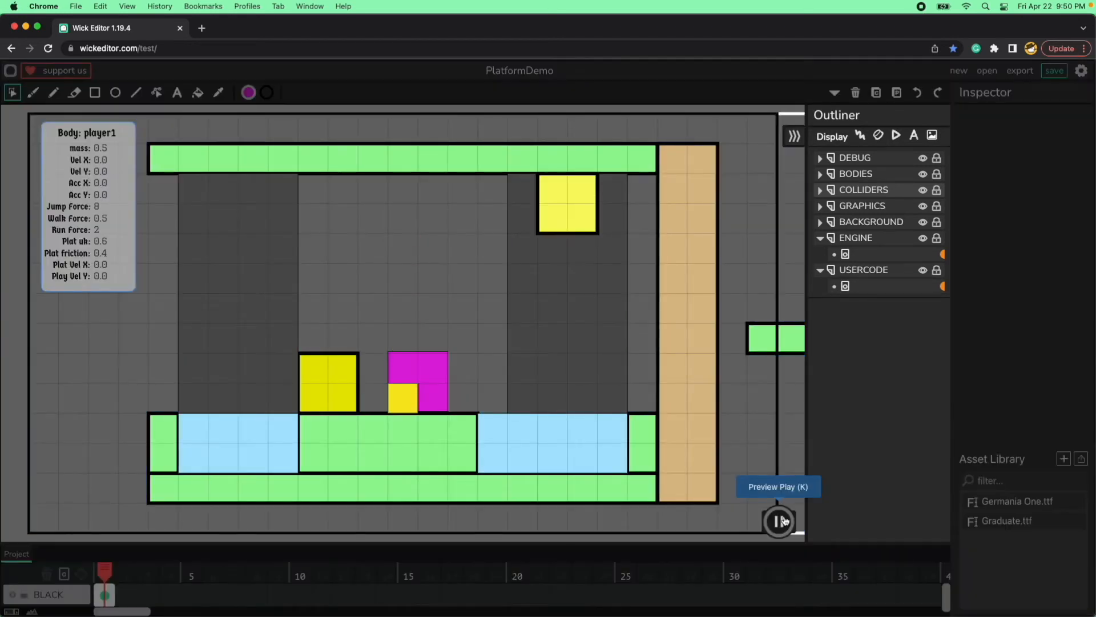
pyautogui.press('Left')
pyautogui.press('Right')
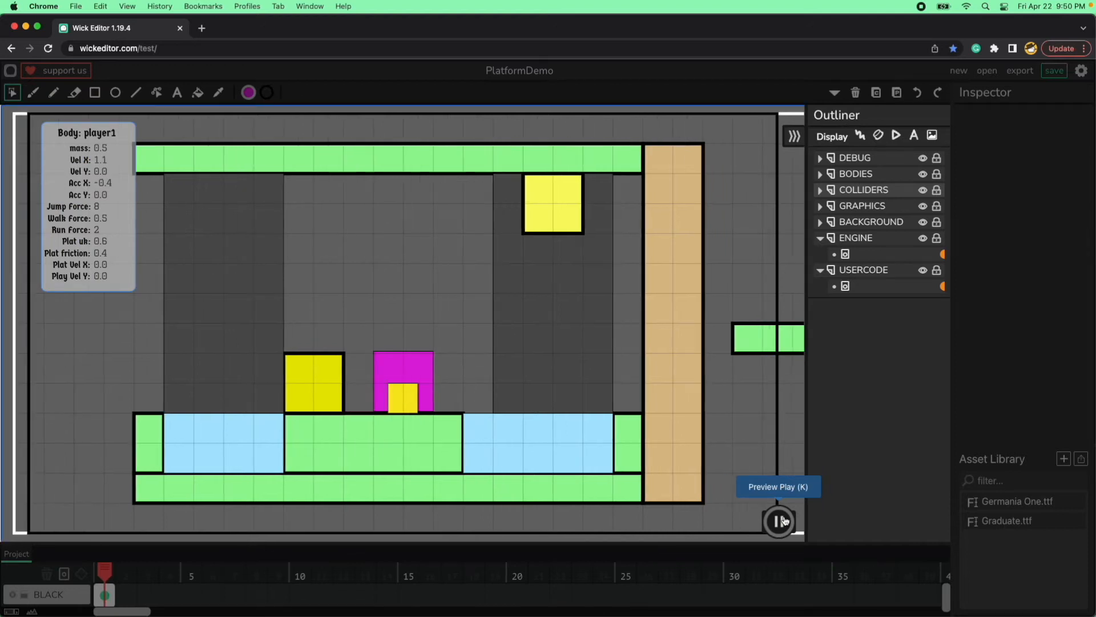
pyautogui.press('Left')
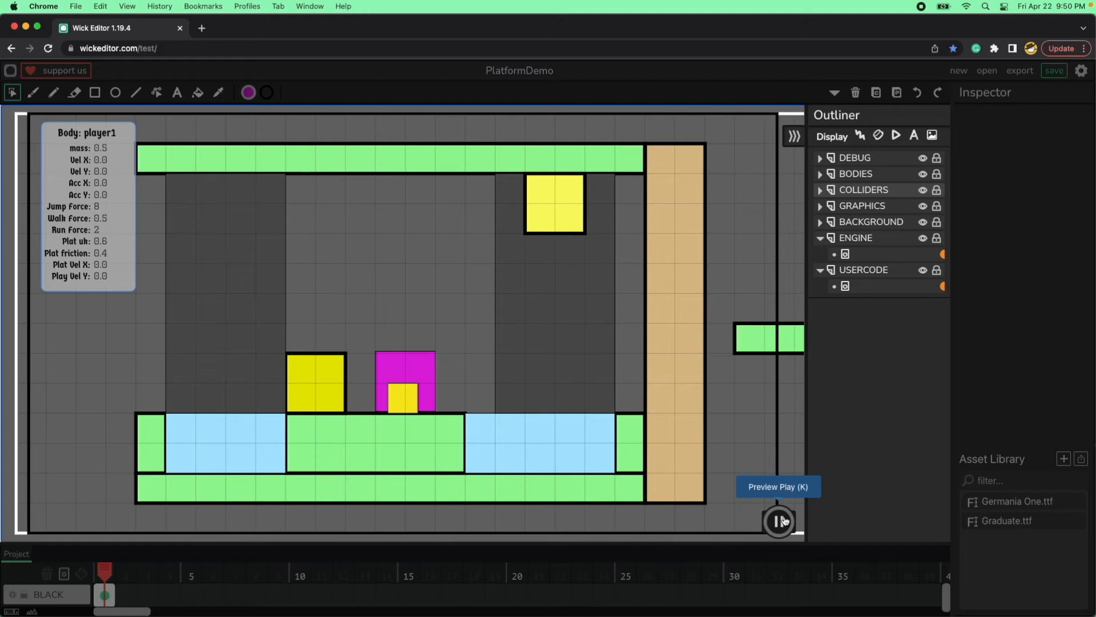
pyautogui.press('Right')
pyautogui.press('Left')
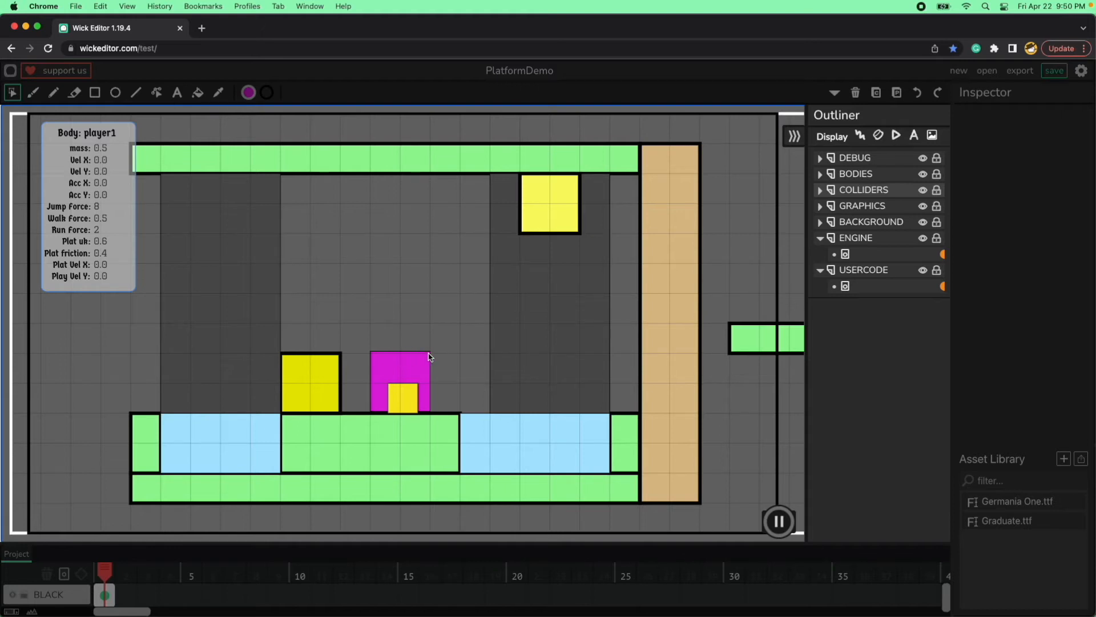
# Stop the preview, set the near magenta portal's Y to 400 and start the preview again.
pyautogui.press('k')
pyautogui.click(399, 357)
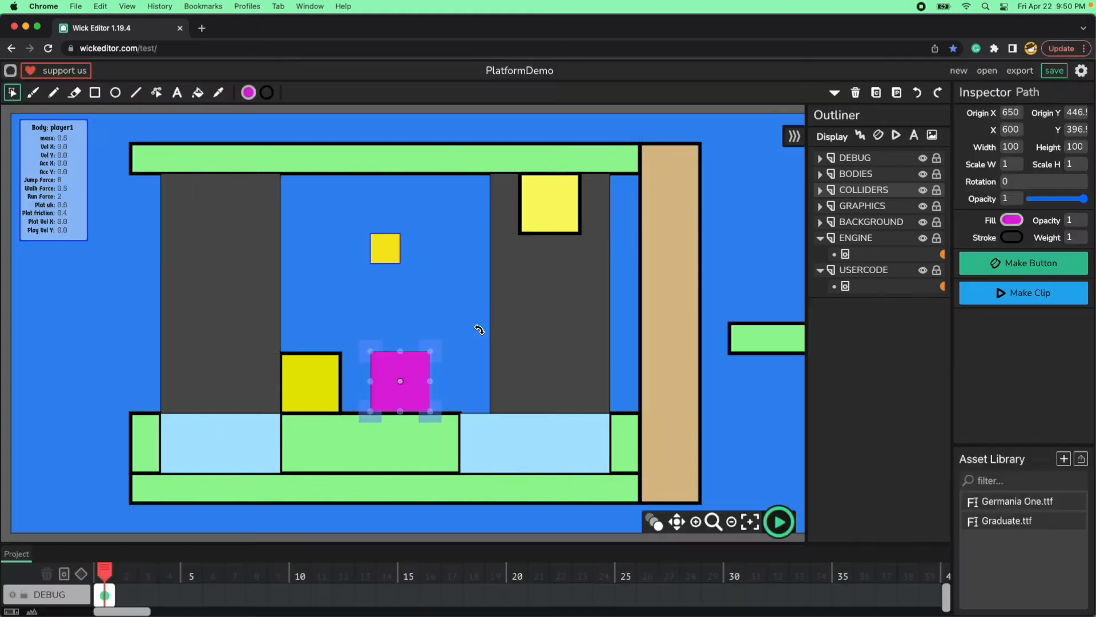
pyautogui.doubleClick(1068, 128)
pyautogui.write('400')
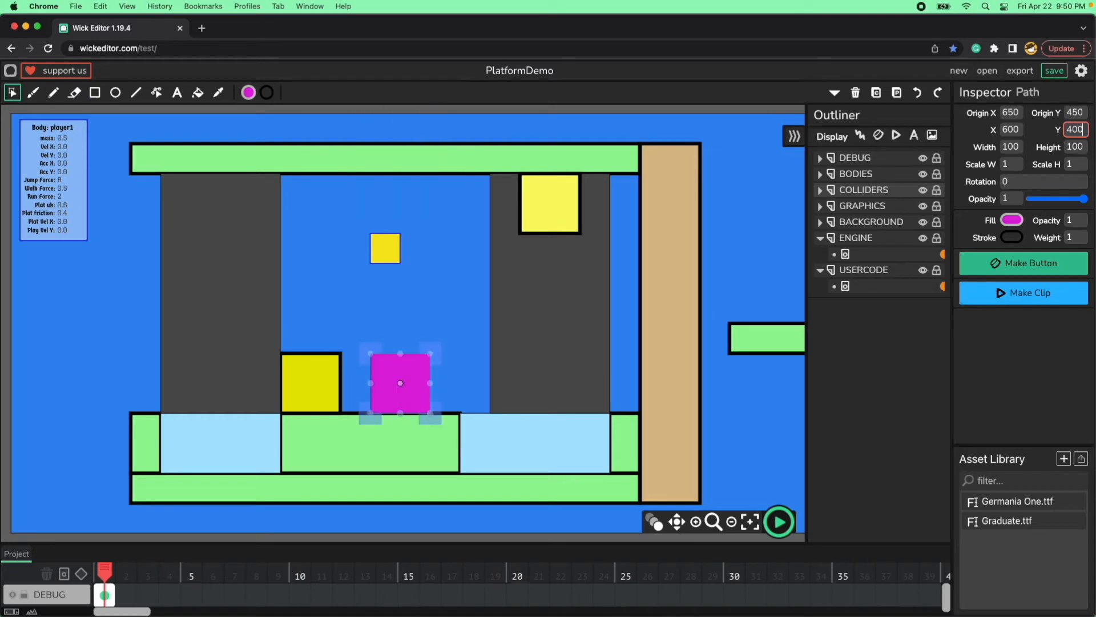
pyautogui.click(779, 524)
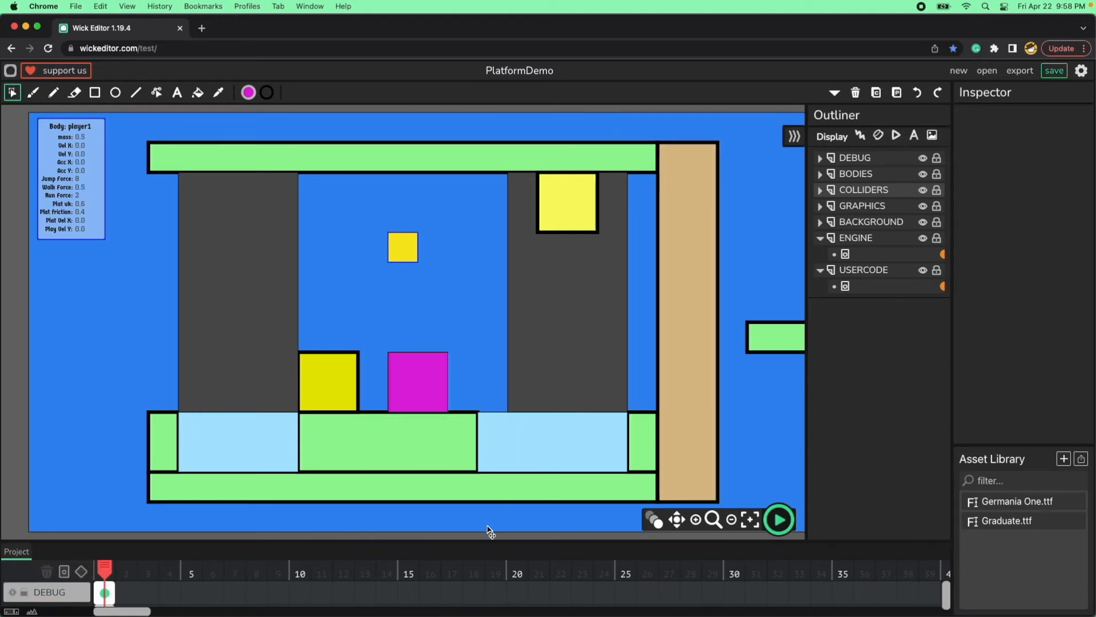
# Enlarge the timeline and extend the DEBUG, ENGINE and USERCODE frames to a length of 2.
pyautogui.moveTo(478, 540); pyautogui.dragTo(481, 365)
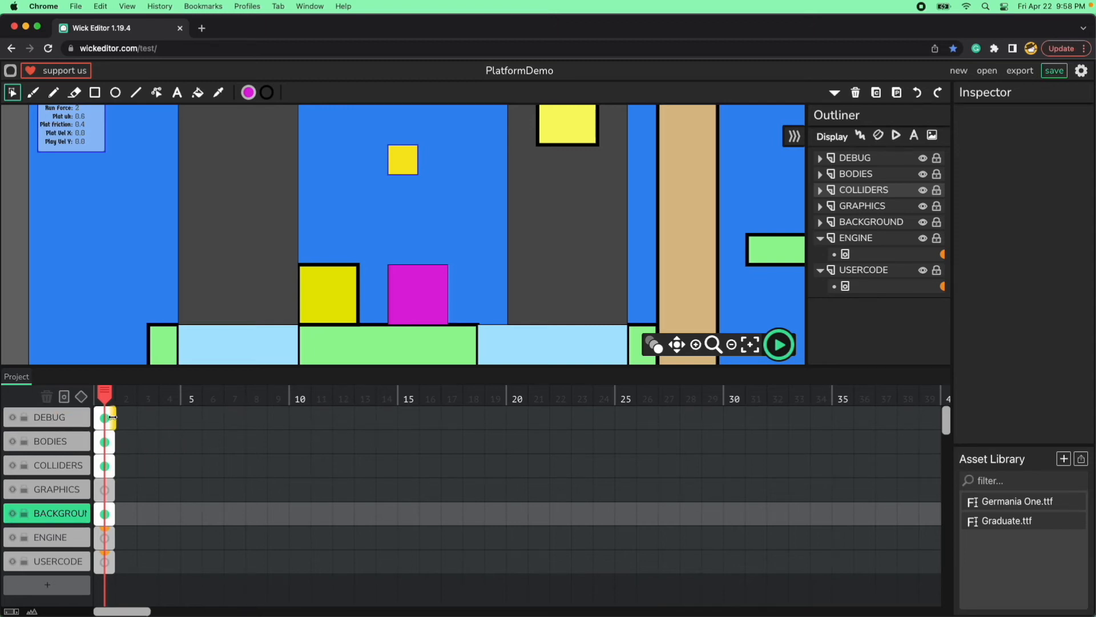
pyautogui.moveTo(115, 417); pyautogui.dragTo(122, 416)
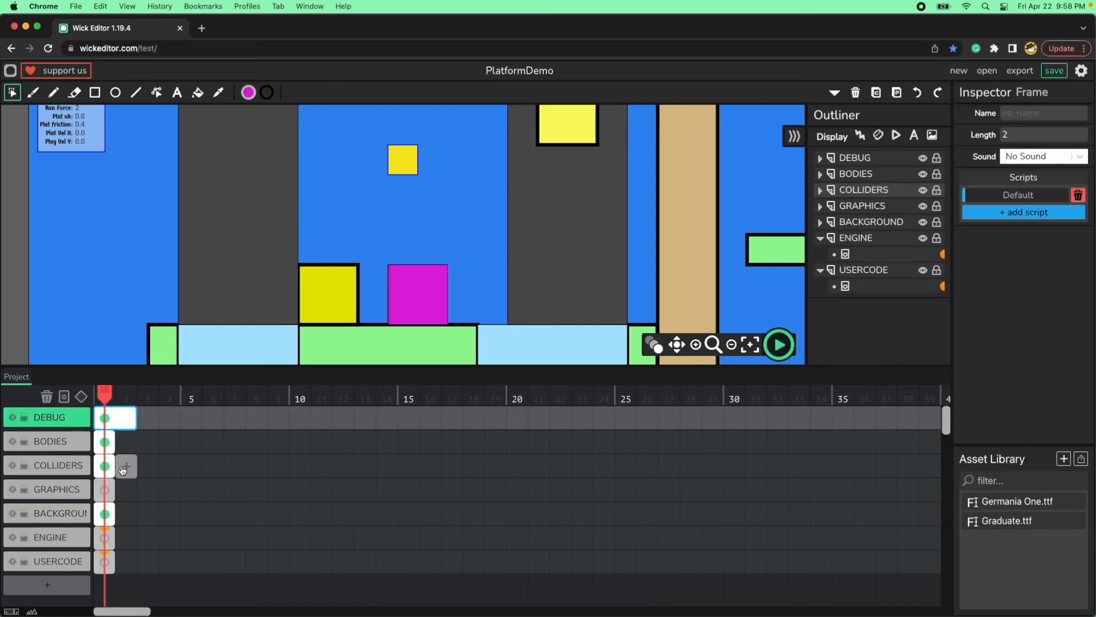
pyautogui.moveTo(111, 538); pyautogui.dragTo(133, 538)
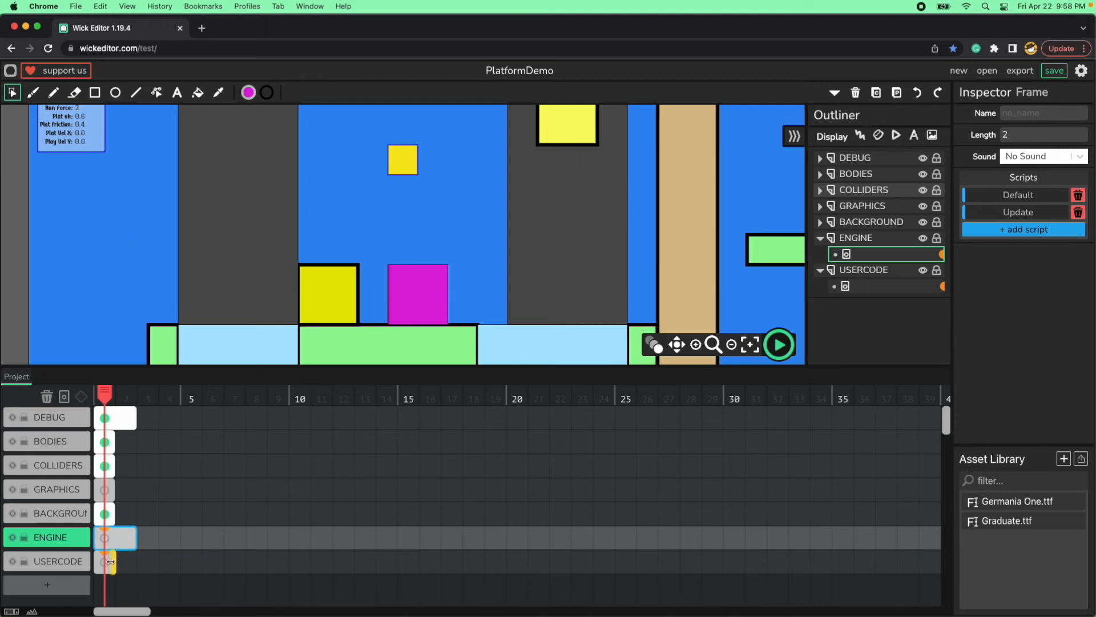
pyautogui.moveTo(111, 563); pyautogui.dragTo(137, 562)
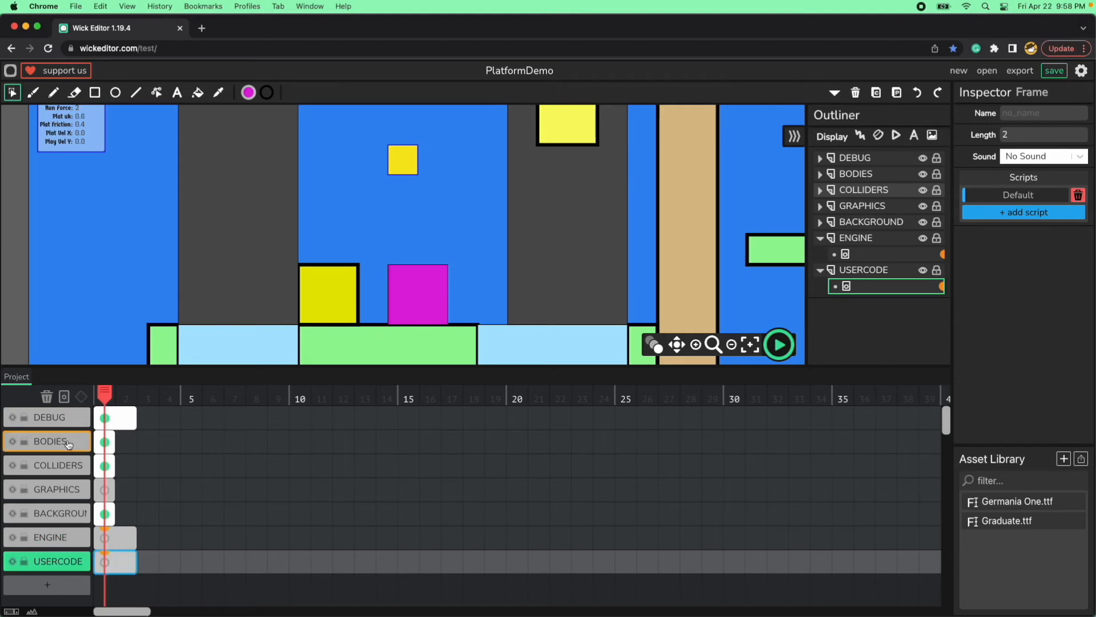
# Add blank frames at frame 2 on the BODIES, COLLIDERS, GRAPHICS and BACKGROUND layers, and shrink the timeline again.
pyautogui.click(127, 444)
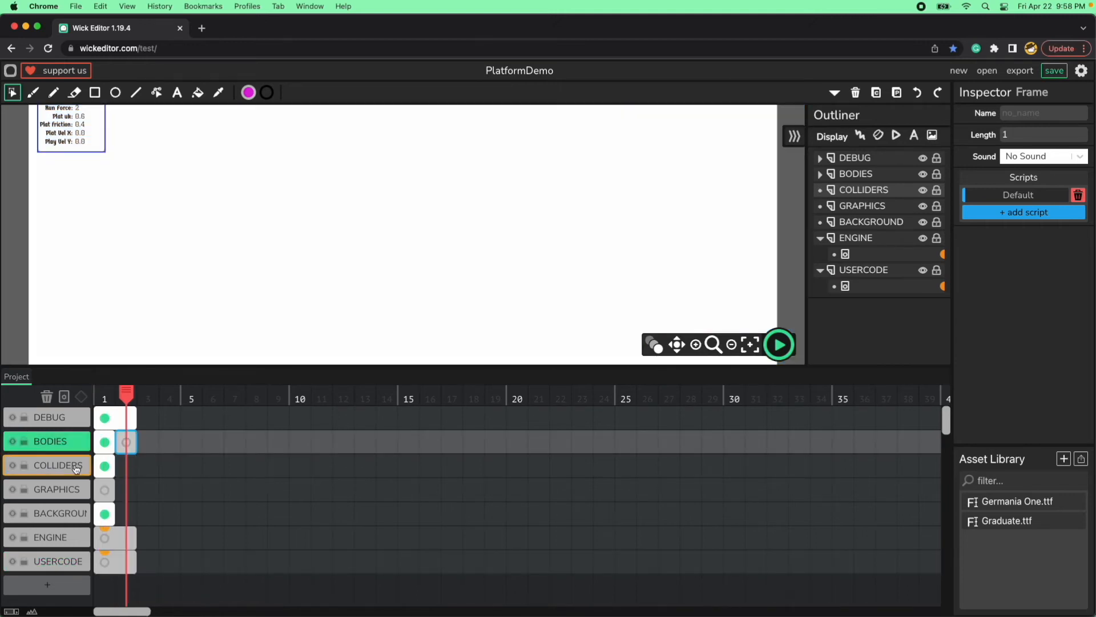
pyautogui.click(127, 468)
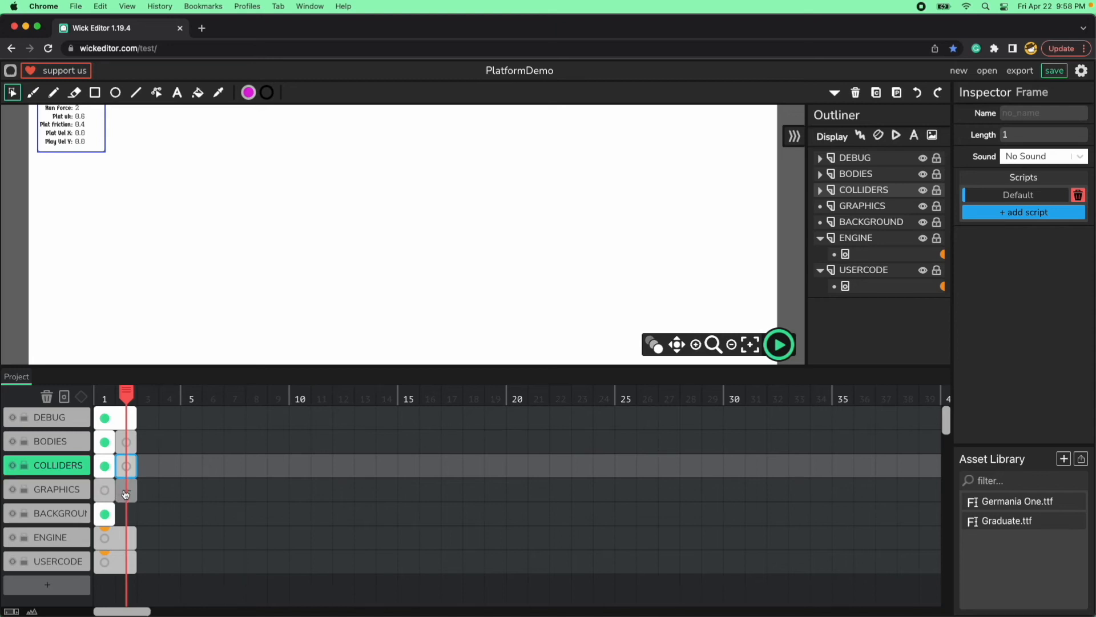
pyautogui.click(125, 494)
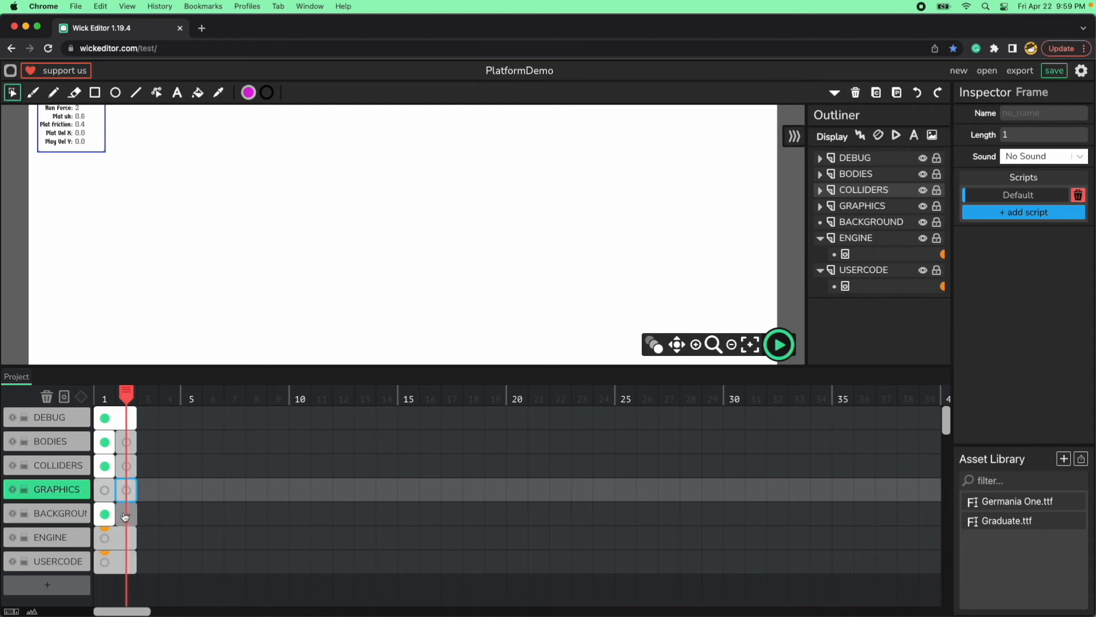
pyautogui.click(114, 561)
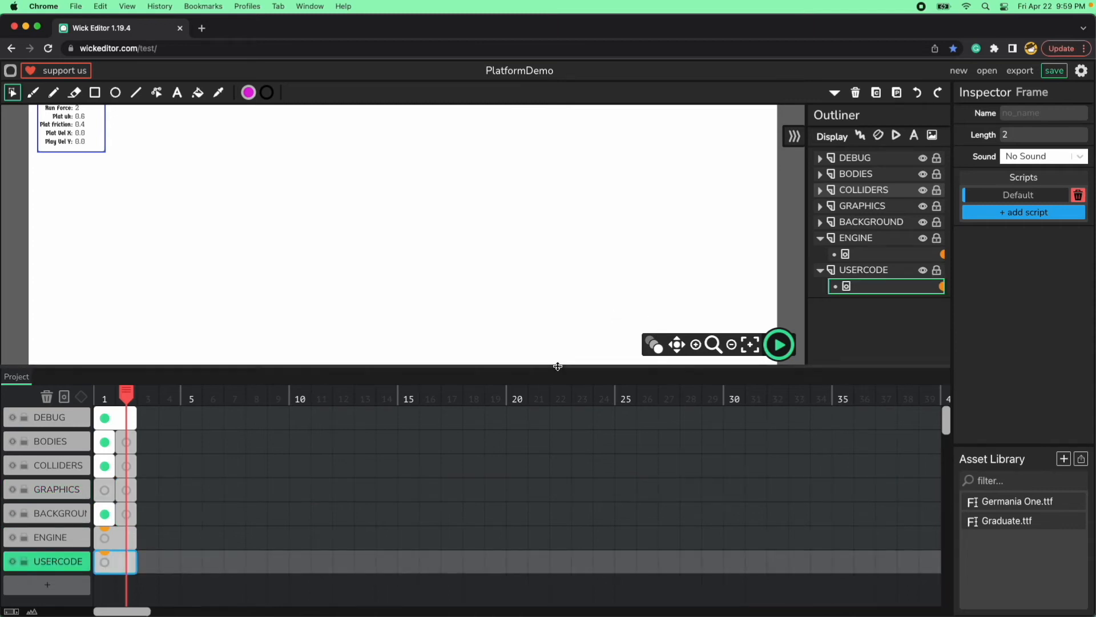
pyautogui.moveTo(558, 366); pyautogui.dragTo(588, 557)
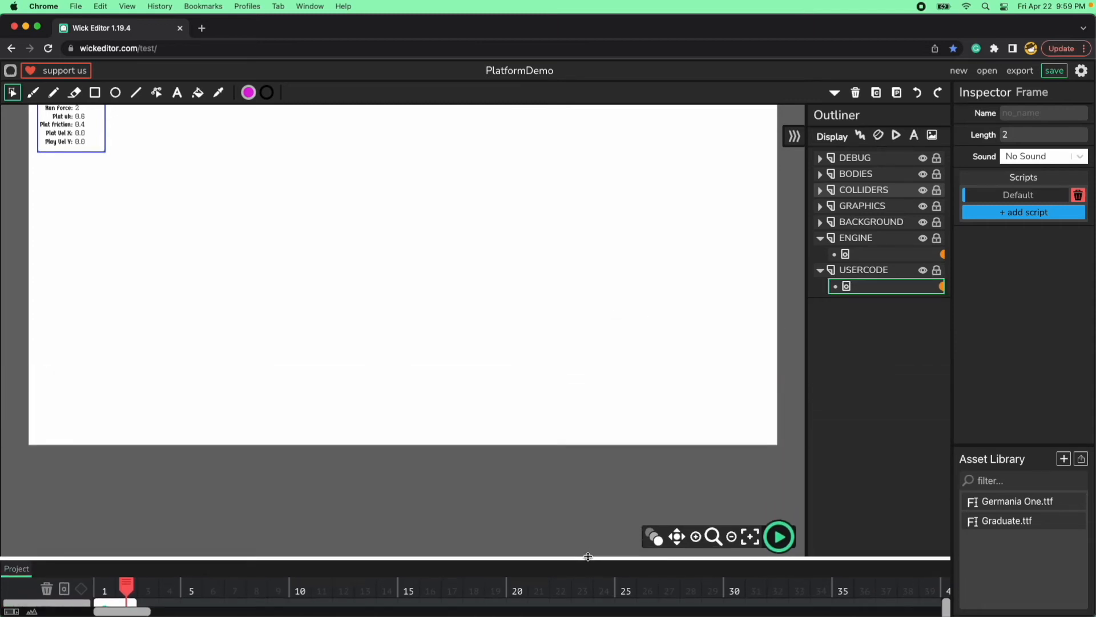
pyautogui.click(678, 372)
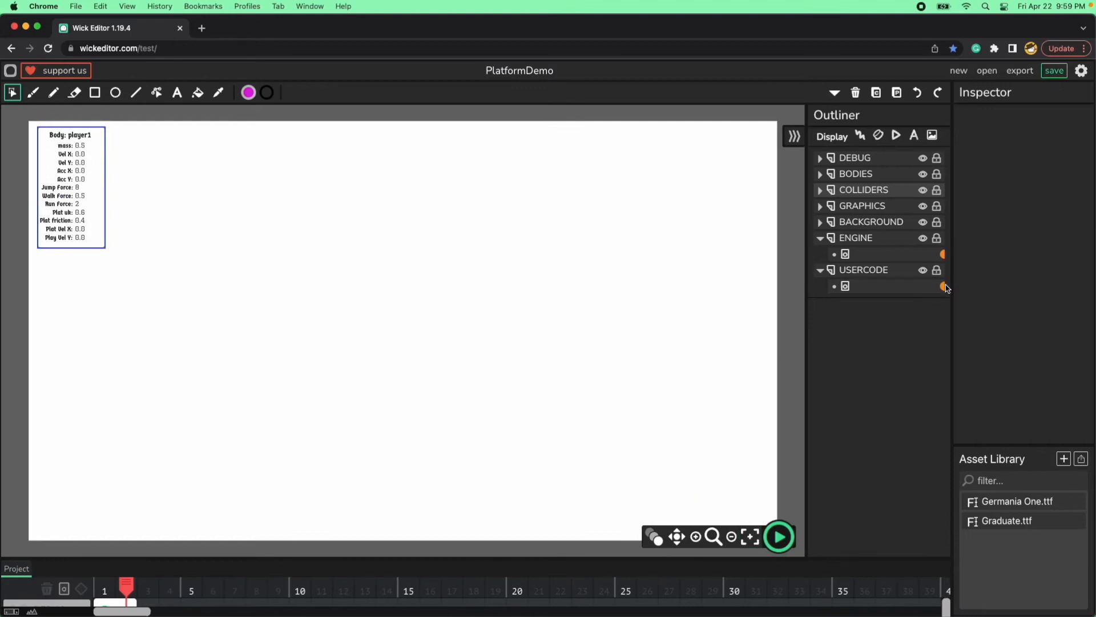
# In the USERCODE frame's script, duplicate the Level1Settings block directly below itself and name the copy Level2Settings.
pyautogui.doubleClick(928, 287)
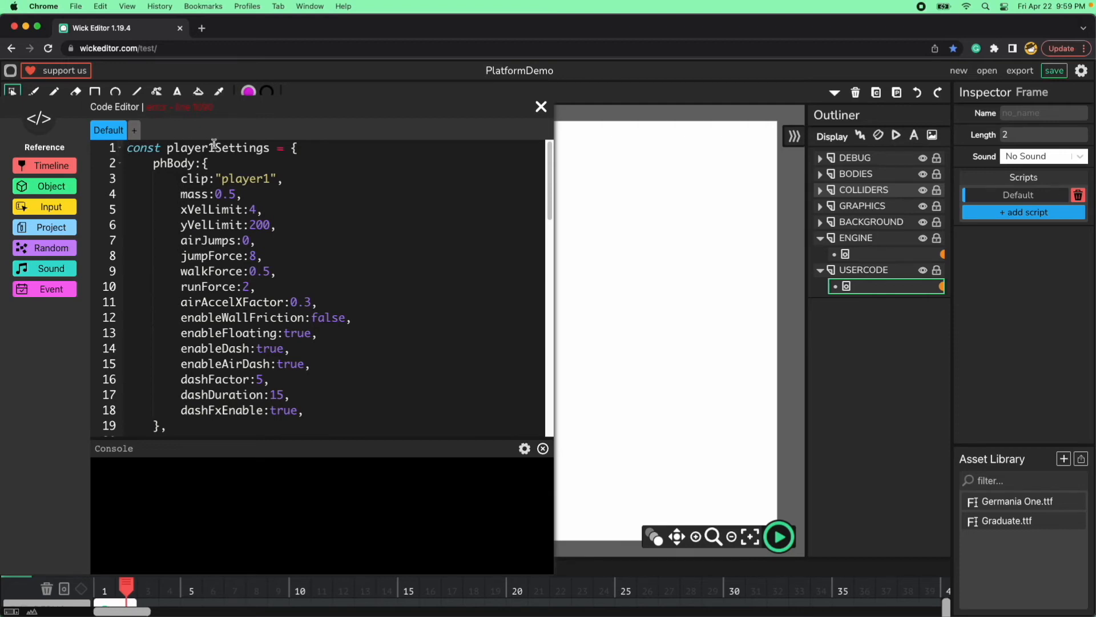
pyautogui.click(121, 149)
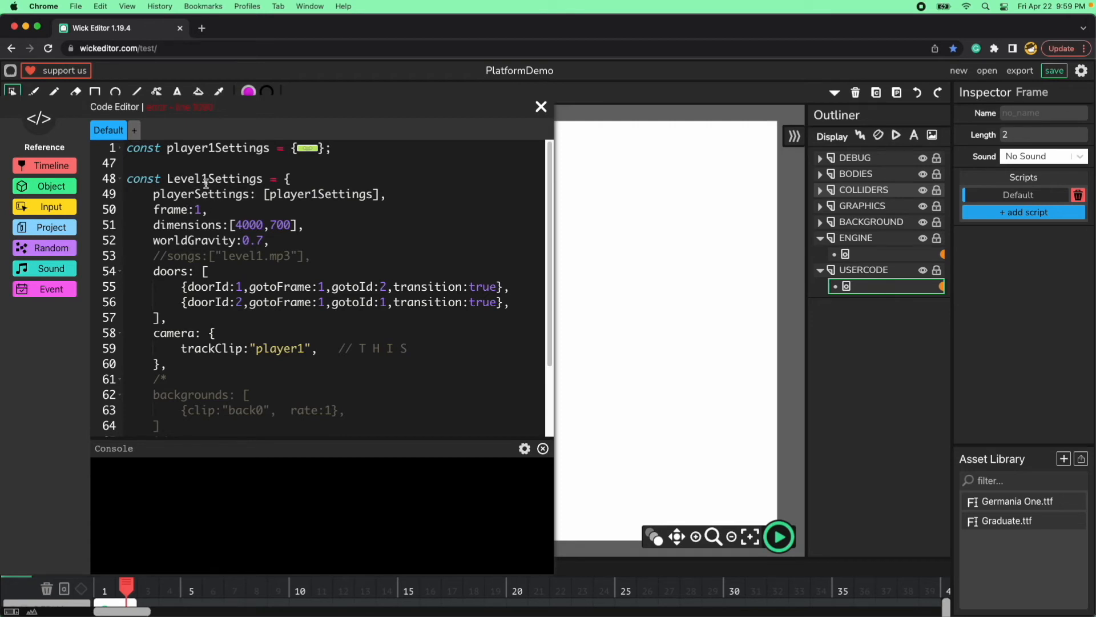
pyautogui.moveTo(129, 178); pyautogui.dragTo(150, 365)
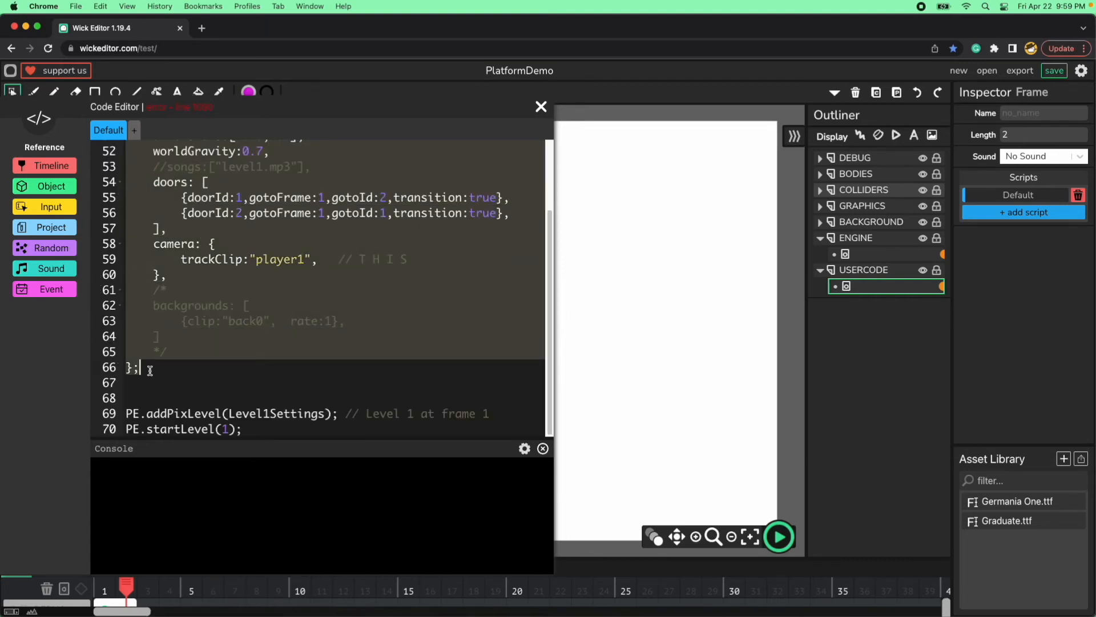
pyautogui.click(157, 368)
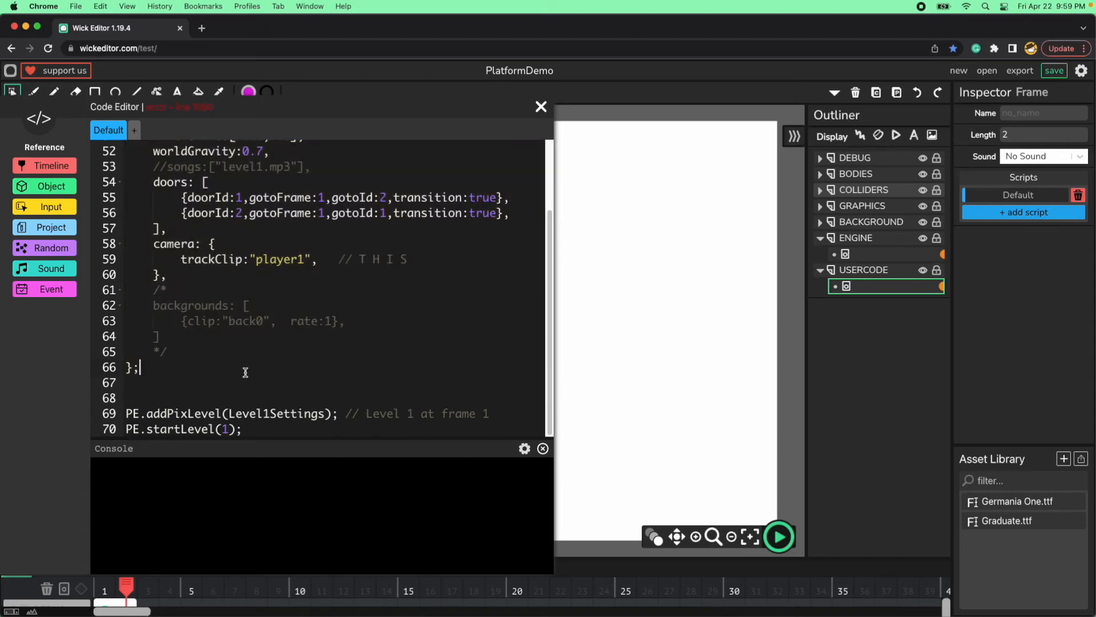
pyautogui.press('Return')
pyautogui.press('Return')
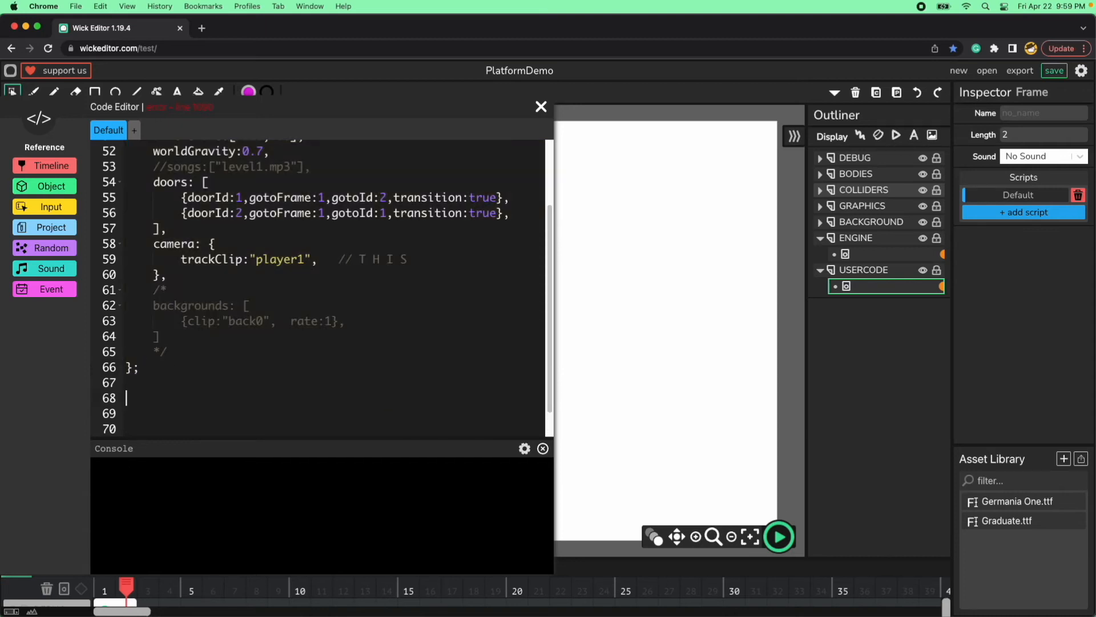
pyautogui.write('const Level1Settings = {     playerSettings: [player1Settings],     frame:1,     dimensions:[4000,700],     worldGravity:0.7,     //songs:["level1.mp3"],     doors: [         {doorId:1,gotoFrame:1,gotoId:2,transition:true},         {doorId:2,gotoFrame:1,gotoId:1,transition:true},     ],     camera: {         trackClip:"player1",   // T H I S     },     /*     backgrounds: [         {clip:"back0",  rate:1},     ]     */ };')
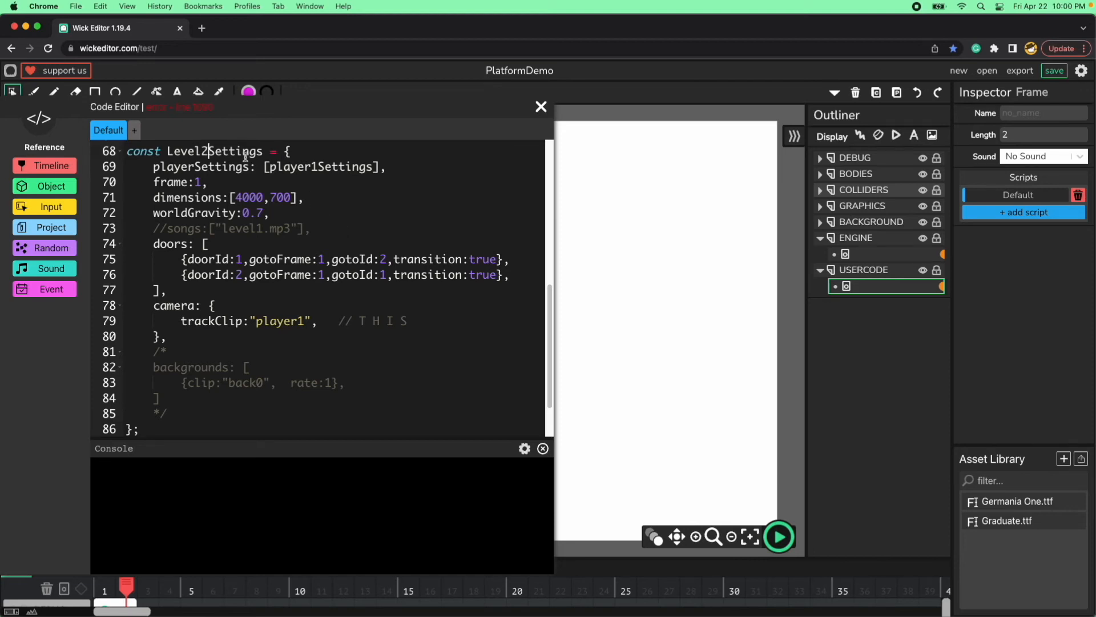
# Examine the Level2Settings name and its playerSettings entry that reuses player1Settings.
pyautogui.doubleClick(212, 151)
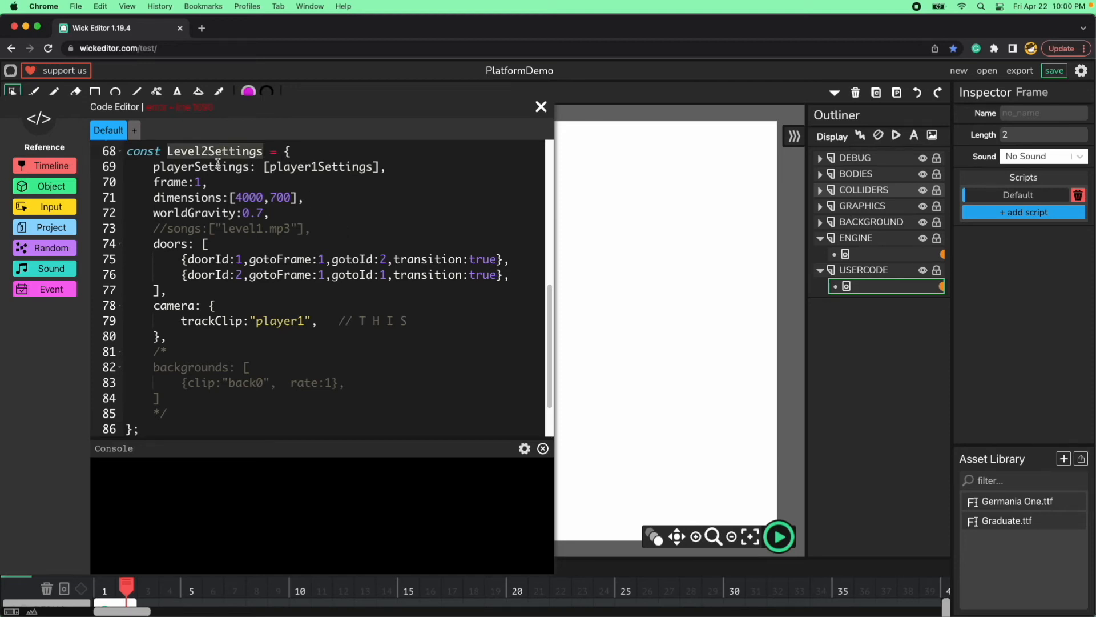
pyautogui.doubleClick(231, 166)
pyautogui.doubleClick(313, 166)
pyautogui.click(352, 191)
pyautogui.doubleClick(329, 167)
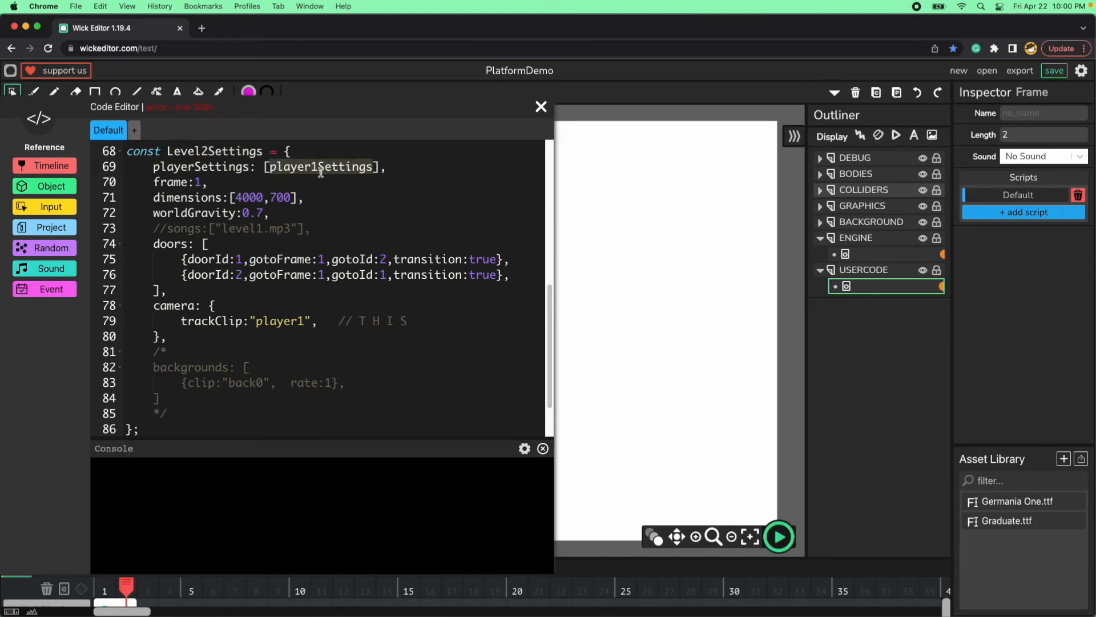
pyautogui.doubleClick(220, 167)
pyautogui.click(234, 180)
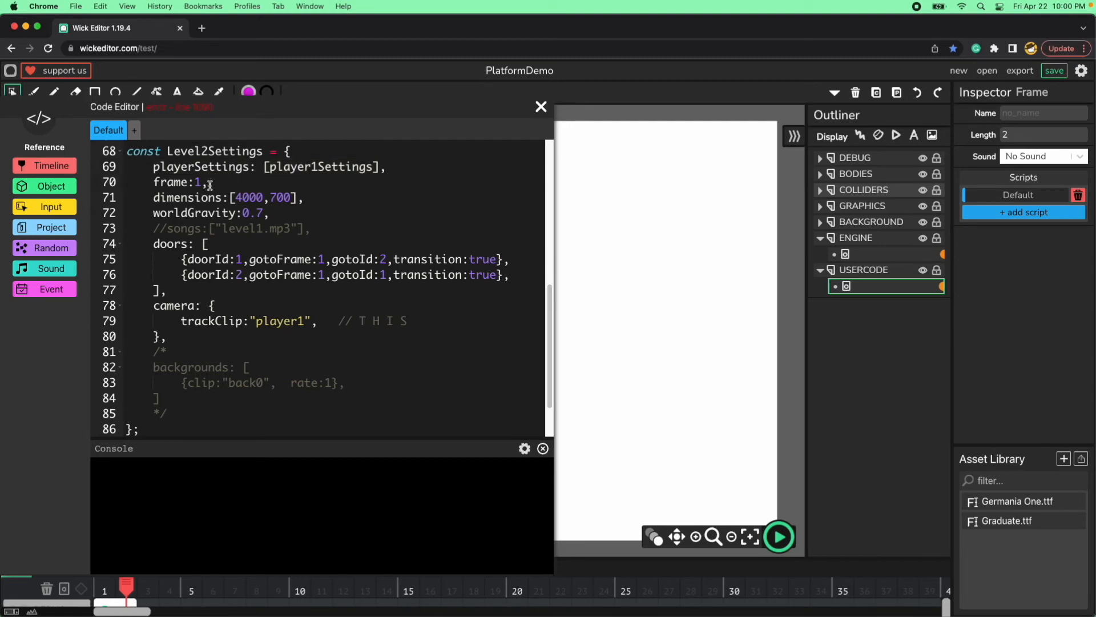
# Set Level2Settings' frame to 2 and its dimensions to 1250 by 2000.
pyautogui.doubleClick(168, 183)
pyautogui.click(203, 182)
pyautogui.press('BackSpace')
pyautogui.write('2')
pyautogui.doubleClick(254, 197)
pyautogui.write('1250')
pyautogui.doubleClick(283, 199)
pyautogui.write('2000')
# Comment out the doors block in Level2Settings with /* and */, and check the camera's trackClip.
pyautogui.click(320, 230)
pyautogui.press('Return')
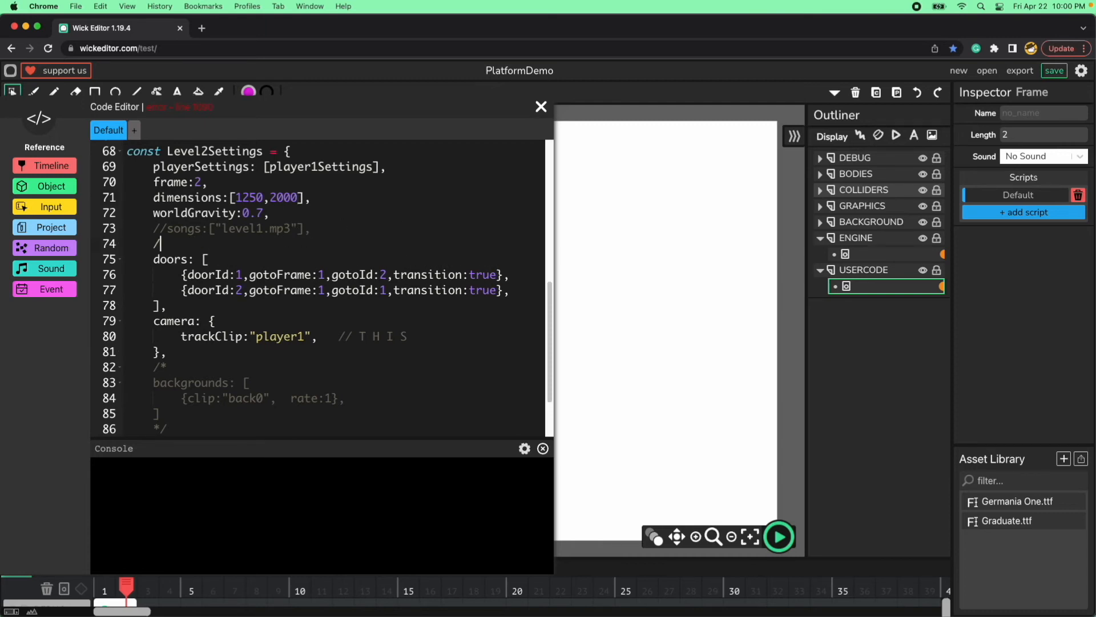
pyautogui.write('/*')
pyautogui.click(315, 312)
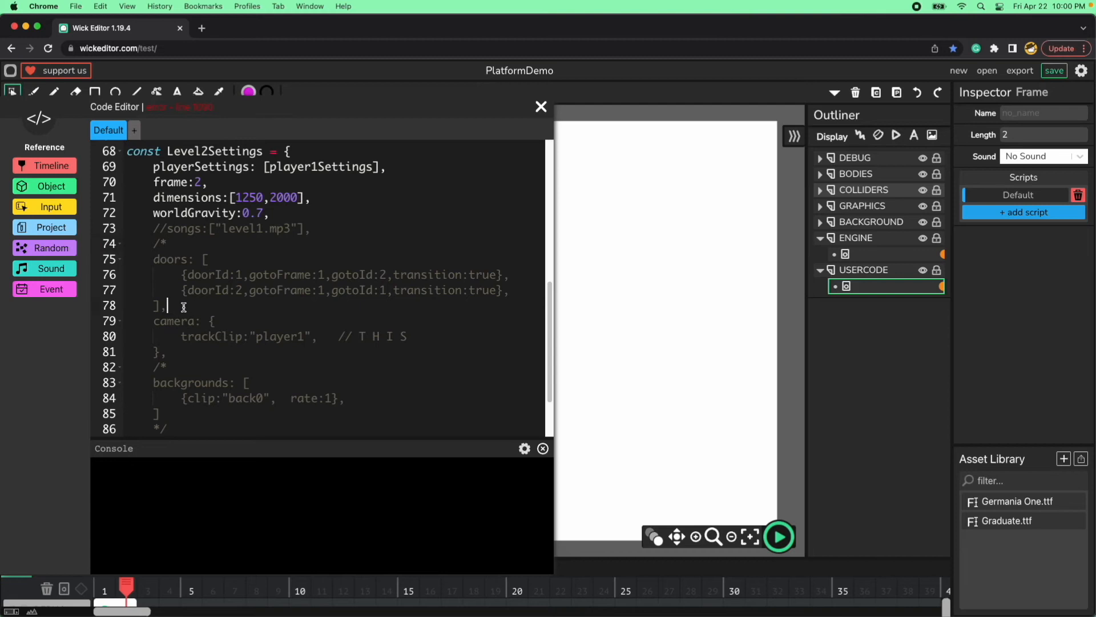
pyautogui.press('Return')
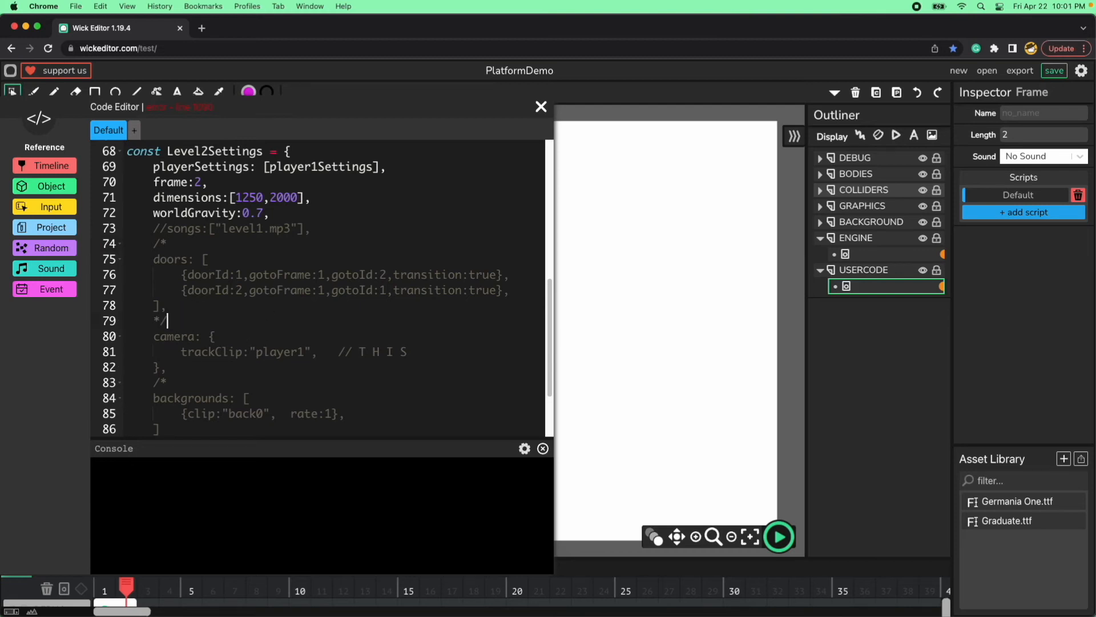
pyautogui.write('*/')
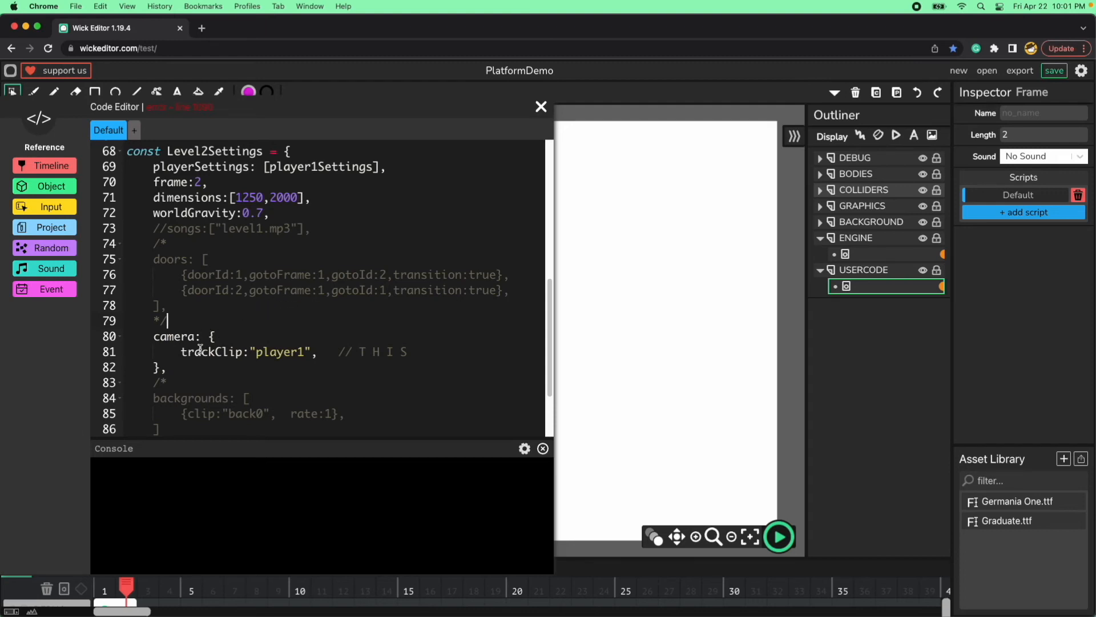
pyautogui.doubleClick(286, 352)
pyautogui.click(231, 378)
# Duplicate the PE.addPixLevel(Level1Settings) line, including its comment, directly below itself.
pyautogui.scroll(-3, 240, 353)
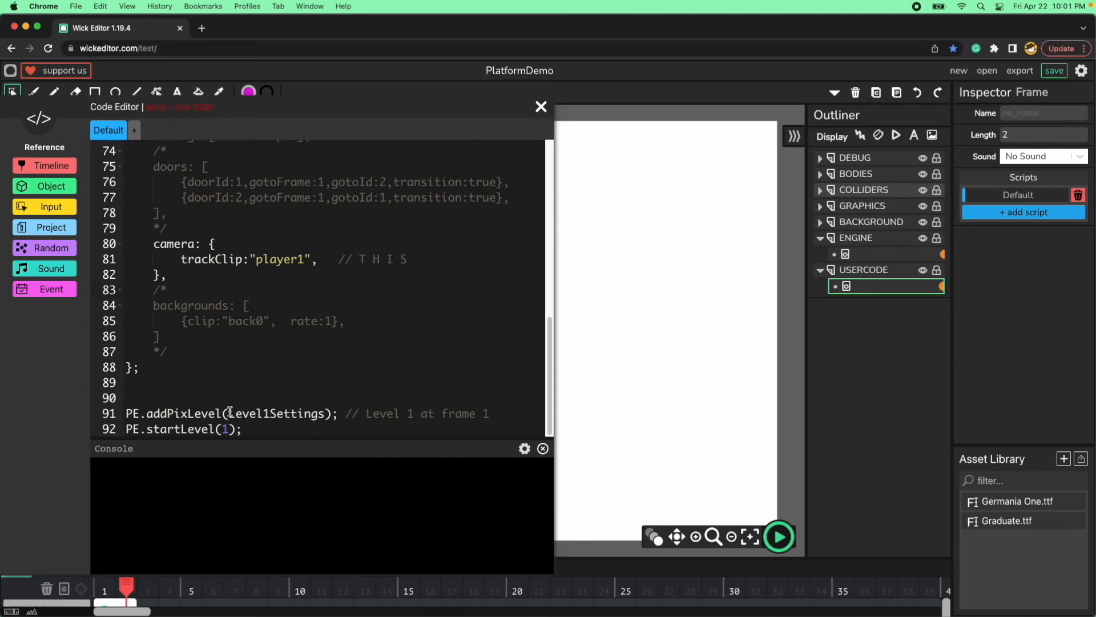
pyautogui.moveTo(494, 414); pyautogui.dragTo(123, 411)
pyautogui.press('super+c')
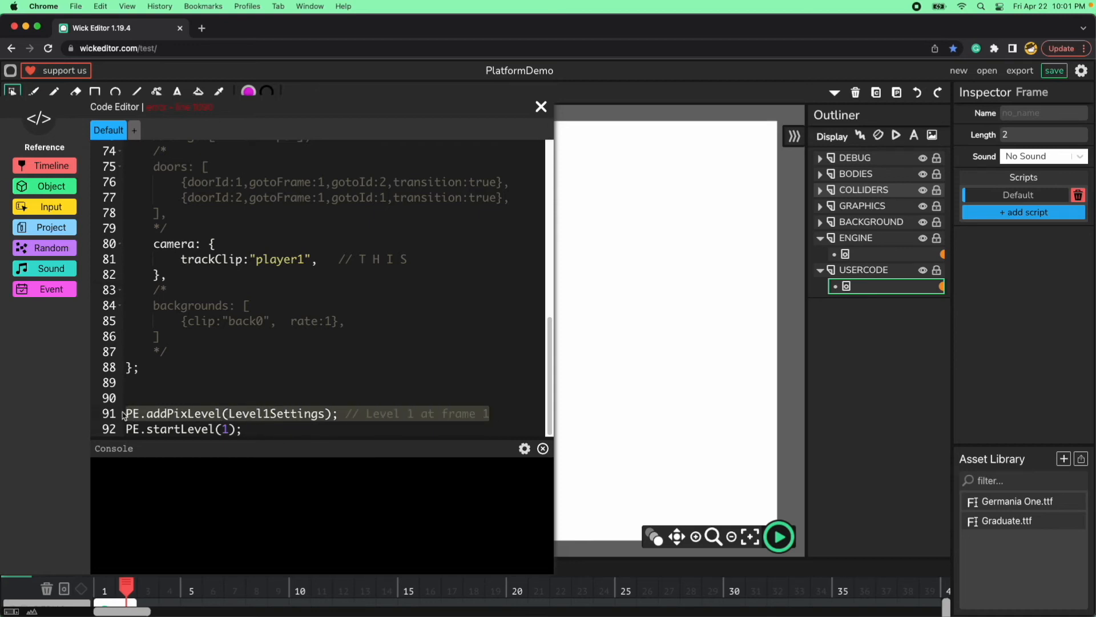
pyautogui.click(514, 417)
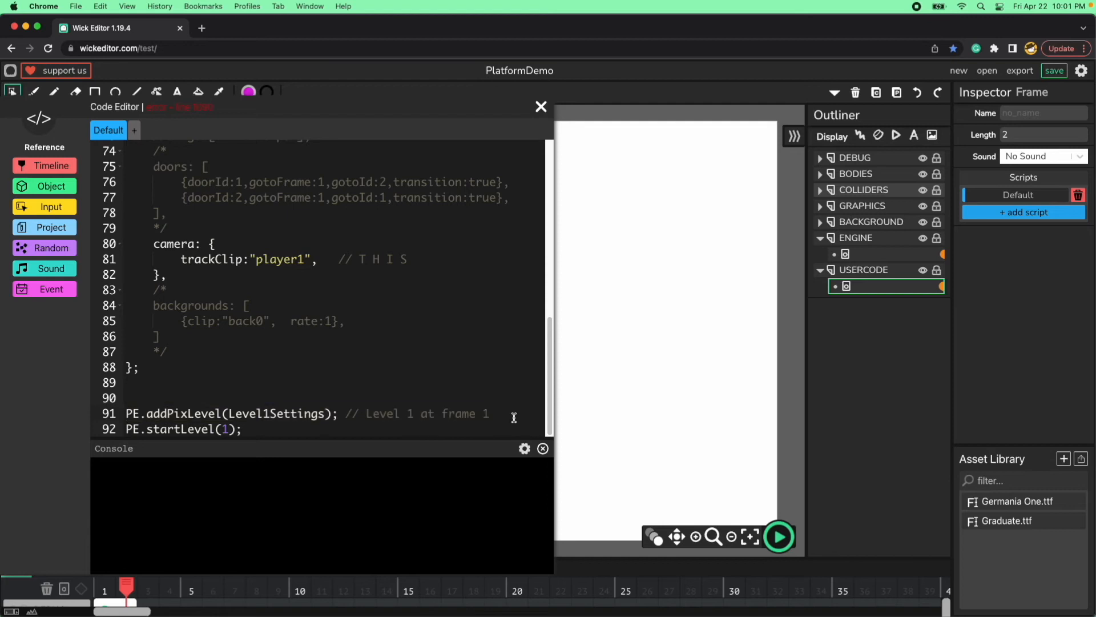
pyautogui.press('Return')
pyautogui.press('super+v')
# Change the copied PE.addPixLevel line to use Level2Settings, with the comment "Level 2 at frame 2".
pyautogui.press('Left')
pyautogui.press('Left')
pyautogui.press('Left')
pyautogui.press('Left')
pyautogui.press('Left')
pyautogui.press('Left')
pyautogui.press('Left')
pyautogui.press('Left')
pyautogui.press('Left')
pyautogui.press('Left')
pyautogui.press('Left')
pyautogui.press('BackSpace')
pyautogui.write('2')
pyautogui.click(496, 431)
pyautogui.press('BackSpace')
pyautogui.write('2')
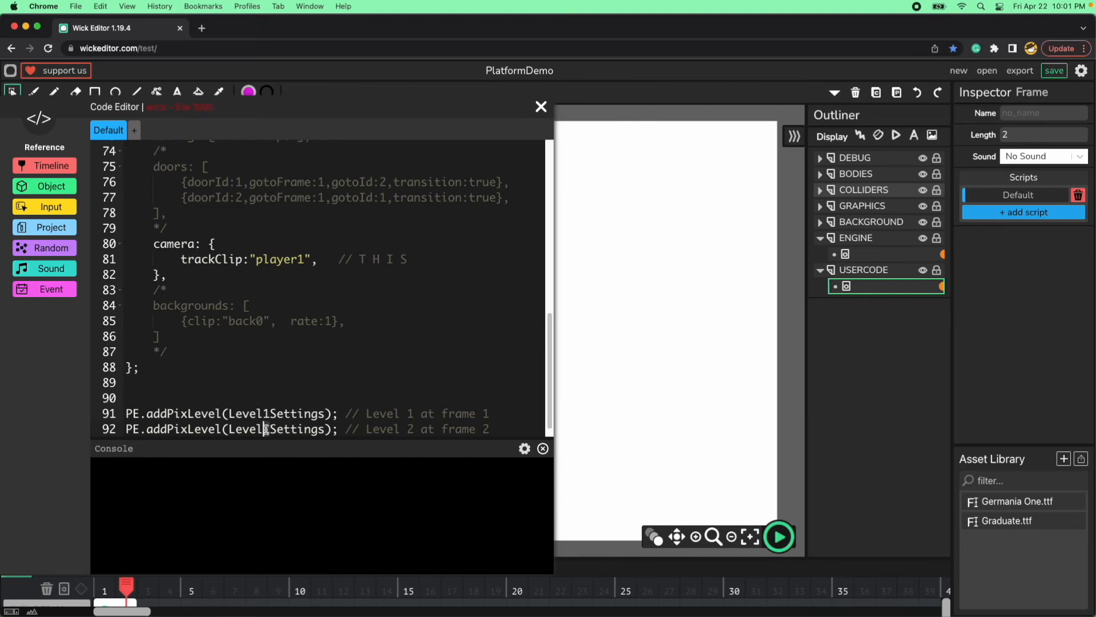
pyautogui.press('Delete')
pyautogui.write('2')
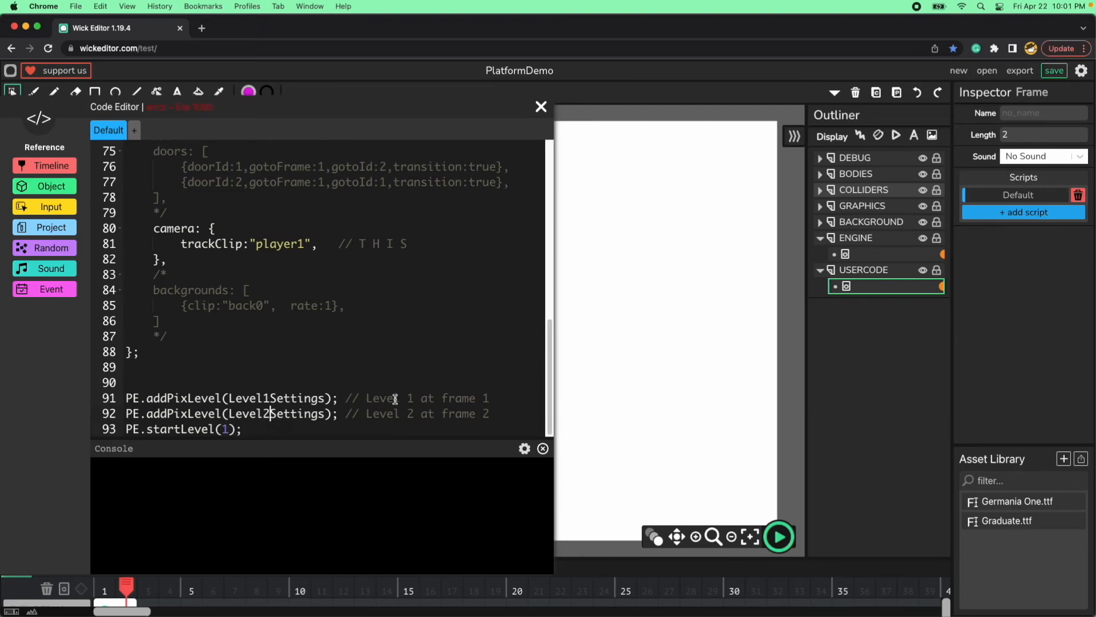
# Examine the PE.startLevel call, review the Level2Settings block and close the code editor.
pyautogui.doubleClick(176, 429)
pyautogui.doubleClick(226, 429)
pyautogui.click(250, 430)
pyautogui.scroll(2, 287, 361)
pyautogui.scroll(5, 286, 360)
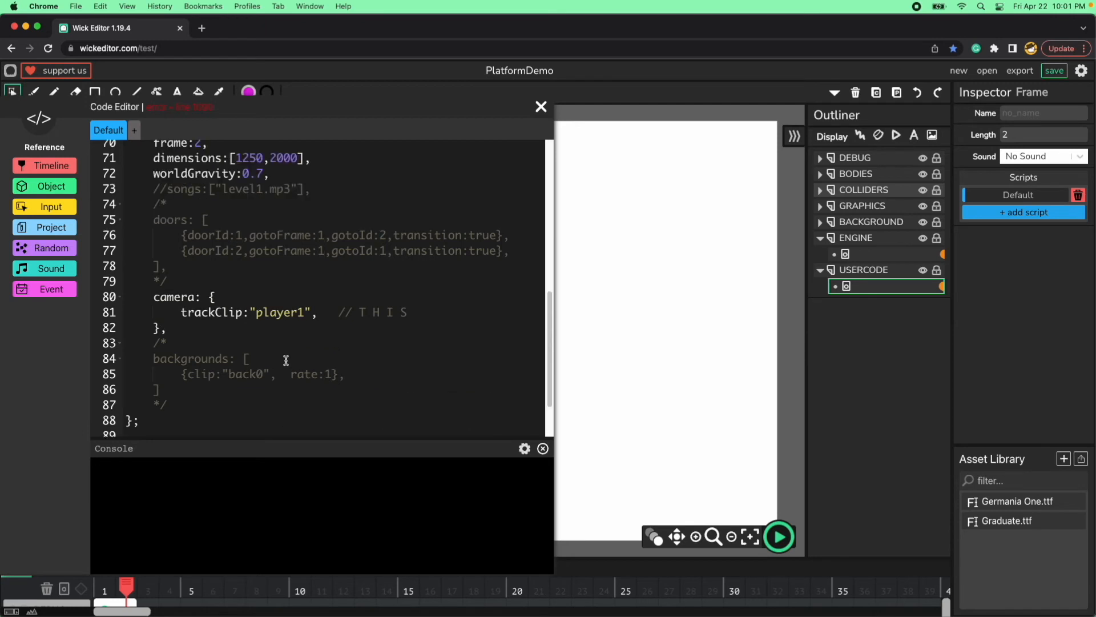
pyautogui.scroll(1, 286, 360)
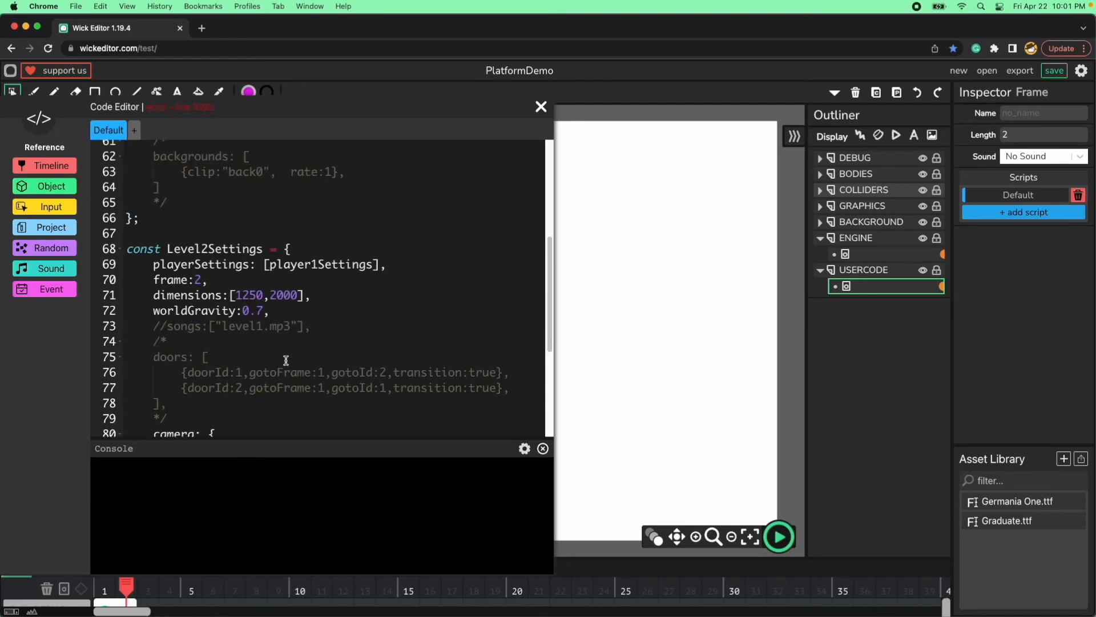
pyautogui.scroll(-2, 285, 360)
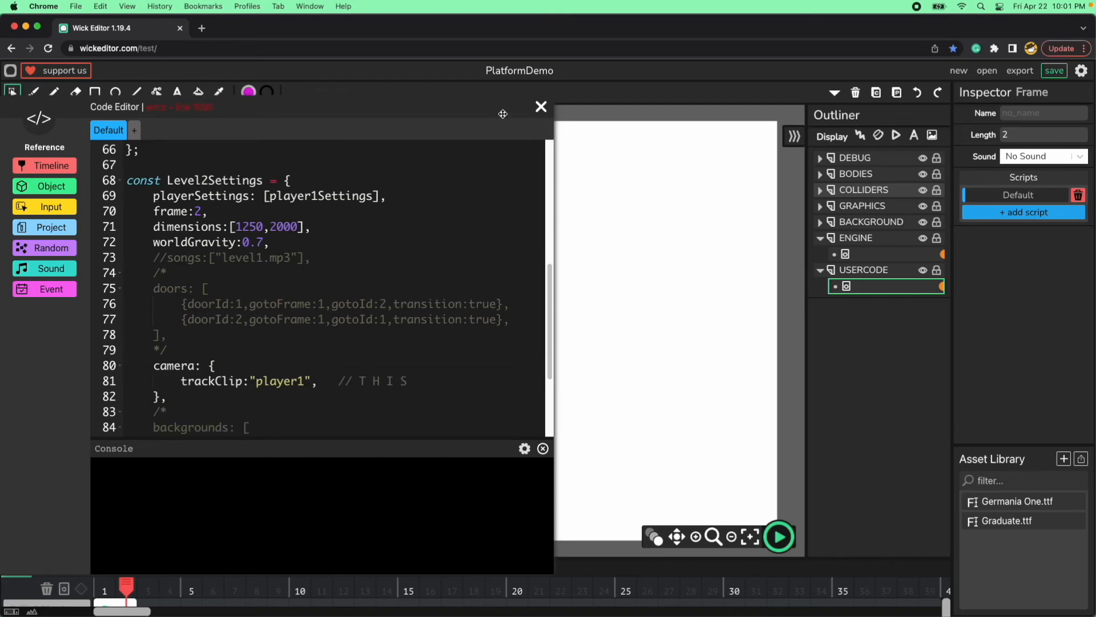
pyautogui.click(542, 107)
pyautogui.click(455, 298)
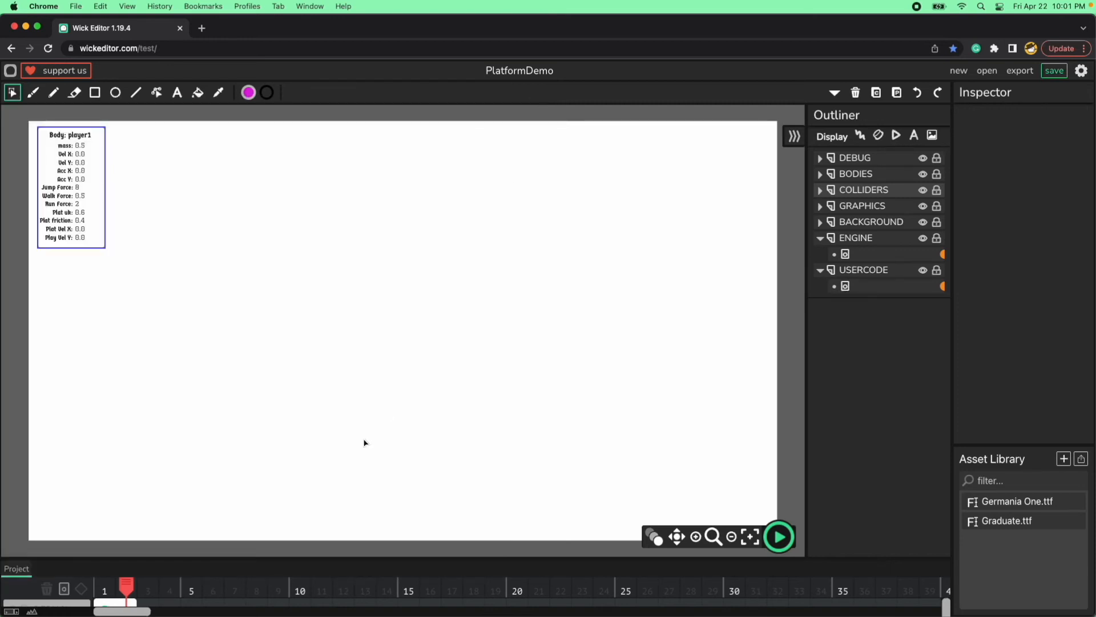
# Run a preview of the game to check the starting level, and stop it.
pyautogui.click(780, 537)
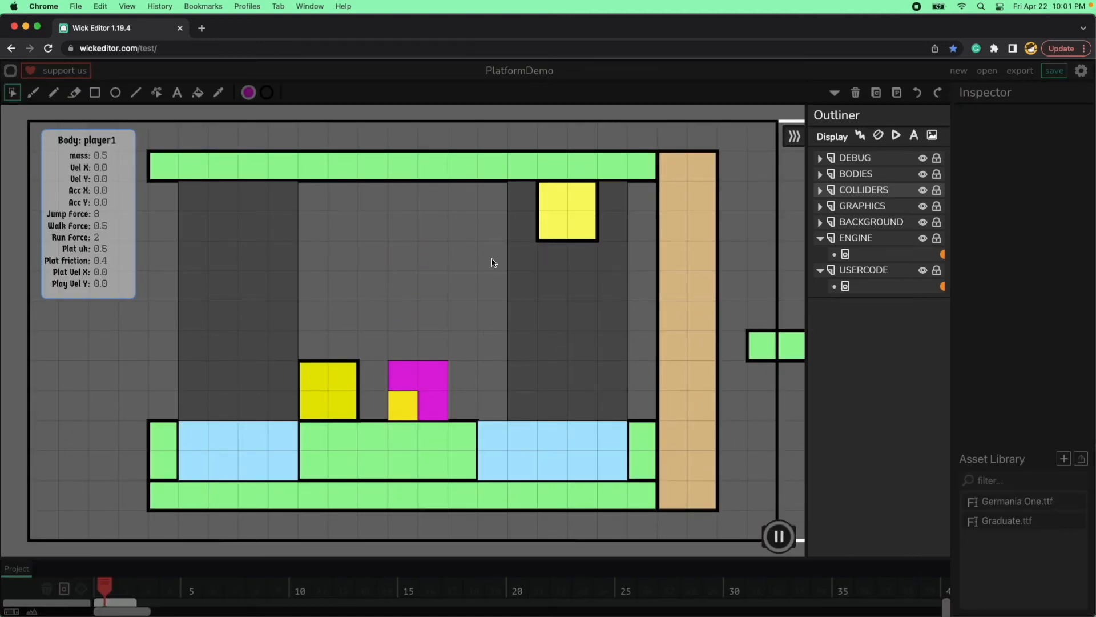
pyautogui.click(779, 536)
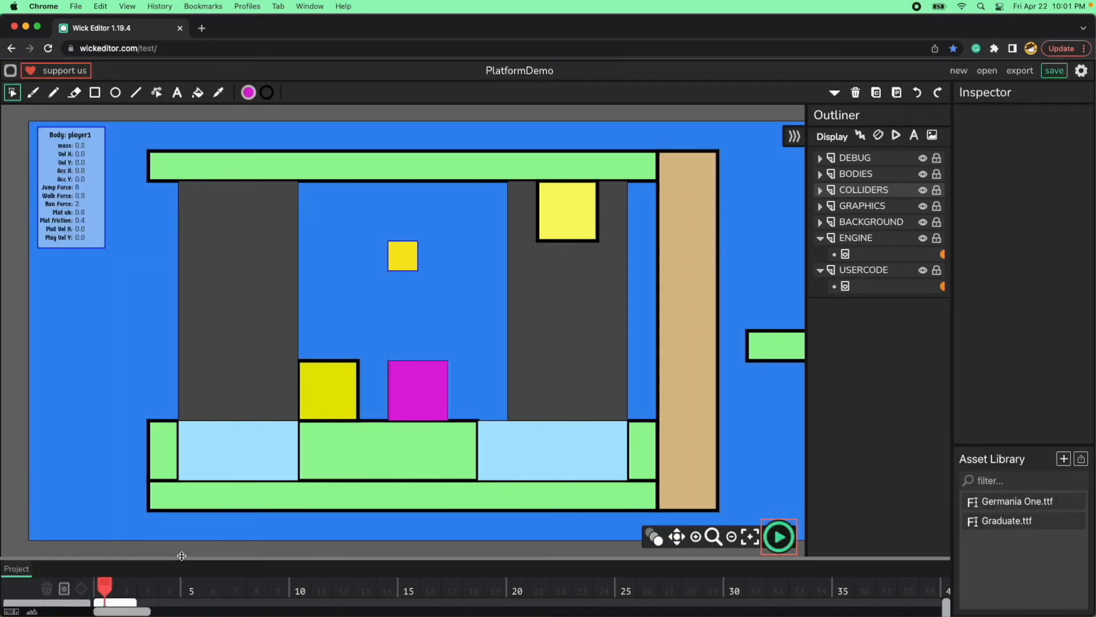
# Copy the player1 clip from frame 1 into frame 2 of the BODIES layer at the same position, and check its name.
pyautogui.moveTo(181, 558); pyautogui.dragTo(197, 352)
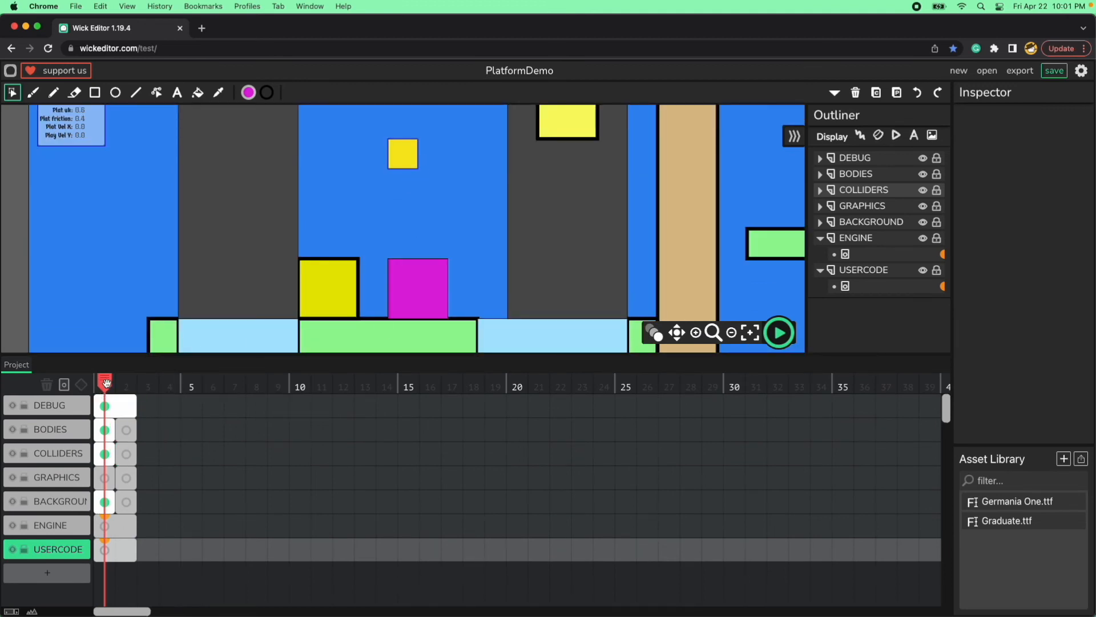
pyautogui.click(402, 160)
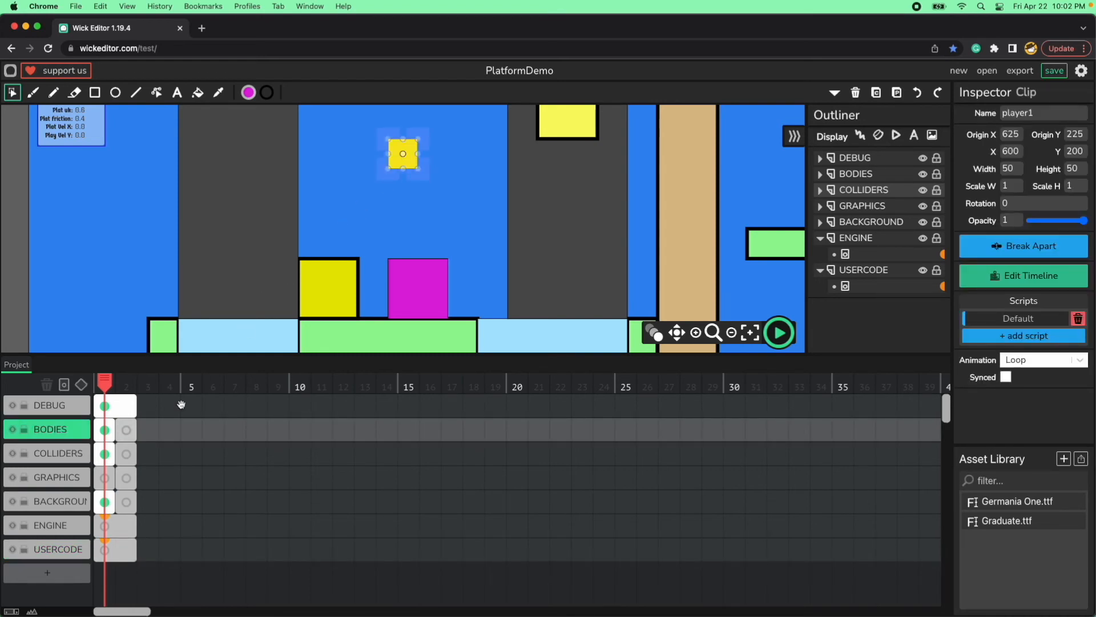
pyautogui.click(126, 430)
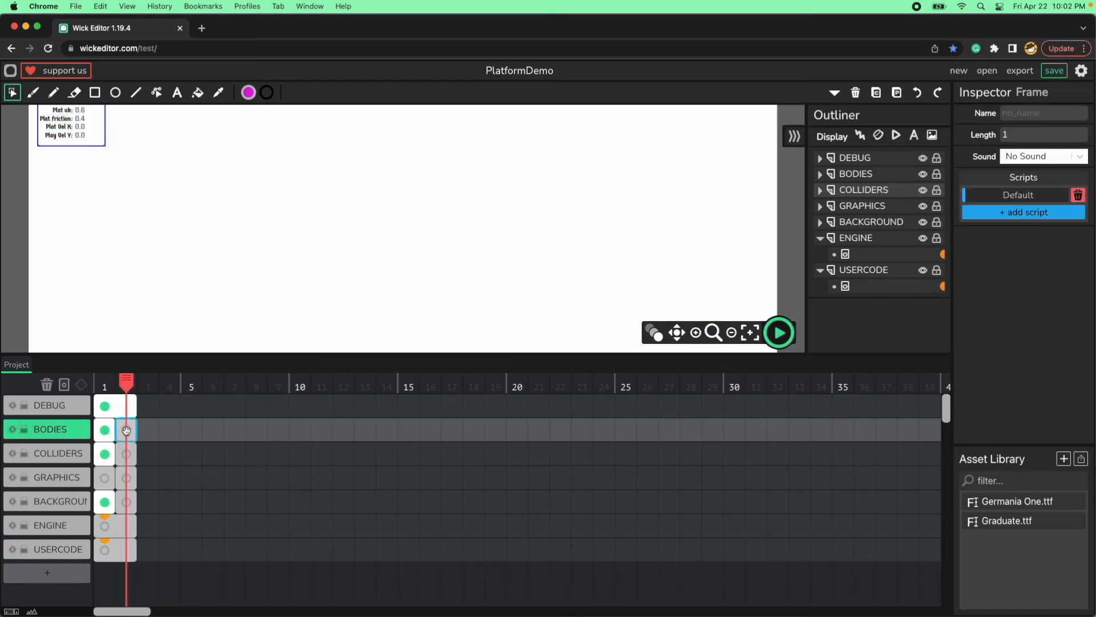
pyautogui.click(307, 240)
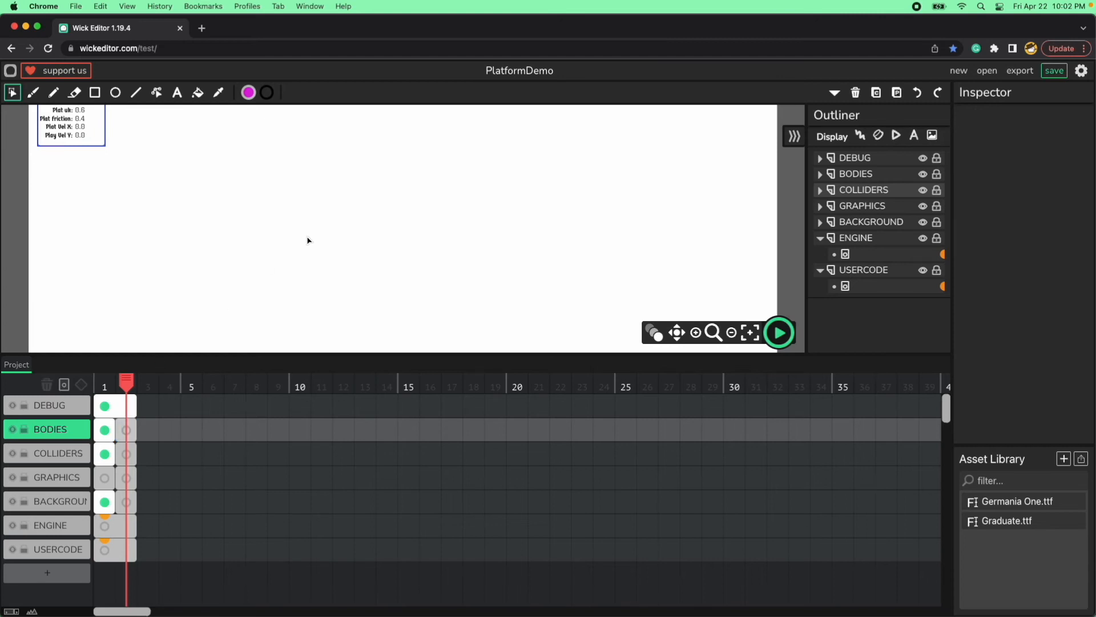
pyautogui.hotkey('ctrl', 'v')
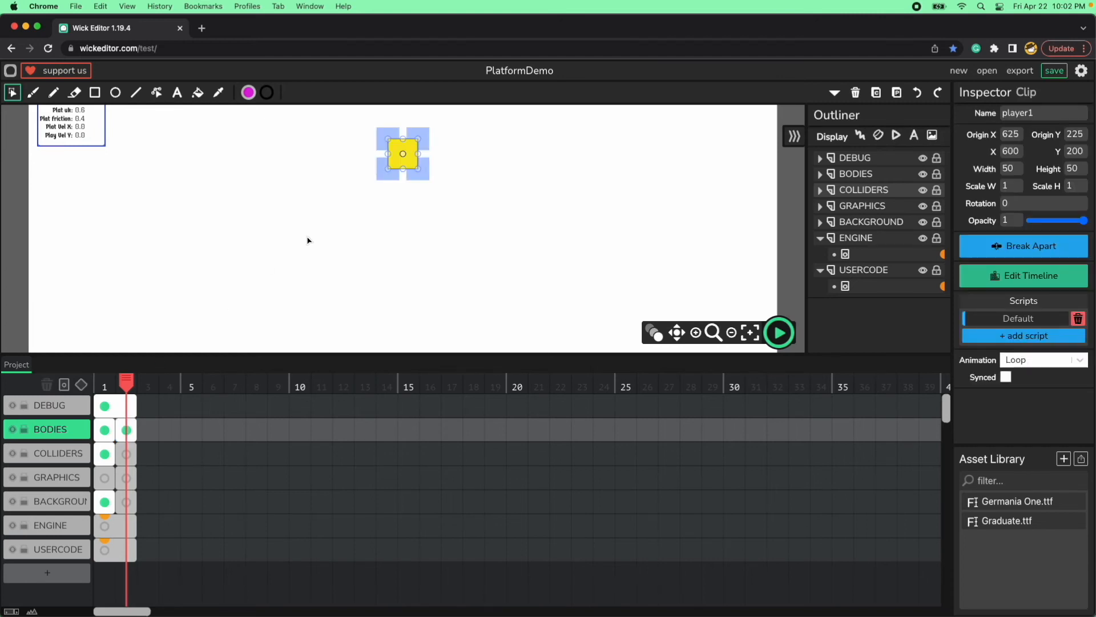
pyautogui.click(421, 172)
pyautogui.click(411, 169)
pyautogui.doubleClick(1017, 114)
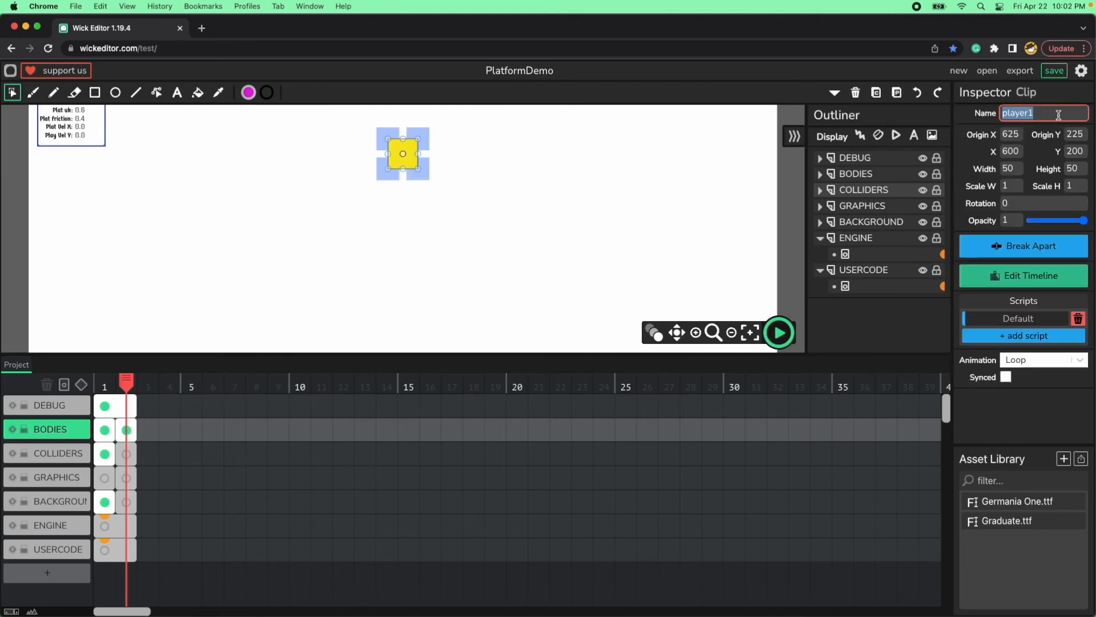
# Open the USERCODE frame's script and check the playerSettings entries in Level1Settings and Level2Settings.
pyautogui.click(942, 286)
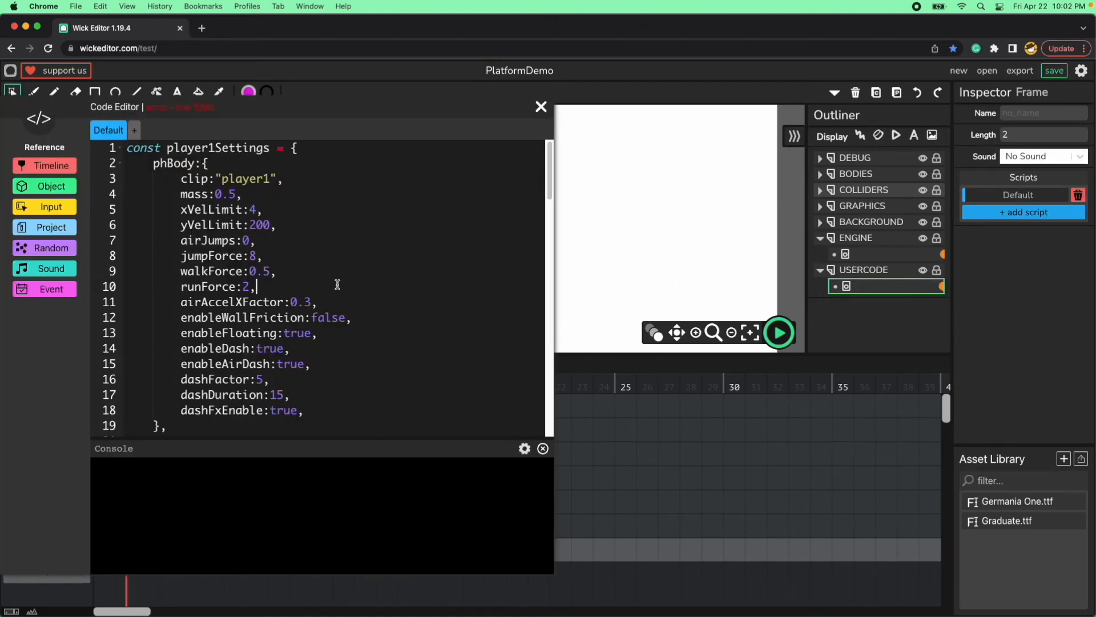
pyautogui.scroll(-12, 340, 284)
pyautogui.scroll(-9, 337, 284)
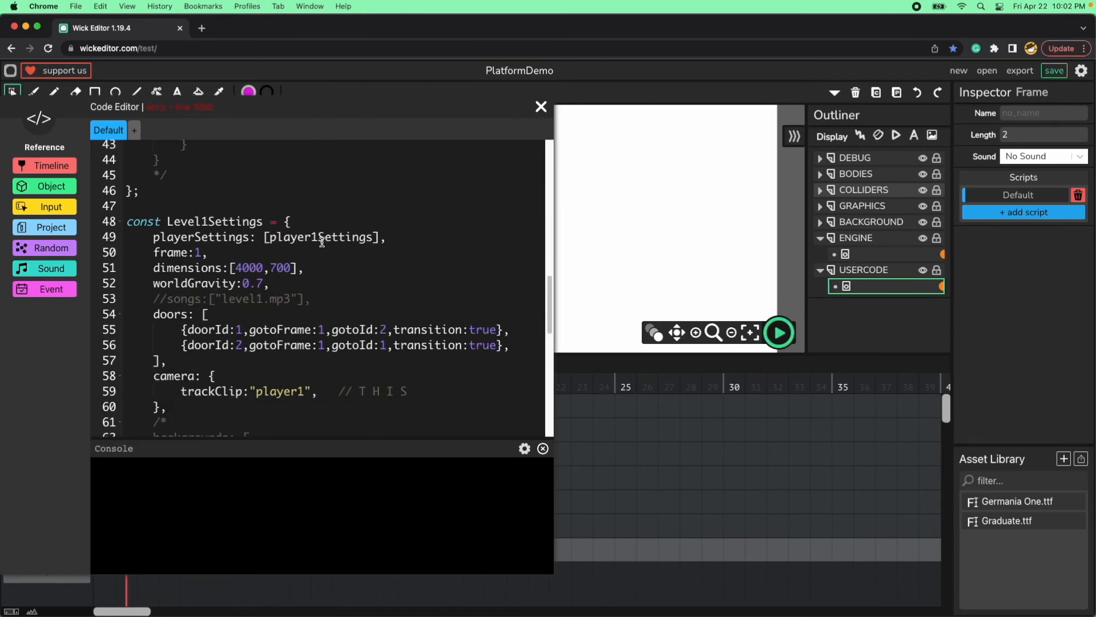
pyautogui.doubleClick(300, 239)
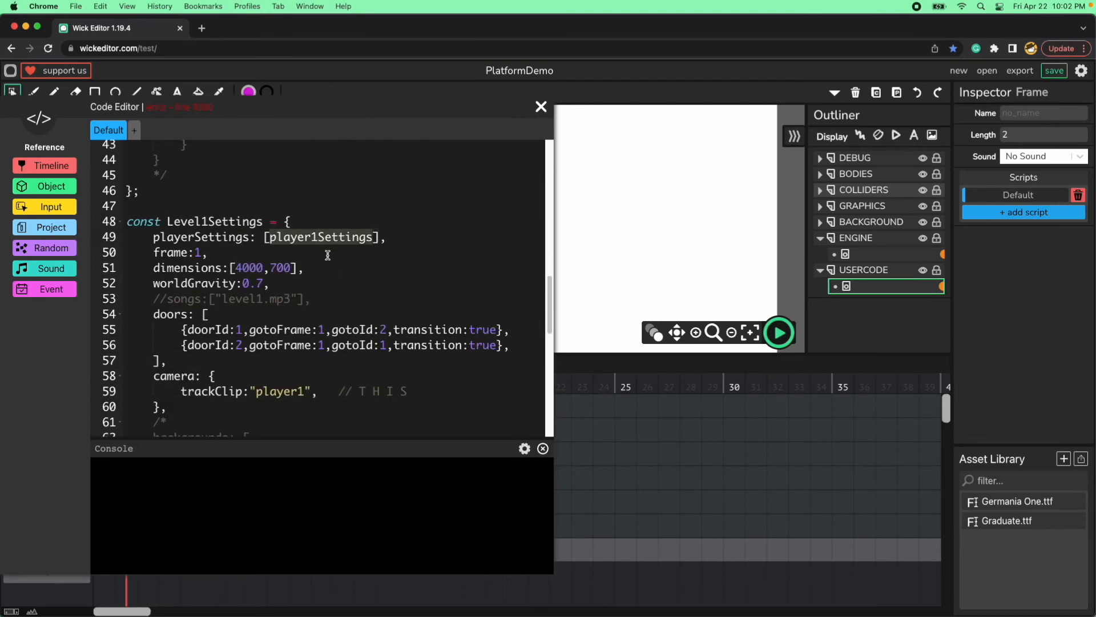
pyautogui.scroll(3, 306, 254)
pyautogui.scroll(-5, 308, 257)
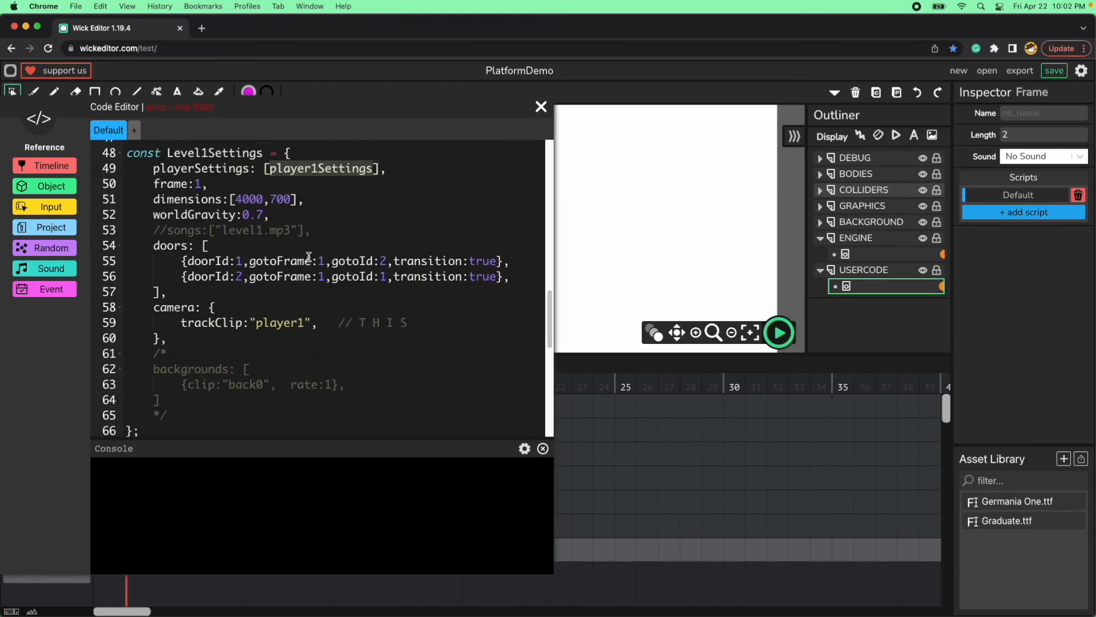
pyautogui.scroll(-7, 308, 257)
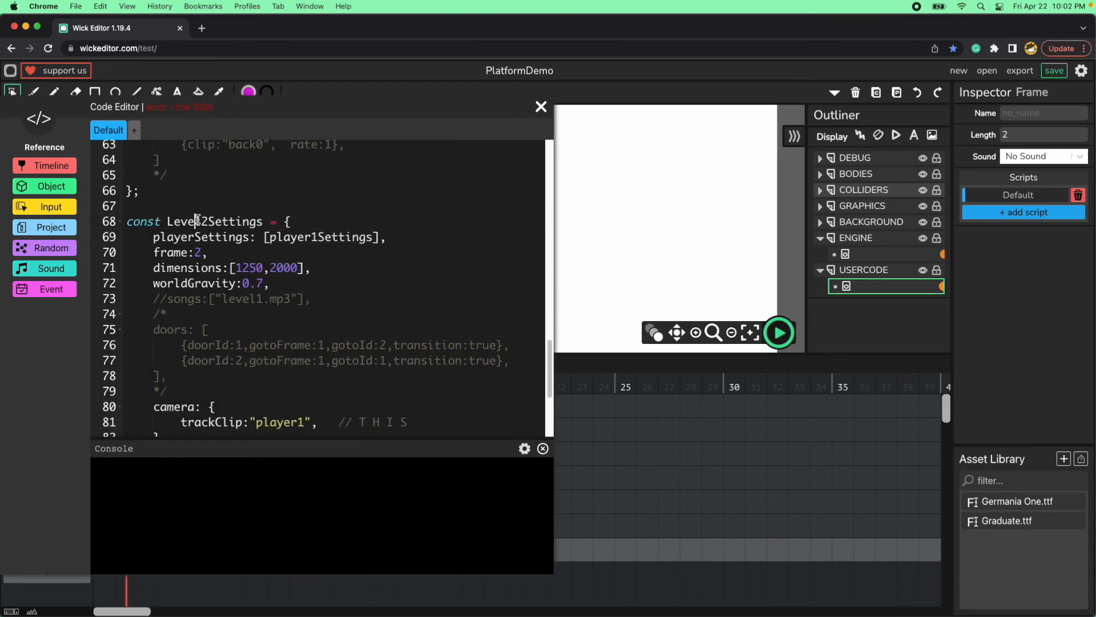
pyautogui.doubleClick(325, 238)
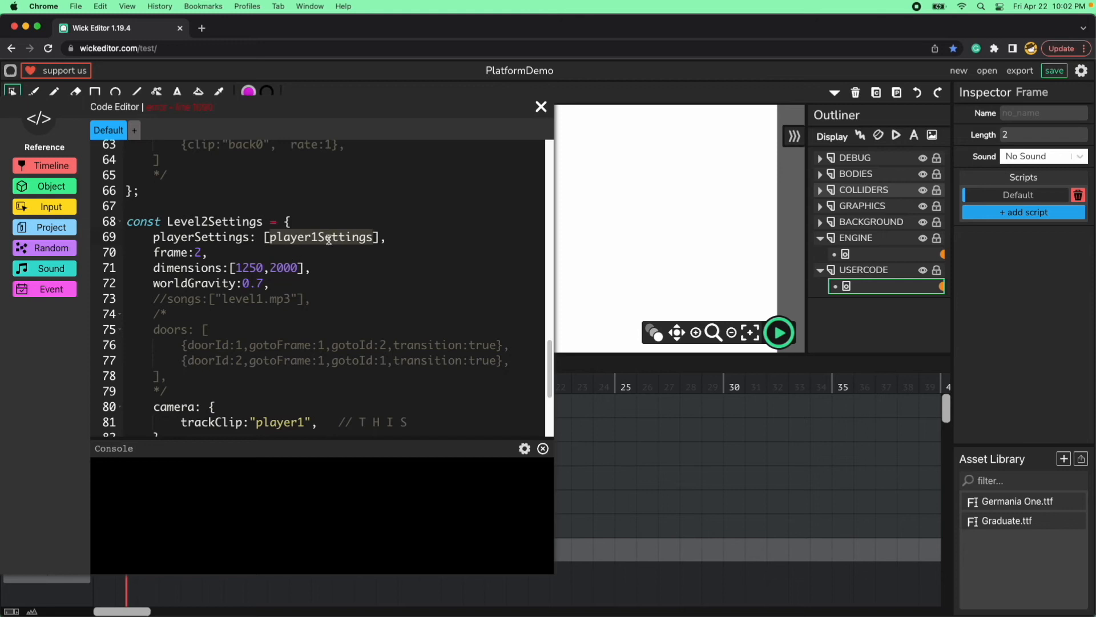
# Trace player1Settings back to its definition at the start of the script and check its clip name.
pyautogui.scroll(1, 290, 266)
pyautogui.scroll(5, 290, 266)
pyautogui.scroll(-2, 290, 266)
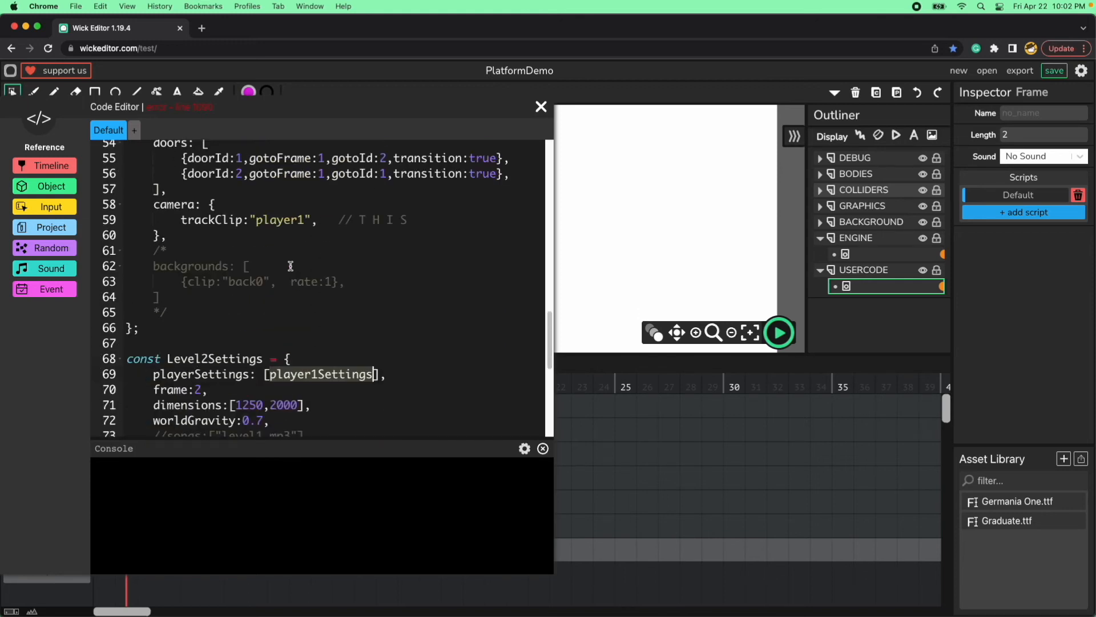
pyautogui.scroll(20, 290, 265)
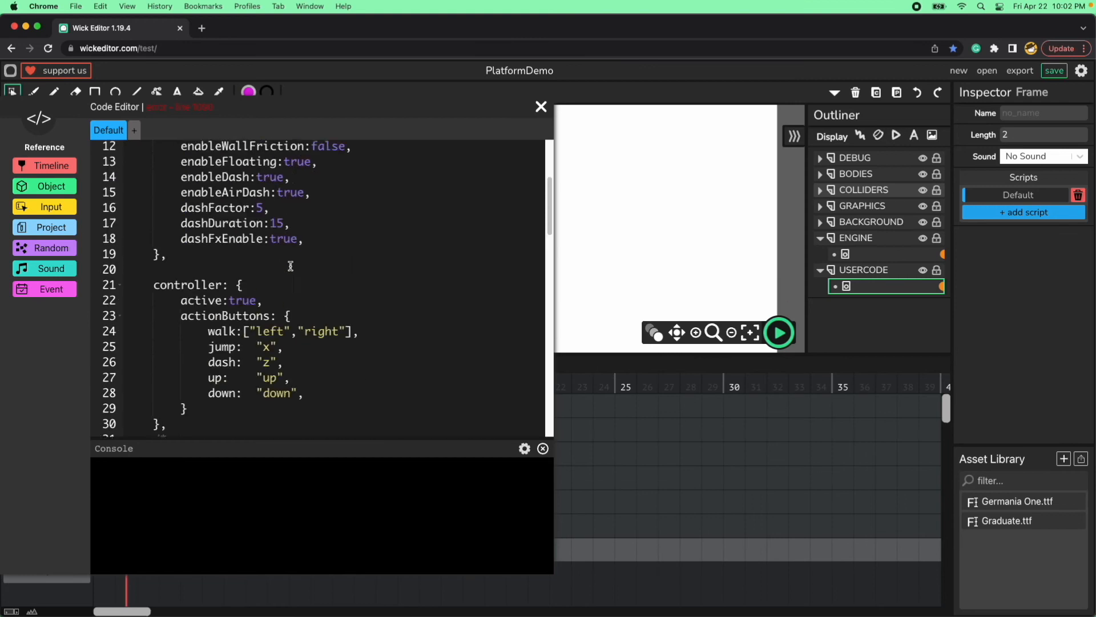
pyautogui.scroll(1, 290, 267)
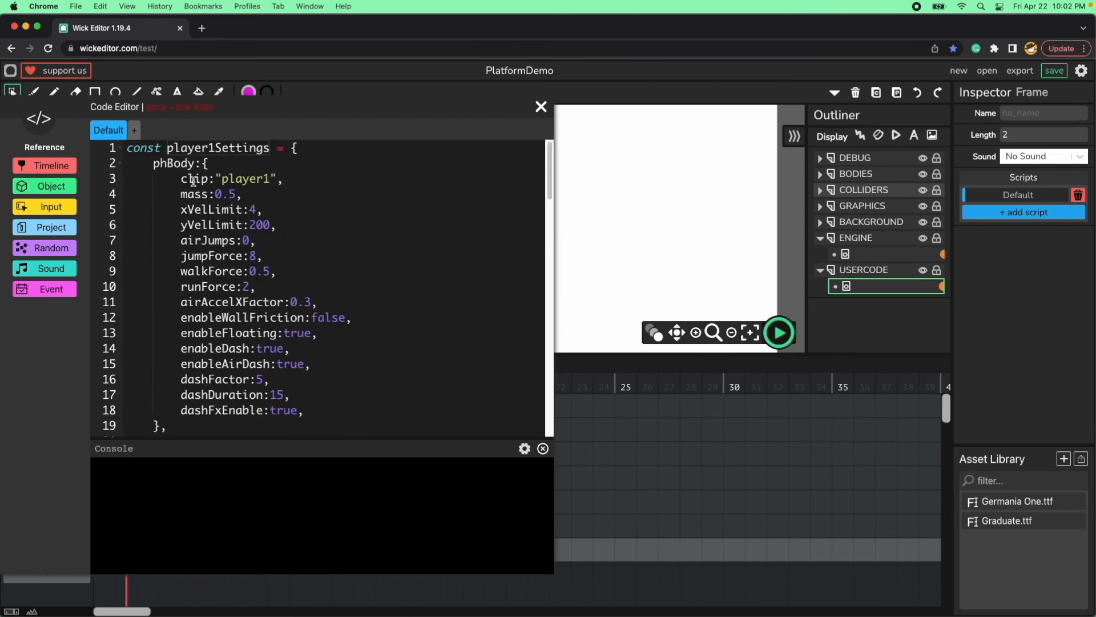
pyautogui.doubleClick(251, 178)
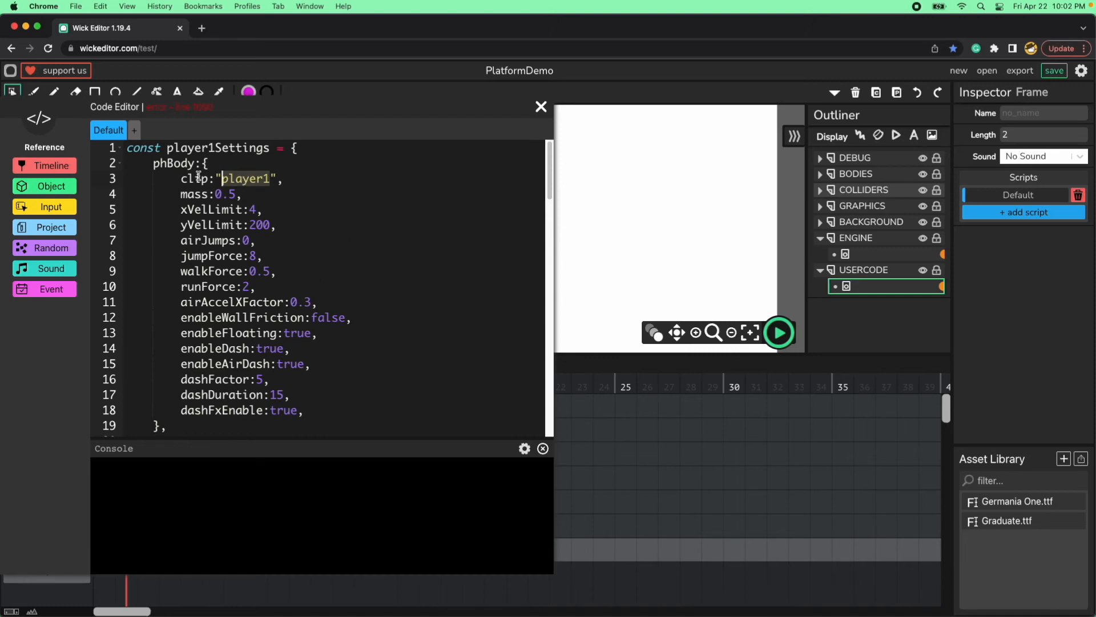
# Fold the player1Settings and Level1Settings blocks, and check the camera's trackClip in Level2Settings.
pyautogui.click(119, 149)
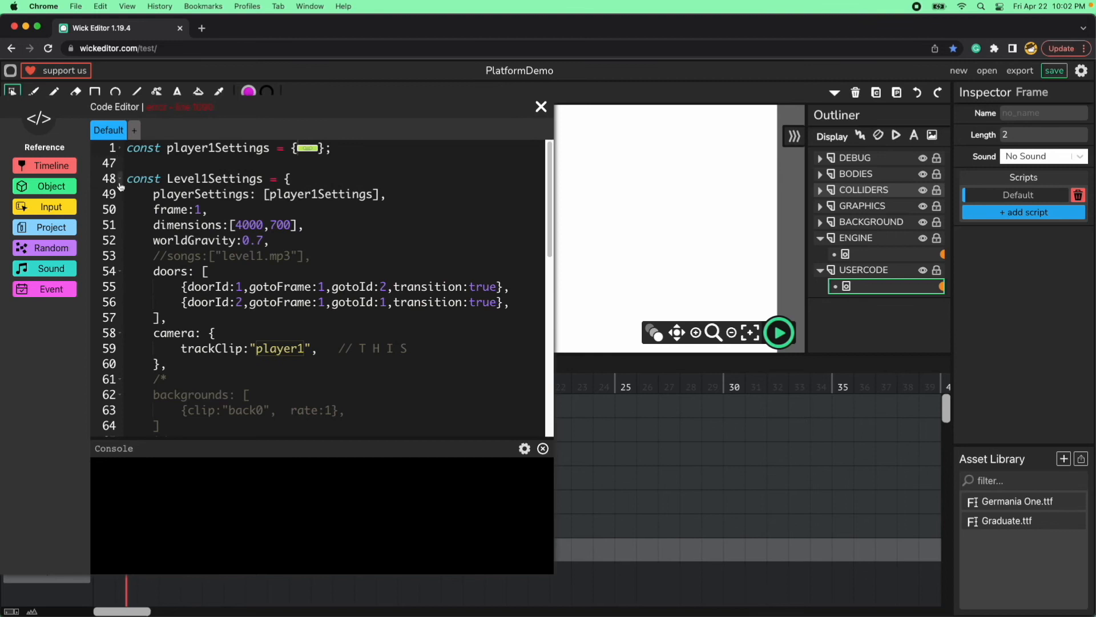
pyautogui.click(120, 179)
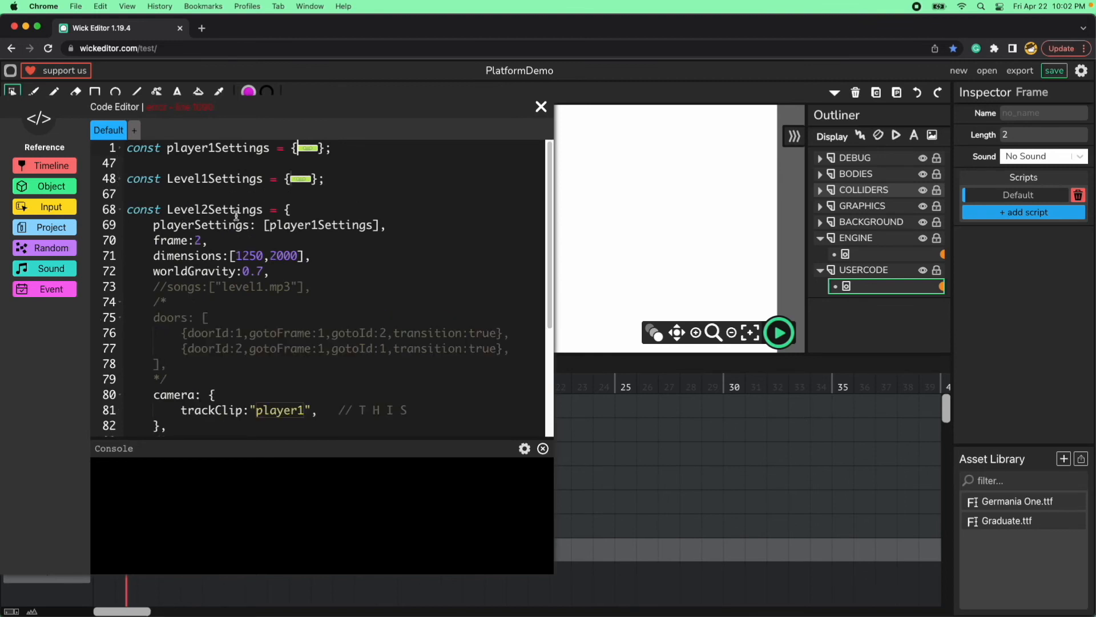
pyautogui.scroll(-3, 300, 289)
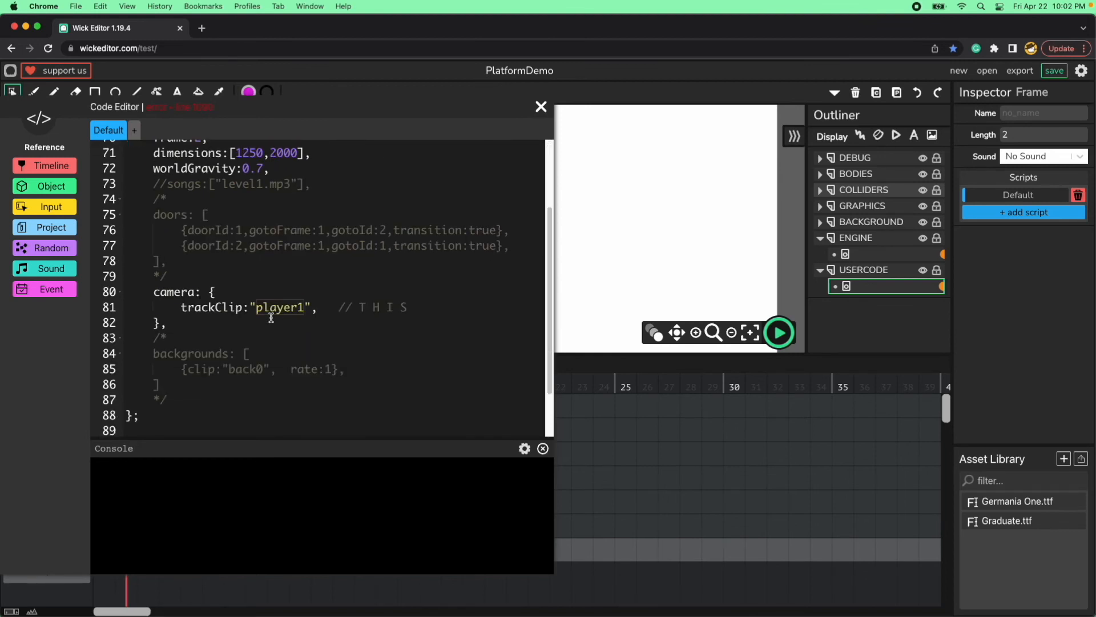
pyautogui.doubleClick(209, 308)
pyautogui.doubleClick(279, 307)
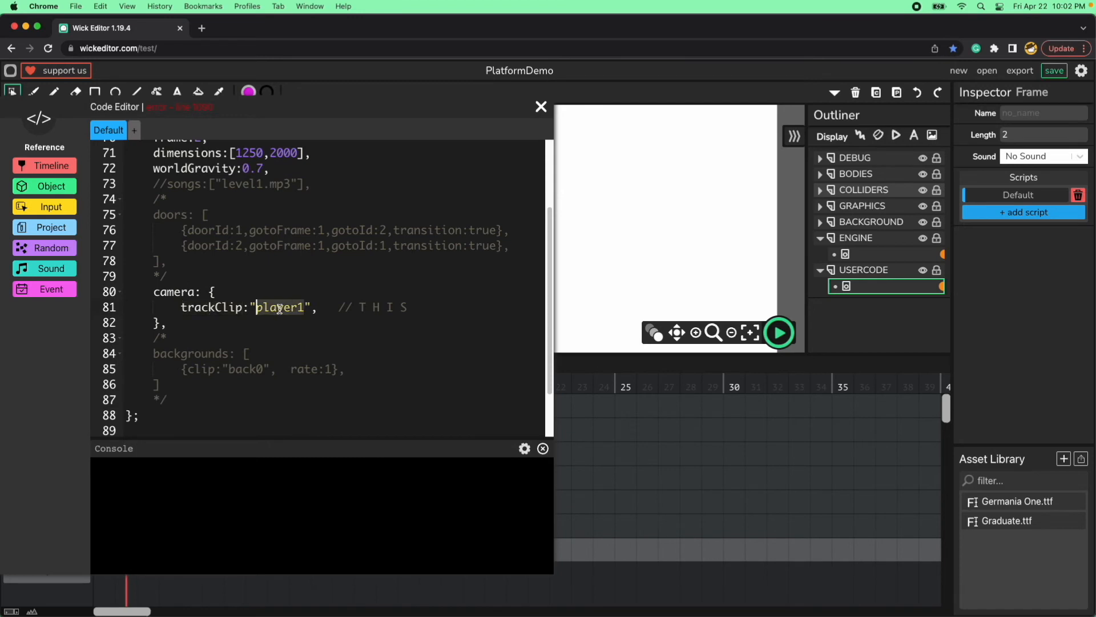
pyautogui.click(294, 334)
pyautogui.doubleClick(286, 308)
pyautogui.scroll(3, 237, 311)
pyautogui.scroll(1, 237, 313)
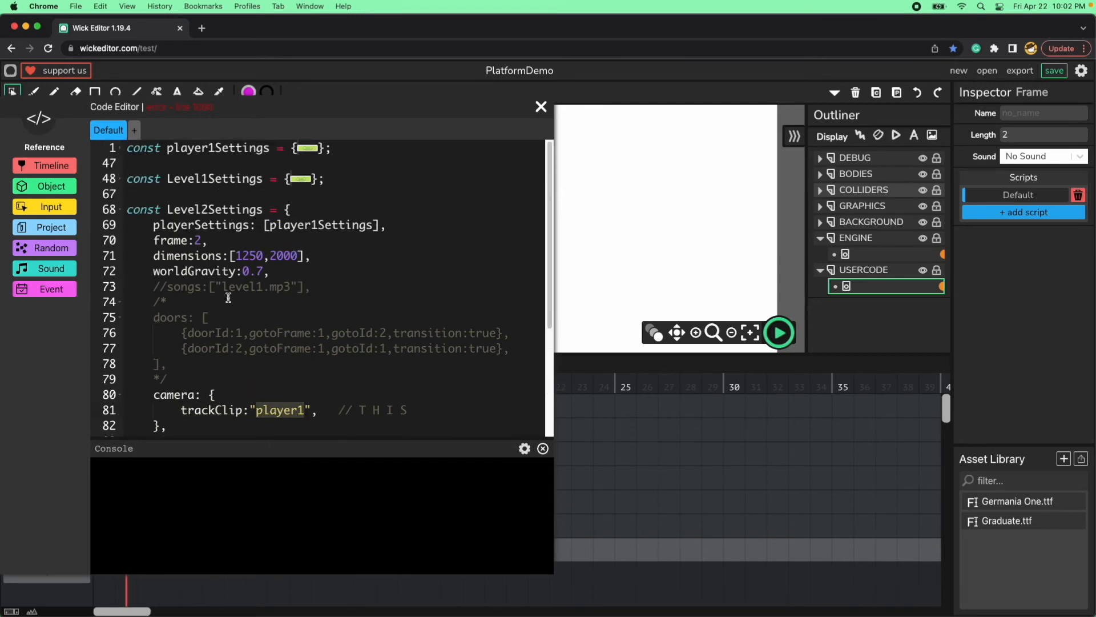
# Fold the Level2Settings block, change the PE.startLevel argument to 2 and close the code editor.
pyautogui.click(123, 211)
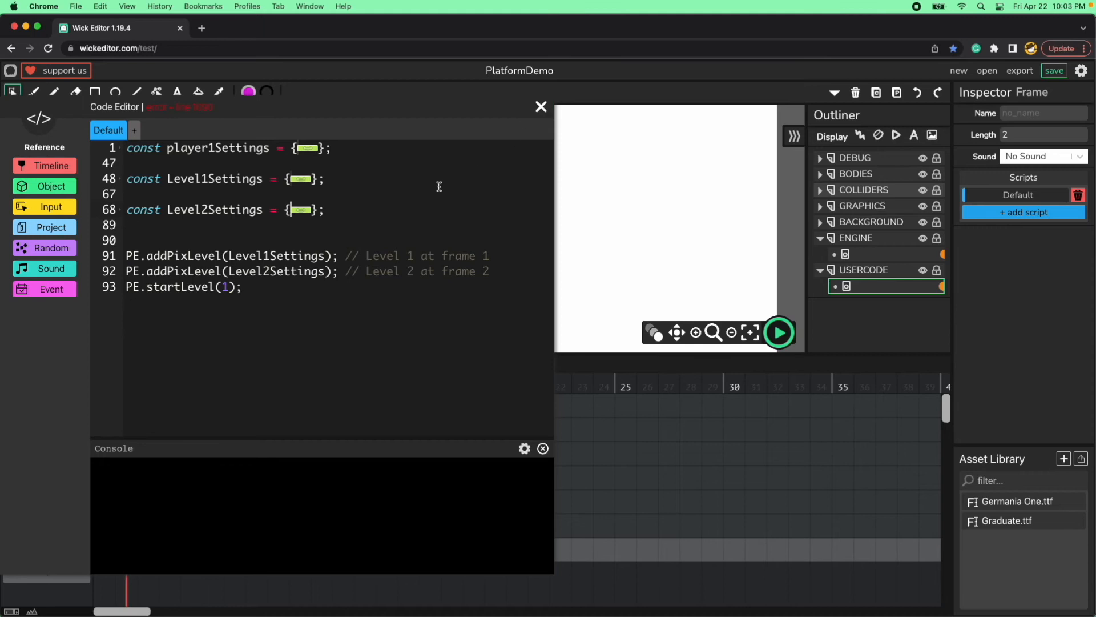
pyautogui.doubleClick(227, 287)
pyautogui.press('BackSpace')
pyautogui.click(540, 106)
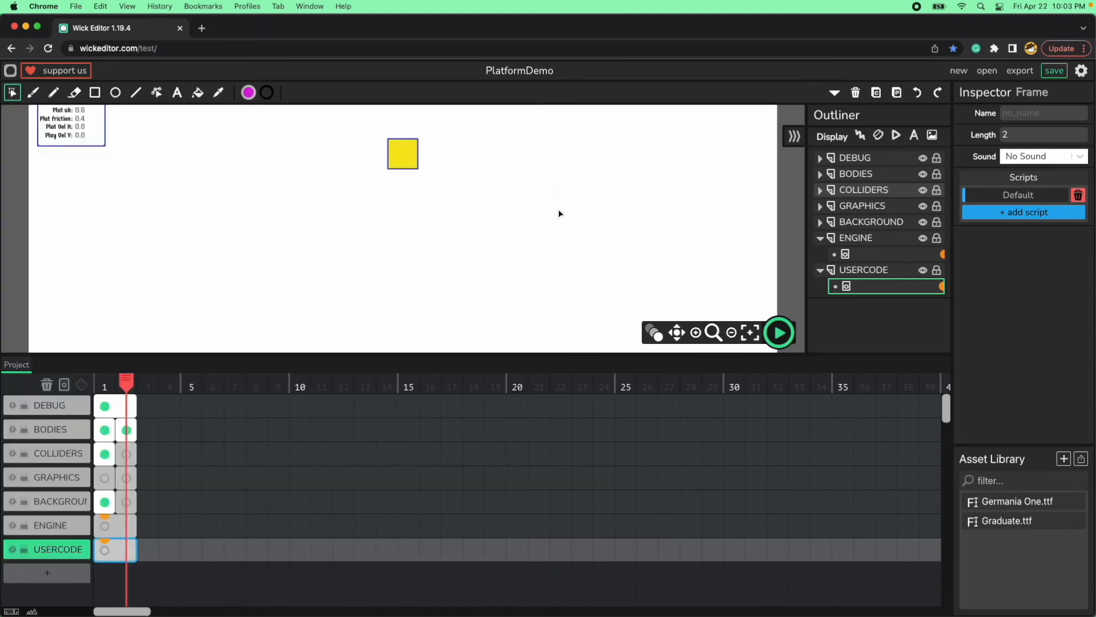
# Preview level 2 and stop it, then shrink the timeline area and recenter the canvas.
pyautogui.click(775, 334)
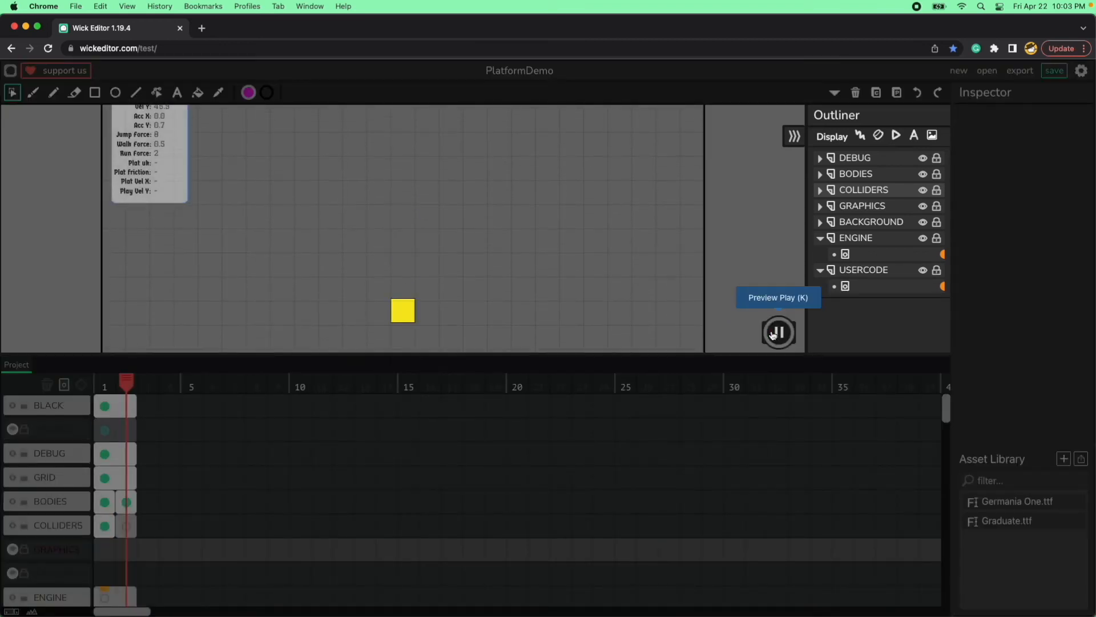
pyautogui.click(775, 334)
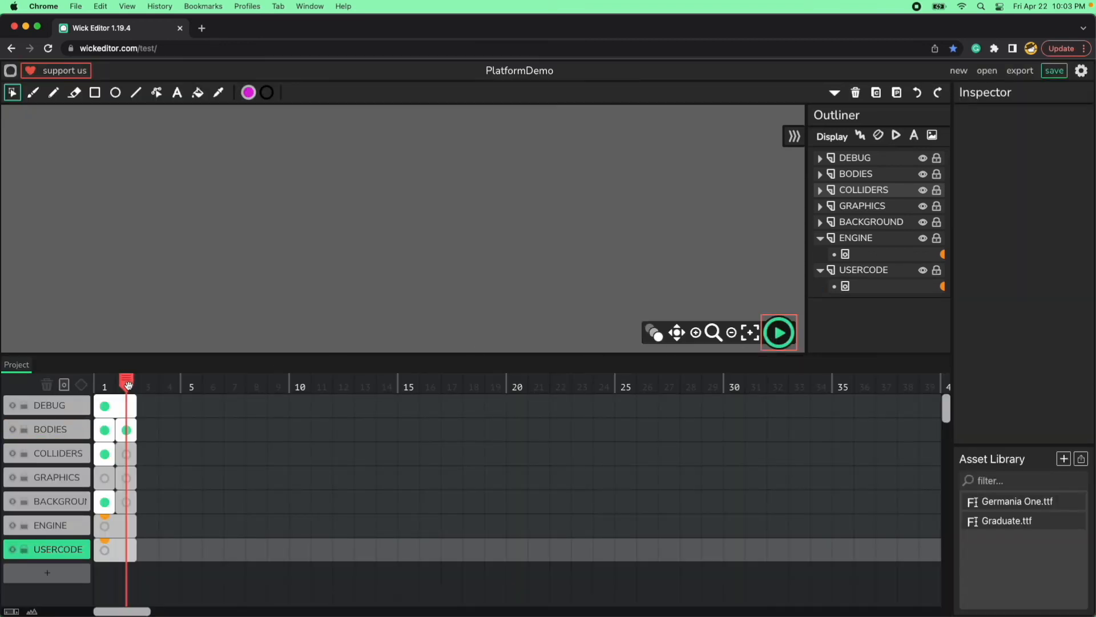
pyautogui.moveTo(196, 352); pyautogui.dragTo(196, 489)
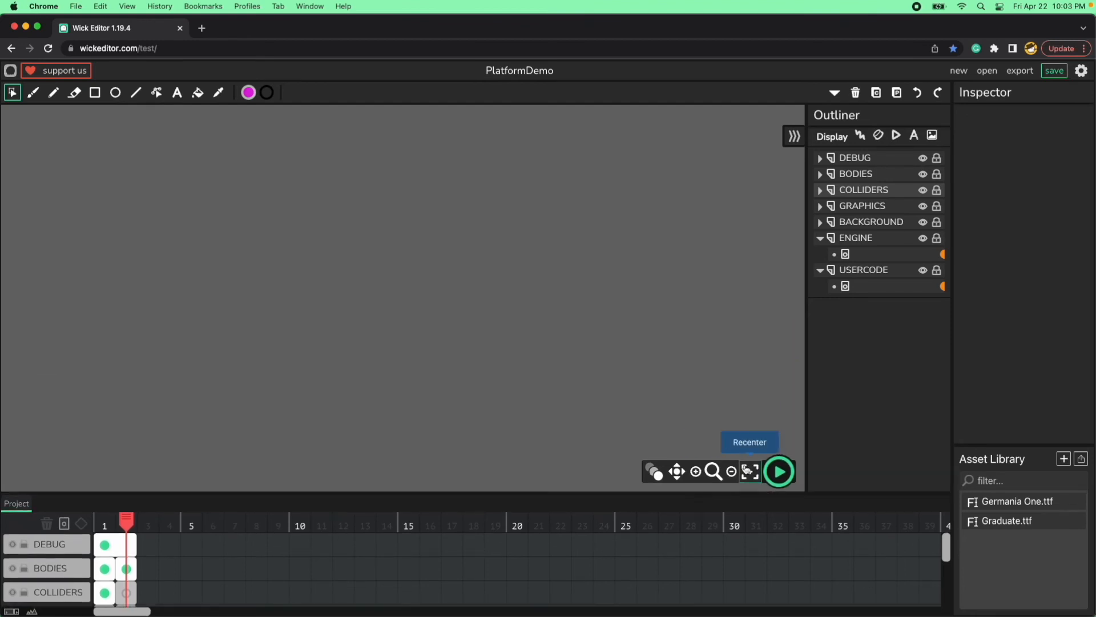
pyautogui.click(748, 470)
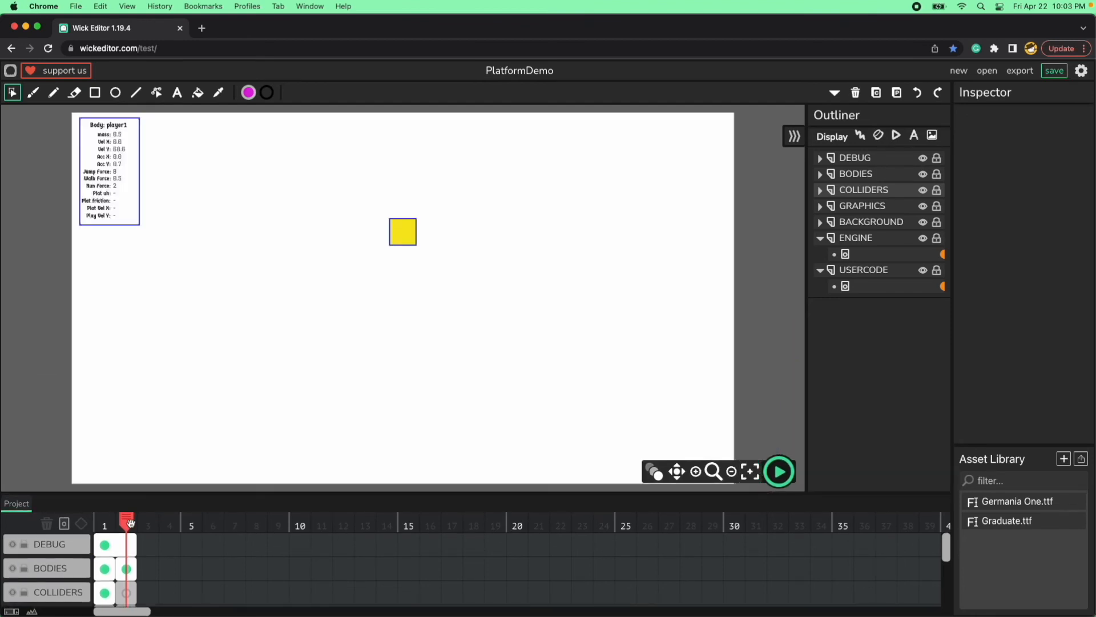
# Move the playhead to frame 1 and run the preview several times to check level 2's start and bounds.
pyautogui.moveTo(129, 522); pyautogui.dragTo(111, 525)
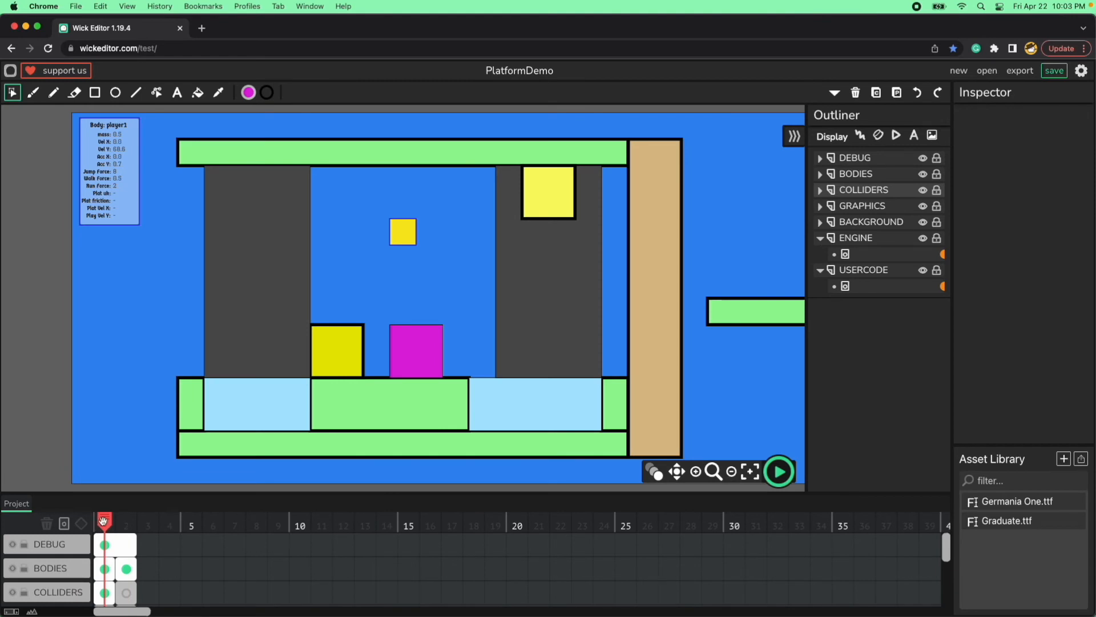
pyautogui.click(780, 472)
pyautogui.click(780, 472)
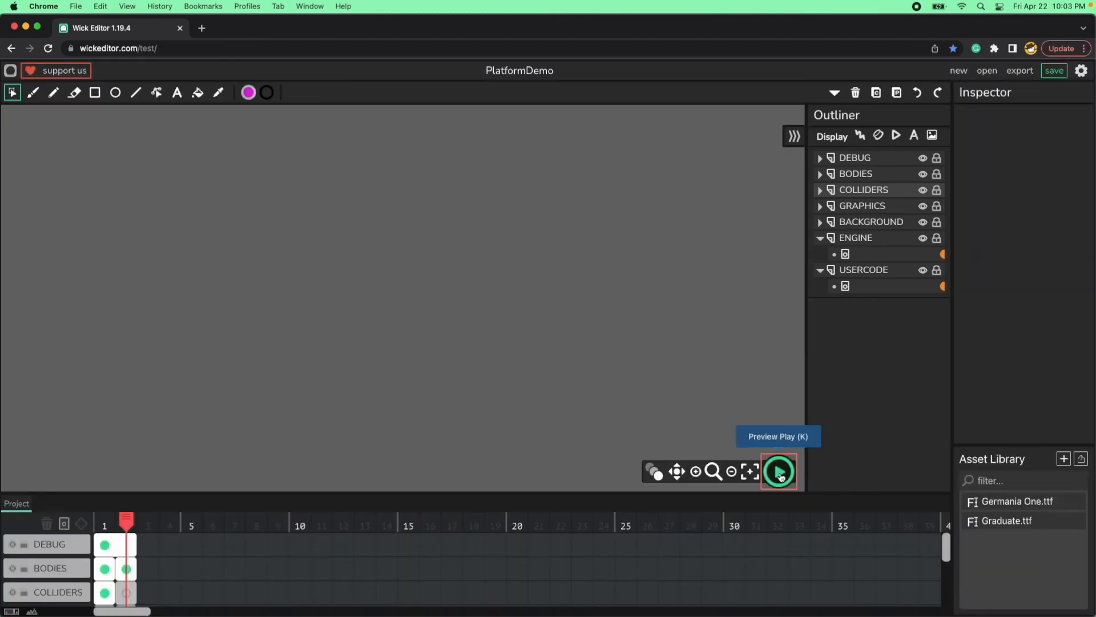
pyautogui.click(780, 472)
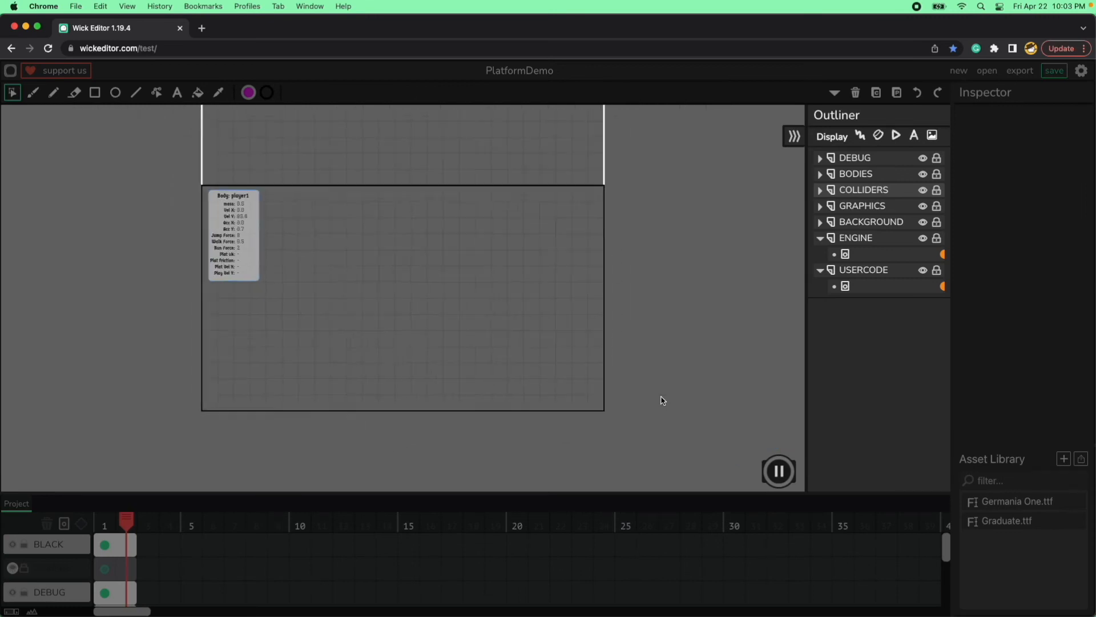
pyautogui.click(780, 471)
pyautogui.click(781, 471)
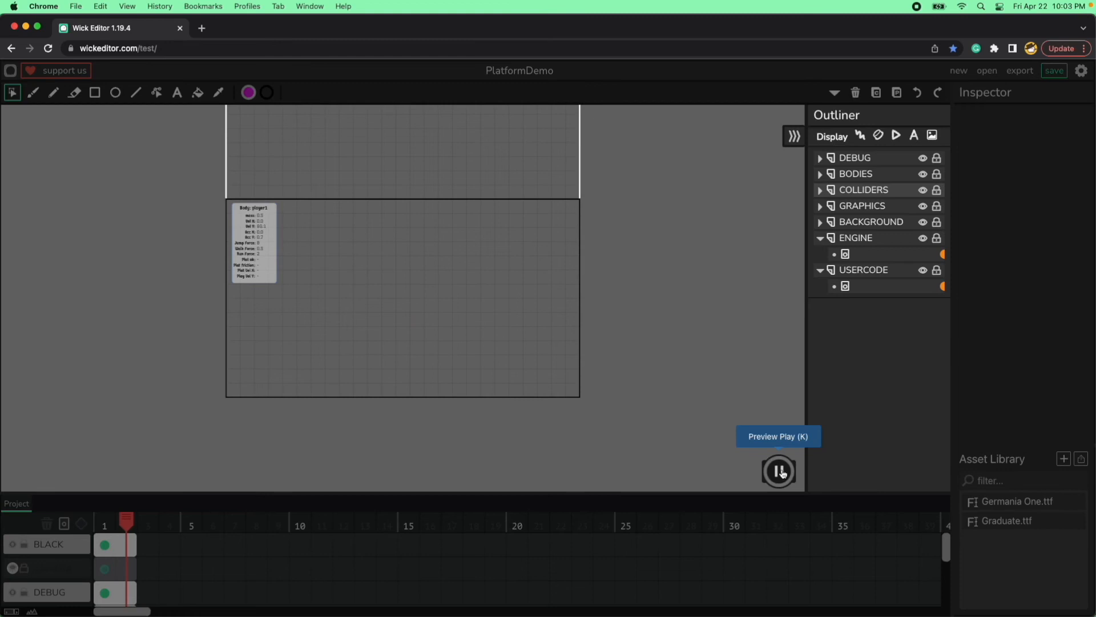
pyautogui.click(780, 472)
pyautogui.click(780, 472)
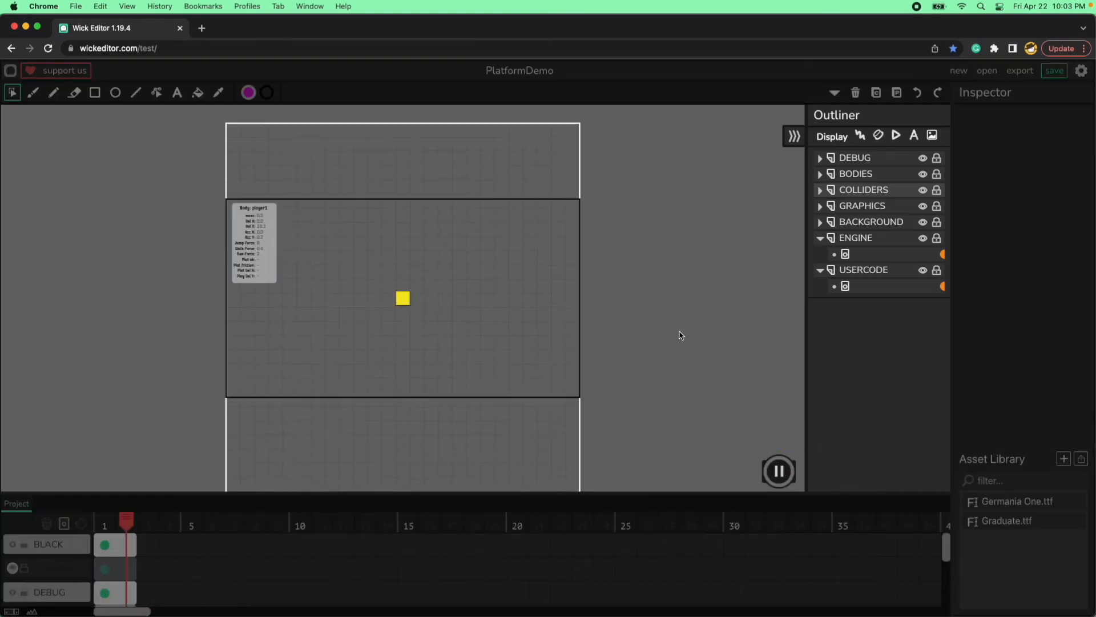
pyautogui.click(779, 471)
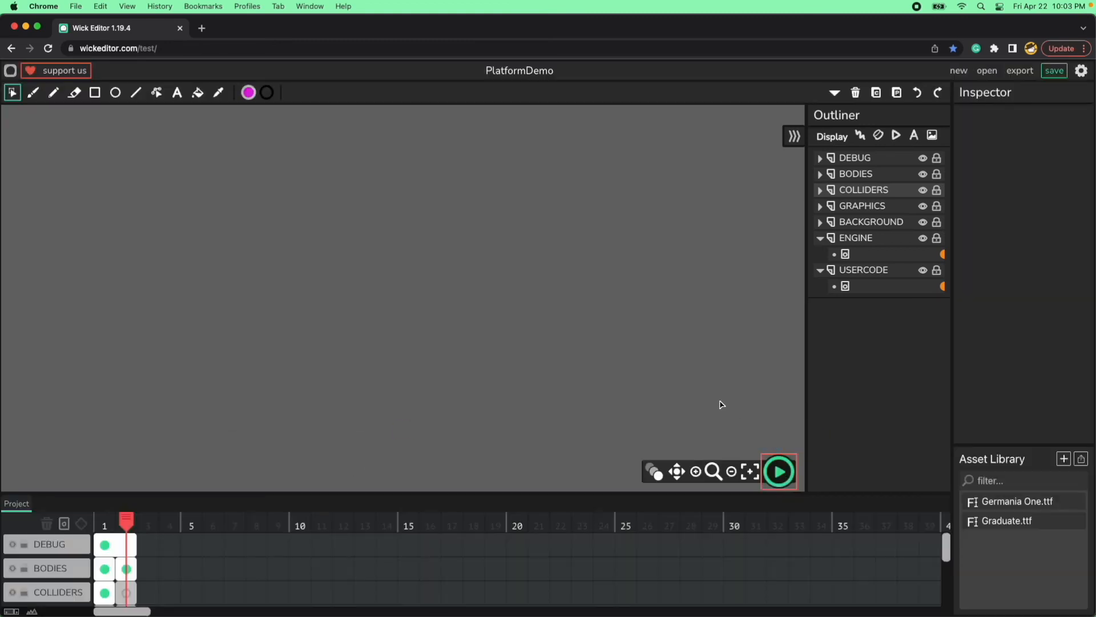
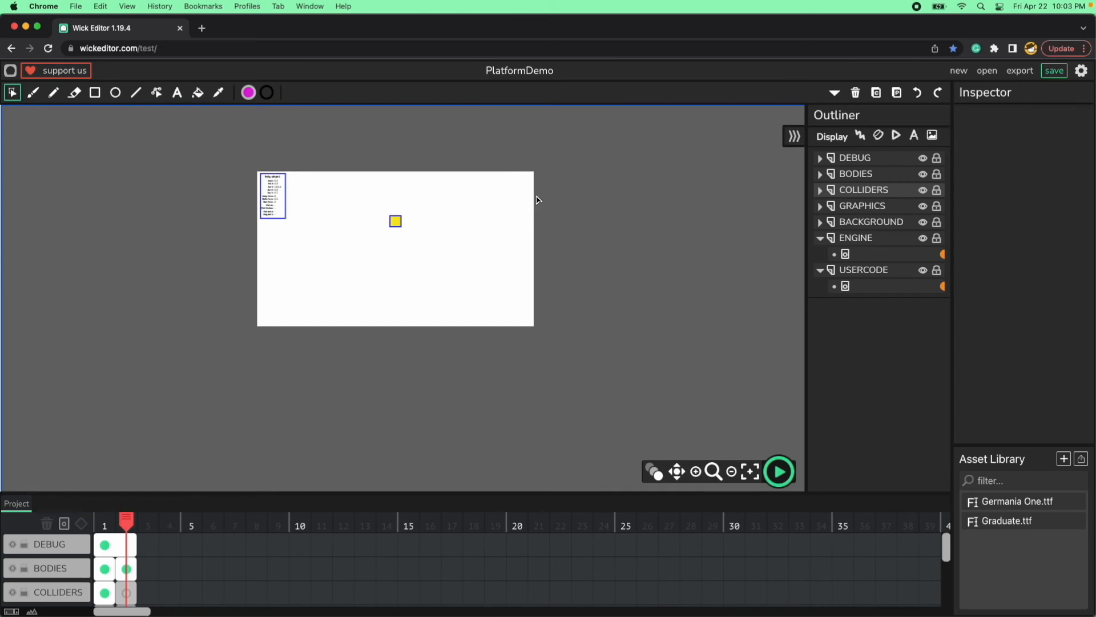
# Check the dimensions in the Level2Settings block of the USERCODE script, folding Level1Settings on the way and closing the code editor.
pyautogui.click(943, 288)
pyautogui.scroll(-3, 302, 305)
pyautogui.scroll(-5, 304, 315)
pyautogui.scroll(-4, 304, 317)
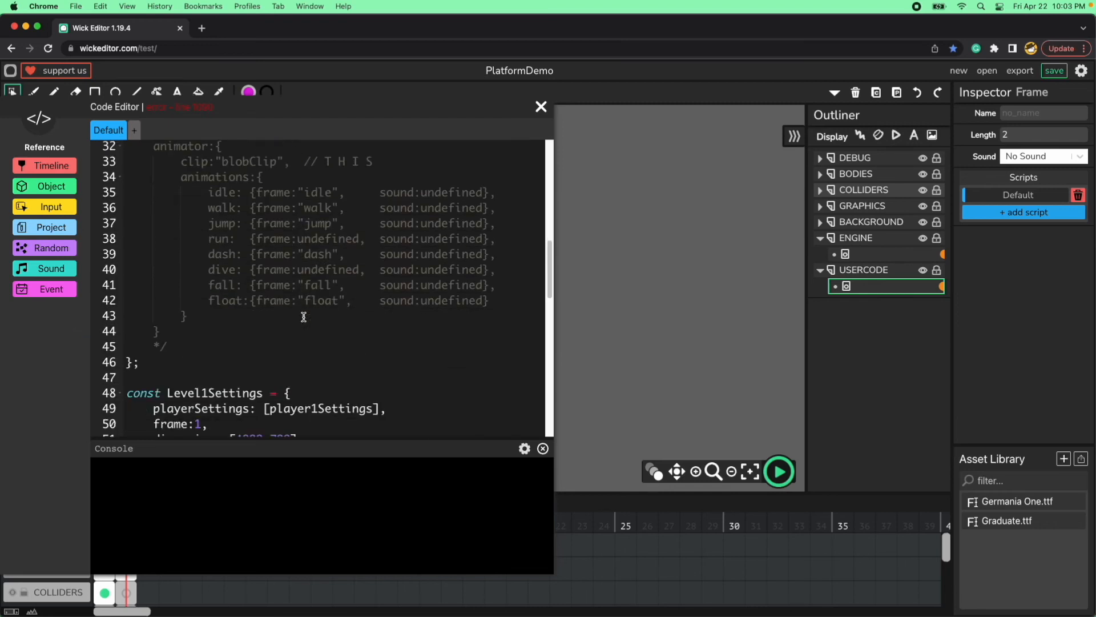
pyautogui.click(121, 324)
pyautogui.scroll(-2, 229, 342)
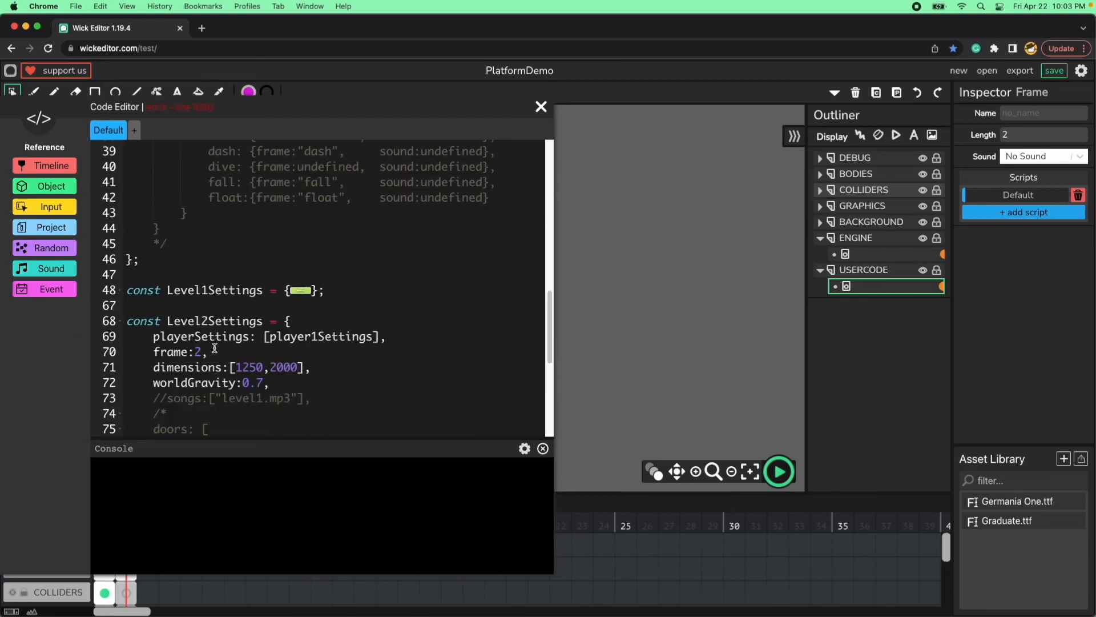
pyautogui.doubleClick(249, 298)
pyautogui.doubleClick(284, 298)
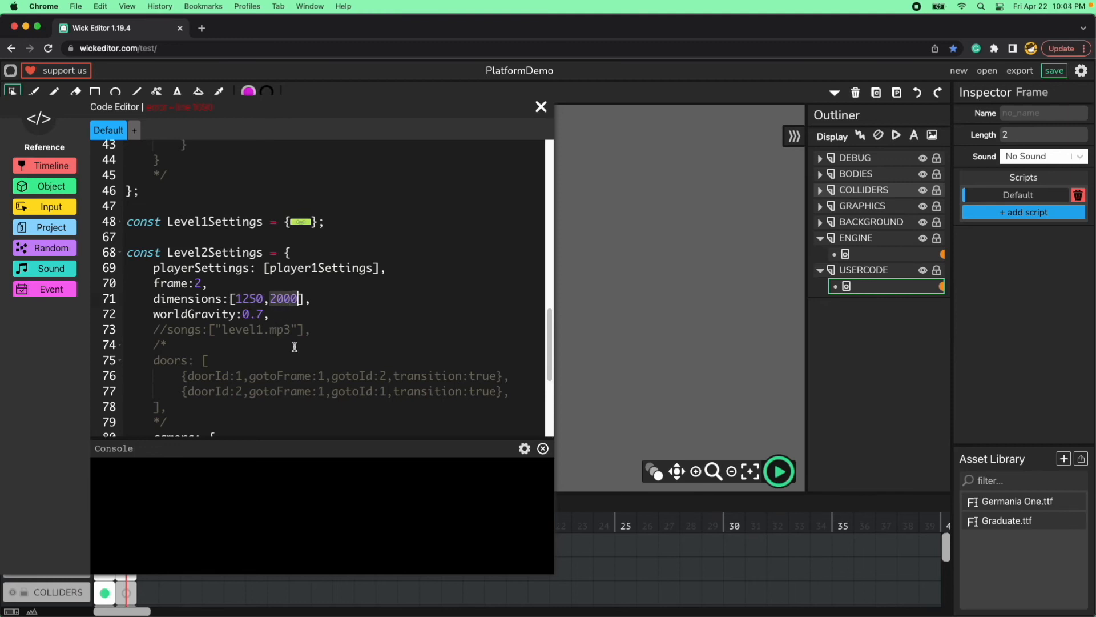
pyautogui.click(540, 106)
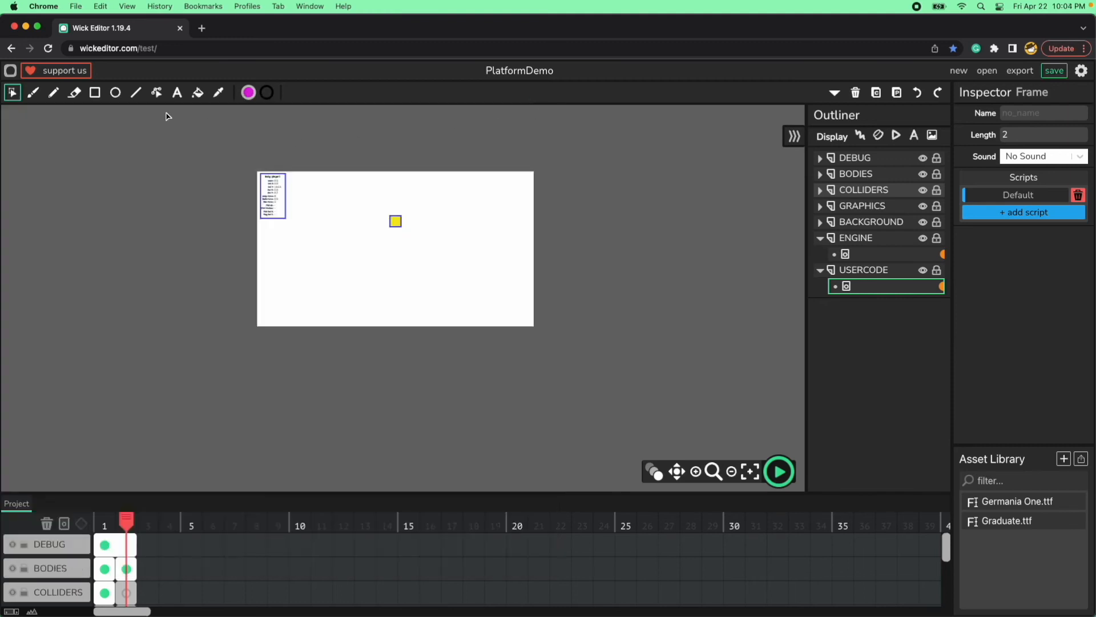
# Draw a magenta rectangle about 279 by 271 across the lower edge of the frame 2 canvas and select it.
pyautogui.click(94, 93)
pyautogui.moveTo(318, 283); pyautogui.dragTo(380, 343)
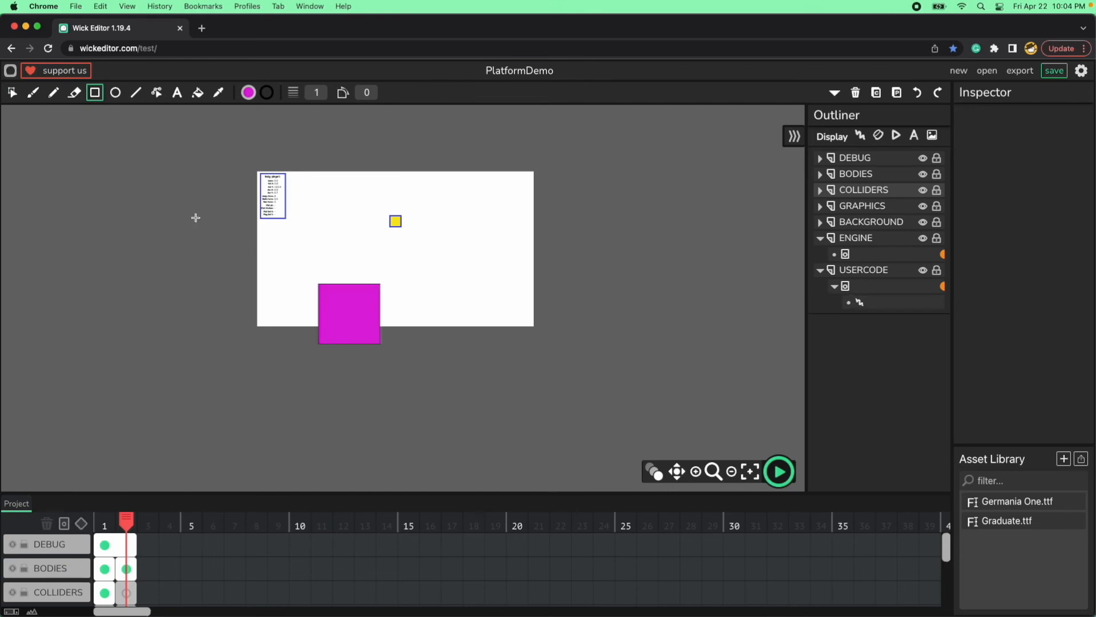
pyautogui.click(8, 95)
pyautogui.click(362, 331)
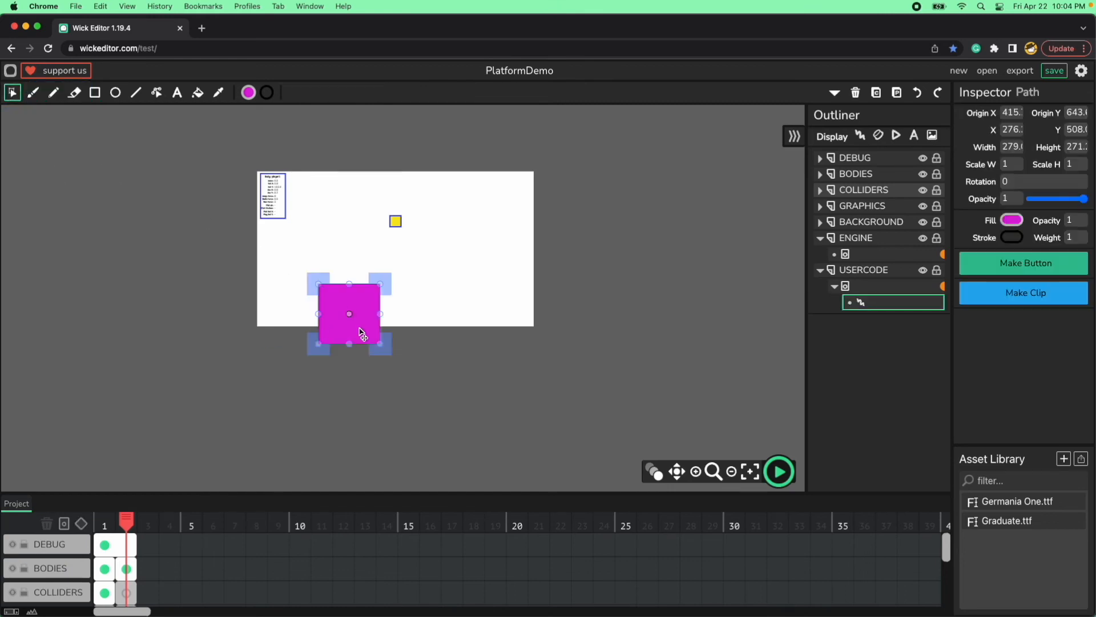
# Try a light blue fill on the rectangle.
pyautogui.click(1012, 222)
pyautogui.click(948, 229)
pyautogui.moveTo(947, 231); pyautogui.dragTo(945, 231)
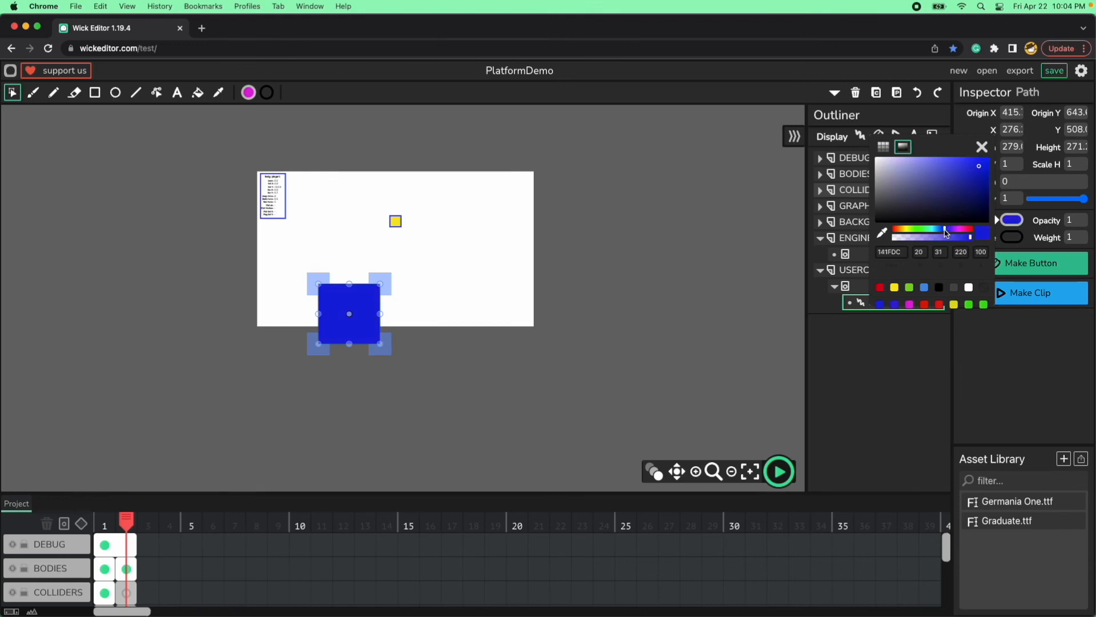
pyautogui.click(936, 163)
pyautogui.click(980, 149)
pyautogui.click(437, 372)
# Set the rectangle's fill to the peach colour F8C3A6.
pyautogui.click(351, 314)
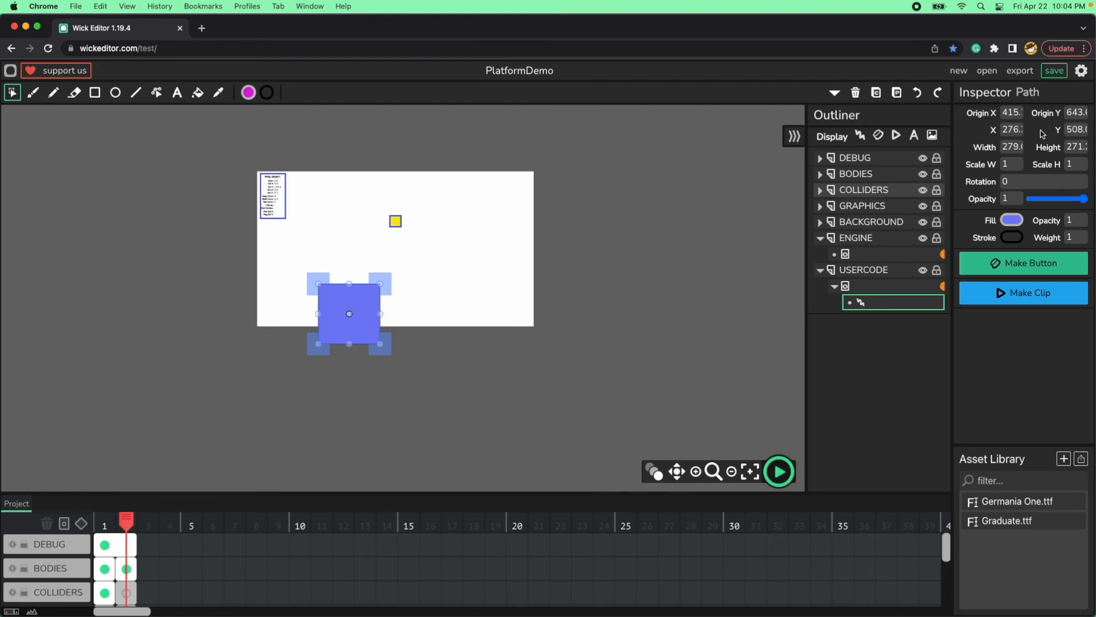
pyautogui.click(1013, 222)
pyautogui.click(895, 288)
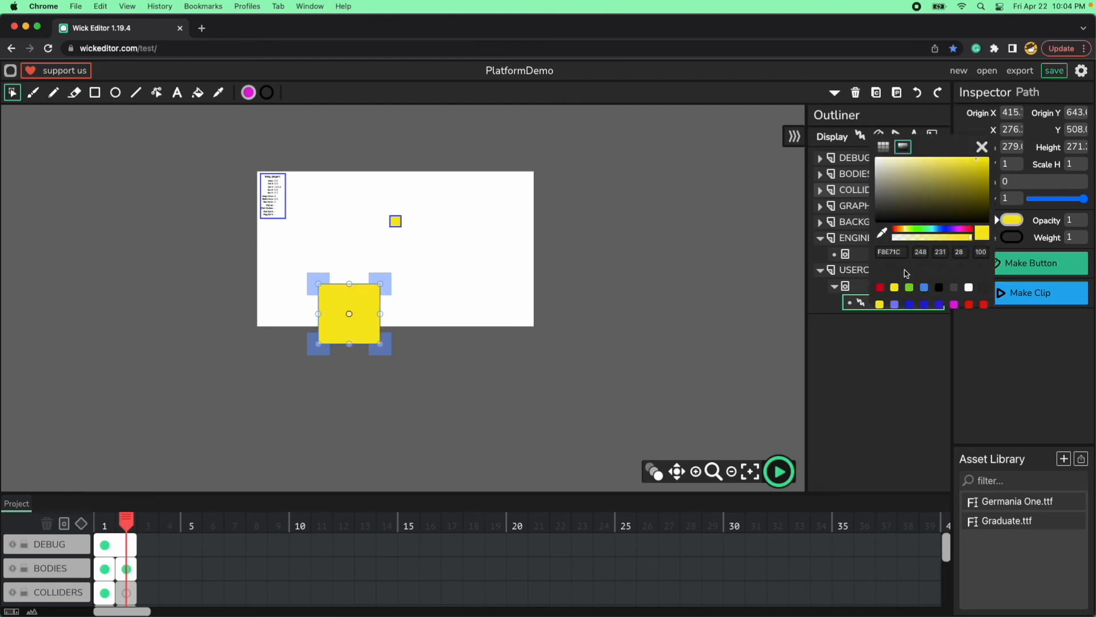
pyautogui.click(898, 230)
pyautogui.click(903, 164)
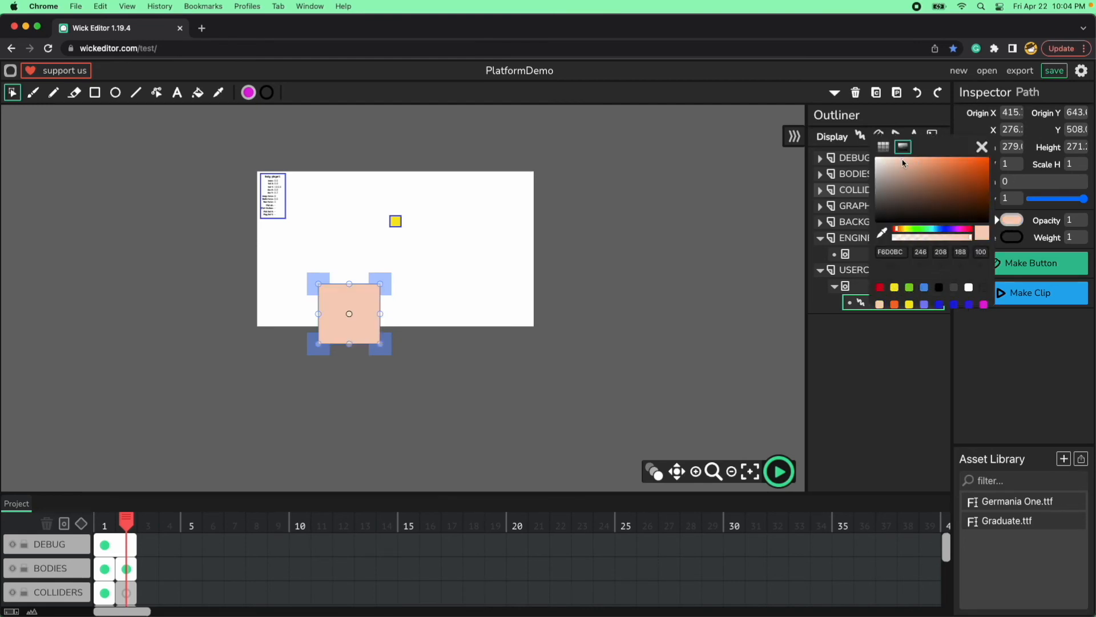
pyautogui.moveTo(911, 163); pyautogui.dragTo(914, 163)
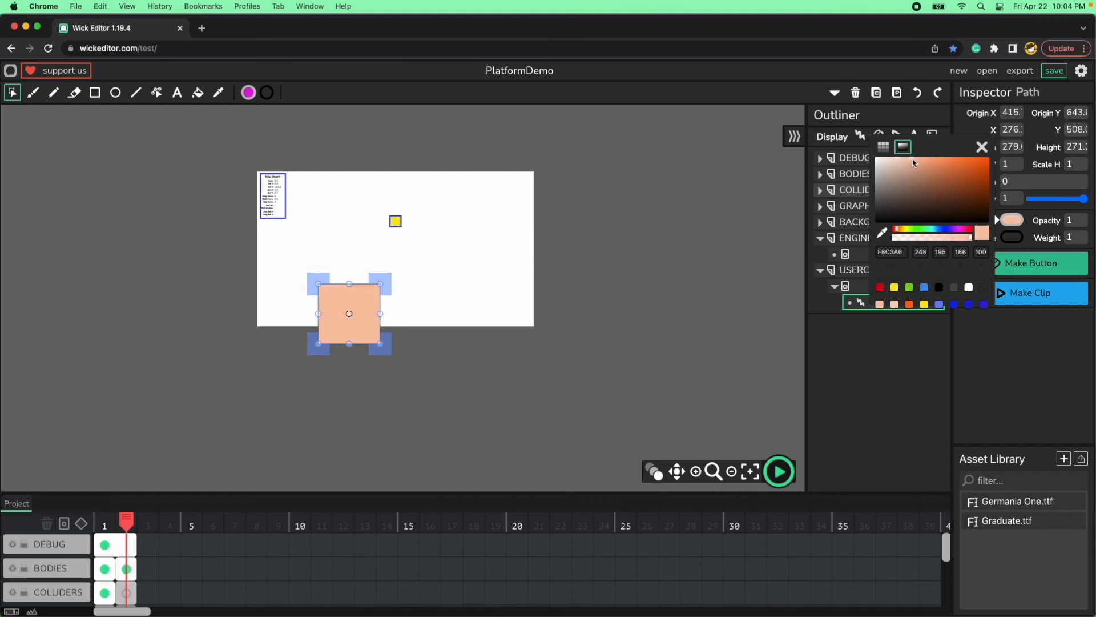
pyautogui.click(982, 147)
pyautogui.click(507, 358)
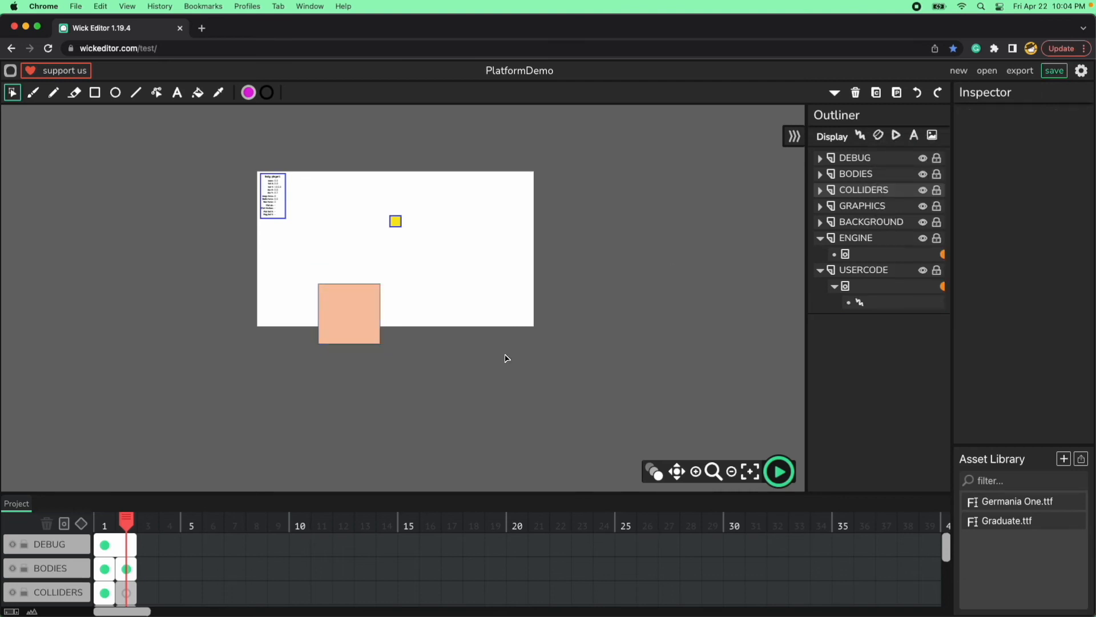
# Set the peach rectangle's width to 1250 and height to 2000.
pyautogui.click(361, 310)
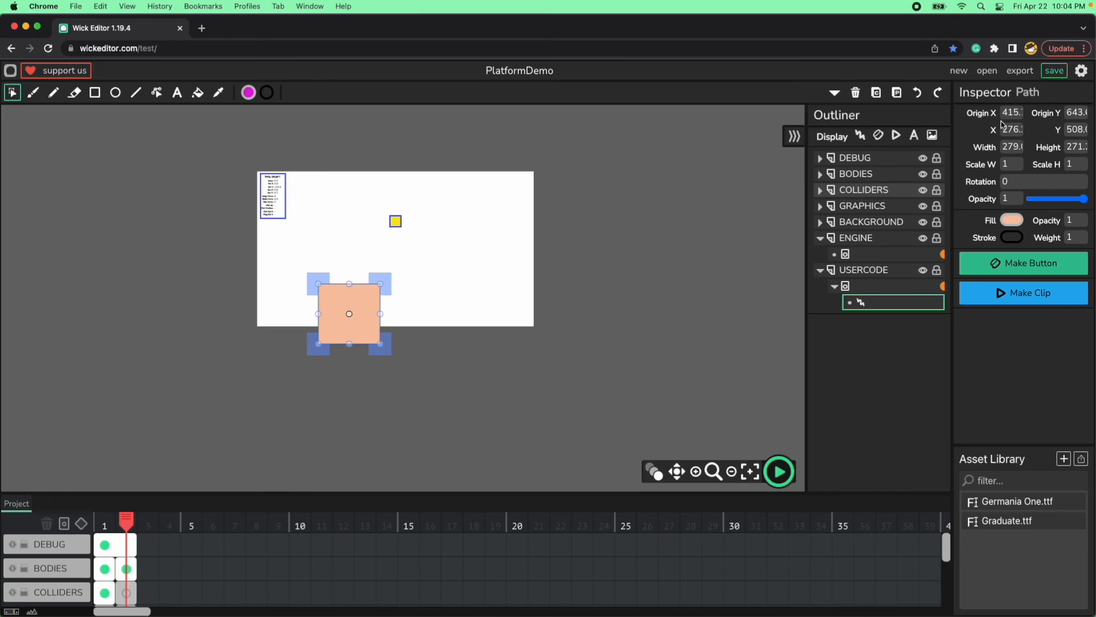
pyautogui.click(1013, 148)
pyautogui.write('12')
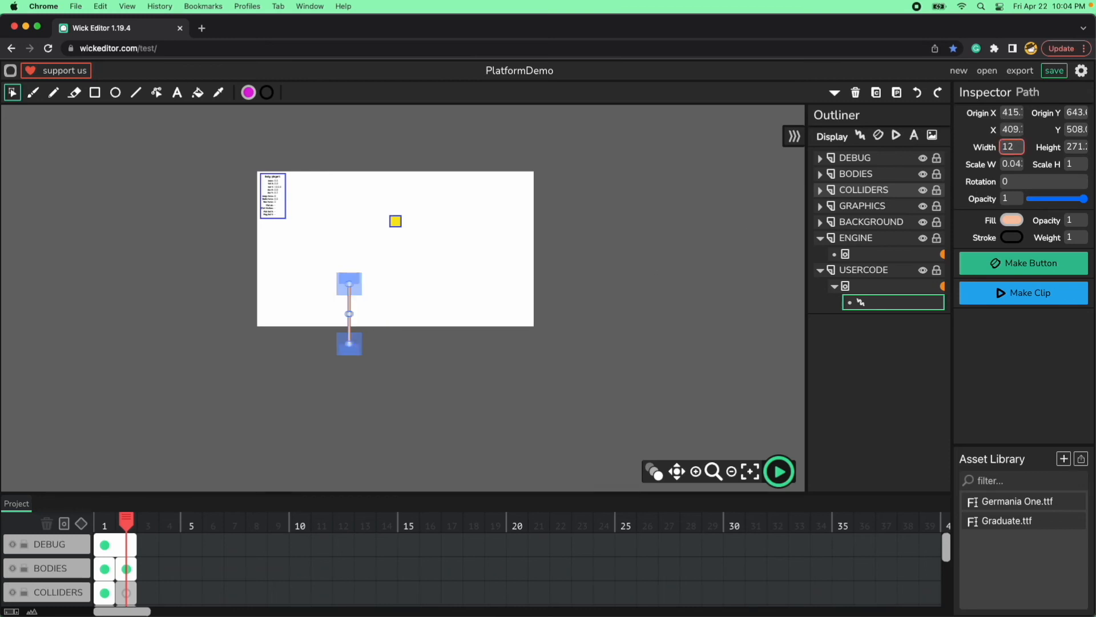
pyautogui.write('50')
pyautogui.press('Tab')
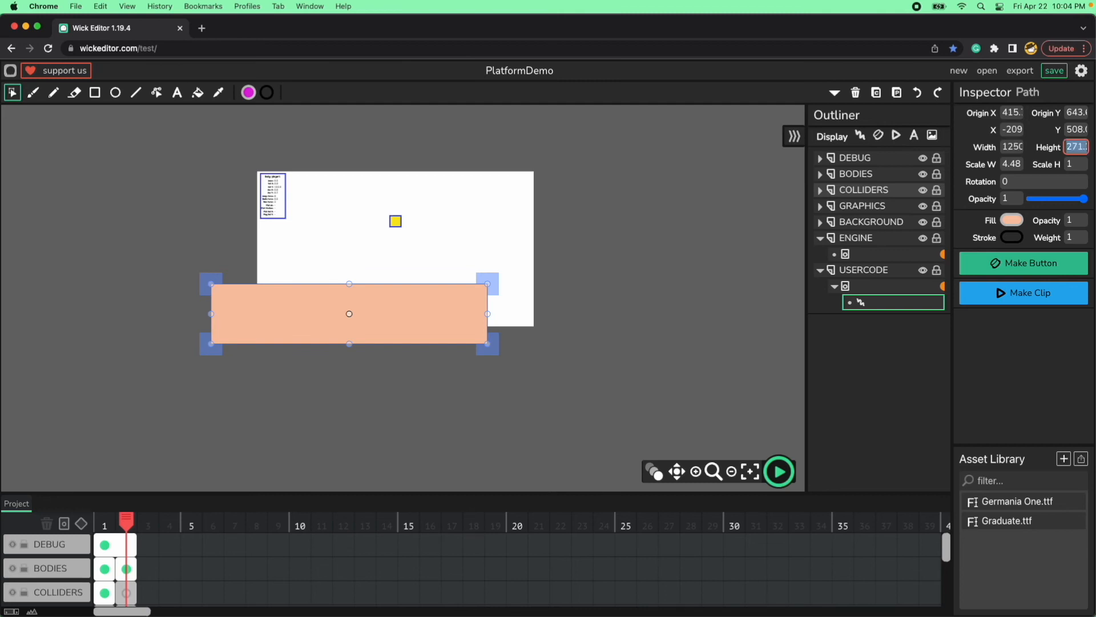
pyautogui.write('2000')
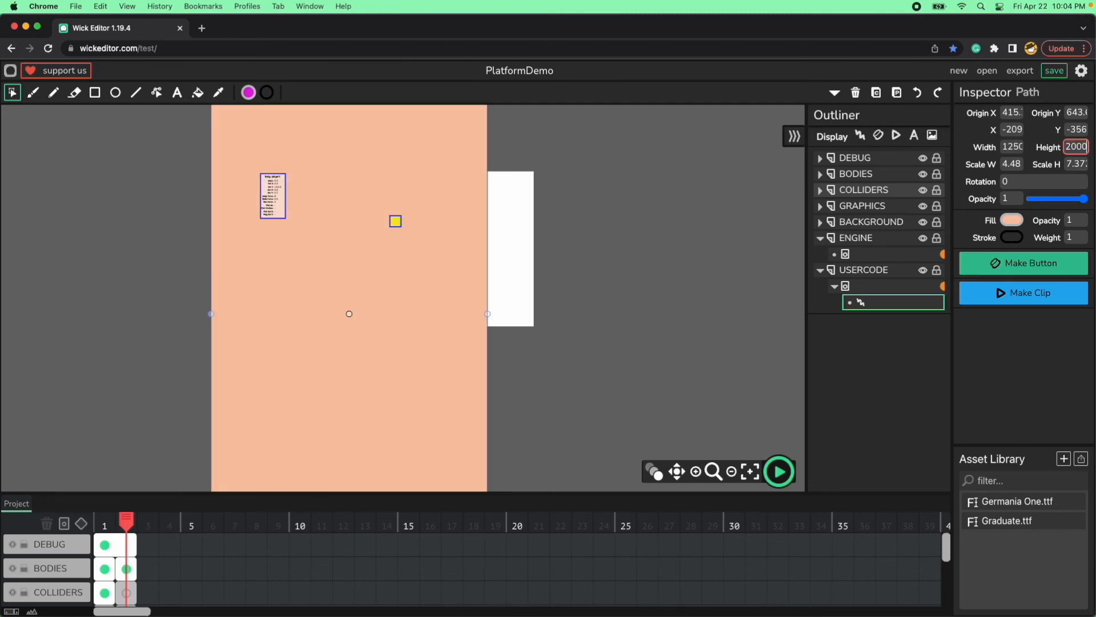
# Place the peach rectangle at X 0 and Y 0 so it covers the level area.
pyautogui.click(1014, 127)
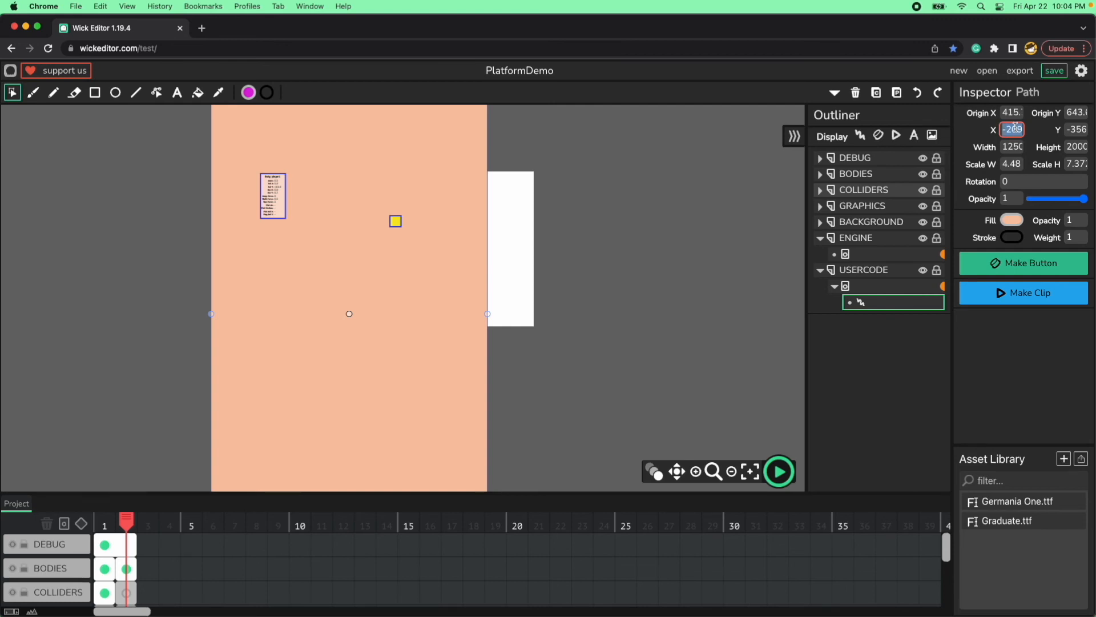
pyautogui.write('0')
pyautogui.press('Tab')
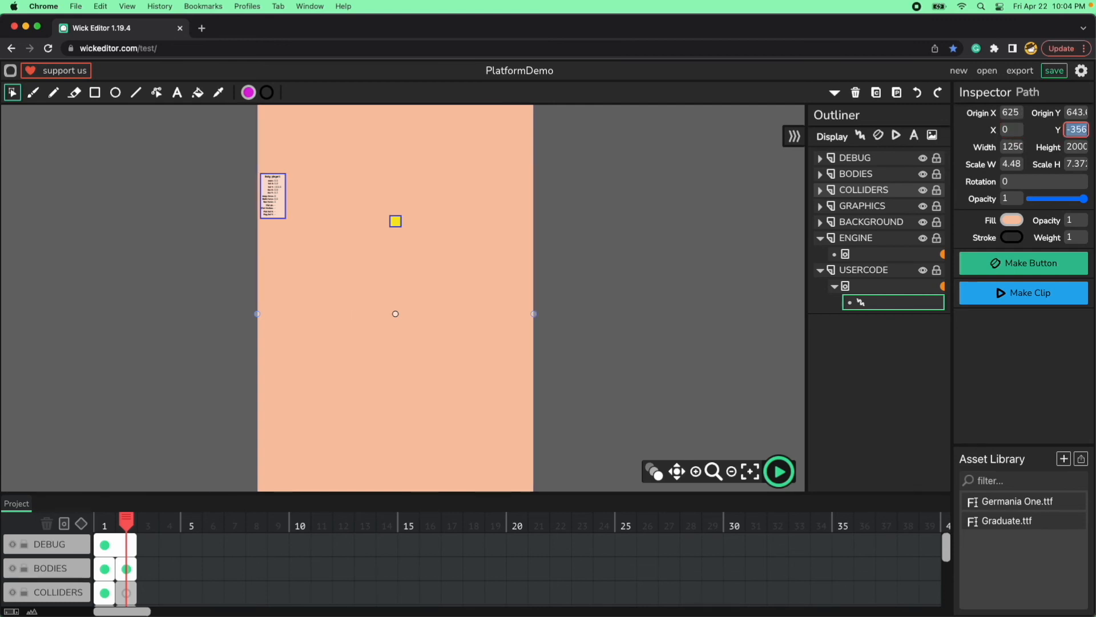
pyautogui.write('0')
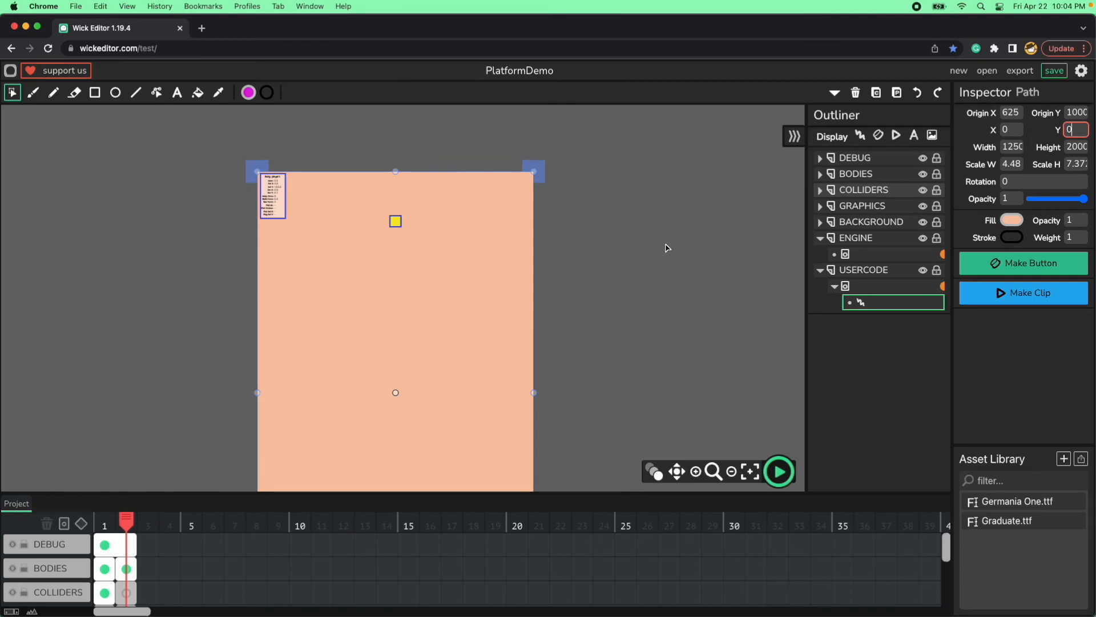
pyautogui.click(651, 258)
pyautogui.scroll(-2, 628, 303)
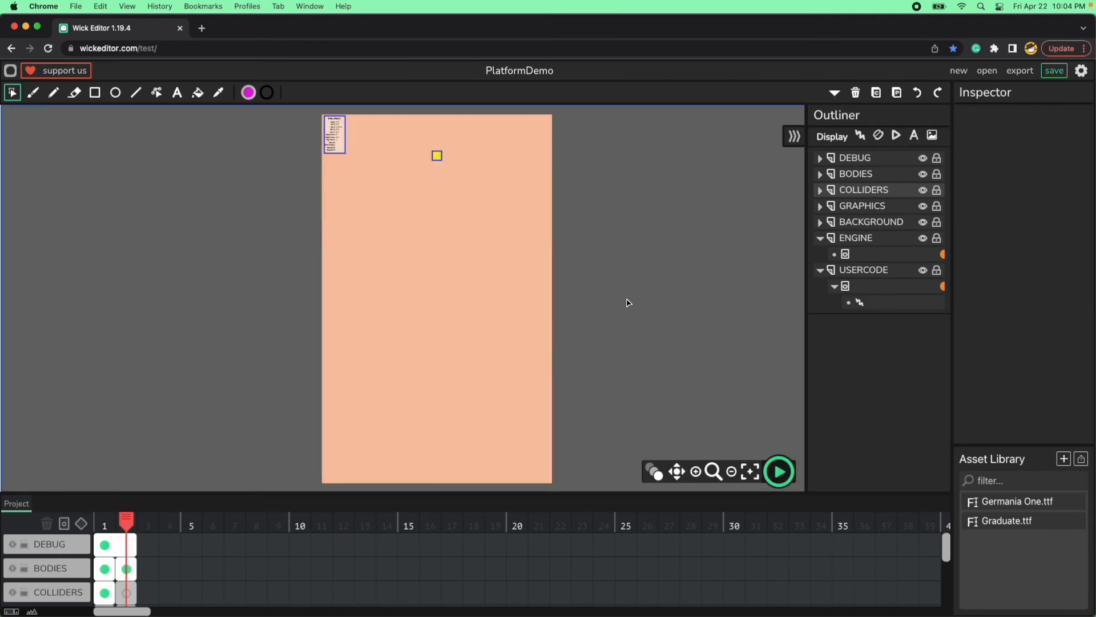
# Preview level 2 twice to check the peach backdrop against the level bounds, stopping each run.
pyautogui.click(779, 471)
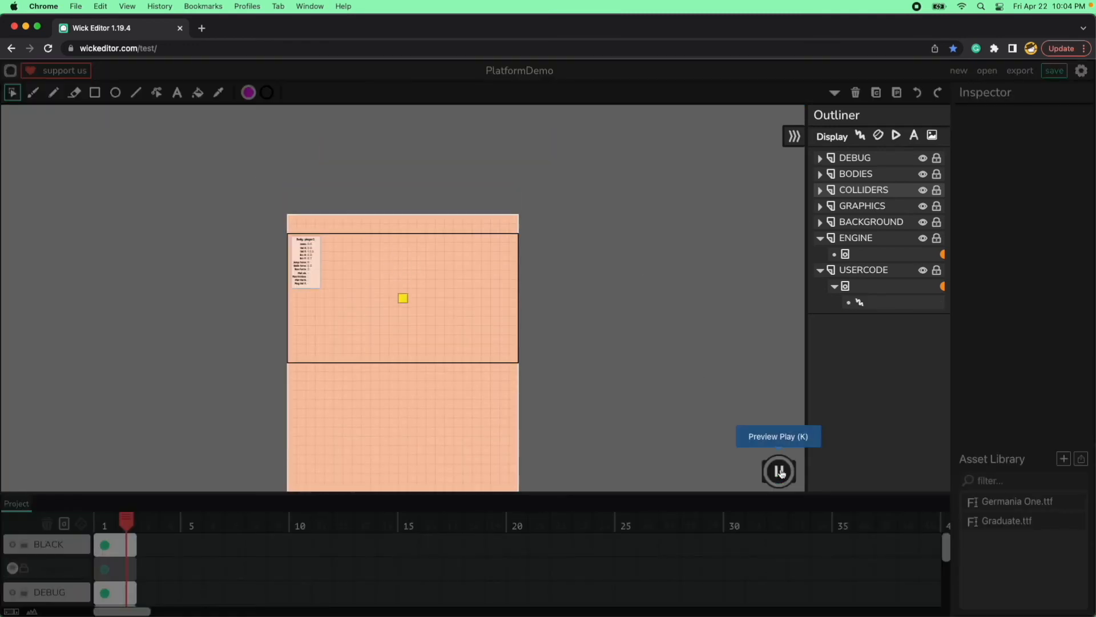
pyautogui.click(780, 471)
pyautogui.click(780, 471)
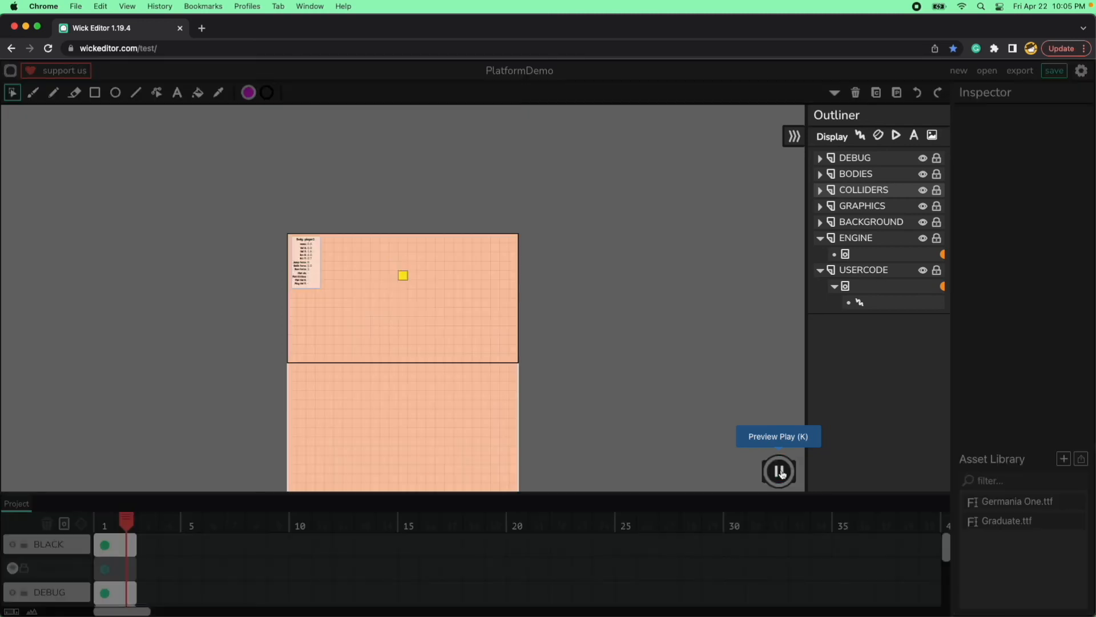
pyautogui.click(780, 471)
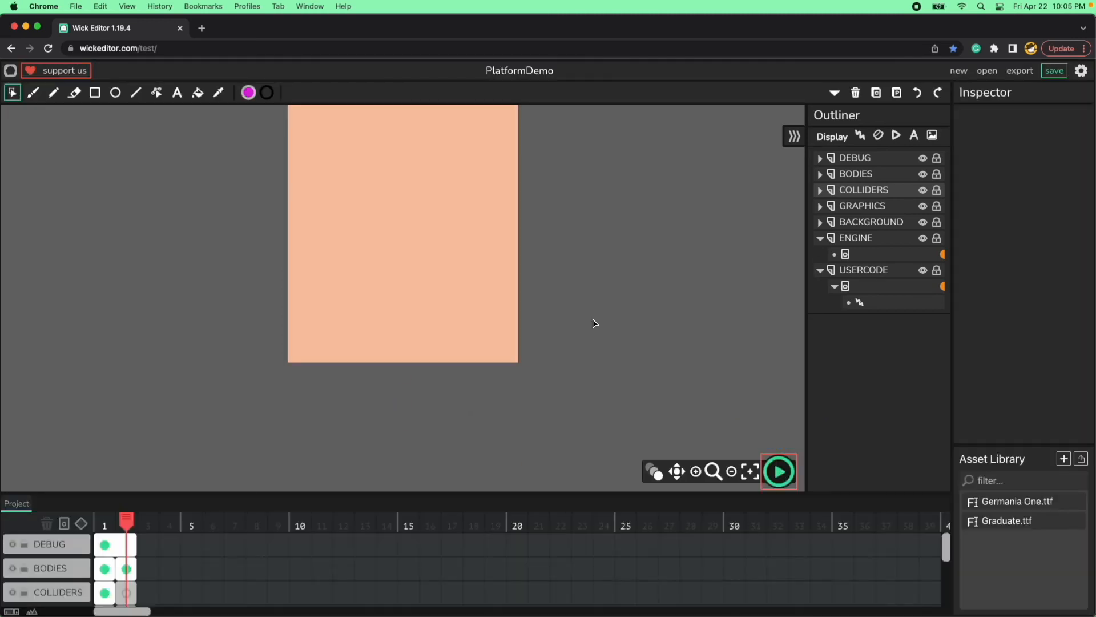
# Move the peach rectangle from the USERCODE layer to the BACKGROUND layer.
pyautogui.click(451, 274)
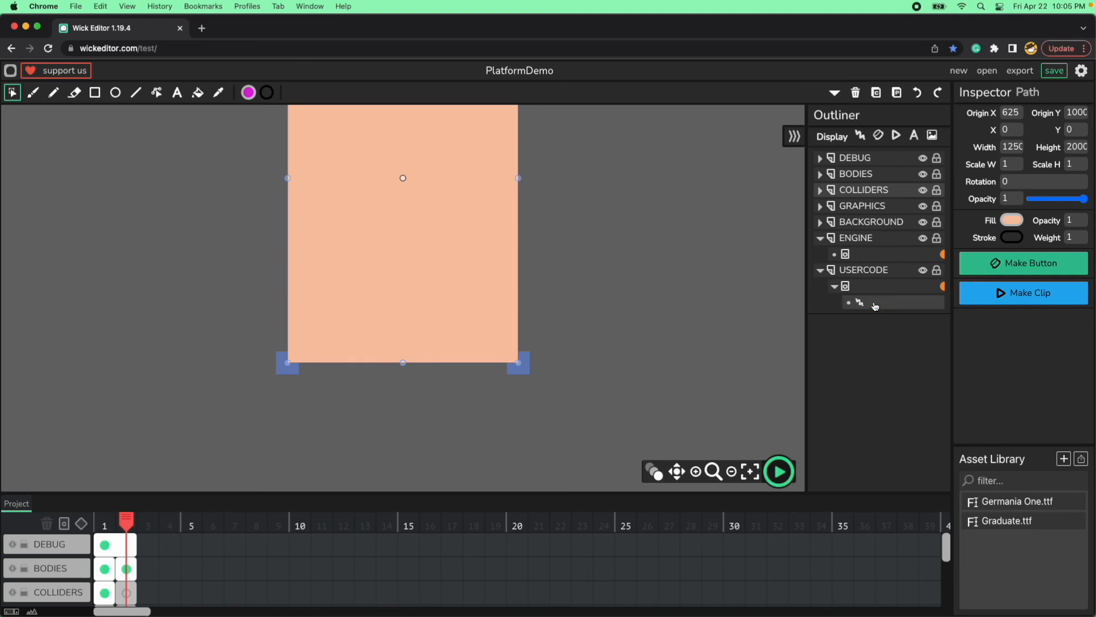
pyautogui.moveTo(879, 237); pyautogui.dragTo(876, 222)
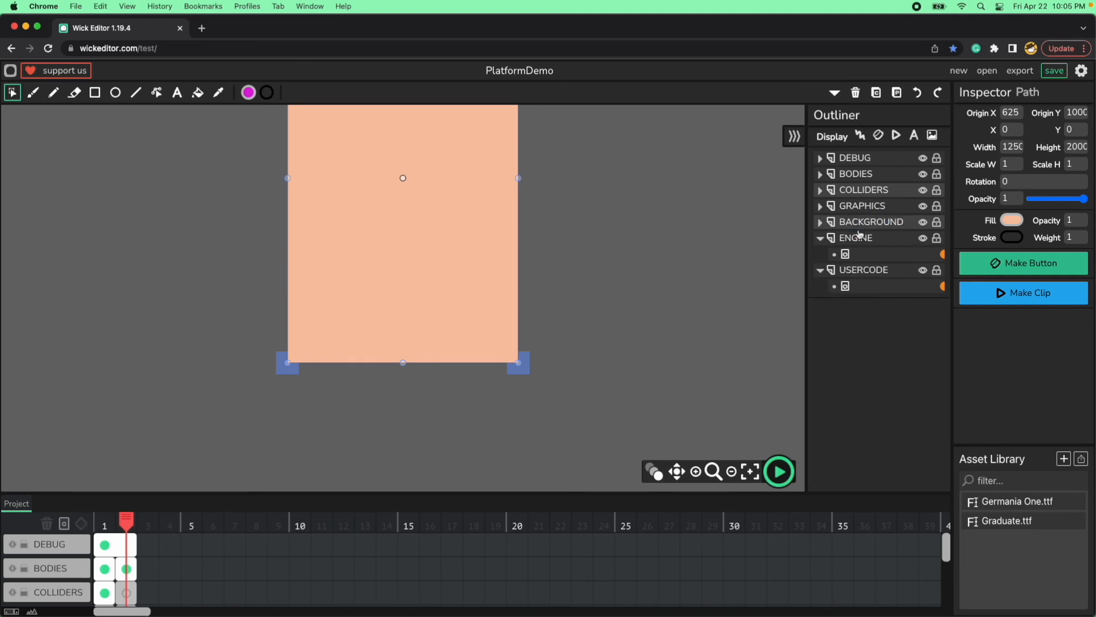
pyautogui.click(659, 274)
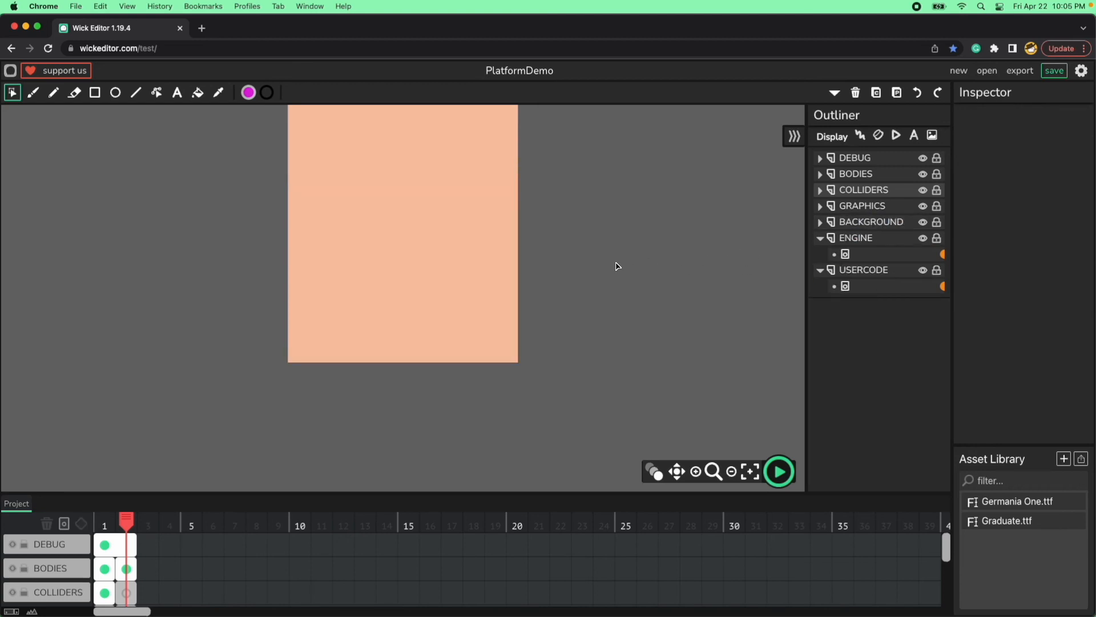
# Copy a green platform from frame 1 and paste it onto frame 2.
pyautogui.press('space')
pyautogui.moveTo(583, 184); pyautogui.dragTo(585, 300)
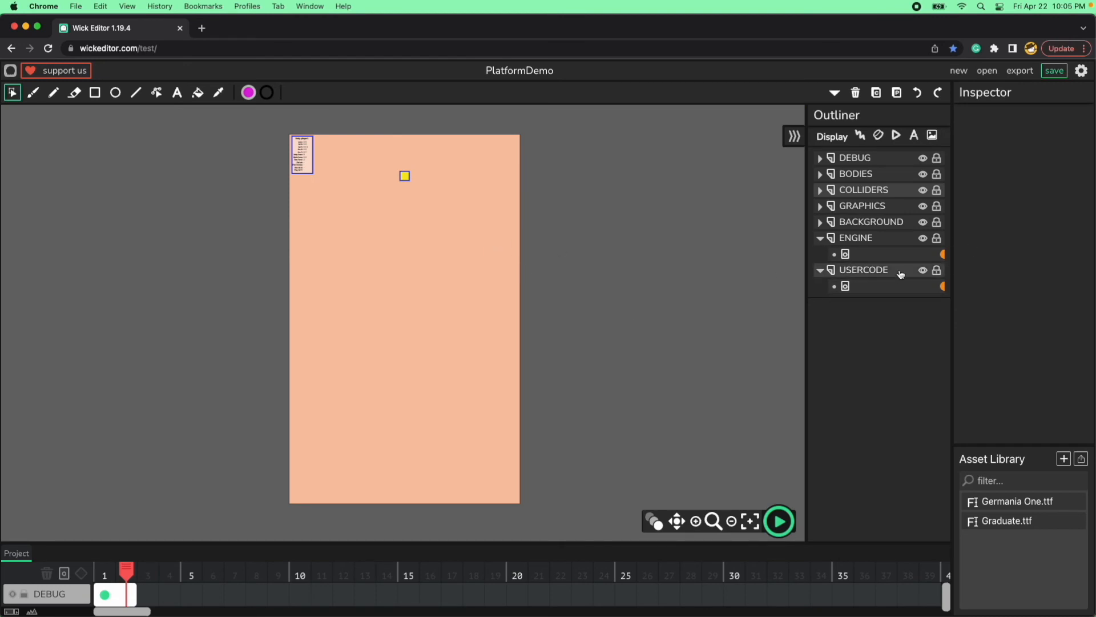
pyautogui.hscroll(1, 660, 324)
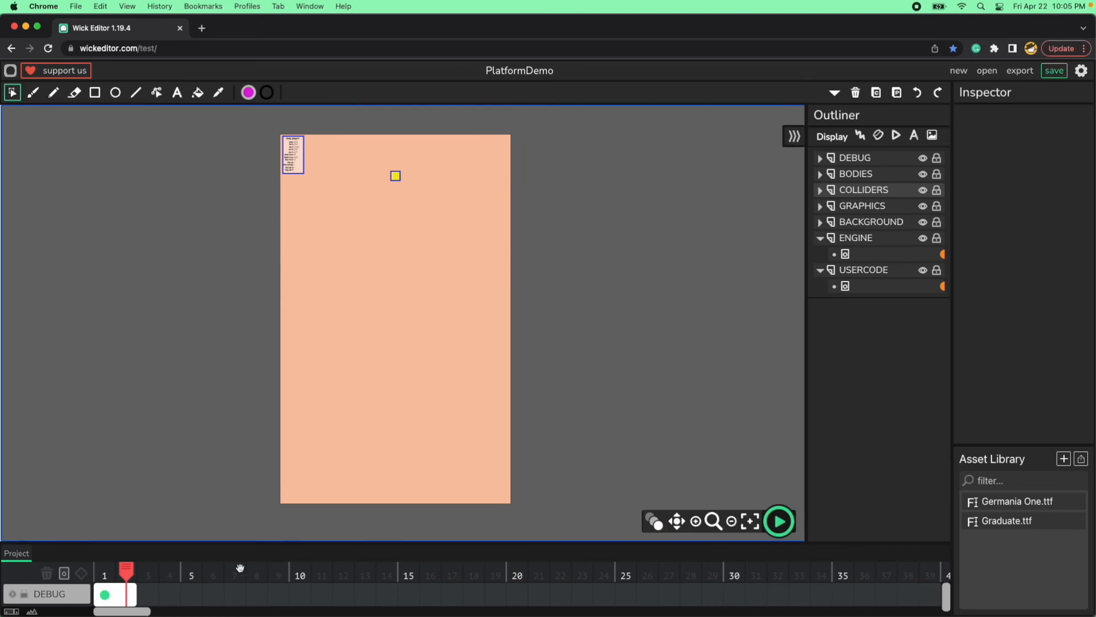
pyautogui.click(107, 571)
pyautogui.click(430, 252)
pyautogui.click(123, 573)
pyautogui.press('super+v')
pyautogui.click(557, 274)
# Set the pasted green platform's X to 0 and its width to 1250.
pyautogui.click(451, 250)
pyautogui.doubleClick(1009, 130)
pyautogui.write('0')
pyautogui.press('Tab')
pyautogui.press('Tab')
pyautogui.write('1250')
pyautogui.click(588, 244)
# Move the full-width green platform down to the bottom of the level as its floor.
pyautogui.click(486, 250)
pyautogui.hotkey('shift', 'Down')
pyautogui.hotkey('shift', 'Down')
pyautogui.hotkey('shift', 'Down')
pyautogui.hotkey('shift', 'Down')
pyautogui.hotkey('shift', 'Down')
pyautogui.hotkey('shift', 'Down')
pyautogui.hotkey('shift', 'Down')
pyautogui.hotkey('shift', 'Down')
pyautogui.hotkey('shift', 'Down')
pyautogui.hotkey('shift', 'Down')
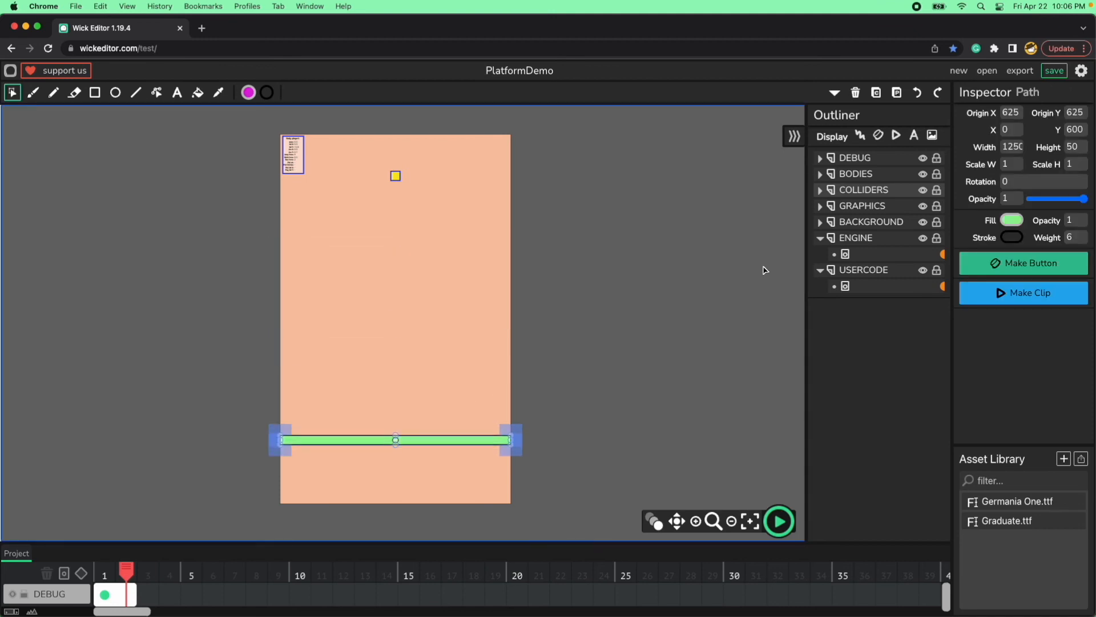
pyautogui.click(763, 269)
# Duplicate the green floor, move the copy above it, and set the copy's width to 100 and X to 550.
pyautogui.click(448, 502)
pyautogui.press('super+c')
pyautogui.press('super+v')
pyautogui.hotkey('shift', 'Left')
pyautogui.hotkey('shift', 'Left')
pyautogui.hotkey('shift', 'Up')
pyautogui.hotkey('shift', 'Up')
pyautogui.hotkey('shift', 'Up')
pyautogui.hotkey('shift', 'Up')
pyautogui.hotkey('shift', 'Up')
pyautogui.hotkey('shift', 'Up')
pyautogui.hotkey('shift', 'Up')
pyautogui.hotkey('shift', 'Up')
pyautogui.hotkey('shift', 'Up')
pyautogui.hotkey('shift', 'Up')
pyautogui.hotkey('shift', 'Up')
pyautogui.hotkey('shift', 'Up')
pyautogui.hotkey('shift', 'Up')
pyautogui.hotkey('shift', 'Up')
pyautogui.hotkey('shift', 'Up')
pyautogui.hotkey('shift', 'Up')
pyautogui.hotkey('shift', 'Up')
pyautogui.hotkey('shift', 'Up')
pyautogui.hotkey('shift', 'Up')
pyautogui.hotkey('shift', 'Up')
pyautogui.doubleClick(1010, 147)
pyautogui.write('100')
pyautogui.doubleClick(1011, 130)
pyautogui.write('550')
pyautogui.click(656, 320)
# Shift the small green platform left and down, closer to the floor.
pyautogui.click(393, 456)
pyautogui.hotkey('shift', 'Left')
pyautogui.hotkey('shift', 'Left')
pyautogui.hotkey('shift', 'Left')
pyautogui.hotkey('shift', 'Left')
pyautogui.hotkey('shift', 'Left')
pyautogui.hotkey('shift', 'Left')
pyautogui.hotkey('shift', 'Left')
pyautogui.hotkey('shift', 'Left')
pyautogui.hotkey('shift', 'Left')
pyautogui.hotkey('shift', 'Left')
pyautogui.hotkey('shift', 'Left')
pyautogui.hotkey('shift', 'Left')
pyautogui.hotkey('shift', 'Left')
pyautogui.hotkey('shift', 'Left')
pyautogui.hotkey('shift', 'Left')
pyautogui.hotkey('shift', 'Left')
pyautogui.hotkey('shift', 'Left')
pyautogui.hotkey('shift', 'Left')
pyautogui.hotkey('shift', 'Left')
pyautogui.hotkey('shift', 'Left')
pyautogui.hotkey('shift', 'Down')
pyautogui.hotkey('shift', 'Down')
pyautogui.hotkey('shift', 'Down')
pyautogui.hotkey('shift', 'Down')
pyautogui.hotkey('shift', 'Down')
pyautogui.hotkey('shift', 'Down')
pyautogui.hotkey('shift', 'Down')
pyautogui.hotkey('shift', 'Down')
pyautogui.hotkey('shift', 'Down')
pyautogui.hotkey('shift', 'Down')
pyautogui.hotkey('shift', 'Down')
# Duplicate the small green platform, move the copy above the original and set its X to 400.
pyautogui.press('super+c')
pyautogui.press('super+v')
pyautogui.hotkey('shift', 'Left')
pyautogui.hotkey('shift', 'Left')
pyautogui.hotkey('shift', 'Up')
pyautogui.hotkey('shift', 'Up')
# Duplicate the two small green platforms together and move the copies up above the originals.
pyautogui.hotkey('shift', 'Up')
pyautogui.hotkey('shift', 'Up')
pyautogui.hotkey('shift', 'Up')
pyautogui.hotkey('shift', 'Up')
pyautogui.hotkey('shift', 'Up')
pyautogui.hotkey('shift', 'Up')
pyautogui.hotkey('shift', 'Up')
pyautogui.hotkey('shift', 'Up')
pyautogui.hotkey('shift', 'Up')
pyautogui.hotkey('shift', 'Up')
pyautogui.hotkey('shift', 'Up')
pyautogui.hotkey('shift', 'Up')
pyautogui.hotkey('shift', 'Up')
pyautogui.hotkey('shift', 'Up')
pyautogui.hotkey('shift', 'Up')
pyautogui.hotkey('shift', 'Up')
pyautogui.hotkey('shift', 'Right')
pyautogui.hotkey('shift', 'Right')
pyautogui.hotkey('shift', 'Right')
pyautogui.hotkey('shift', 'Right')
pyautogui.hotkey('shift', 'Right')
pyautogui.hotkey('shift', 'Right')
pyautogui.hotkey('shift', 'Right')
pyautogui.hotkey('shift', 'Right')
pyautogui.hotkey('shift', 'Right')
pyautogui.hotkey('shift', 'Right')
pyautogui.hotkey('shift', 'Right')
pyautogui.doubleClick(1010, 130)
pyautogui.write('400')
# Position the lower small green platform at X 250 and Y 1800.
pyautogui.click(633, 387)
pyautogui.click(337, 474)
pyautogui.doubleClick(1010, 130)
pyautogui.write('250')
pyautogui.doubleClick(1075, 131)
pyautogui.write('1800')
pyautogui.moveTo(308, 420); pyautogui.dragTo(394, 485)
pyautogui.scroll(-4, 465, 431)
pyautogui.press('super+c')
pyautogui.press('super+v')
pyautogui.hotkey('shift', 'Right')
pyautogui.hotkey('shift', 'Right')
pyautogui.hotkey('shift', 'Right')
pyautogui.hotkey('shift', 'Right')
# Duplicate the topmost small green platform and move the copy up and to the right.
pyautogui.hotkey('shift', 'Right')
pyautogui.hotkey('shift', 'Right')
pyautogui.hotkey('shift', 'Right')
pyautogui.hotkey('shift', 'Right')
pyautogui.hotkey('shift', 'Right')
pyautogui.hotkey('shift', 'Right')
pyautogui.hotkey('shift', 'Up')
pyautogui.hotkey('shift', 'Up')
pyautogui.hotkey('shift', 'Up')
pyautogui.hotkey('shift', 'Up')
pyautogui.hotkey('shift', 'Up')
pyautogui.hotkey('shift', 'Left')
pyautogui.hotkey('shift', 'Left')
pyautogui.hotkey('shift', 'Left')
pyautogui.hotkey('shift', 'Left')
pyautogui.hotkey('shift', 'Left')
pyautogui.hotkey('shift', 'Left')
pyautogui.hotkey('shift', 'Left')
pyautogui.hotkey('shift', 'Left')
pyautogui.hotkey('shift', 'Left')
pyautogui.hotkey('shift', 'Left')
pyautogui.hotkey('shift', 'Up')
pyautogui.hotkey('shift', 'Up')
pyautogui.hotkey('shift', 'Up')
pyautogui.hotkey('shift', 'Up')
pyautogui.hotkey('shift', 'Up')
pyautogui.hotkey('shift', 'Up')
pyautogui.hotkey('shift', 'Up')
pyautogui.hotkey('shift', 'Up')
pyautogui.hotkey('shift', 'Up')
pyautogui.hotkey('shift', 'Up')
pyautogui.hotkey('shift', 'Up')
pyautogui.hotkey('shift', 'Up')
pyautogui.hotkey('shift', 'Up')
pyautogui.hotkey('shift', 'Up')
pyautogui.hotkey('shift', 'Up')
pyautogui.hotkey('shift', 'Up')
pyautogui.hotkey('shift', 'Up')
pyautogui.hotkey('shift', 'Up')
pyautogui.hotkey('shift', 'Up')
pyautogui.hotkey('shift', 'Up')
# Set the Y of the lower duplicated platform to 1500 and the upper one to 1350.
pyautogui.click(343, 299)
pyautogui.doubleClick(1076, 130)
pyautogui.write('1500')
pyautogui.click(375, 274)
pyautogui.doubleClick(1077, 130)
pyautogui.write('1350')
pyautogui.click(592, 221)
pyautogui.press('space')
pyautogui.click(370, 273)
pyautogui.press('super+c')
pyautogui.press('super+v')
pyautogui.hotkey('shift', 'Right')
pyautogui.hotkey('shift', 'Right')
pyautogui.hotkey('shift', 'Right')
pyautogui.hotkey('shift', 'Right')
pyautogui.hotkey('shift', 'Right')
pyautogui.hotkey('shift', 'Right')
pyautogui.hotkey('shift', 'Right')
pyautogui.hotkey('shift', 'Right')
pyautogui.hotkey('shift', 'Right')
pyautogui.hotkey('shift', 'Right')
pyautogui.hotkey('shift', 'Right')
pyautogui.hotkey('shift', 'Right')
pyautogui.hotkey('shift', 'Right')
pyautogui.hotkey('shift', 'Right')
pyautogui.hotkey('shift', 'Right')
pyautogui.hotkey('shift', 'Right')
pyautogui.hotkey('shift', 'Right')
pyautogui.hotkey('shift', 'Right')
pyautogui.hotkey('shift', 'Right')
pyautogui.hotkey('shift', 'Right')
pyautogui.hotkey('shift', 'Up')
pyautogui.hotkey('shift', 'Up')
pyautogui.hotkey('shift', 'Up')
pyautogui.hotkey('shift', 'Up')
pyautogui.hotkey('shift', 'Up')
pyautogui.hotkey('shift', 'Up')
pyautogui.hotkey('shift', 'Up')
pyautogui.hotkey('shift', 'Up')
pyautogui.hotkey('shift', 'Up')
pyautogui.hotkey('shift', 'Up')
pyautogui.hotkey('shift', 'Up')
pyautogui.hotkey('shift', 'Up')
pyautogui.hotkey('shift', 'Up')
pyautogui.hotkey('shift', 'Up')
pyautogui.hotkey('shift', 'Up')
pyautogui.hotkey('shift', 'Up')
pyautogui.hotkey('shift', 'Up')
pyautogui.hotkey('shift', 'Up')
pyautogui.hotkey('shift', 'Up')
pyautogui.hotkey('shift', 'Up')
pyautogui.hotkey('shift', 'Up')
pyautogui.hotkey('shift', 'Up')
pyautogui.hotkey('shift', 'Up')
pyautogui.hotkey('shift', 'Up')
pyautogui.click(510, 300)
pyautogui.moveTo(510, 300); pyautogui.dragTo(473, 411)
# Set the upper green platform's width to 300 and its Y to 700.
pyautogui.click(419, 264)
pyautogui.moveTo(1020, 148); pyautogui.dragTo(766, 257)
pyautogui.write('300')
pyautogui.moveTo(1083, 130); pyautogui.dragTo(1022, 343)
pyautogui.write('700')
pyautogui.click(683, 333)
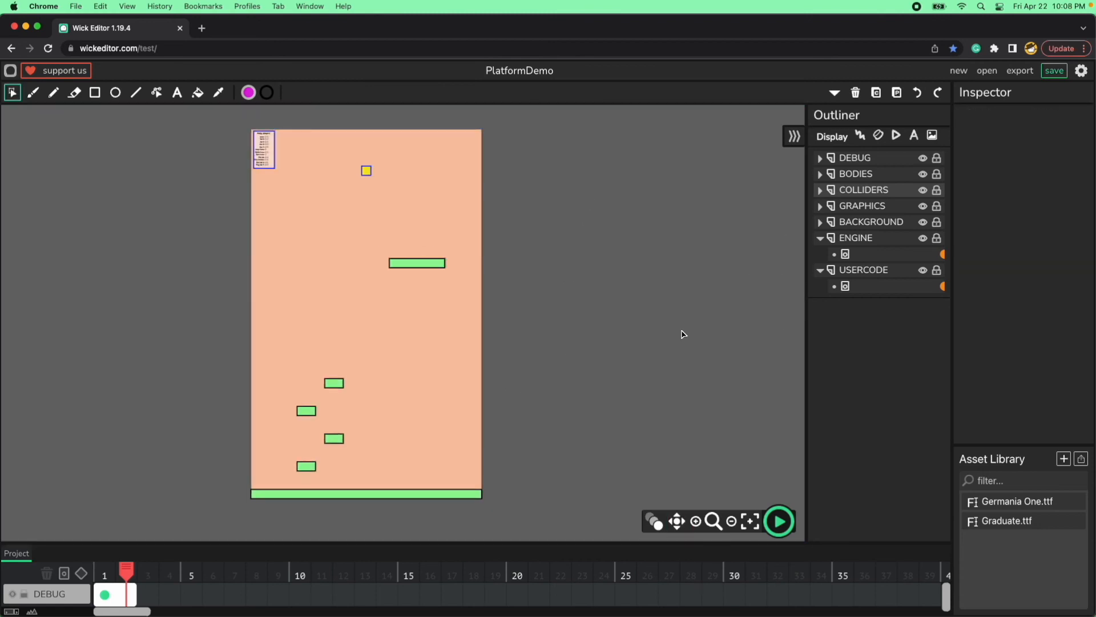
# Duplicate the magenta block between the two dark columns on frame 1 and nudge the copy up.
pyautogui.moveTo(127, 573); pyautogui.dragTo(106, 574)
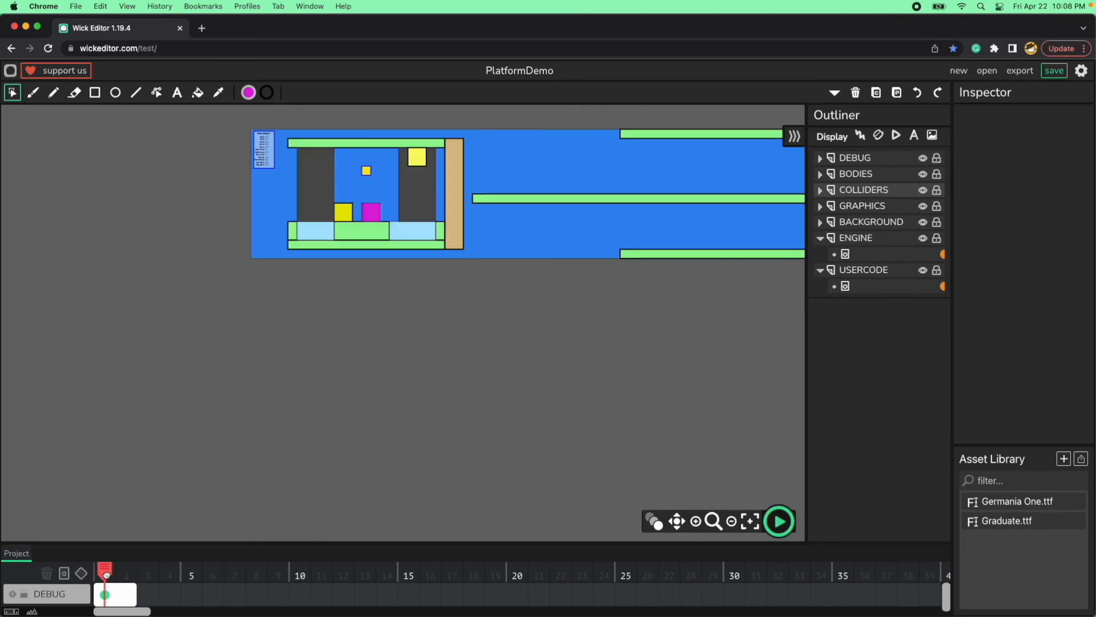
pyautogui.click(371, 212)
pyautogui.press('super+v')
pyautogui.hotkey('shift', 'Up')
pyautogui.hotkey('shift', 'Up')
pyautogui.hotkey('shift', 'Up')
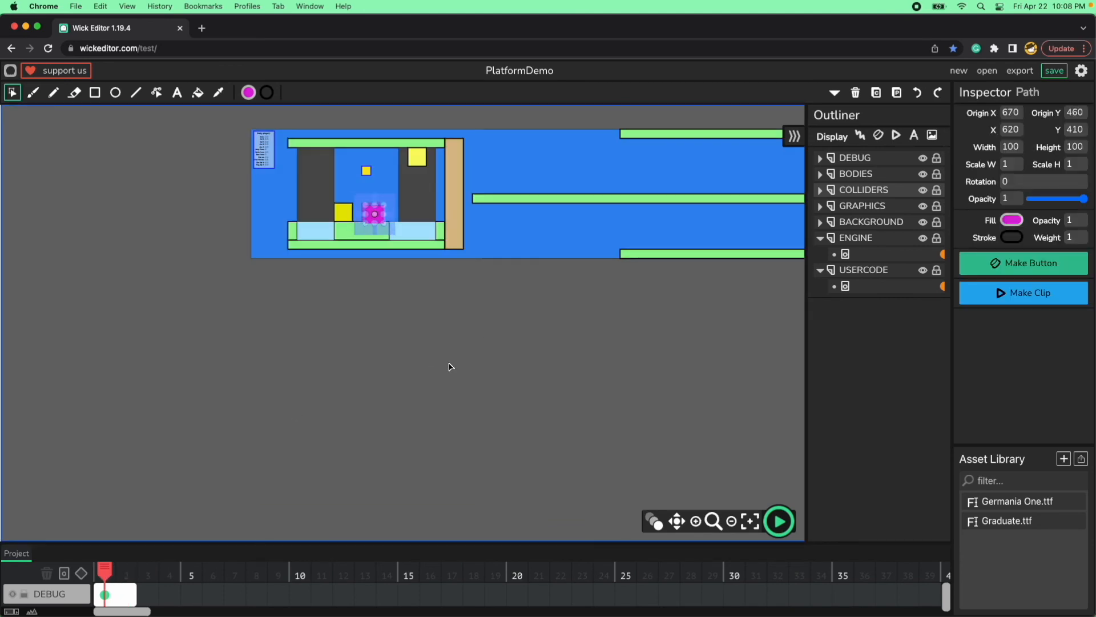
# Move the duplicated magenta block to the level's right end, onto the lower green platform at X 3770, Y 550.
pyautogui.hotkey('shift', 'Right')
pyautogui.hotkey('shift', 'Right')
pyautogui.hotkey('shift', 'Right')
pyautogui.hotkey('shift', 'Right')
pyautogui.hotkey('shift', 'Right')
pyautogui.hotkey('shift', 'Right')
pyautogui.hotkey('shift', 'Right')
pyautogui.hotkey('shift', 'Right')
pyautogui.hotkey('shift', 'Right')
pyautogui.hotkey('shift', 'Right')
pyautogui.hotkey('shift', 'Right')
pyautogui.hotkey('shift', 'Right')
pyautogui.hotkey('shift', 'Right')
pyautogui.hotkey('shift', 'Right')
pyautogui.hotkey('shift', 'Right')
pyautogui.hotkey('shift', 'Right')
pyautogui.hotkey('shift', 'Right')
pyautogui.hotkey('shift', 'Right')
pyautogui.hotkey('shift', 'Right')
pyautogui.hotkey('shift', 'Right')
pyautogui.hotkey('shift', 'Right')
pyautogui.hotkey('shift', 'Right')
pyautogui.hotkey('shift', 'Right')
pyautogui.hotkey('shift', 'Right')
pyautogui.hotkey('shift', 'Right')
pyautogui.hotkey('shift', 'Right')
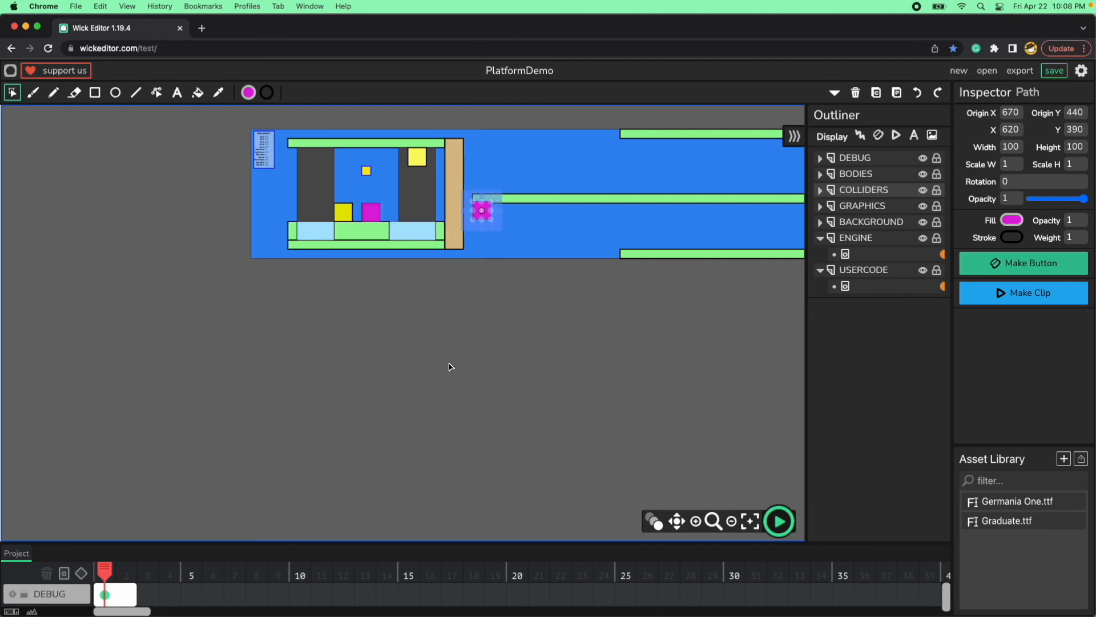
pyautogui.hotkey('shift', 'Right')
pyautogui.hotkey('shift', 'Right')
pyautogui.hotkey('shift', 'Right')
pyautogui.hotkey('shift', 'Right')
pyautogui.hotkey('shift', 'Right')
pyautogui.hotkey('shift', 'Right')
pyautogui.hotkey('shift', 'Right')
pyautogui.hotkey('shift', 'Right')
pyautogui.hotkey('shift', 'Right')
pyautogui.hotkey('shift', 'Right')
pyautogui.hotkey('shift', 'Right')
pyautogui.hotkey('shift', 'Right')
pyautogui.hotkey('shift', 'Right')
pyautogui.hotkey('shift', 'Right')
pyautogui.hotkey('shift', 'Right')
pyautogui.hotkey('shift', 'Right')
pyautogui.hotkey('shift', 'Right')
pyautogui.hotkey('shift', 'Right')
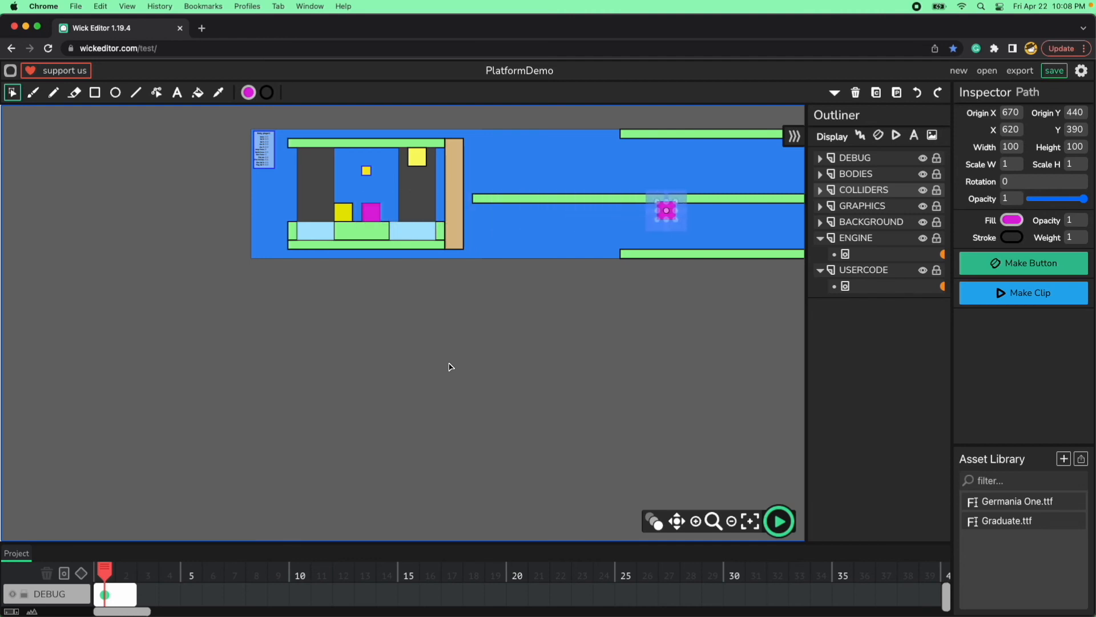
pyautogui.press('space')
pyautogui.moveTo(678, 317); pyautogui.dragTo(299, 365)
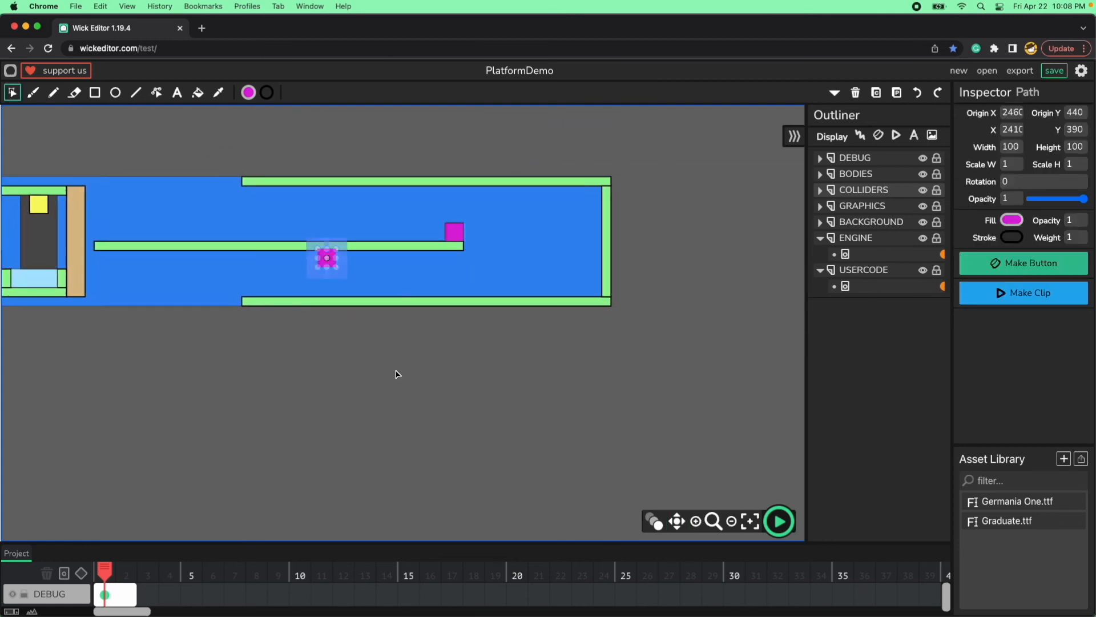
pyautogui.hotkey('shift', 'Right')
pyautogui.hotkey('shift', 'Right')
pyautogui.hotkey('shift', 'Right')
pyautogui.hotkey('shift', 'Right')
pyautogui.hotkey('shift', 'Right')
pyautogui.hotkey('shift', 'Right')
pyautogui.hotkey('shift', 'Right')
pyautogui.hotkey('shift', 'Right')
pyautogui.hotkey('shift', 'Right')
pyautogui.hotkey('shift', 'Right')
pyautogui.hotkey('shift', 'Right')
pyautogui.hotkey('shift', 'Right')
pyautogui.hotkey('shift', 'Right')
pyautogui.hotkey('shift', 'Right')
pyautogui.hotkey('shift', 'Right')
pyautogui.hotkey('shift', 'Right')
pyautogui.hotkey('shift', 'Right')
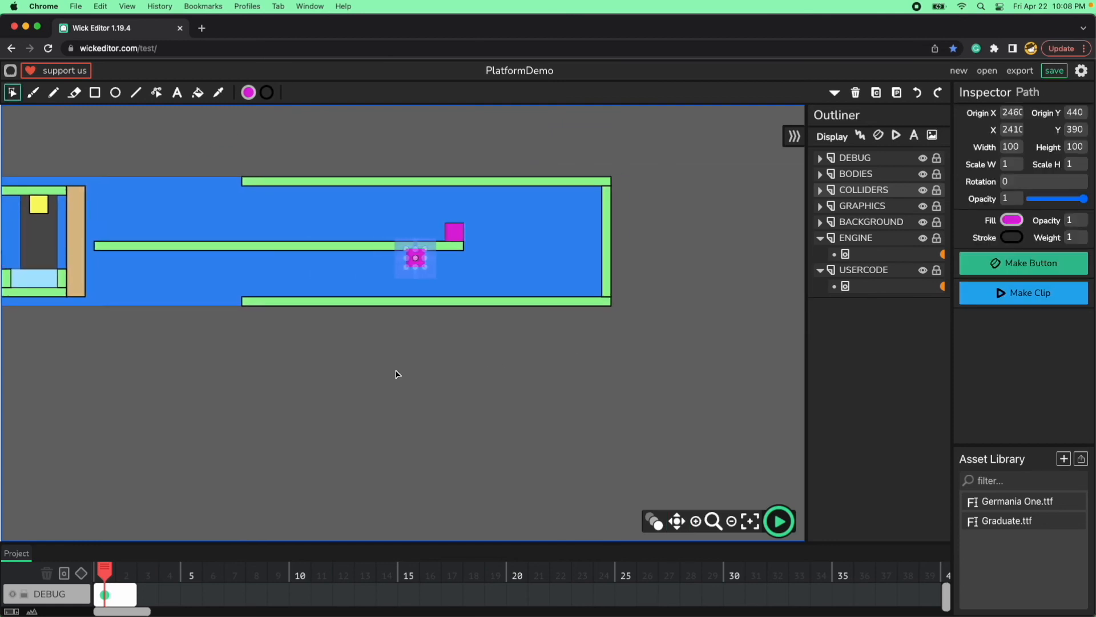
pyautogui.hotkey('shift', 'Right')
pyautogui.hotkey('shift', 'Right')
pyautogui.hotkey('shift', 'Right')
pyautogui.hotkey('shift', 'Right')
pyautogui.hotkey('shift', 'Right')
pyautogui.hotkey('shift', 'Right')
pyautogui.hotkey('shift', 'Right')
pyautogui.hotkey('shift', 'Right')
pyautogui.hotkey('shift', 'Right')
pyautogui.hotkey('shift', 'Right')
pyautogui.hotkey('shift', 'Right')
pyautogui.hotkey('shift', 'Right')
pyautogui.hotkey('shift', 'Right')
pyautogui.hotkey('shift', 'Right')
pyautogui.hotkey('shift', 'Right')
pyautogui.hotkey('shift', 'Right')
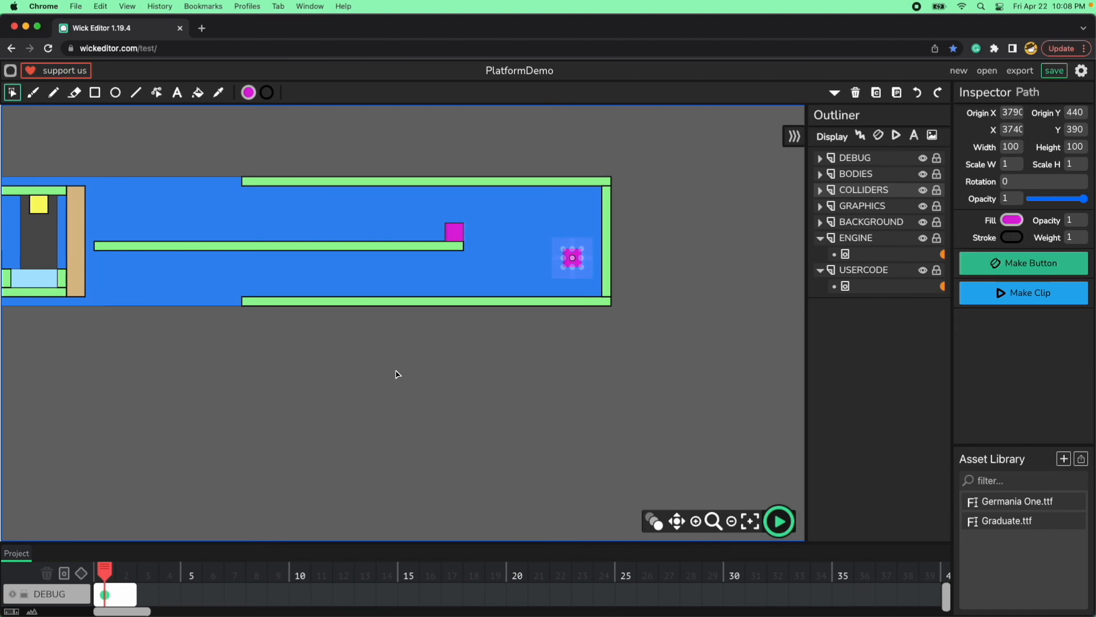
pyautogui.hotkey('shift', 'Right')
pyautogui.hotkey('shift', 'Down')
pyautogui.hotkey('shift', 'Down')
pyautogui.hotkey('shift', 'Down')
pyautogui.hotkey('shift', 'Down')
pyautogui.hotkey('shift', 'Down')
pyautogui.hotkey('shift', 'Down')
pyautogui.hotkey('shift', 'Down')
pyautogui.hotkey('shift', 'Down')
pyautogui.hotkey('shift', 'Down')
pyautogui.hotkey('shift', 'Down')
pyautogui.hotkey('shift', 'Down')
pyautogui.hotkey('shift', 'Down')
pyautogui.hotkey('shift', 'Down')
pyautogui.hotkey('shift', 'Down')
pyautogui.hotkey('shift', 'Down')
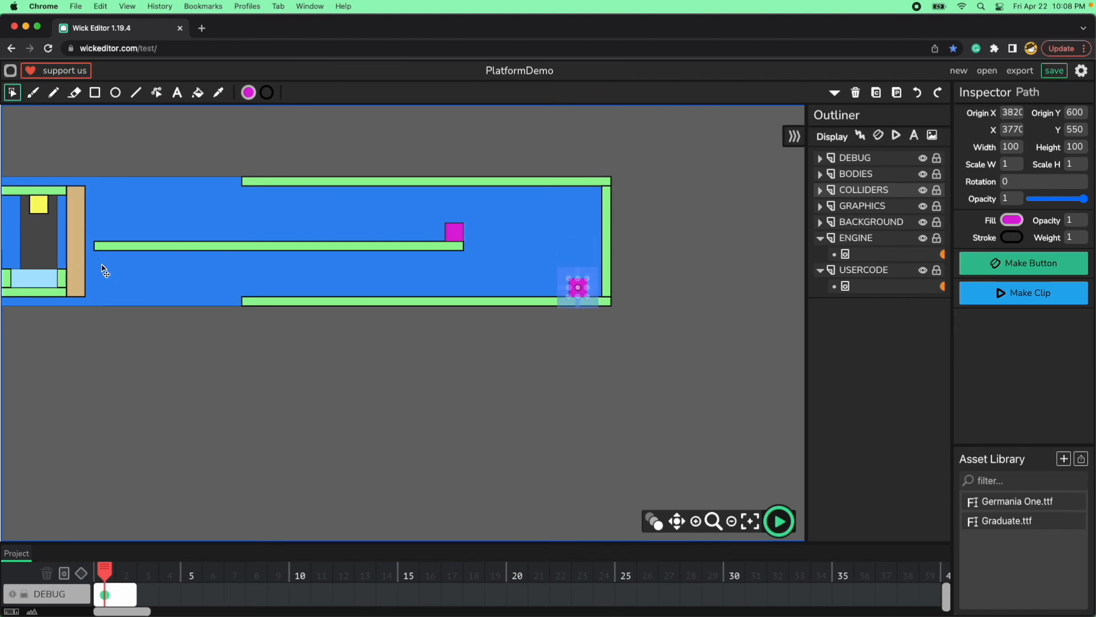
pyautogui.click(484, 263)
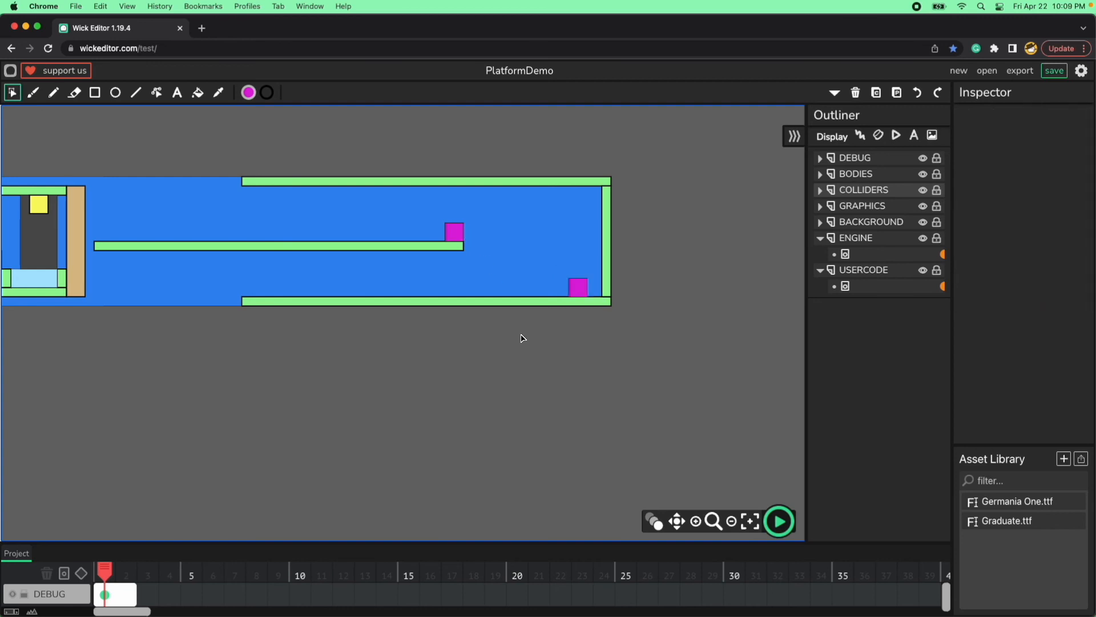
# Set the stroke weight of the magenta block on the lower platform to 3.
pyautogui.click(577, 293)
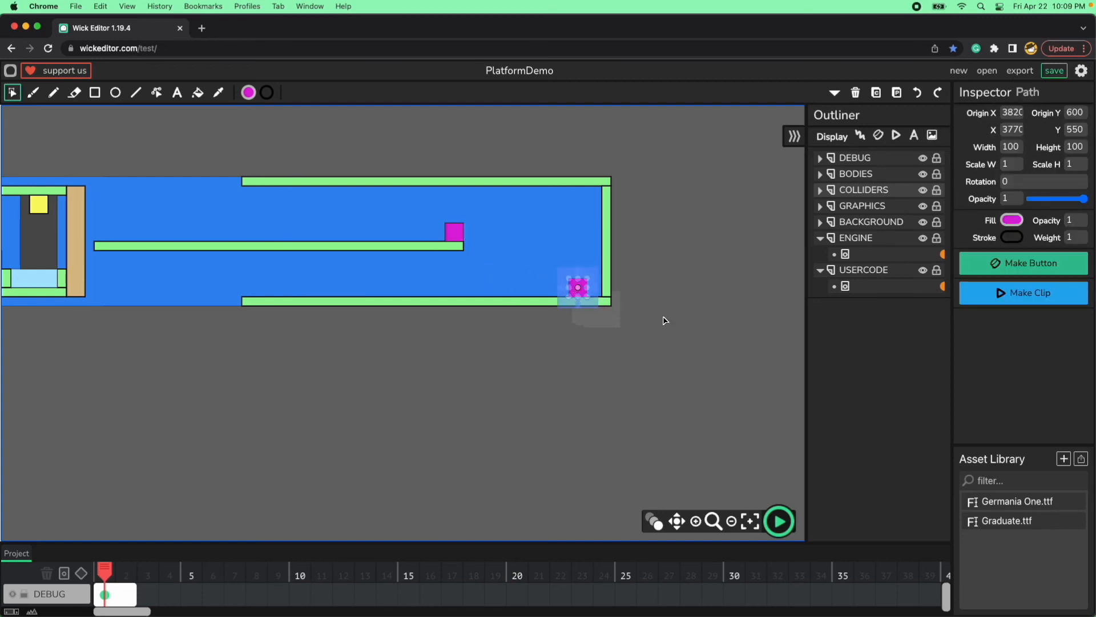
pyautogui.click(1084, 235)
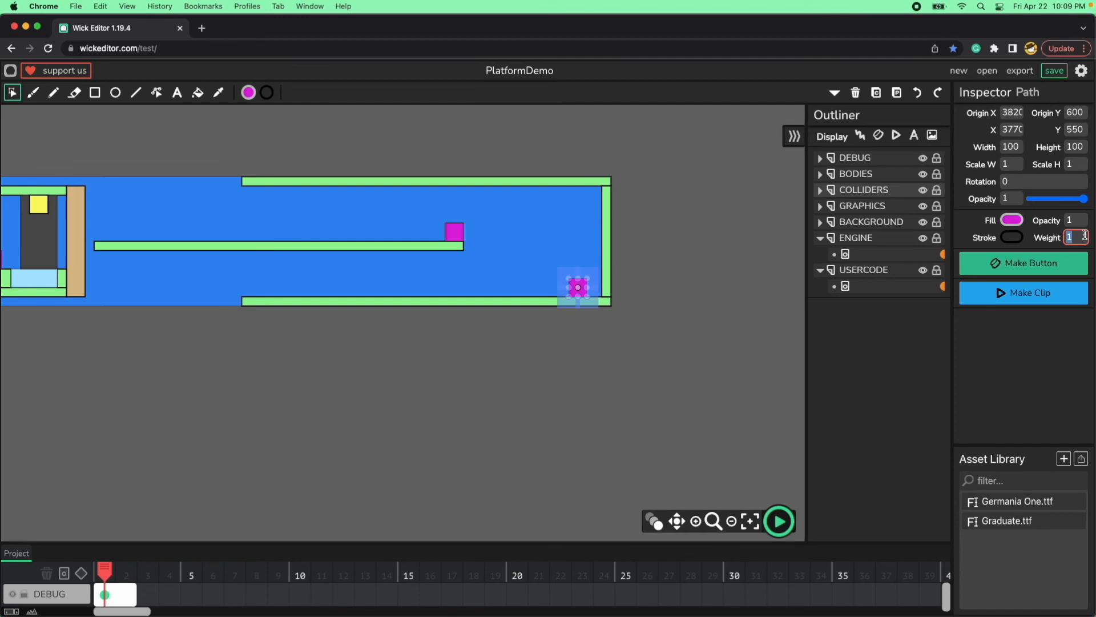
pyautogui.click(661, 343)
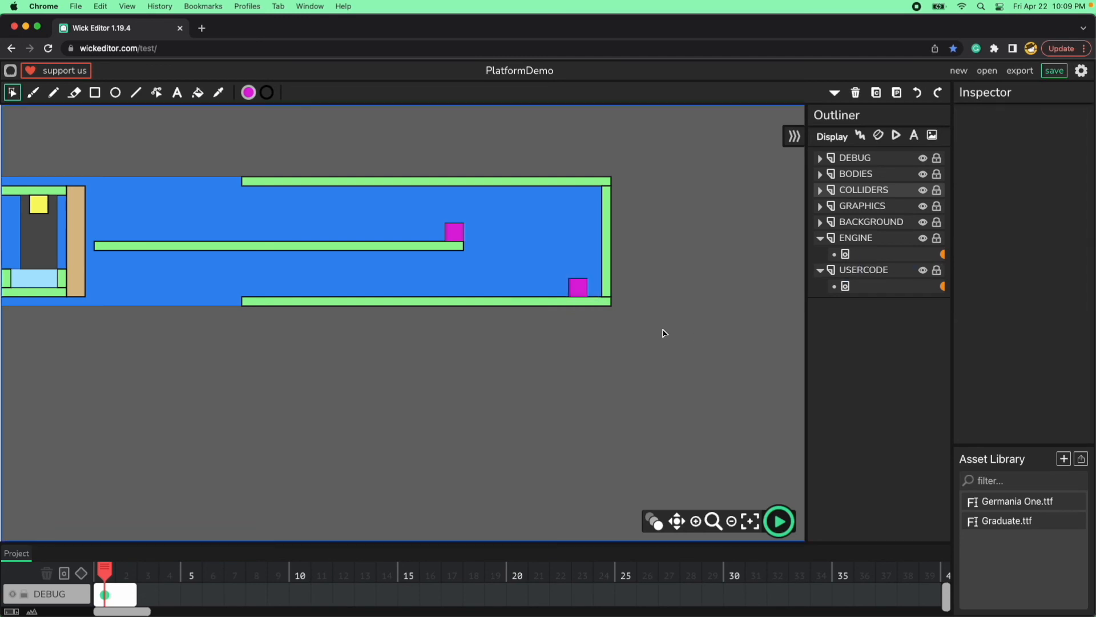
# Set the X of the magenta block on the lower platform to 3750 and check its Y and stroke weight.
pyautogui.click(582, 293)
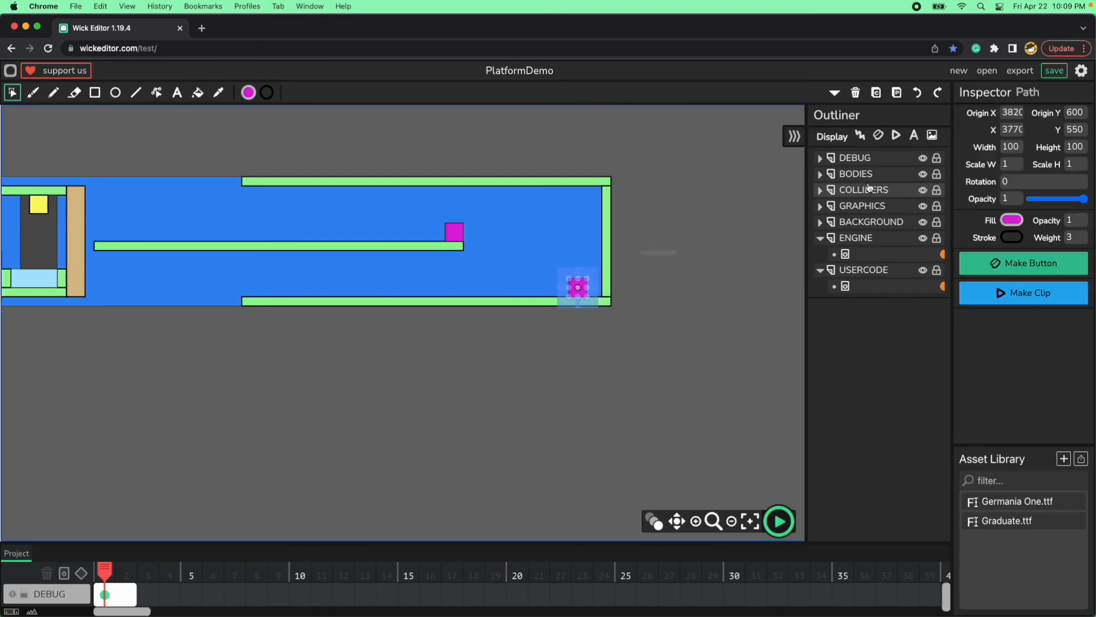
pyautogui.click(1012, 130)
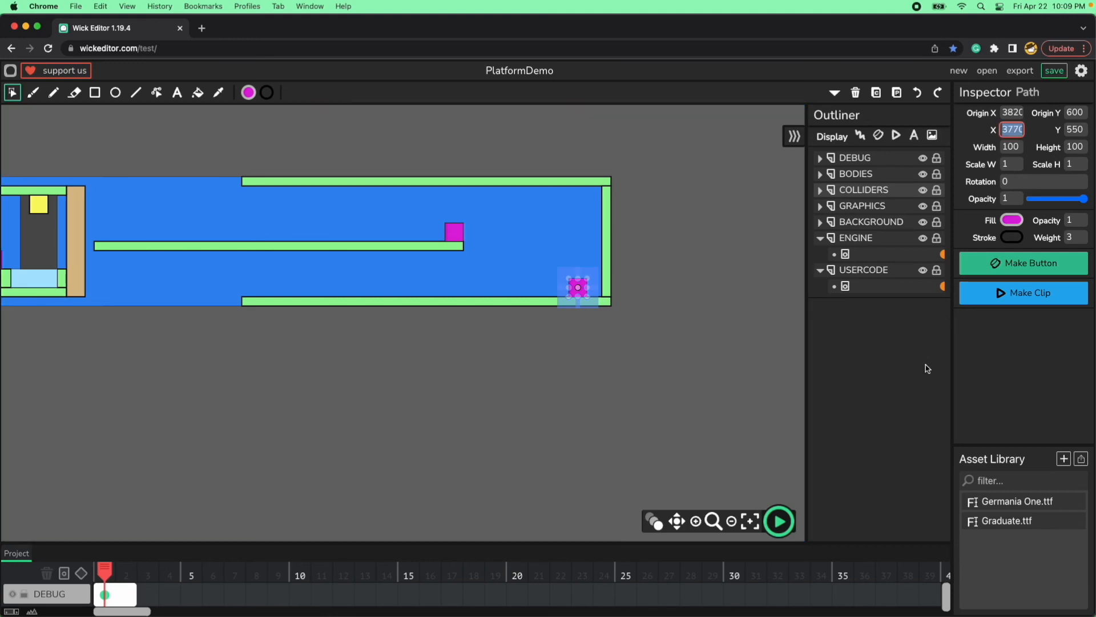
pyautogui.press('Down')
pyautogui.press('Down')
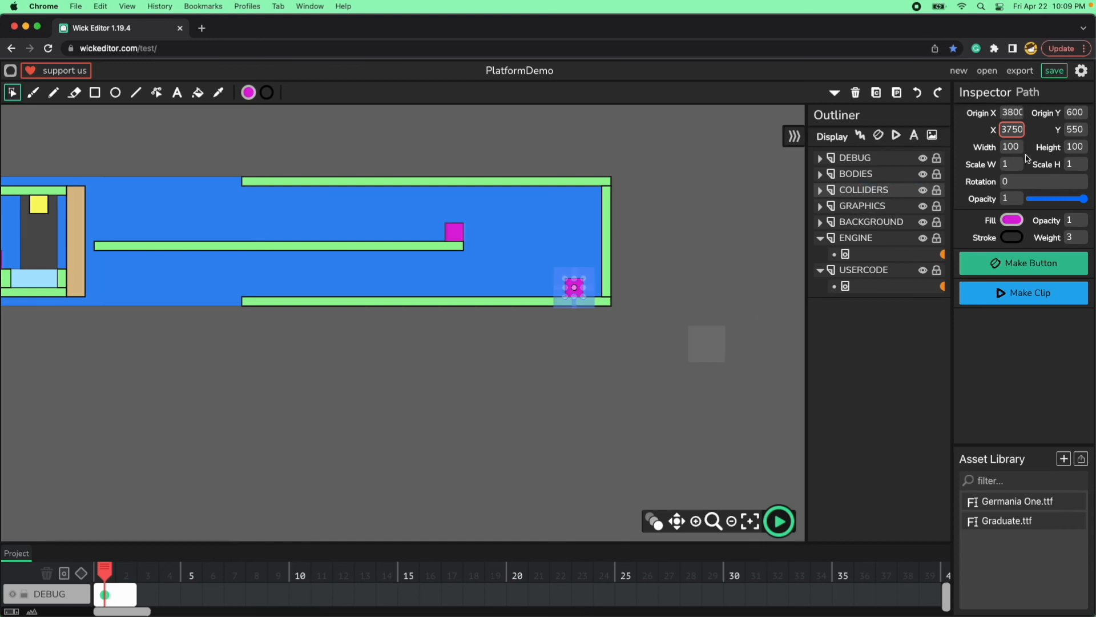
pyautogui.click(1071, 131)
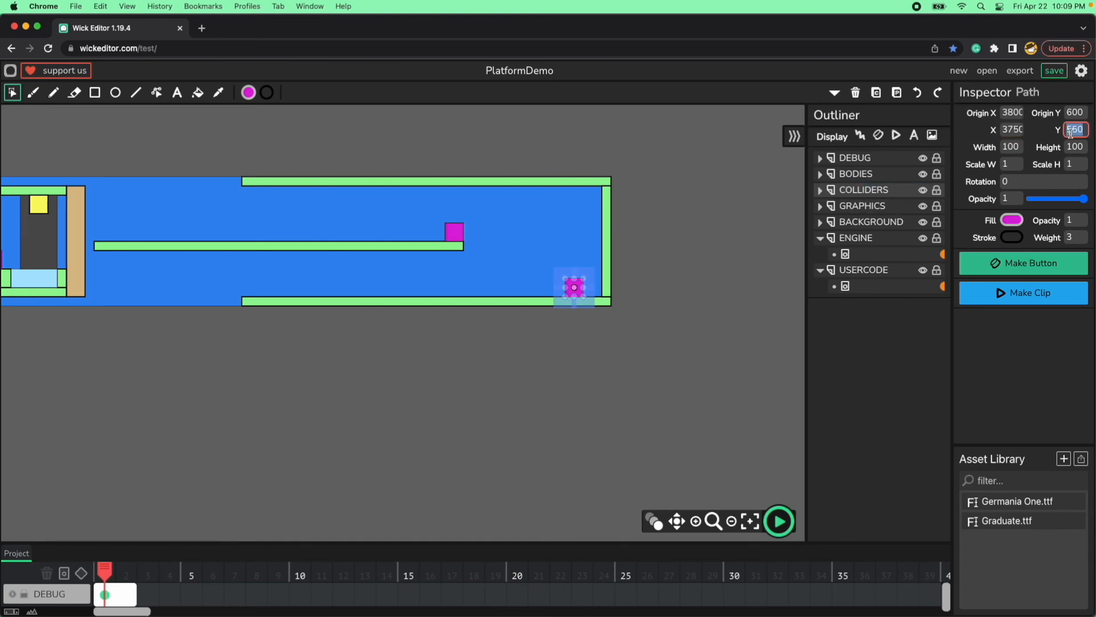
pyautogui.click(717, 330)
pyautogui.click(569, 294)
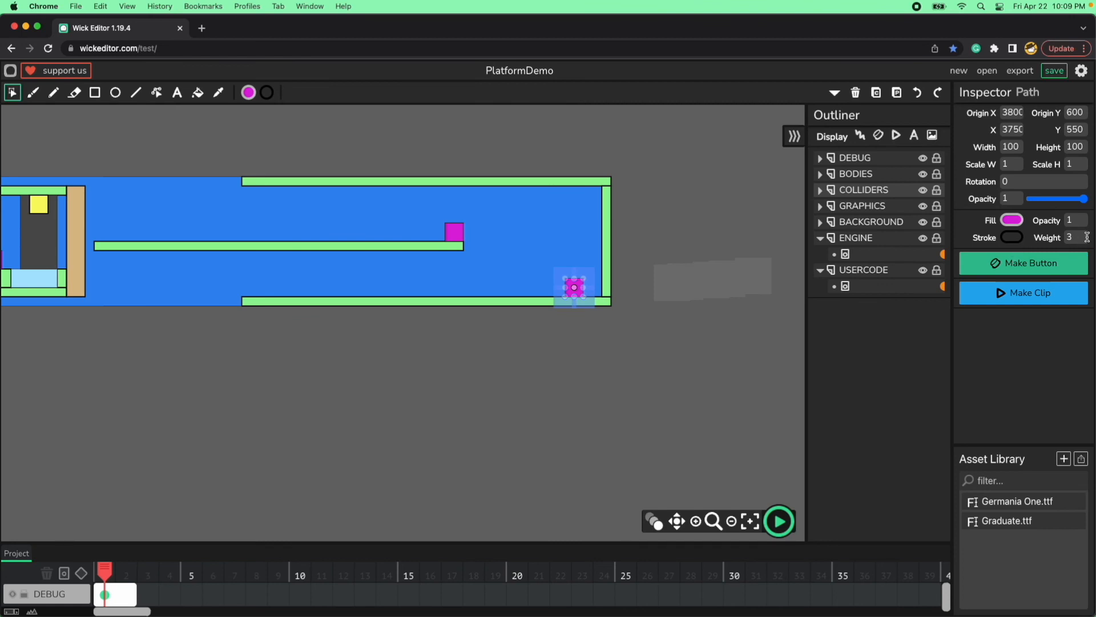
pyautogui.click(722, 345)
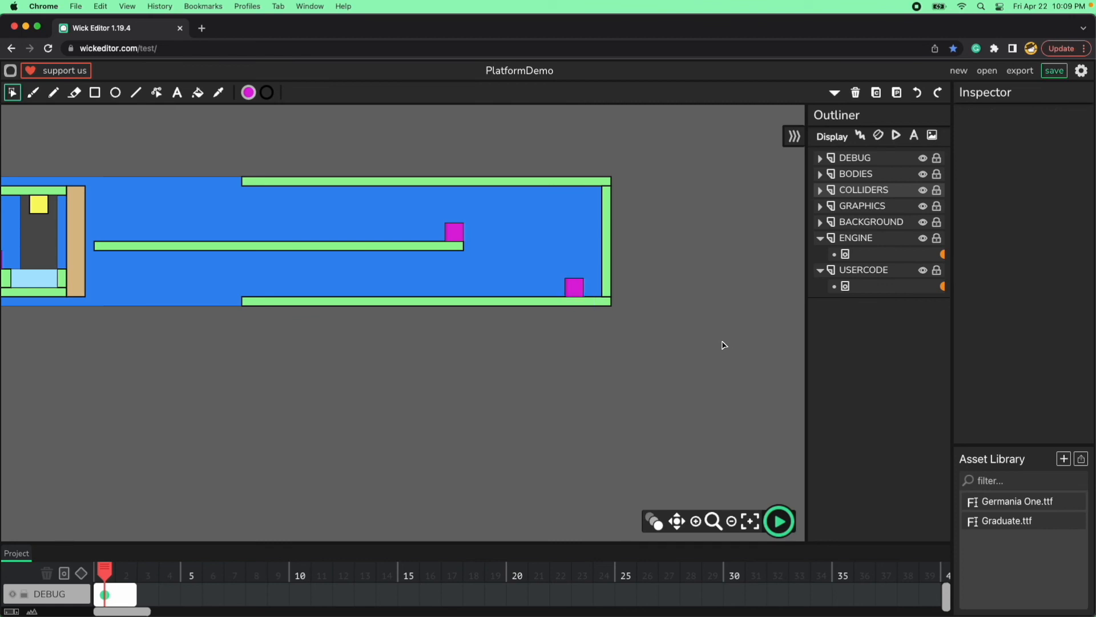
# Copy the lower magenta block to frame 2 and place it on top of the wide upper green platform.
pyautogui.click(575, 294)
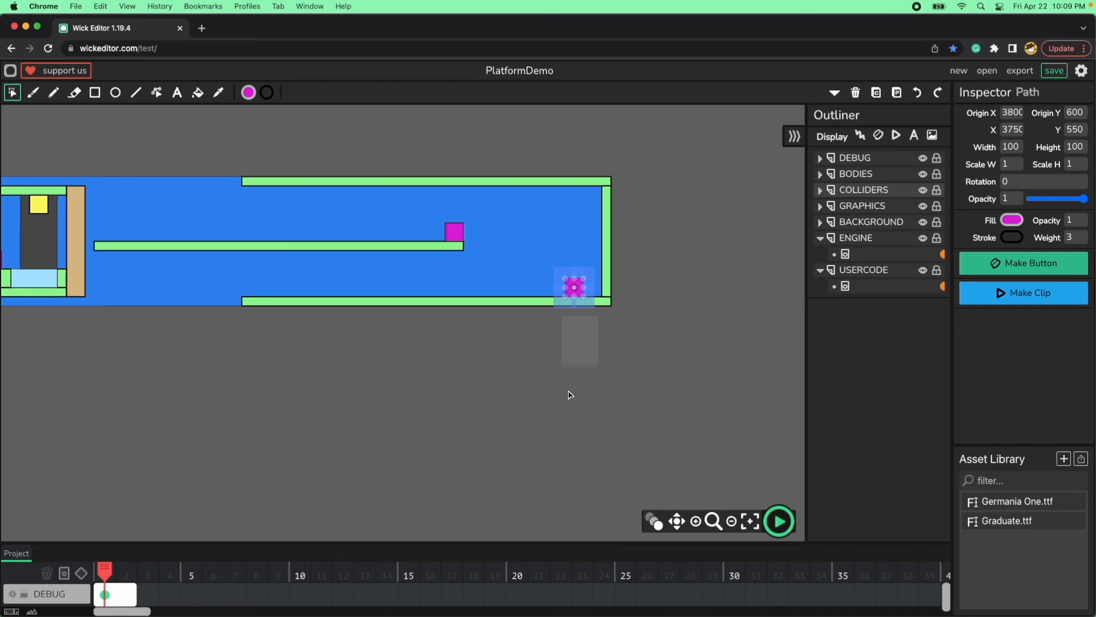
pyautogui.click(118, 568)
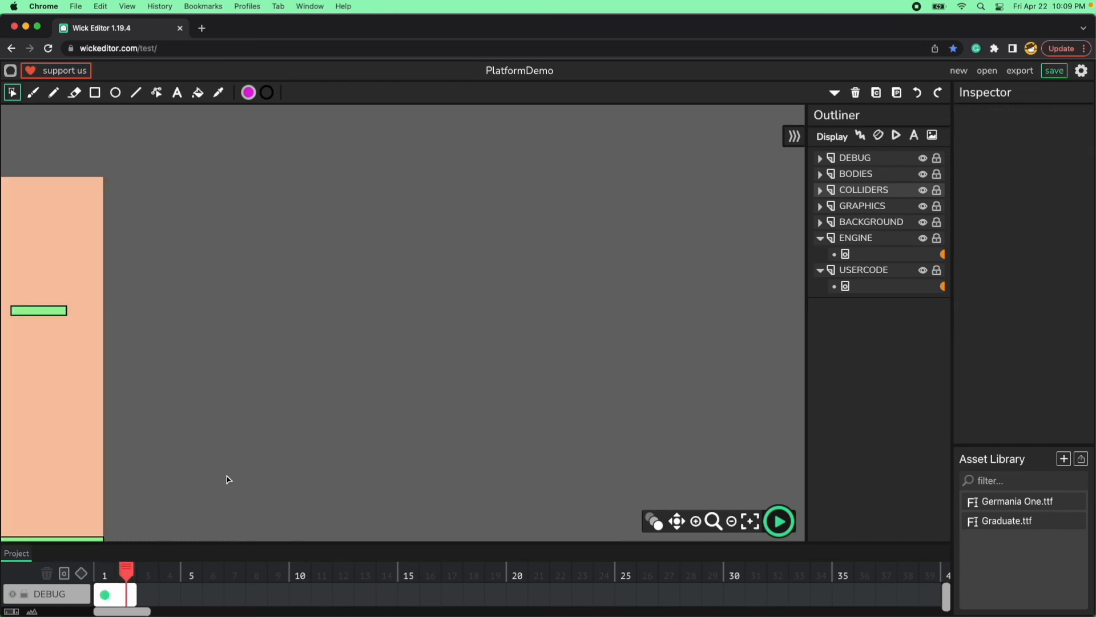
pyautogui.press('space')
pyautogui.moveTo(228, 414); pyautogui.dragTo(624, 374)
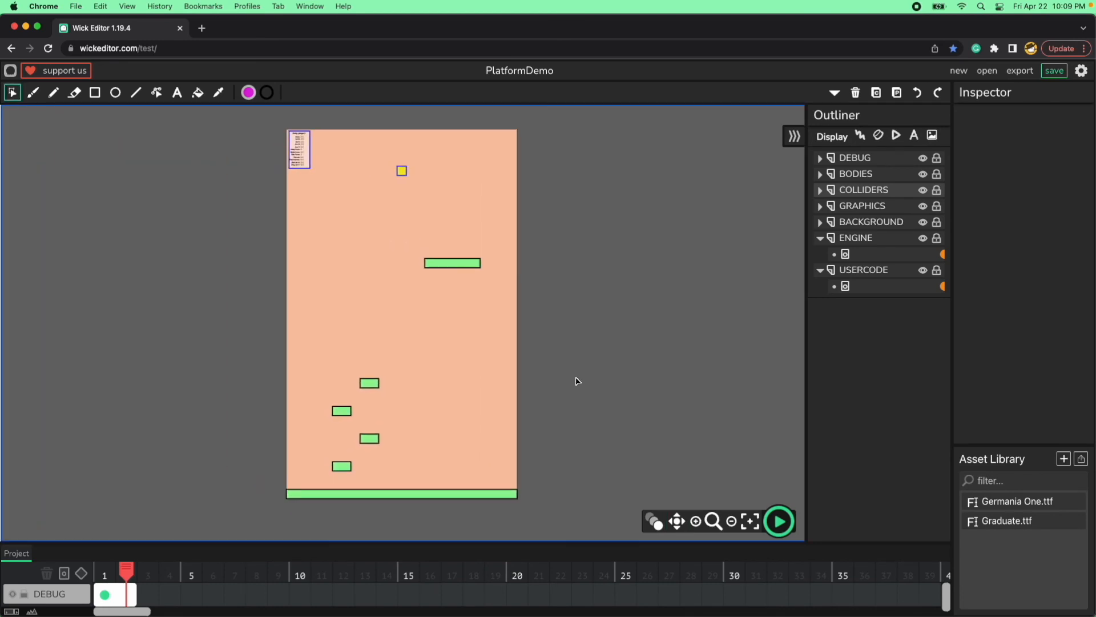
pyautogui.press('-')
pyautogui.click(642, 416)
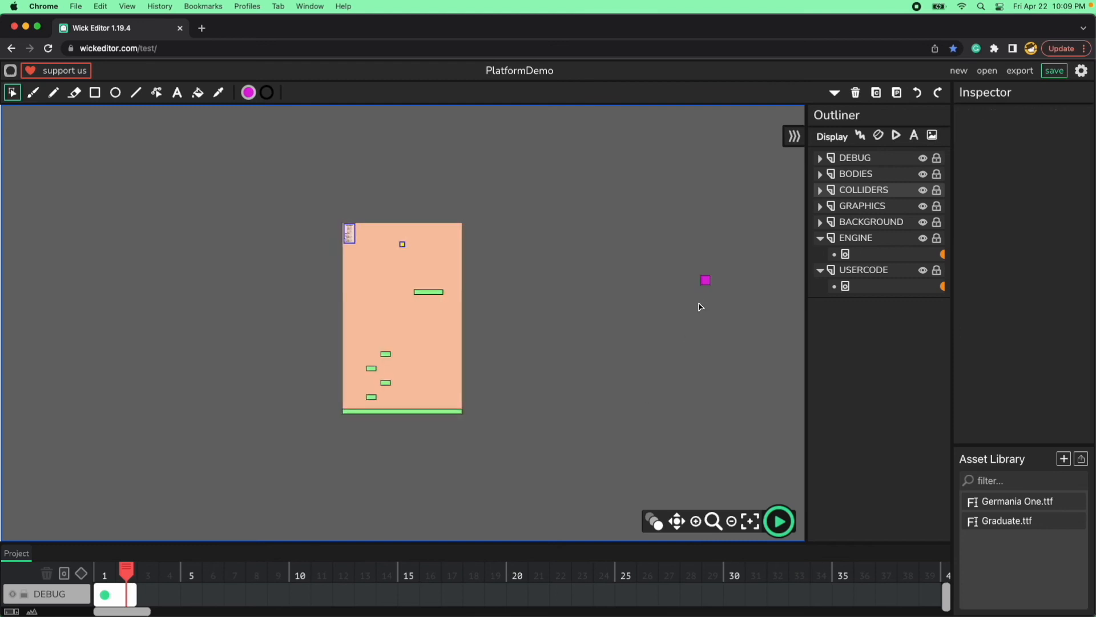
pyautogui.click(707, 284)
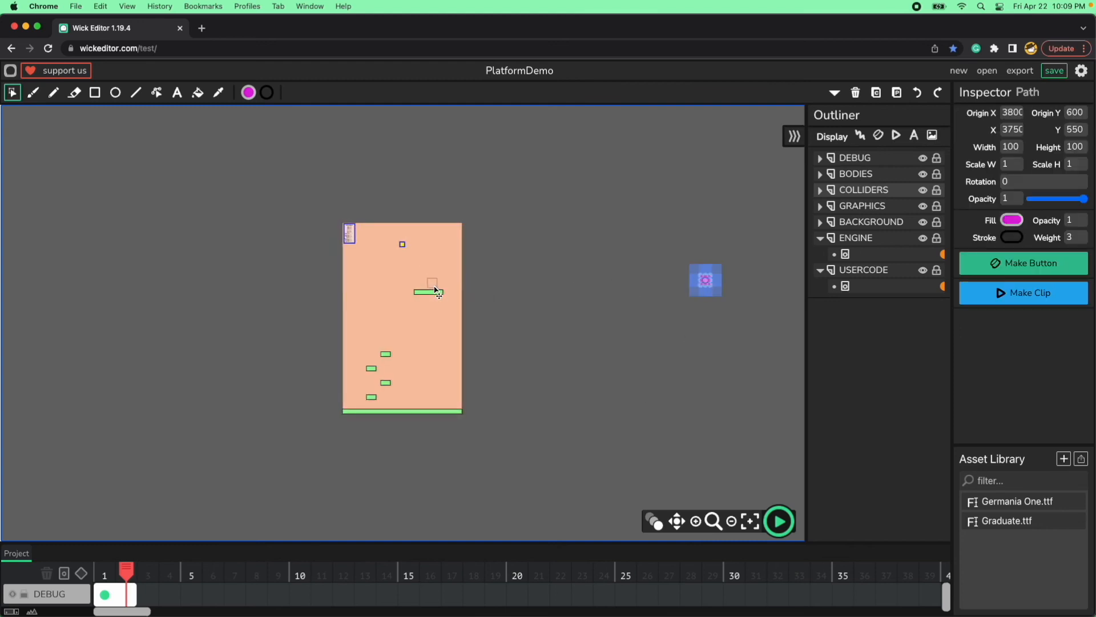
pyautogui.moveTo(437, 294); pyautogui.dragTo(437, 293)
pyautogui.click(490, 332)
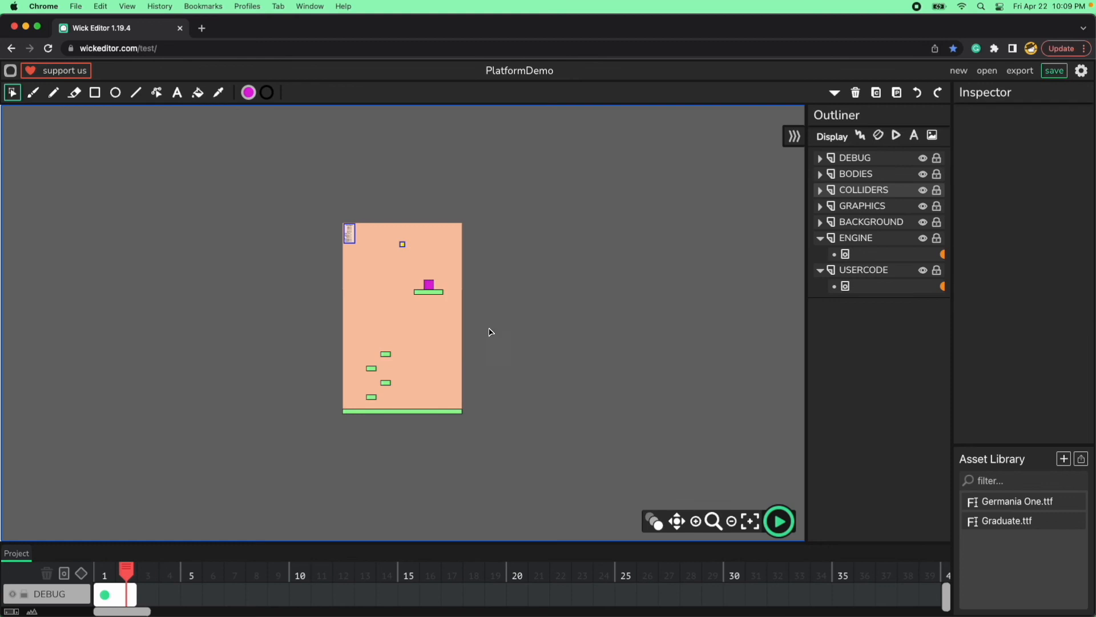
# Set the position of the magenta block on frame 2 to X 850, Y 600.
pyautogui.click(432, 288)
pyautogui.click(1006, 131)
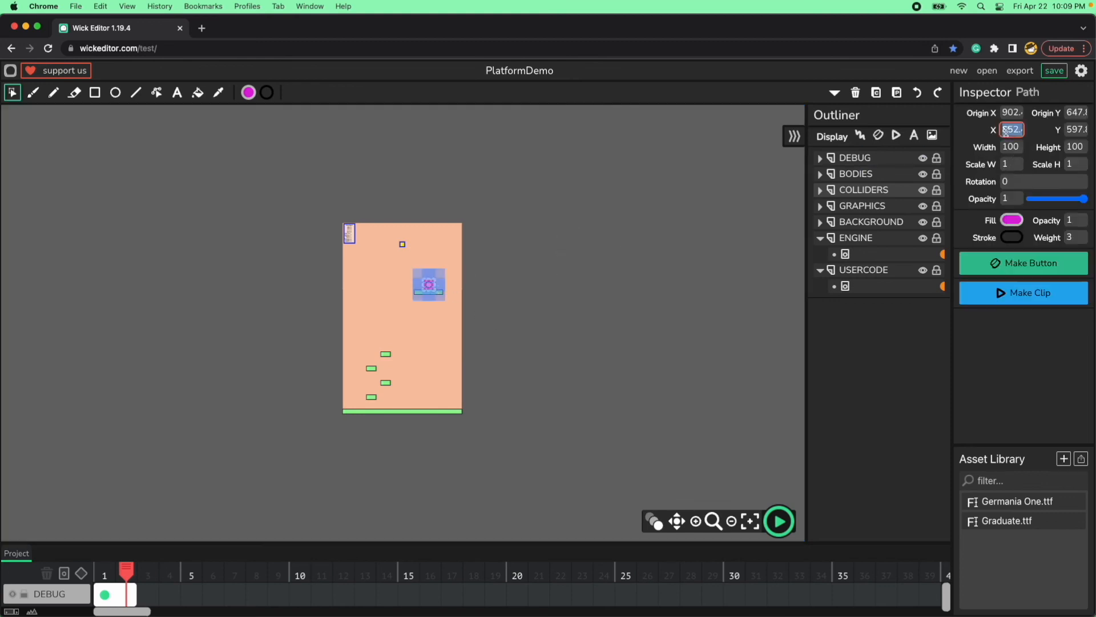
pyautogui.write('850')
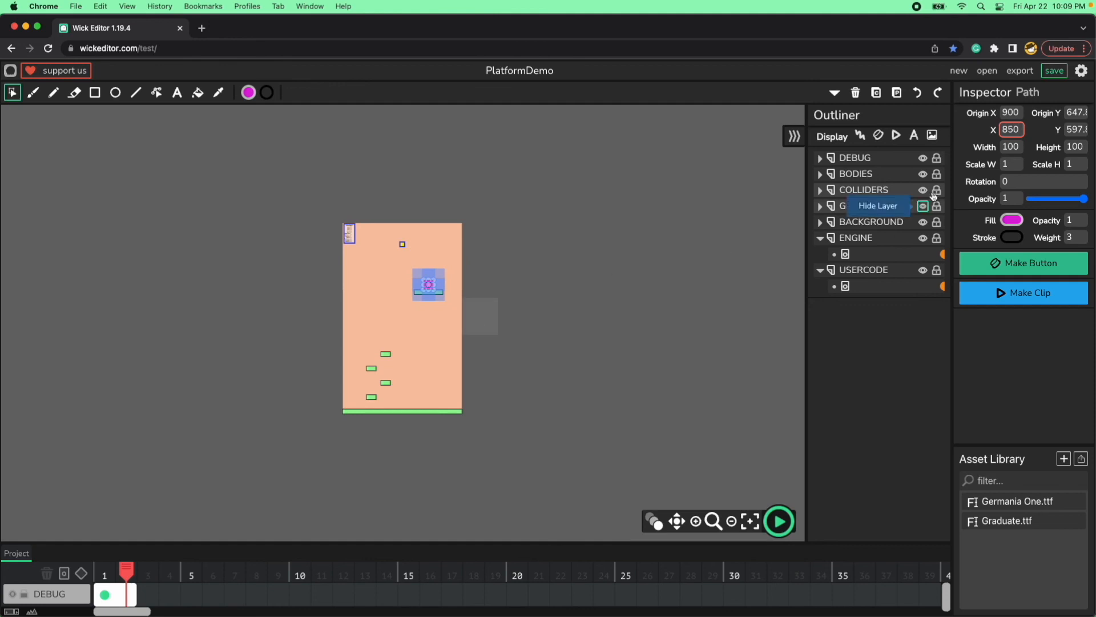
pyautogui.click(1078, 127)
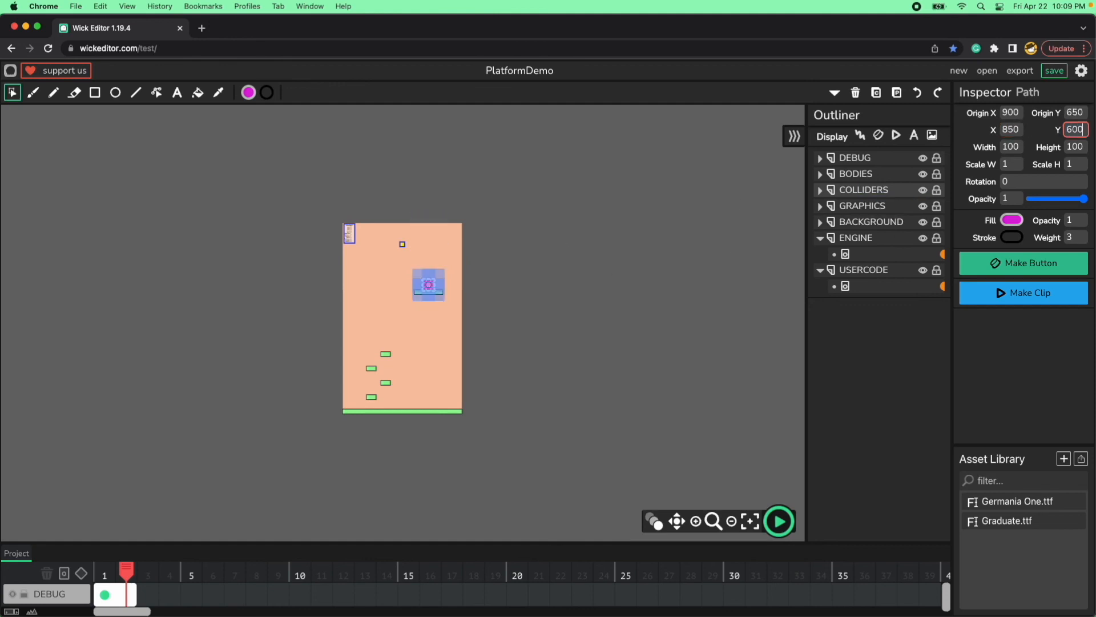
pyautogui.click(597, 395)
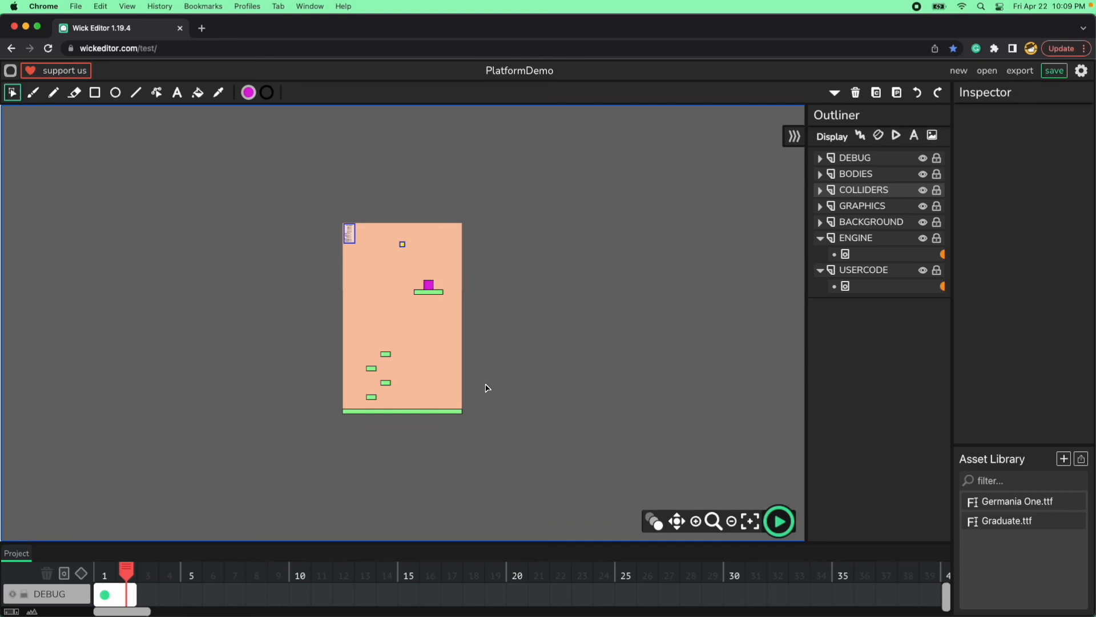
# Set the stroke weight of the magenta block on frame 2 to 1.
pyautogui.click(432, 288)
pyautogui.click(1078, 237)
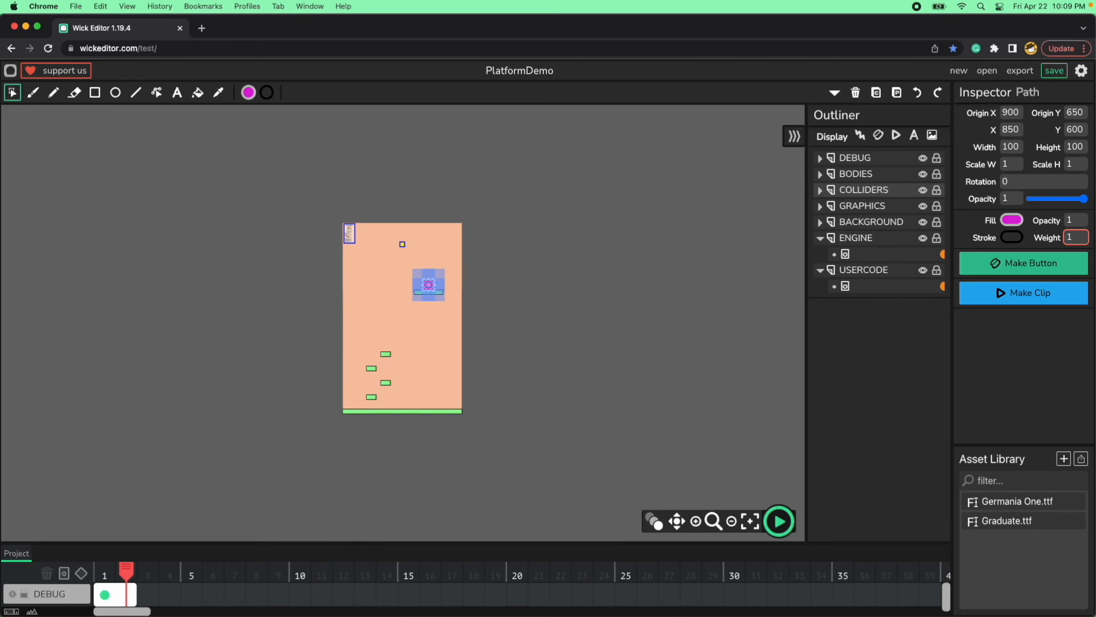
pyautogui.write('1')
pyautogui.click(710, 325)
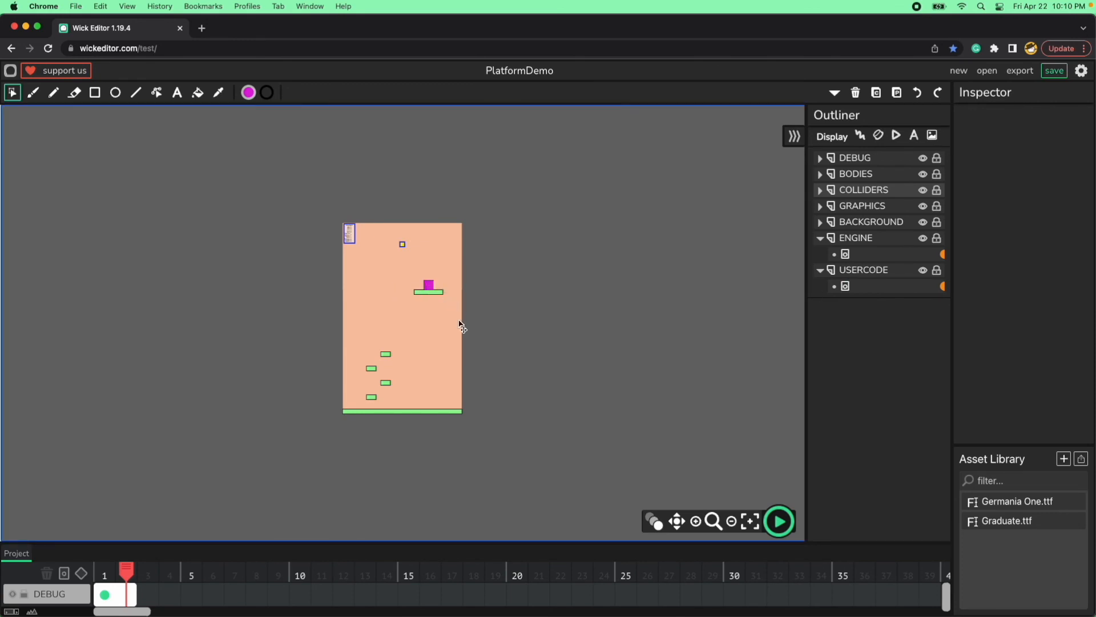
# Inspect the magenta block on frame 2 and the lower magenta block at the right end of frame 1.
pyautogui.click(435, 291)
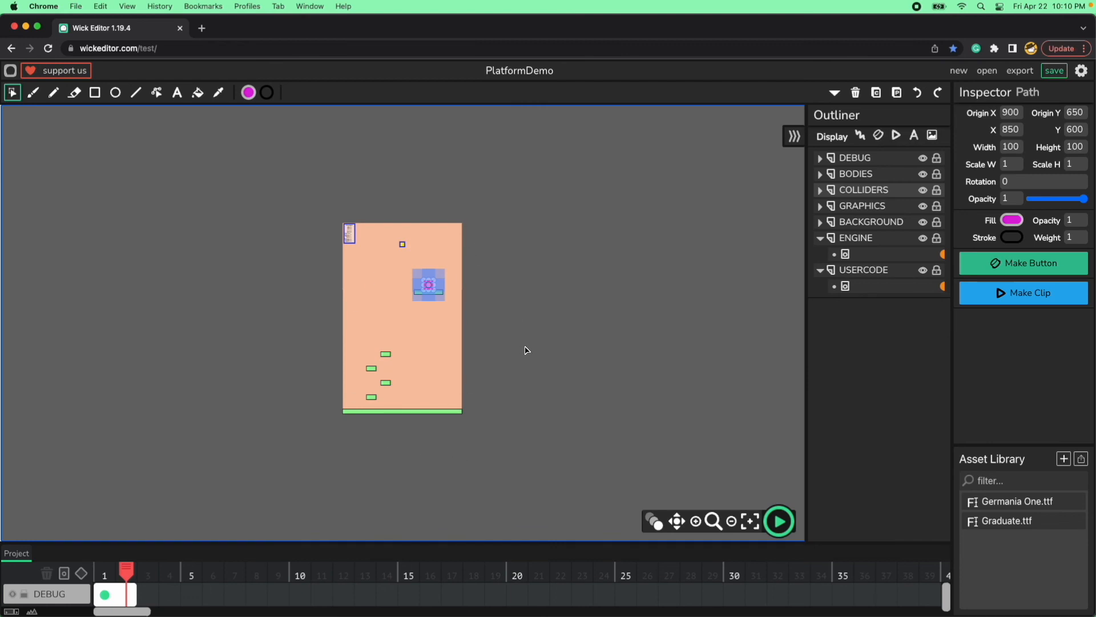
pyautogui.scroll(5, 526, 350)
pyautogui.scroll(-2, 525, 351)
pyautogui.scroll(-2, 525, 351)
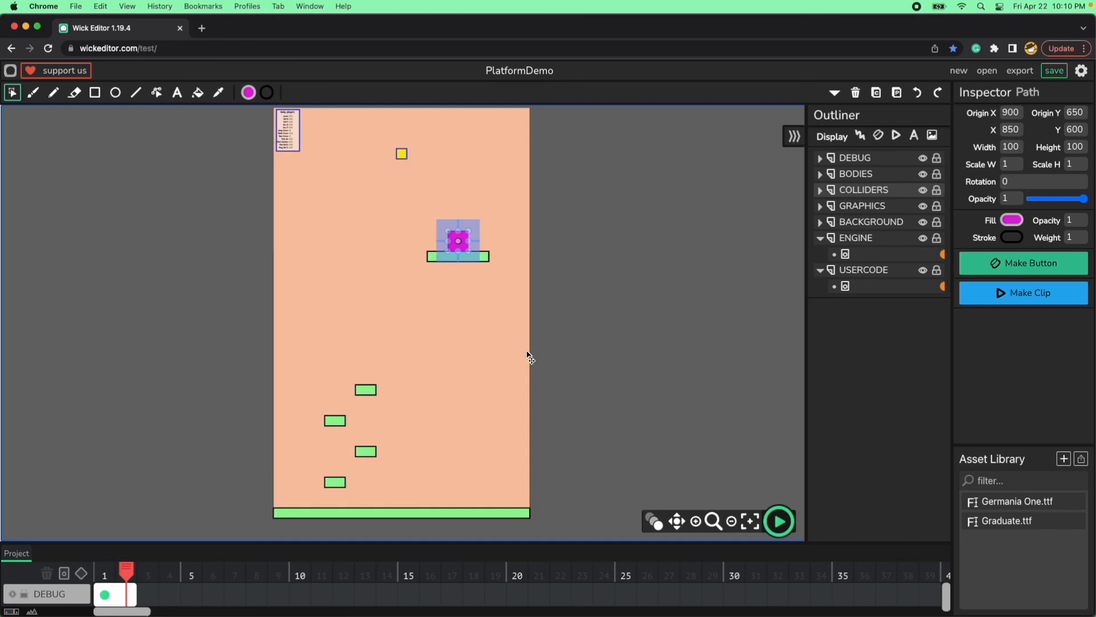
pyautogui.click(567, 299)
pyautogui.click(464, 246)
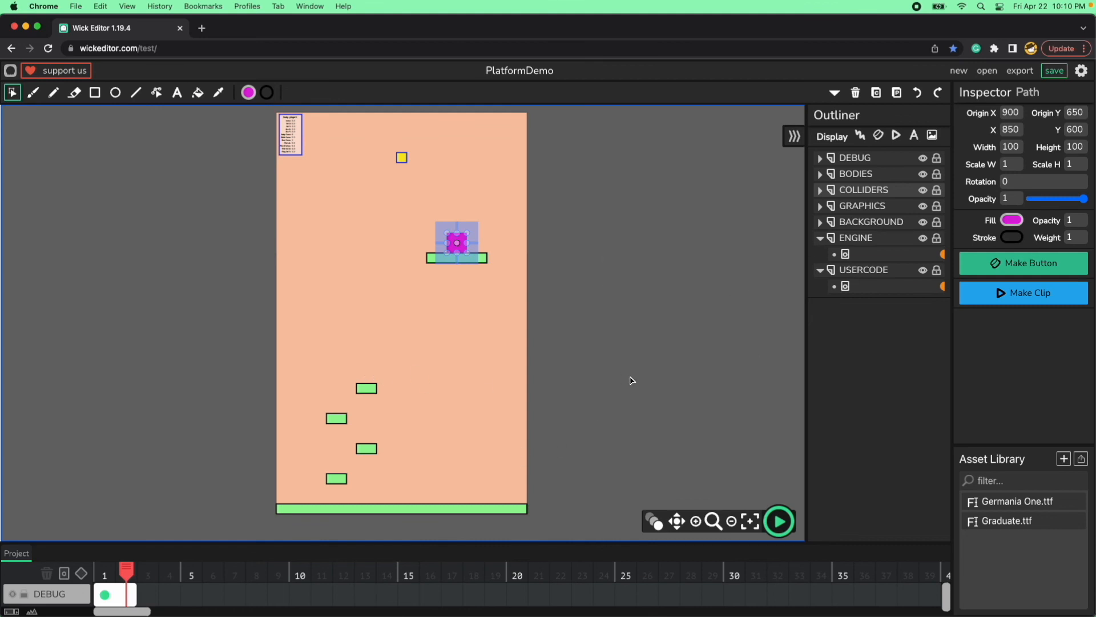
pyautogui.click(105, 573)
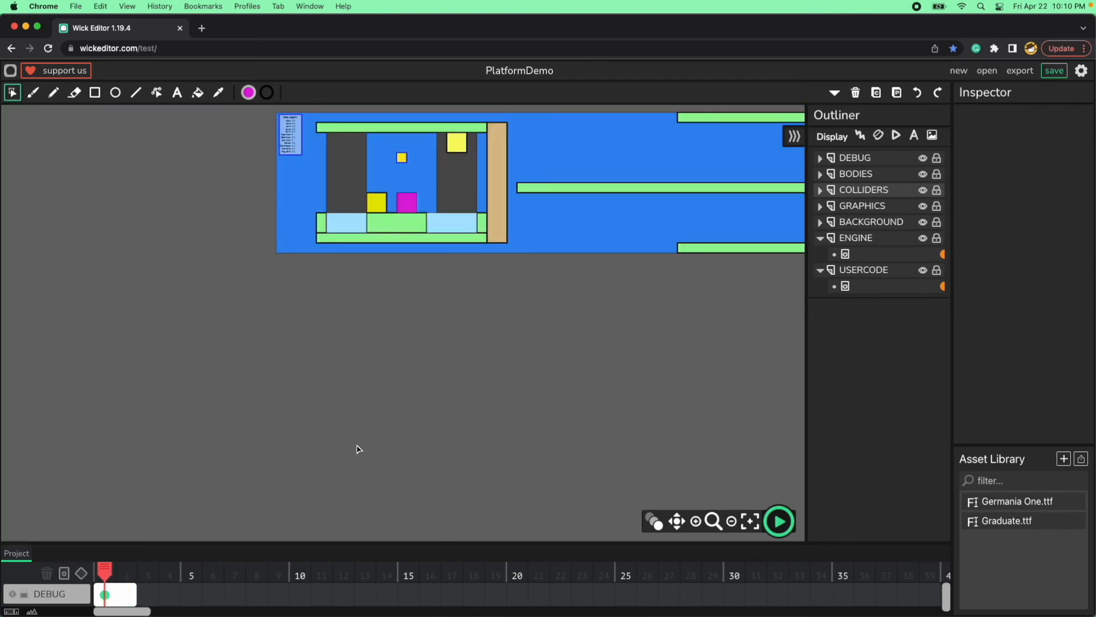
pyautogui.press('space')
pyautogui.moveTo(702, 309); pyautogui.dragTo(348, 370)
pyautogui.click(693, 301)
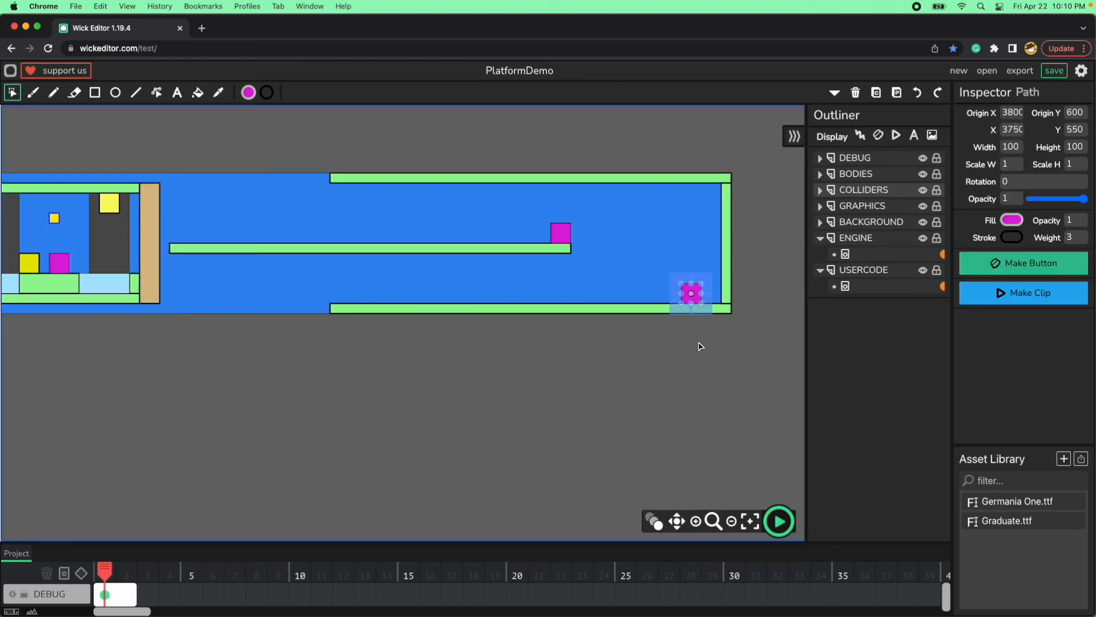
pyautogui.click(695, 366)
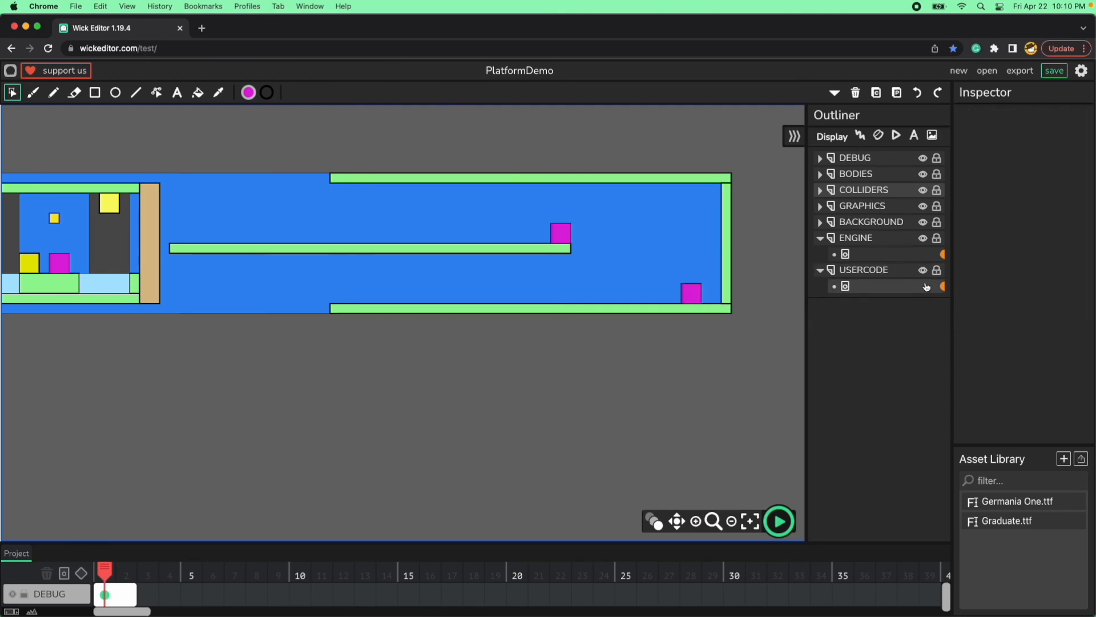
# Open the USERCODE frame's script, clear the console, and collapse the player1Settings block to reach Level1Settings.
pyautogui.click(943, 287)
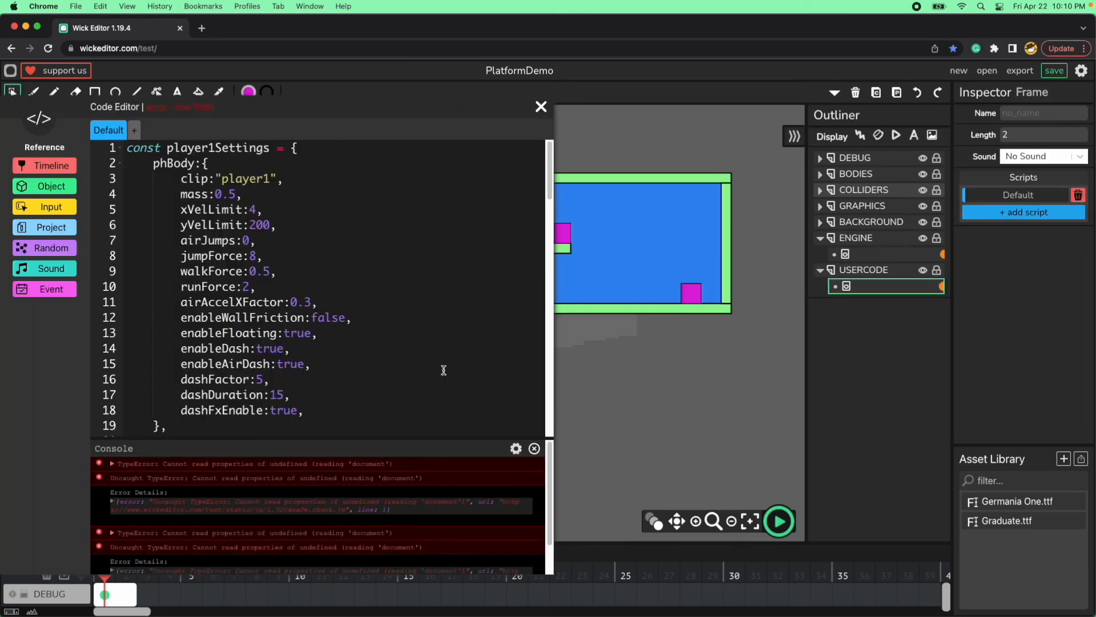
pyautogui.click(534, 450)
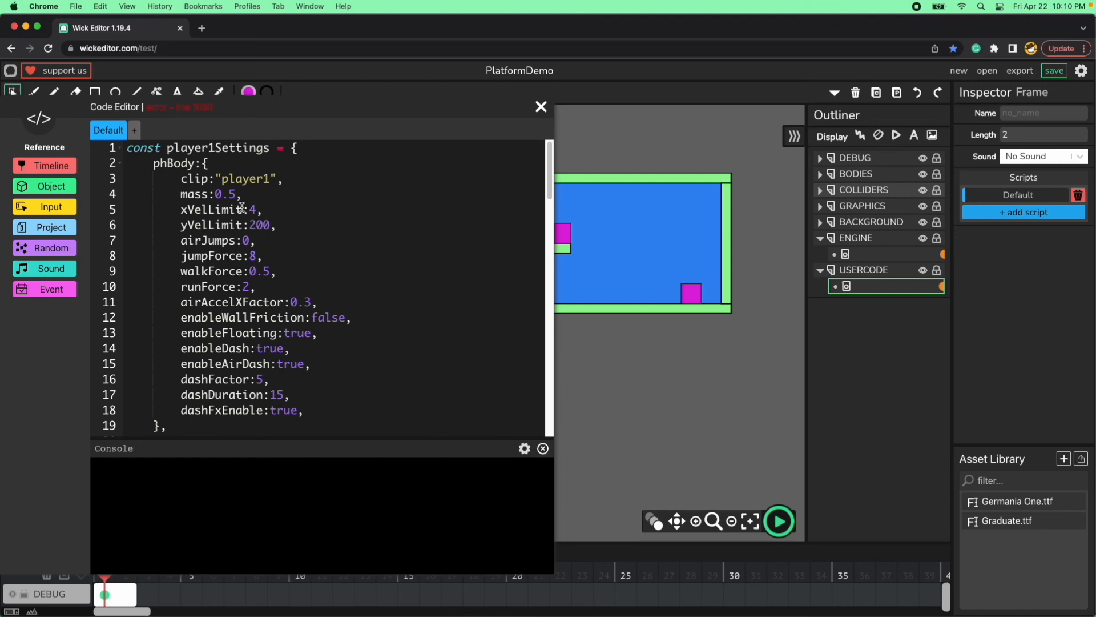
pyautogui.click(120, 147)
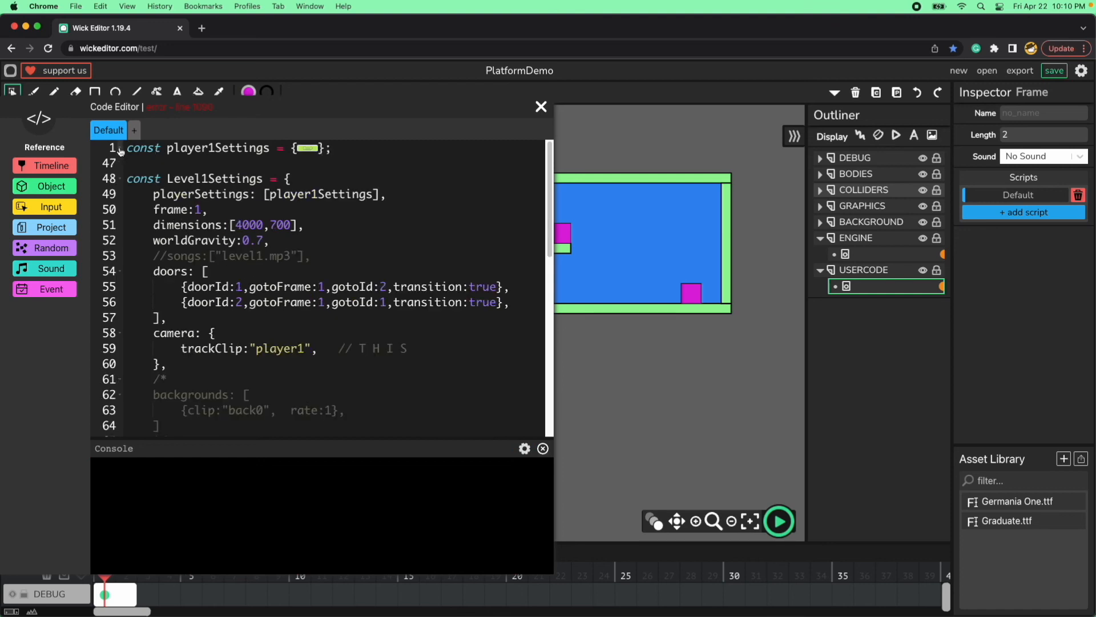
pyautogui.doubleClick(219, 181)
pyautogui.click(333, 227)
# Duplicate the doorId 2 entry as a third line in the doors list of Level1Settings, without a trailing comma.
pyautogui.moveTo(509, 302); pyautogui.dragTo(180, 303)
pyautogui.press('super+c')
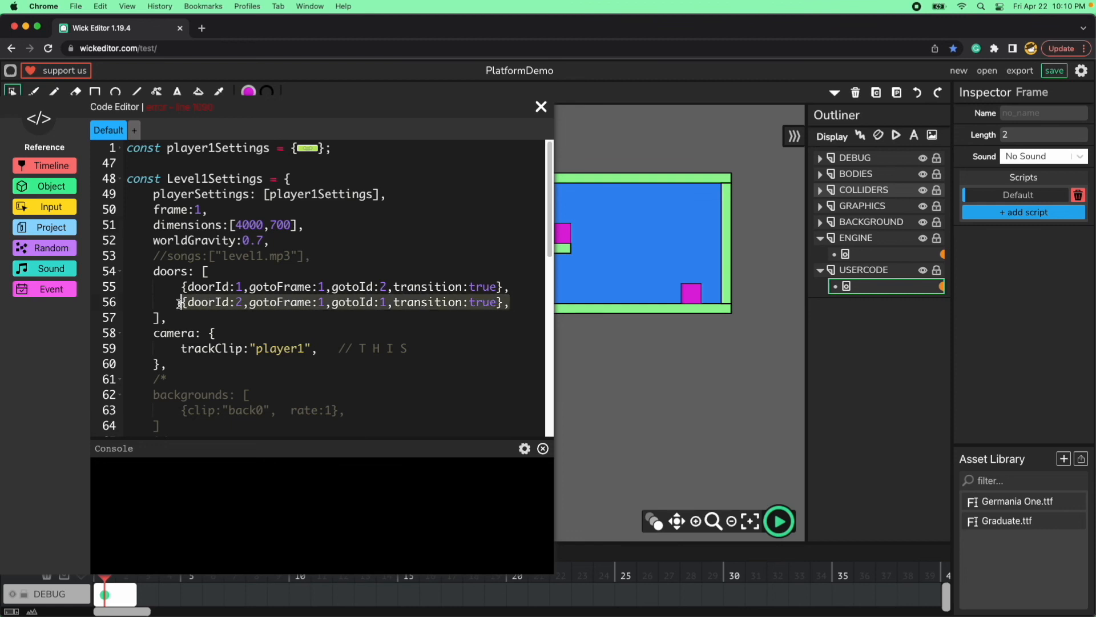
pyautogui.click(532, 305)
pyautogui.press('Return')
pyautogui.press('super+v')
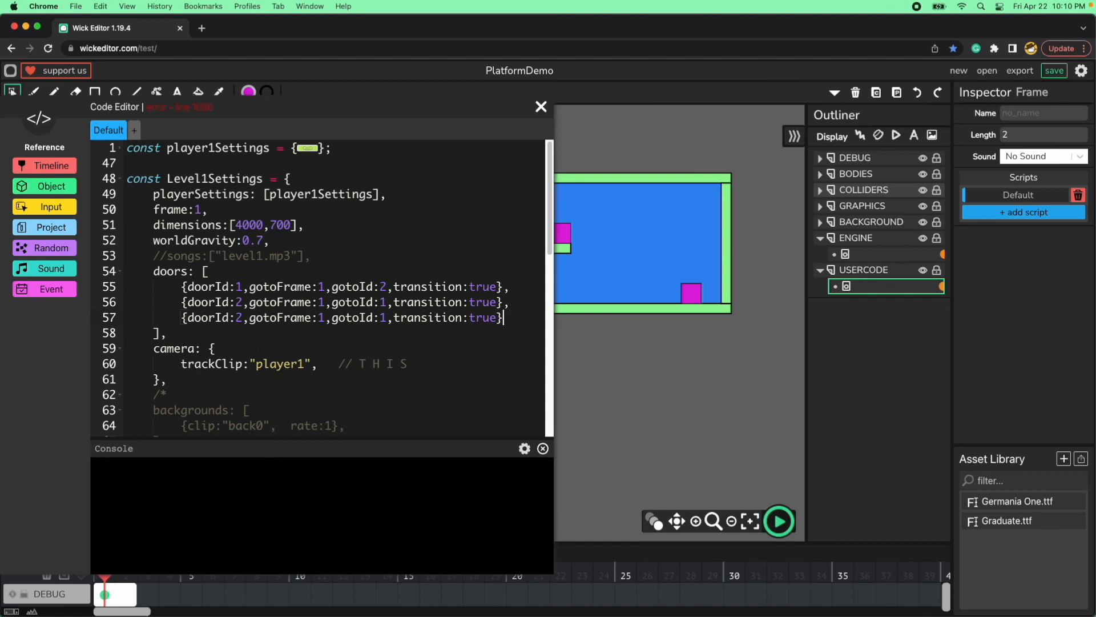
# Set the third door entry in Level1Settings to doorId 3 and gotoFrame 2.
pyautogui.click(244, 317)
pyautogui.press('BackSpace')
pyautogui.write('3')
pyautogui.hotkey('shift', 'Left')
pyautogui.write('2')
pyautogui.hotkey('shift', 'Left')
pyautogui.click(367, 337)
pyautogui.moveTo(515, 317); pyautogui.dragTo(182, 318)
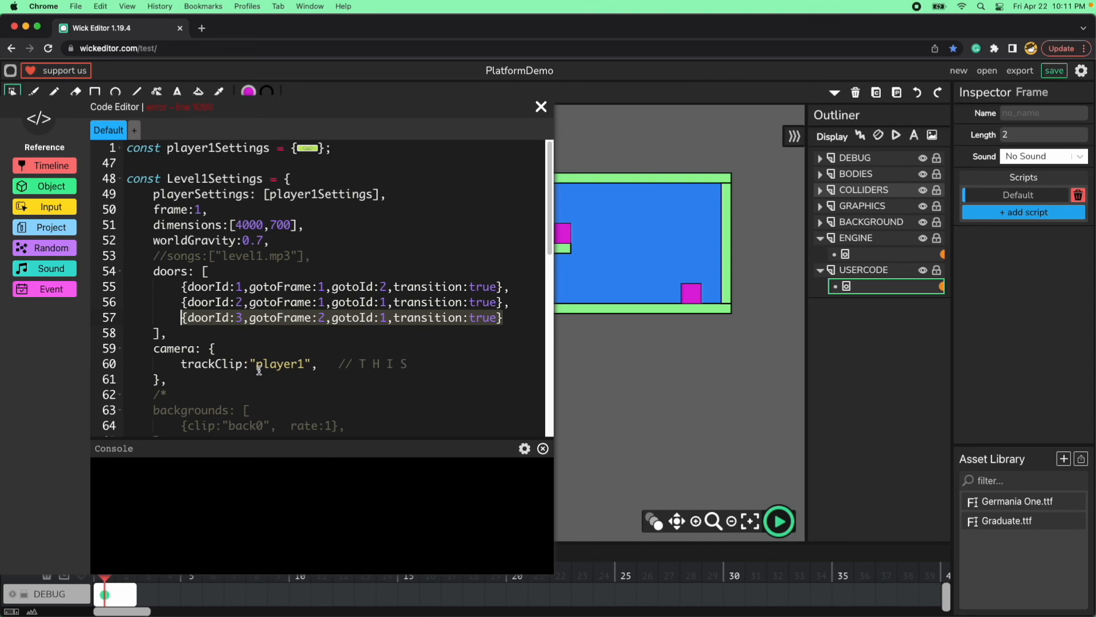
# Uncomment the doors block in Level2Settings by removing its opening and closing comment markers.
pyautogui.scroll(-1, 262, 377)
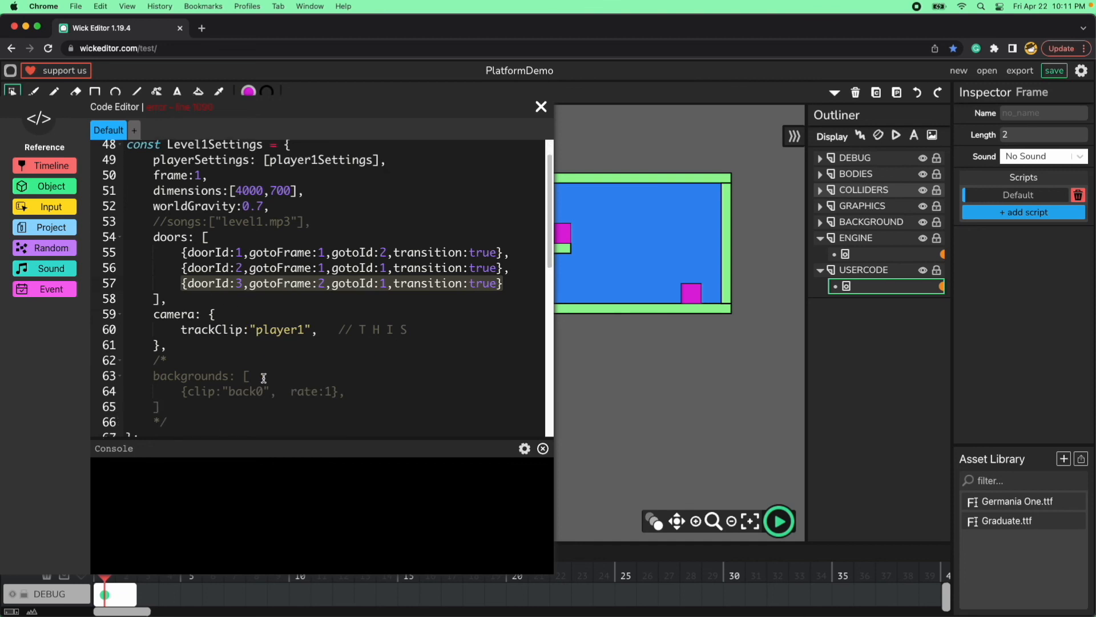
pyautogui.scroll(-7, 264, 378)
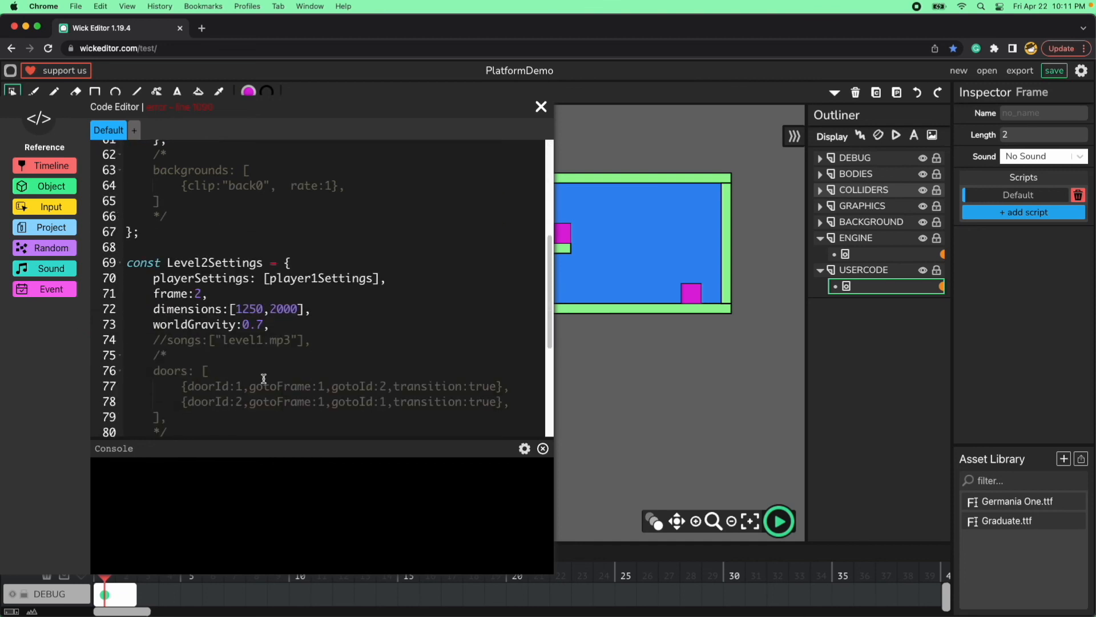
pyautogui.scroll(-1, 263, 378)
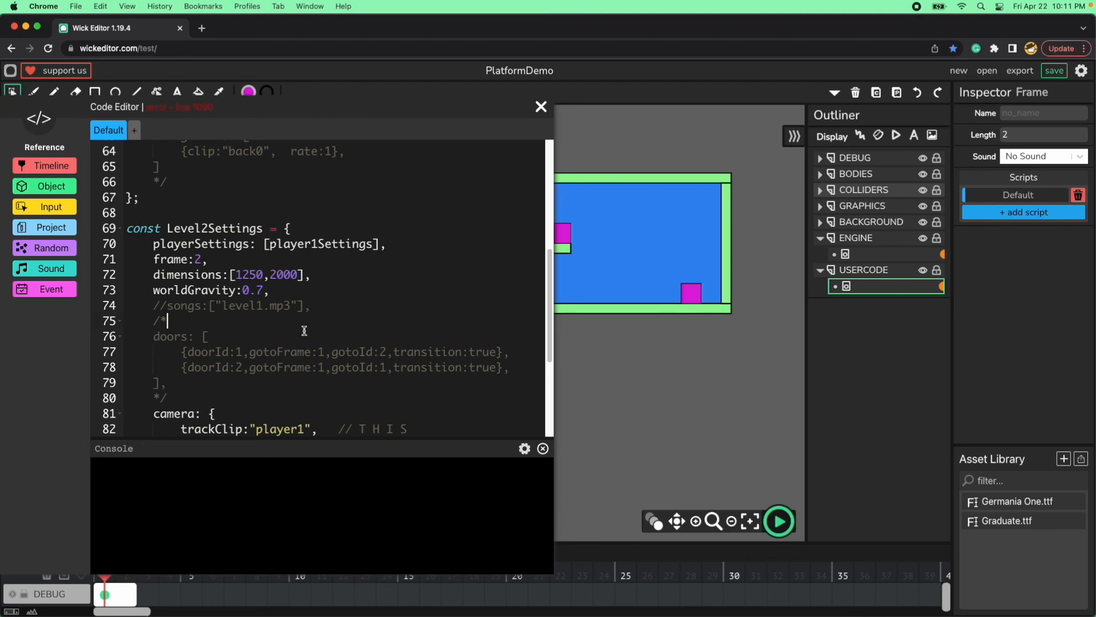
pyautogui.press('BackSpace')
pyautogui.press('BackSpace')
pyautogui.press('Down')
pyautogui.press('Down')
pyautogui.press('Down')
pyautogui.press('Down')
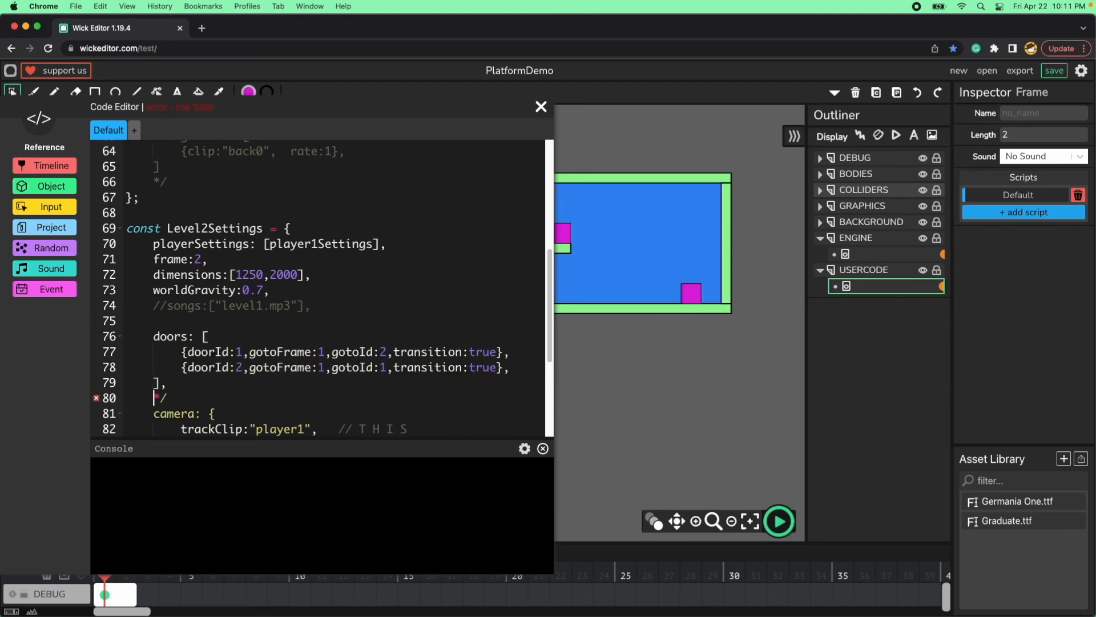
pyautogui.press('BackSpace')
pyautogui.press('BackSpace')
# Delete the doorId 2 entry from the Level2Settings doors list, along with the comma after the first entry.
pyautogui.moveTo(512, 367); pyautogui.dragTo(133, 367)
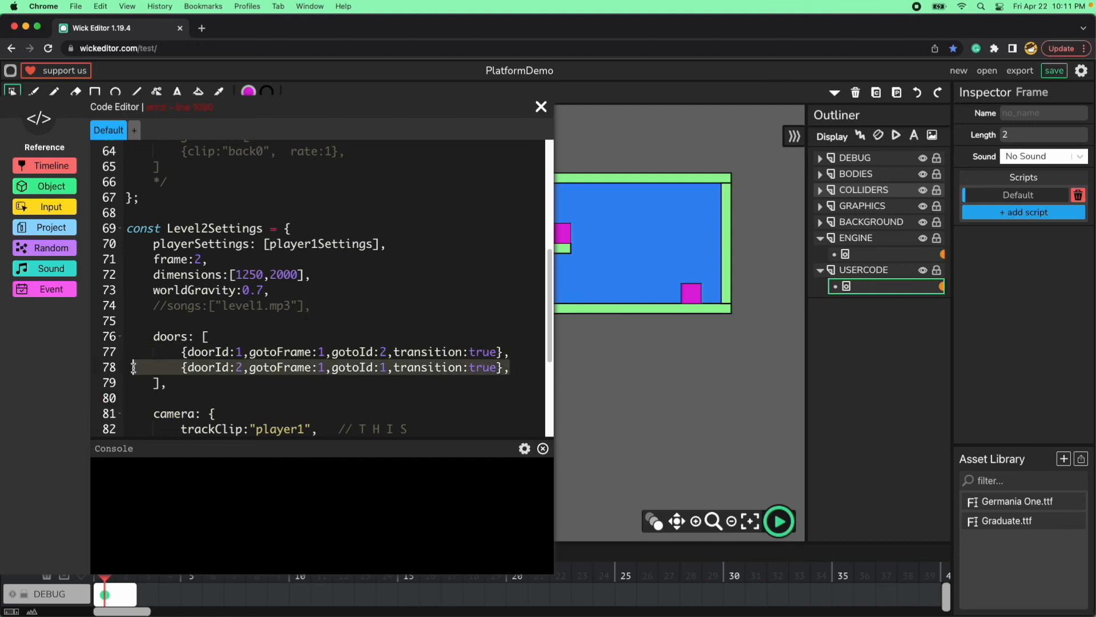
pyautogui.press('BackSpace')
pyautogui.press('BackSpace')
pyautogui.press('BackSpace')
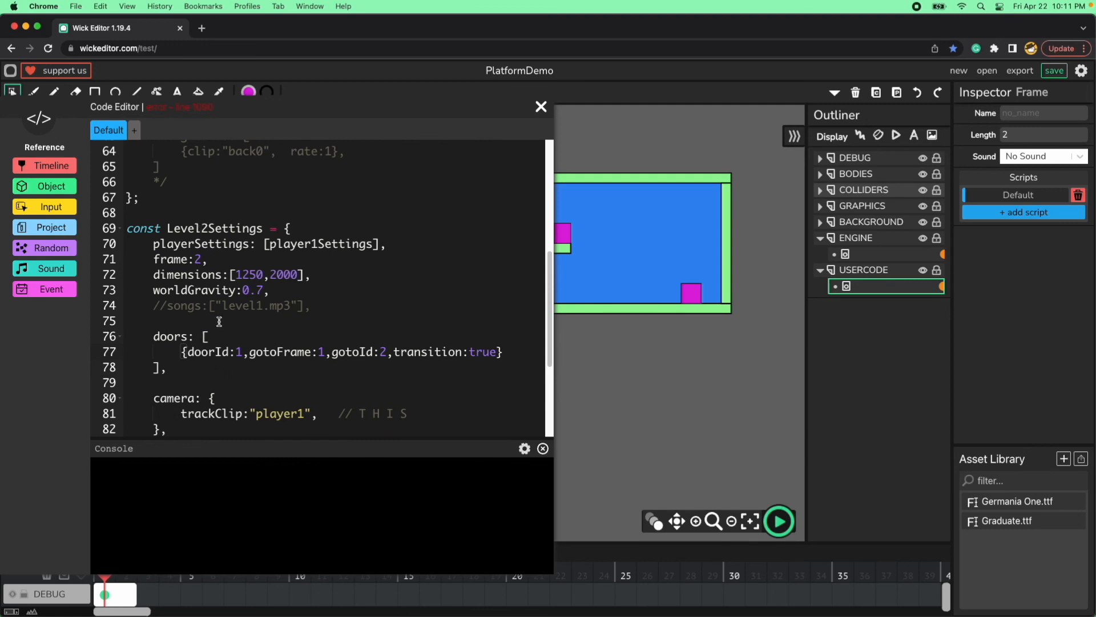
# Set gotoId to 3 for the remaining door in Level2Settings and close the code editor.
pyautogui.doubleClick(215, 352)
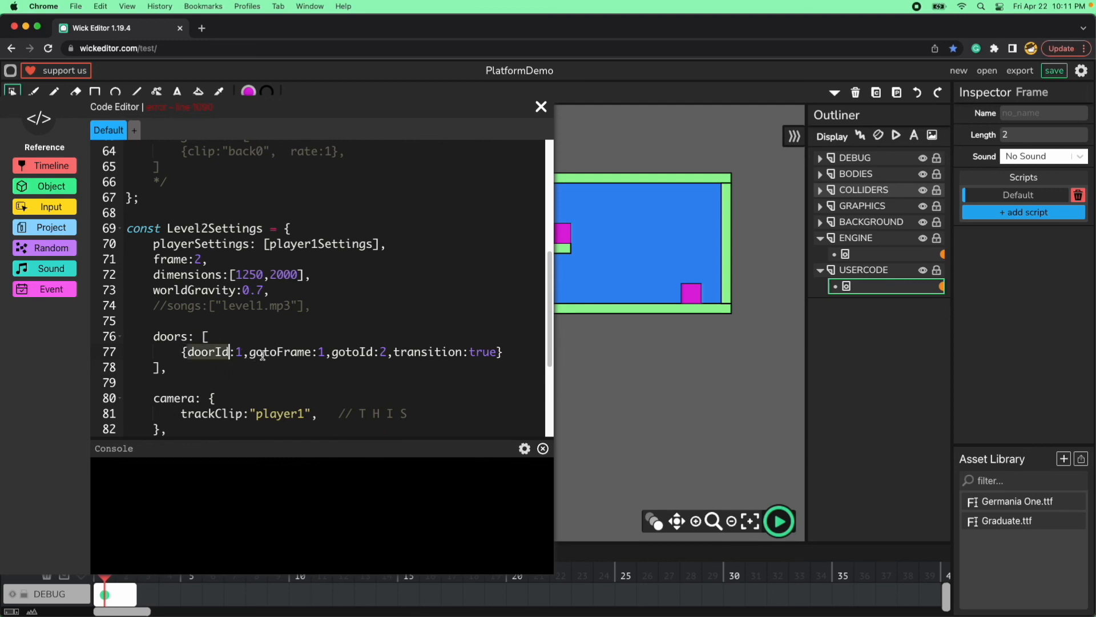
pyautogui.doubleClick(258, 352)
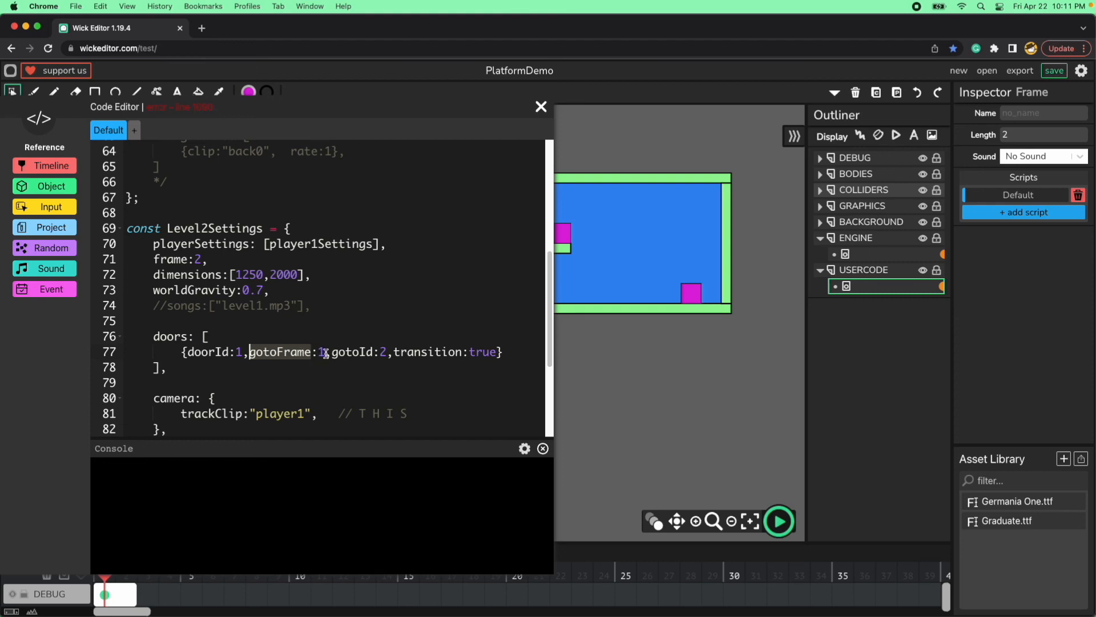
pyautogui.doubleClick(320, 352)
pyautogui.doubleClick(296, 354)
pyautogui.doubleClick(357, 353)
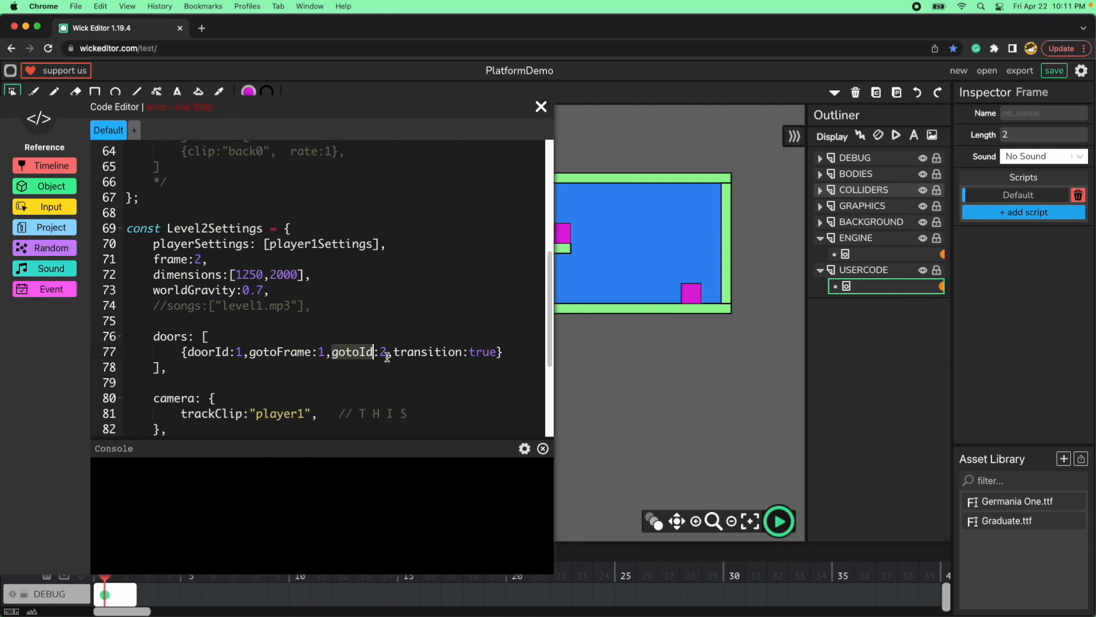
pyautogui.doubleClick(381, 353)
pyautogui.write('3')
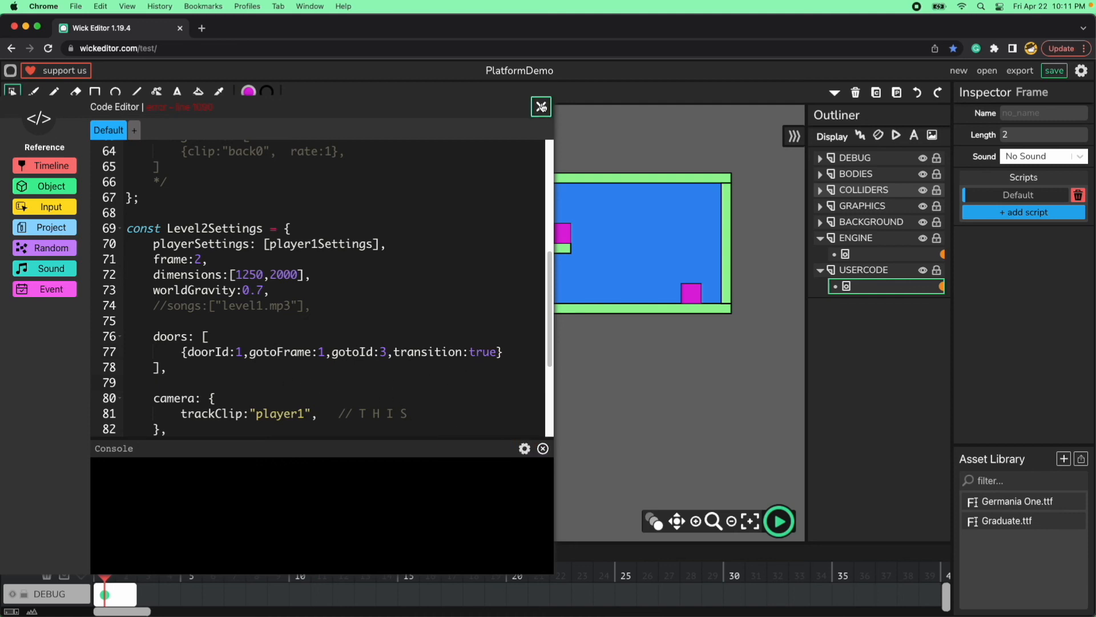
pyautogui.click(542, 107)
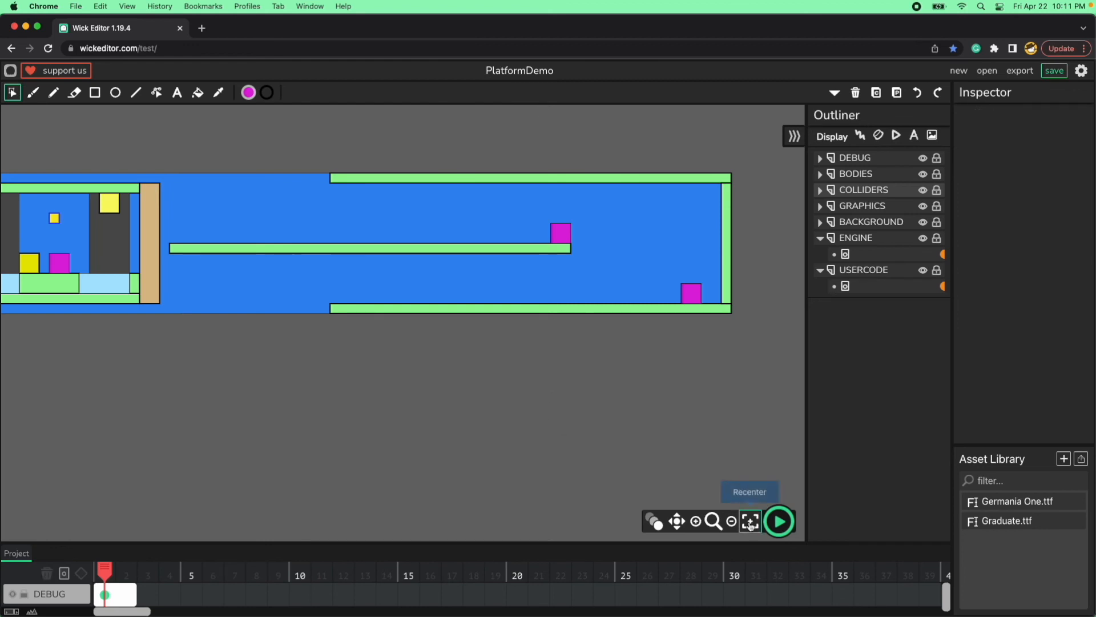
# Preview the project and try jumping the player up the green platforms of level 2, and end the preview.
pyautogui.click(777, 521)
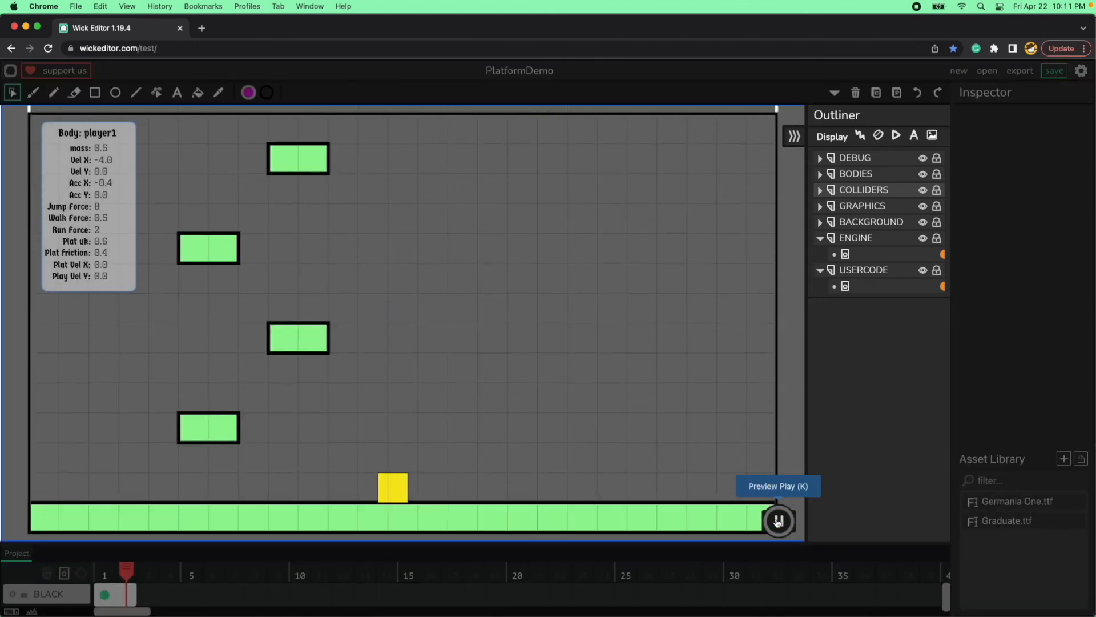
pyautogui.press('Up')
pyautogui.press('Left')
pyautogui.press('Up')
pyautogui.press('Left')
pyautogui.press('Up')
pyautogui.press('Right')
pyautogui.press('Up')
pyautogui.press('Left')
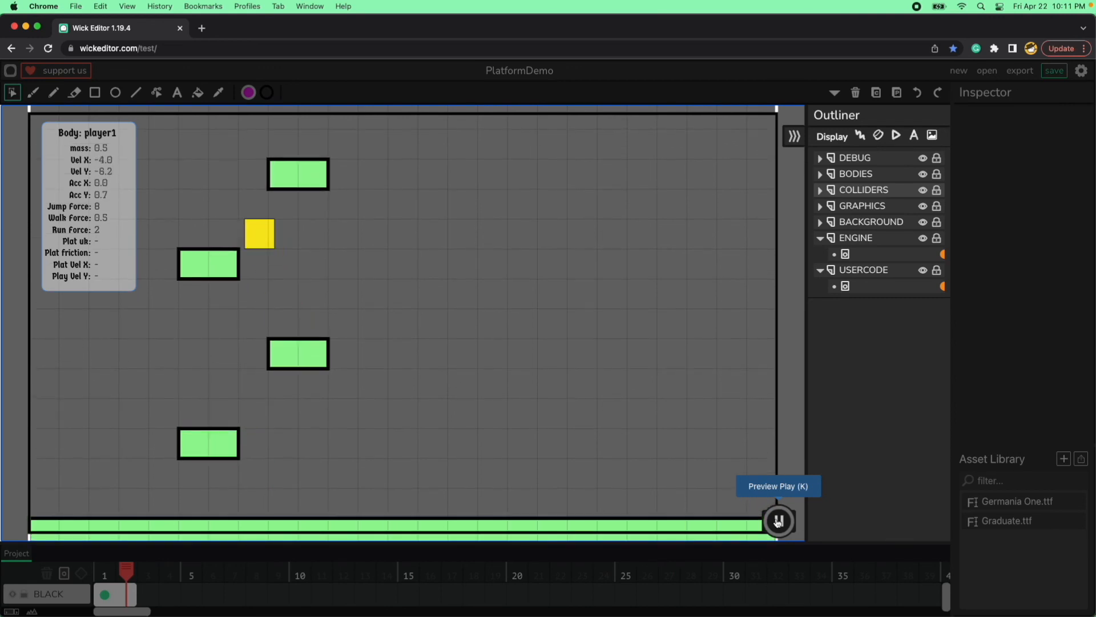
pyautogui.press('Up')
pyautogui.press('Right')
pyautogui.press('Up')
pyautogui.press('Left')
pyautogui.press('Right')
pyautogui.press('Up')
pyautogui.press('Left')
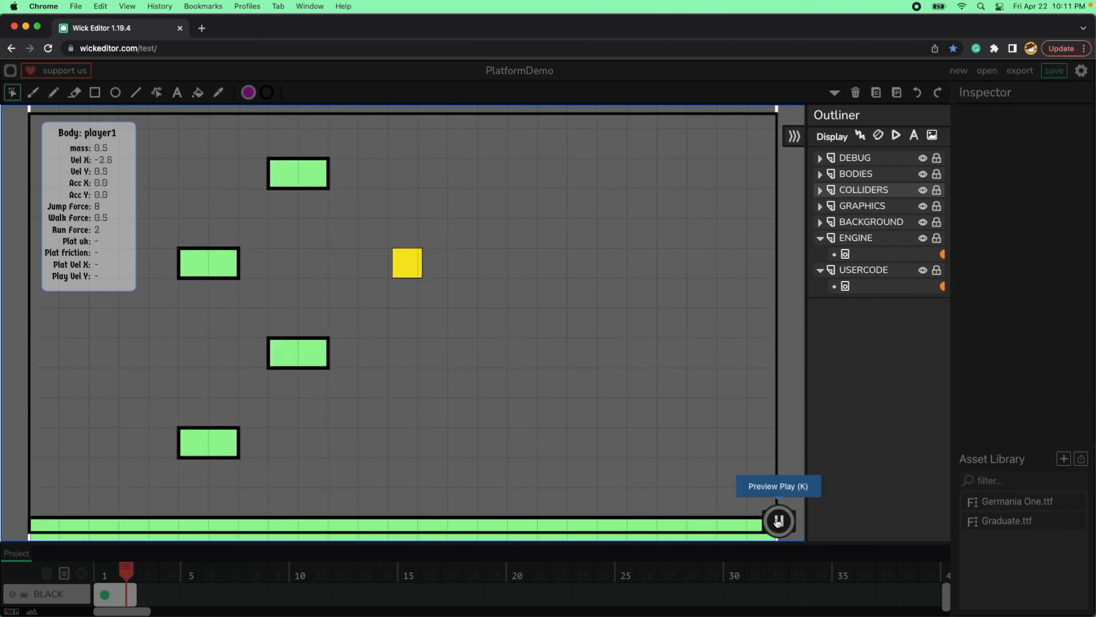
pyautogui.press('Up')
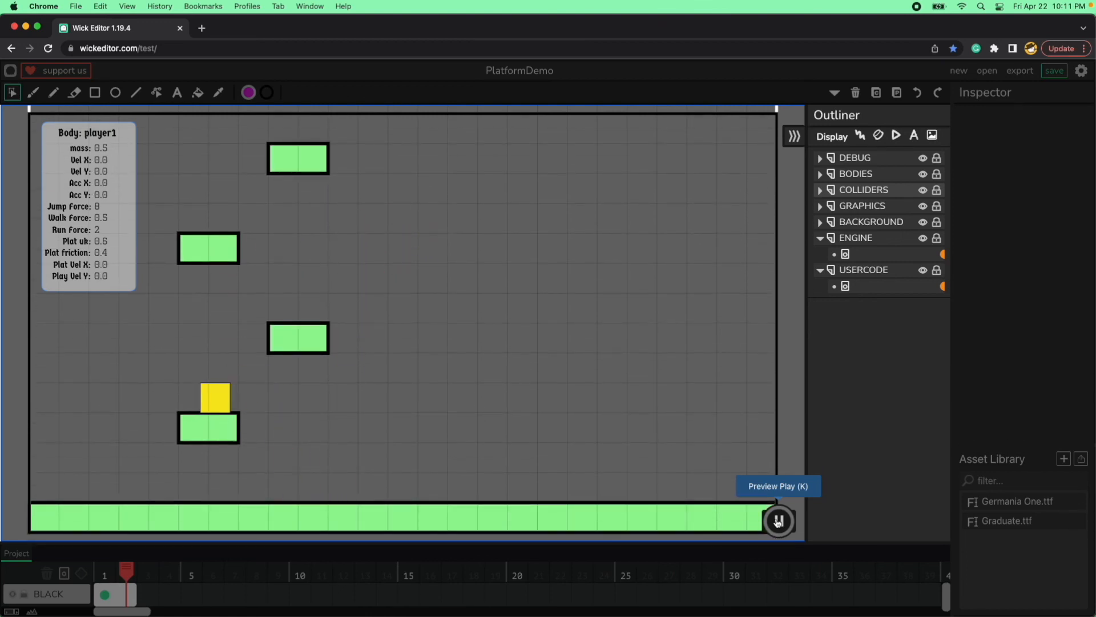
pyautogui.click(777, 520)
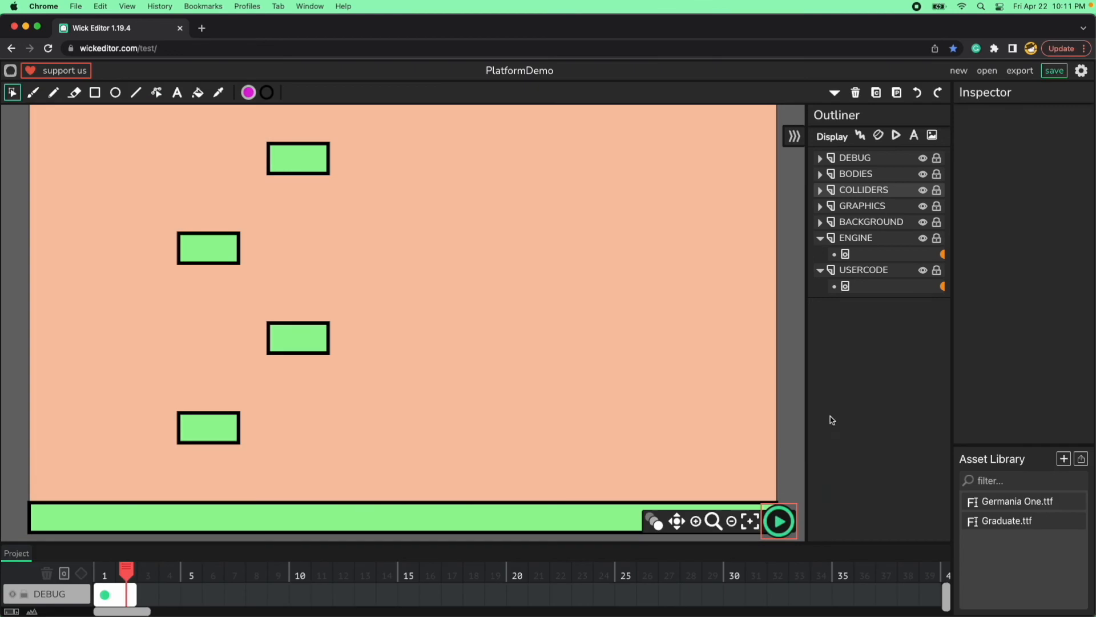
# Change the PE.startLevel argument in the USERCODE script to 1, collapsing the settings blocks above it, and close the editor.
pyautogui.click(943, 286)
pyautogui.scroll(-5, 386, 381)
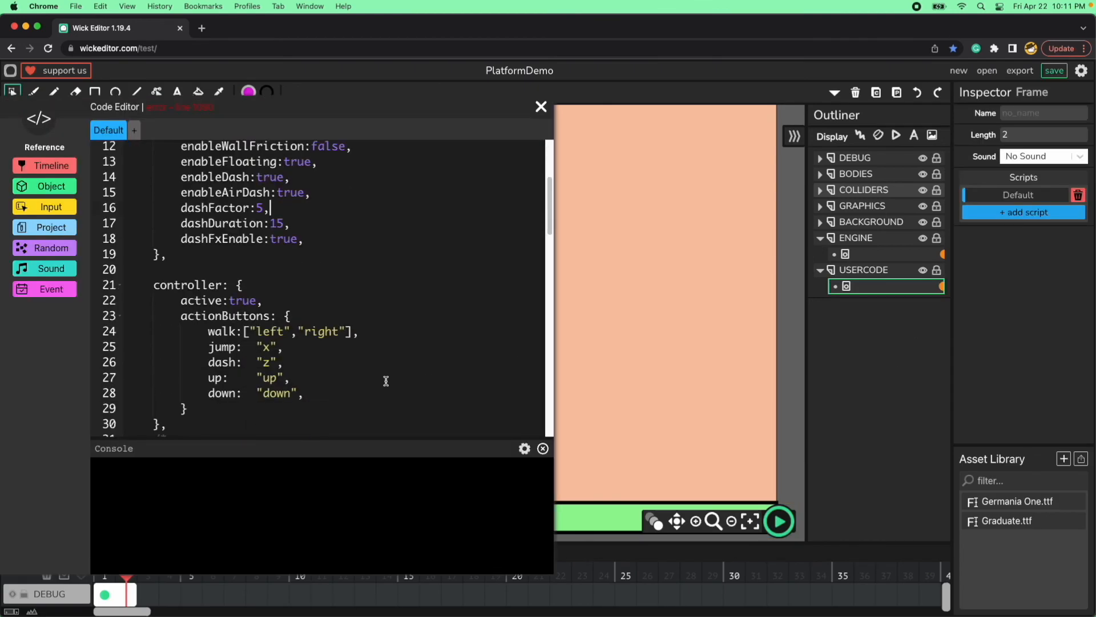
pyautogui.scroll(5, 386, 381)
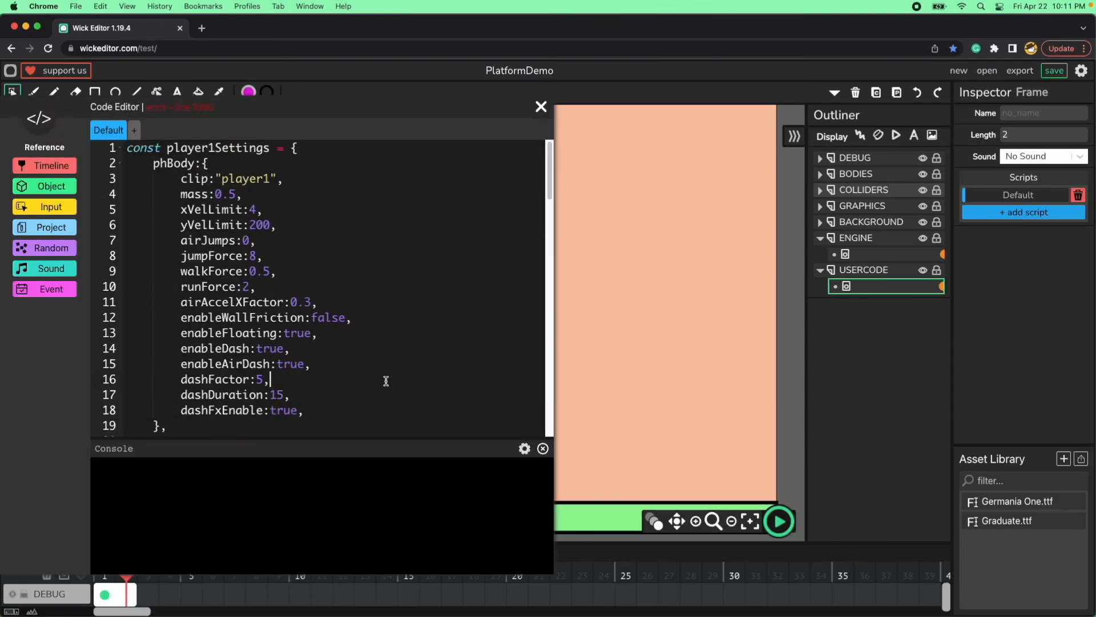
pyautogui.click(120, 149)
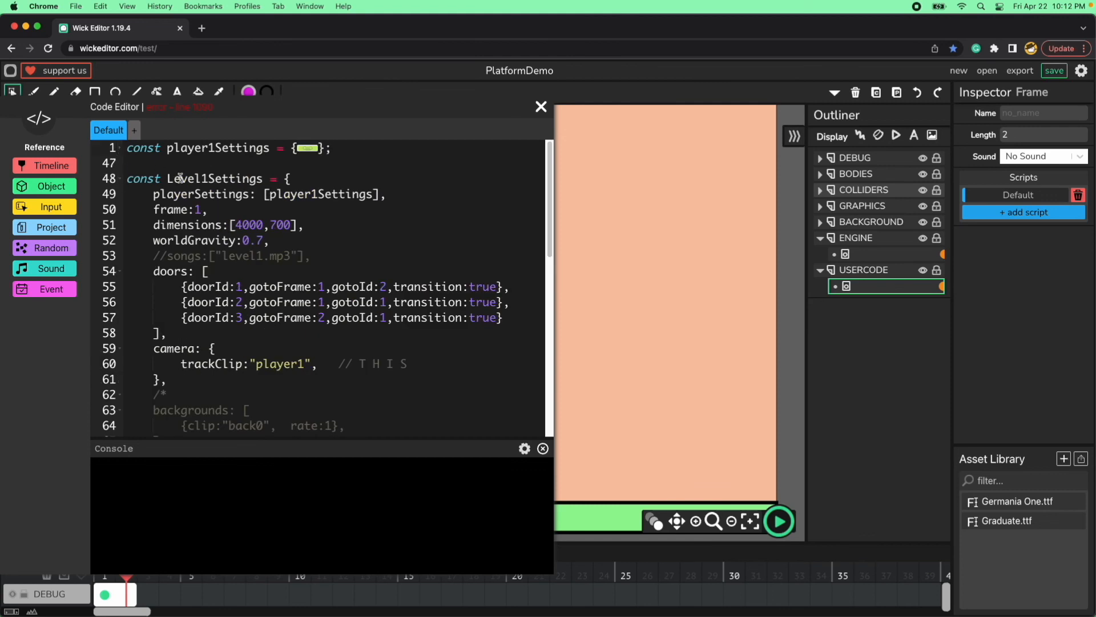
pyautogui.click(118, 179)
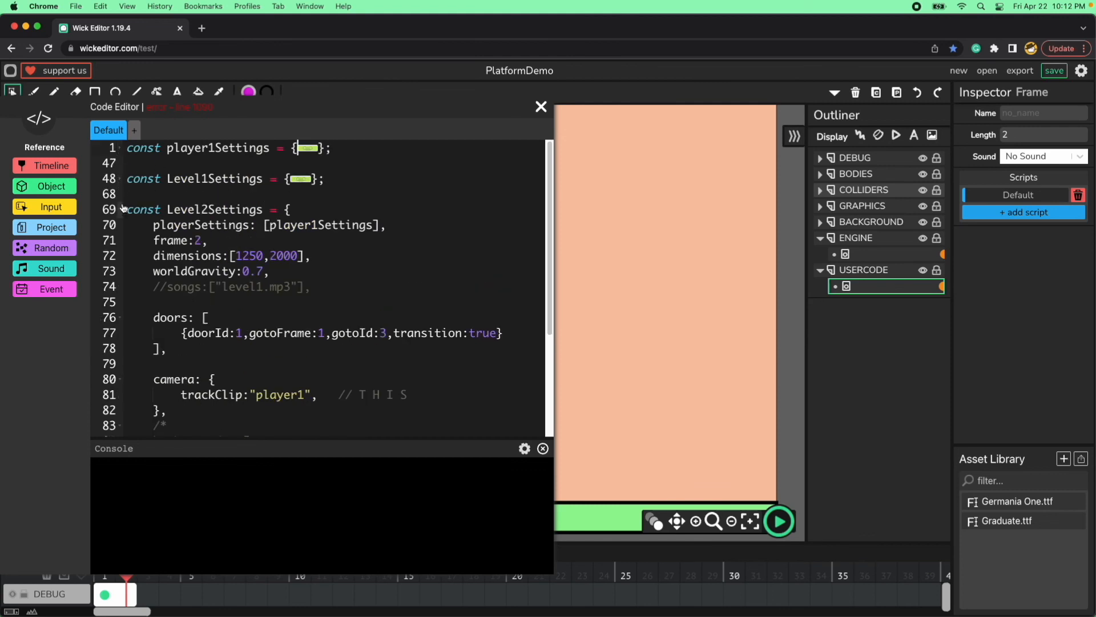
pyautogui.click(119, 210)
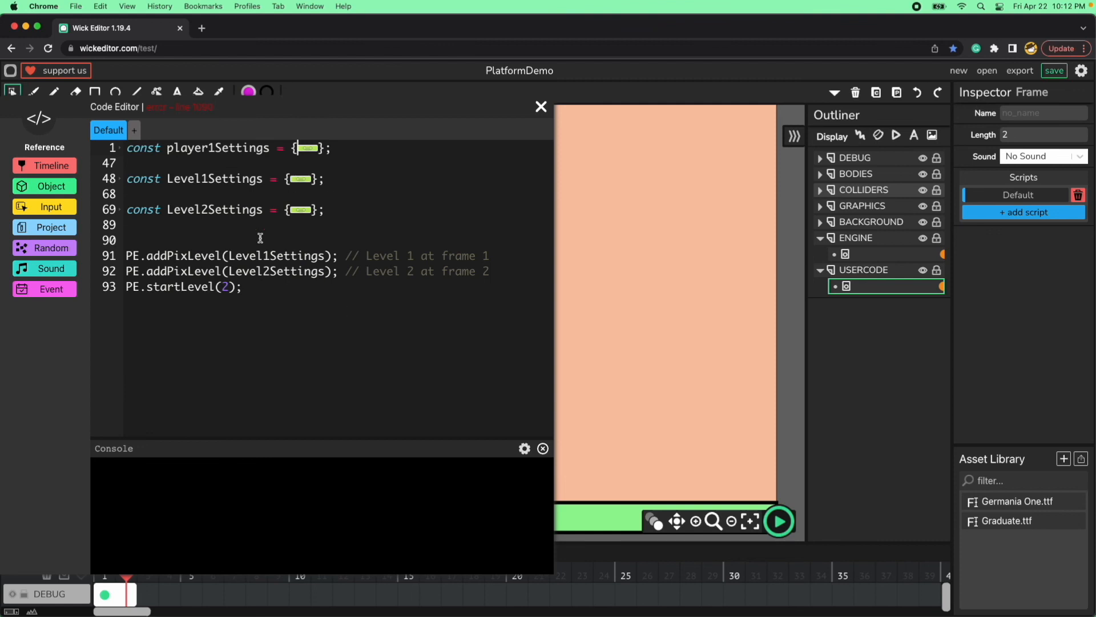
pyautogui.click(228, 287)
pyautogui.press('BackSpace')
pyautogui.write('1')
pyautogui.click(542, 106)
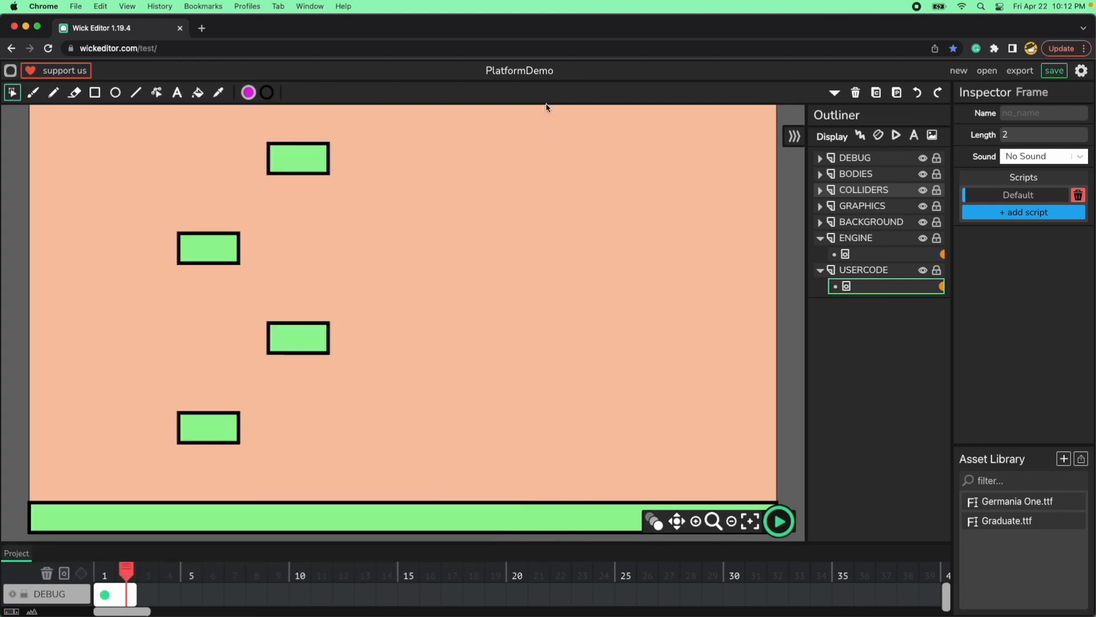
# Preview the project from level 1 and move the player past the tan wall toward the long green platform.
pyautogui.click(781, 521)
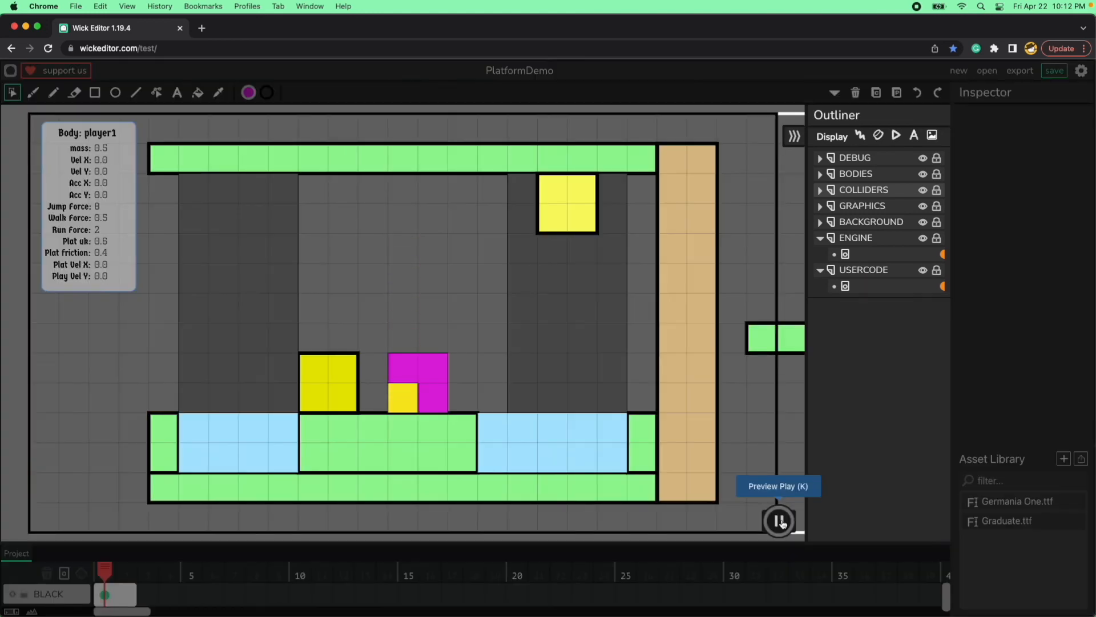
pyautogui.press('Left')
pyautogui.press('Up')
pyautogui.press('Left')
pyautogui.press('Up')
pyautogui.press('Right')
pyautogui.press('Left')
pyautogui.press('Right')
pyautogui.press('Left')
pyautogui.press('Down')
pyautogui.press('Left')
pyautogui.press('Right')
pyautogui.press('Down')
pyautogui.press('Right')
pyautogui.press('Up')
pyautogui.press('Up')
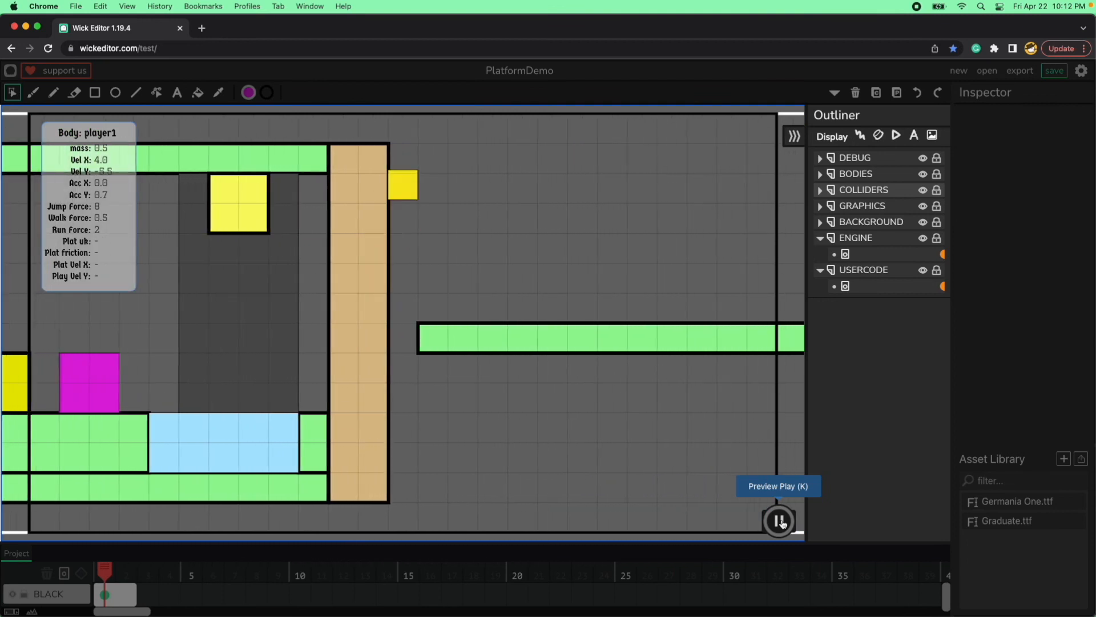
# Run the player along the long green platform to the lower magenta door and enter it to reach level 2.
pyautogui.press('Left')
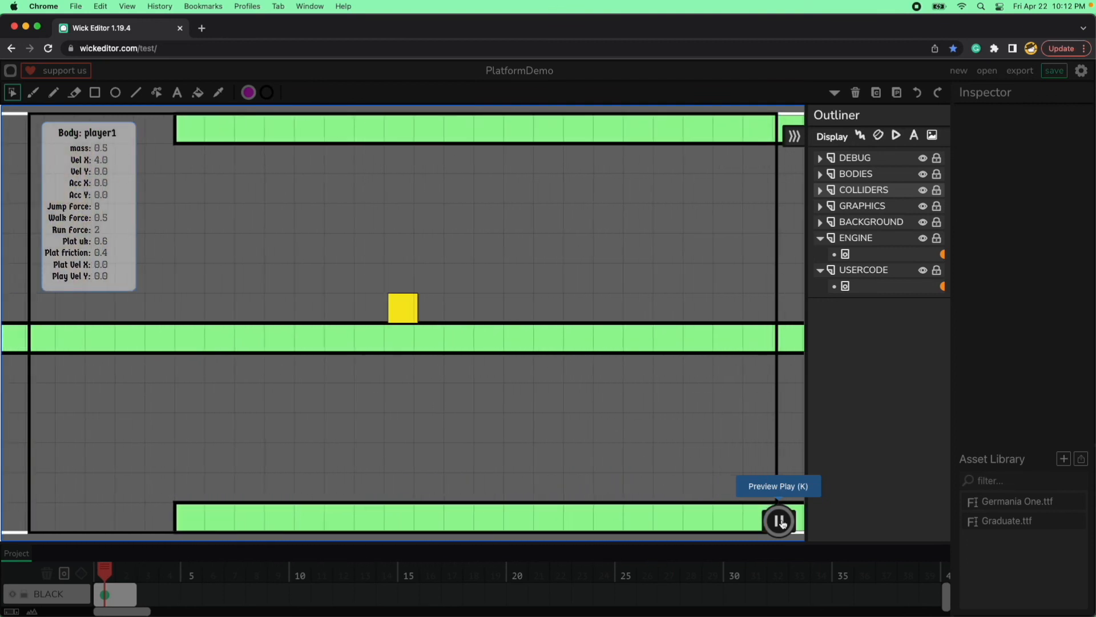
pyautogui.press('Right')
pyautogui.press('Up')
pyautogui.press('Right')
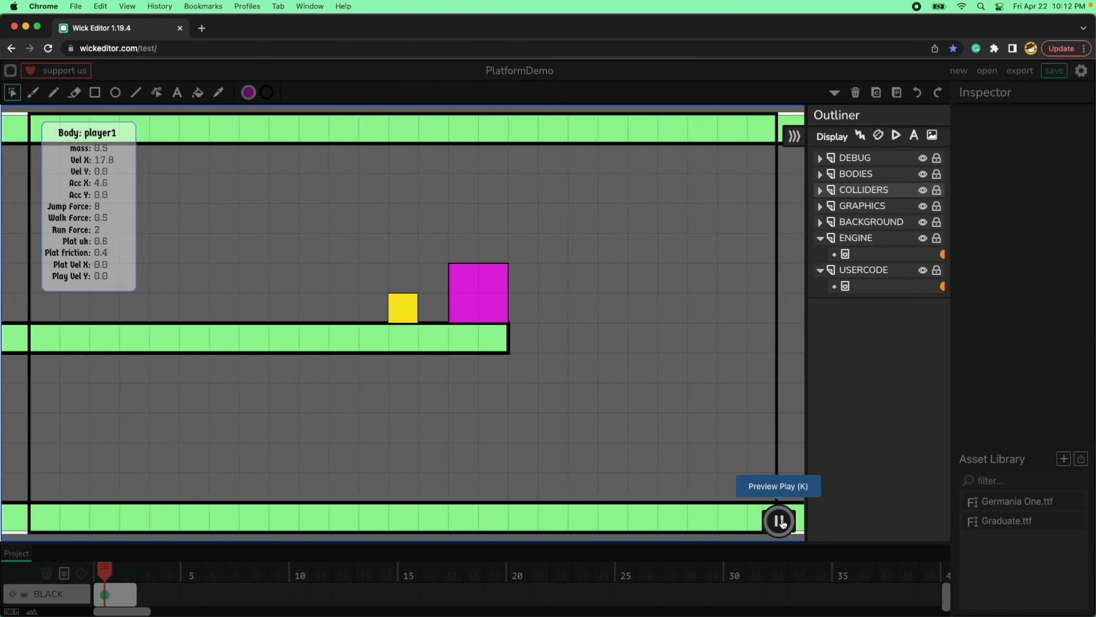
pyautogui.press('Up')
pyautogui.press('Left')
pyautogui.press('Up')
pyautogui.press('Right')
pyautogui.press('Left')
pyautogui.press('Right')
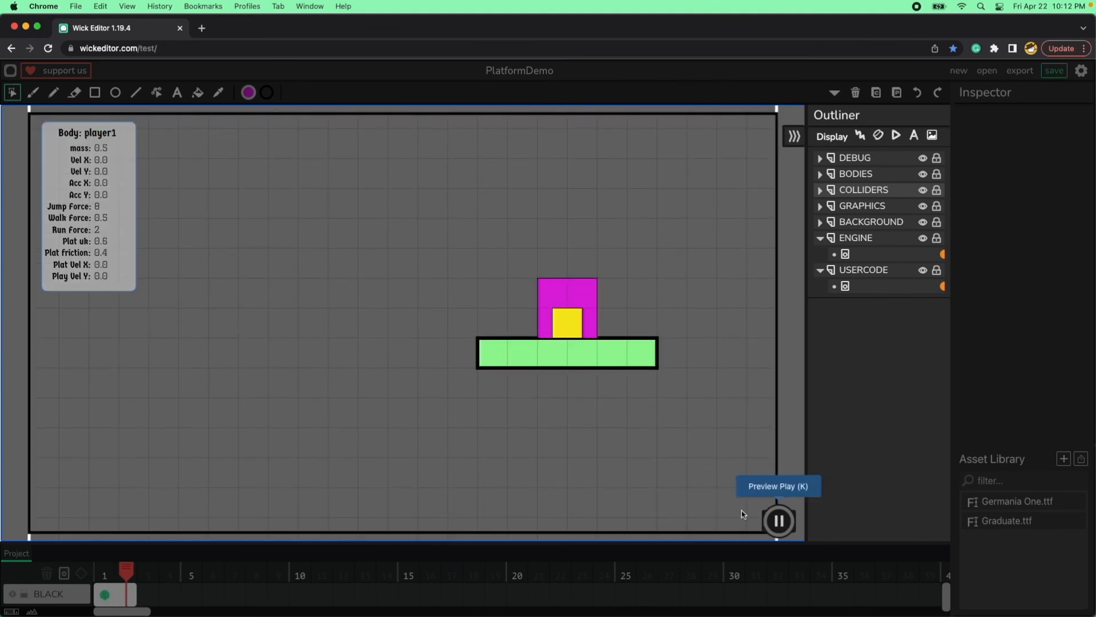
# Enlarge the timeline to show more layers and send the player back through the level 2 magenta door.
pyautogui.moveTo(413, 543); pyautogui.dragTo(428, 418)
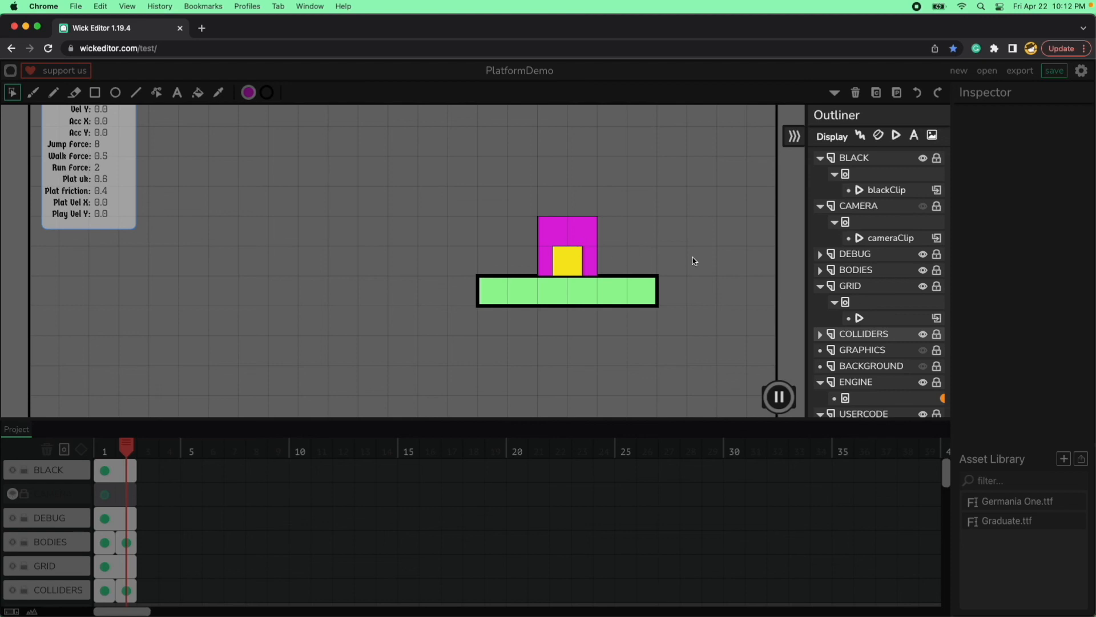
pyautogui.press('Up')
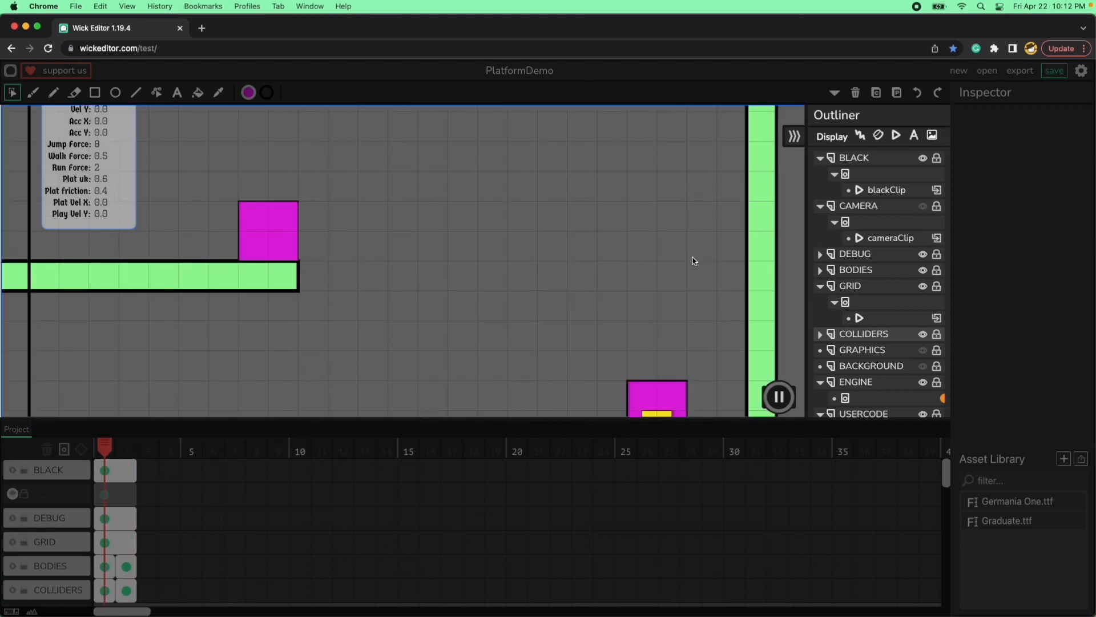
# Shrink the timeline to enlarge the canvas and send the player back and forth through the magenta doors, ending in level 2.
pyautogui.moveTo(623, 423); pyautogui.dragTo(609, 551)
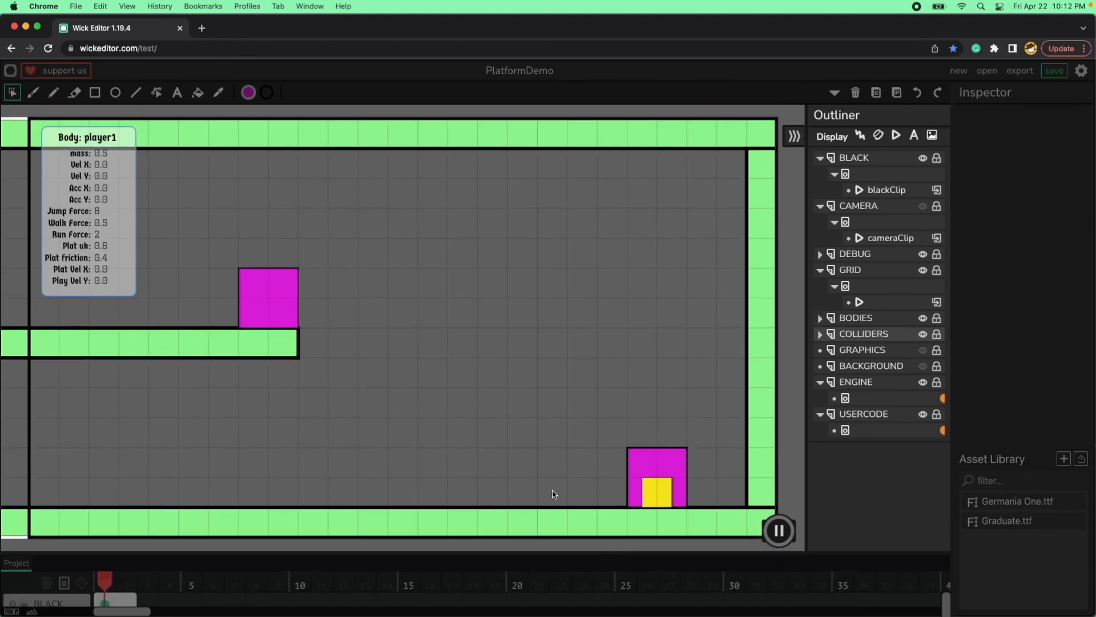
pyautogui.press('Up')
pyautogui.press('Up')
pyautogui.press('Up')
pyautogui.press('Up')
pyautogui.press('Up')
# Jump the player off the left side of level 2's door platform and steer it left and right in the air.
pyautogui.press('space')
pyautogui.press('Left')
pyautogui.press('space')
pyautogui.press('space')
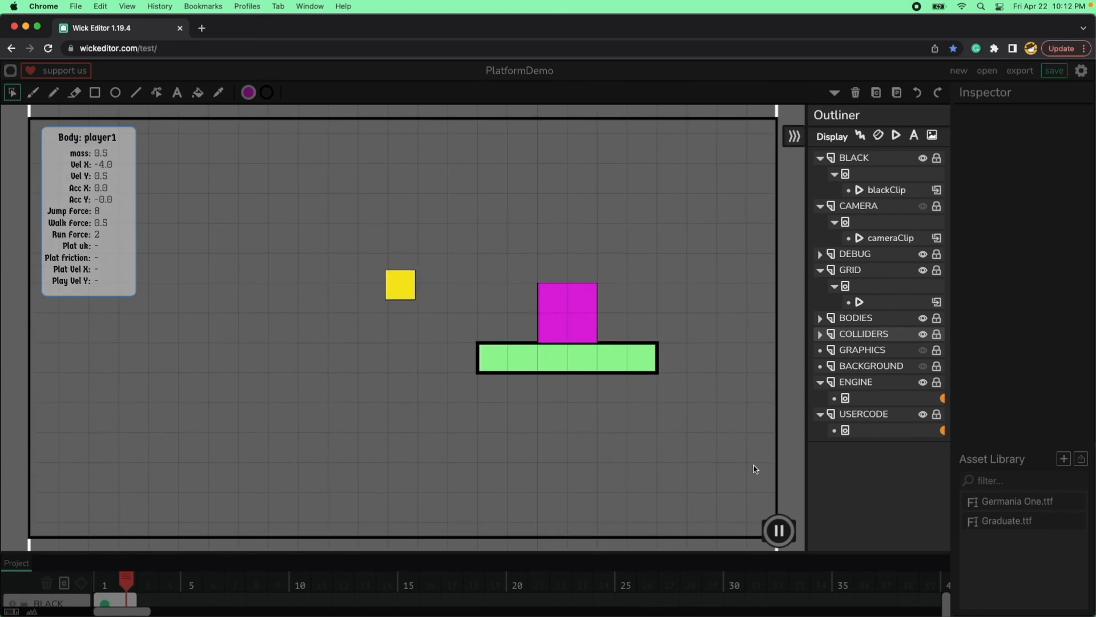
pyautogui.press('Right')
pyautogui.press('Left')
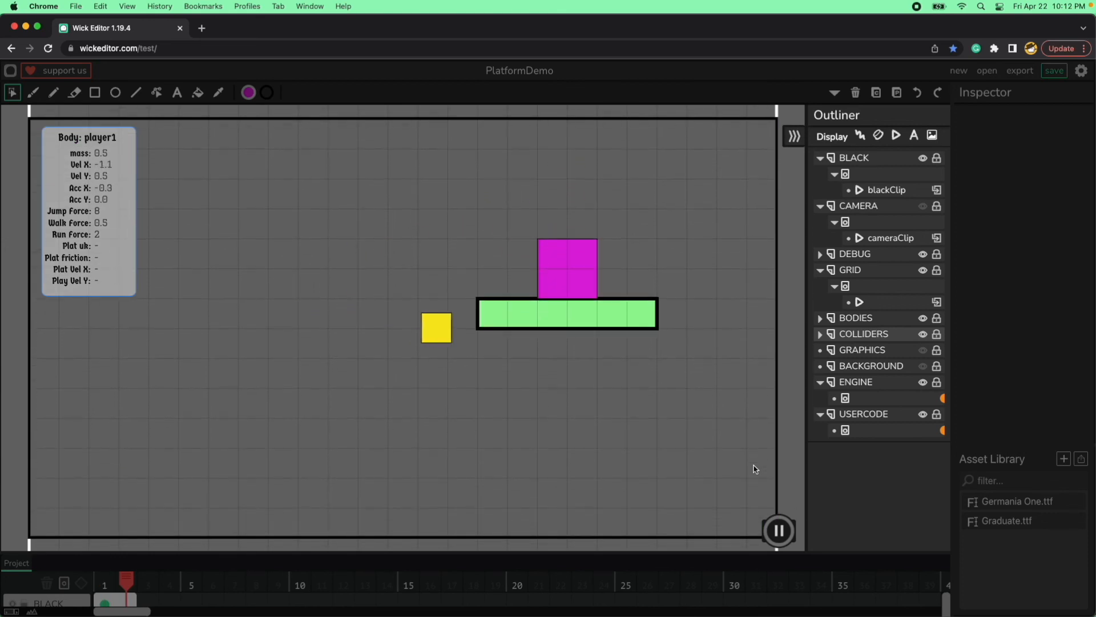
pyautogui.press('Right')
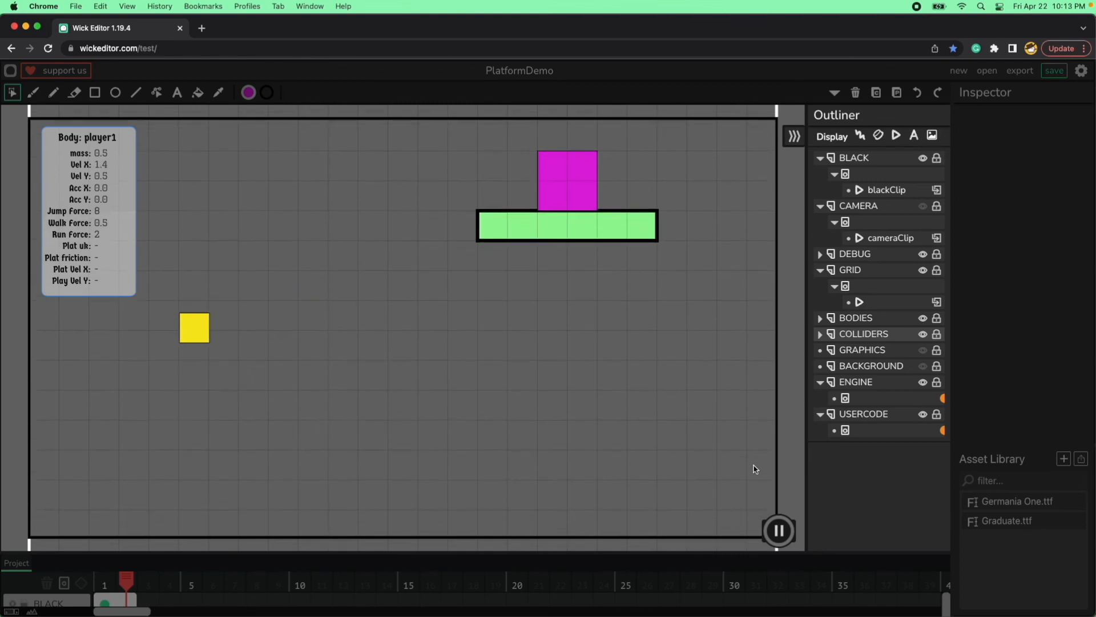
# Move the player around the small staggered green platforms in level 2, down toward the ground.
pyautogui.press('space')
pyautogui.press('space')
pyautogui.press('Left')
pyautogui.press('Right')
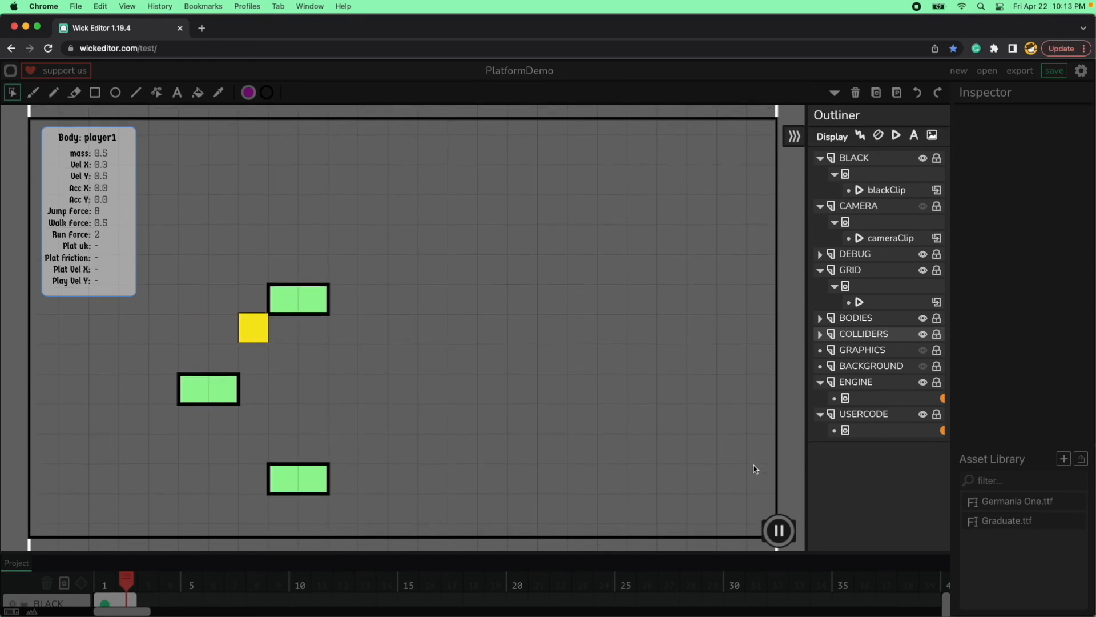
pyautogui.press('Right')
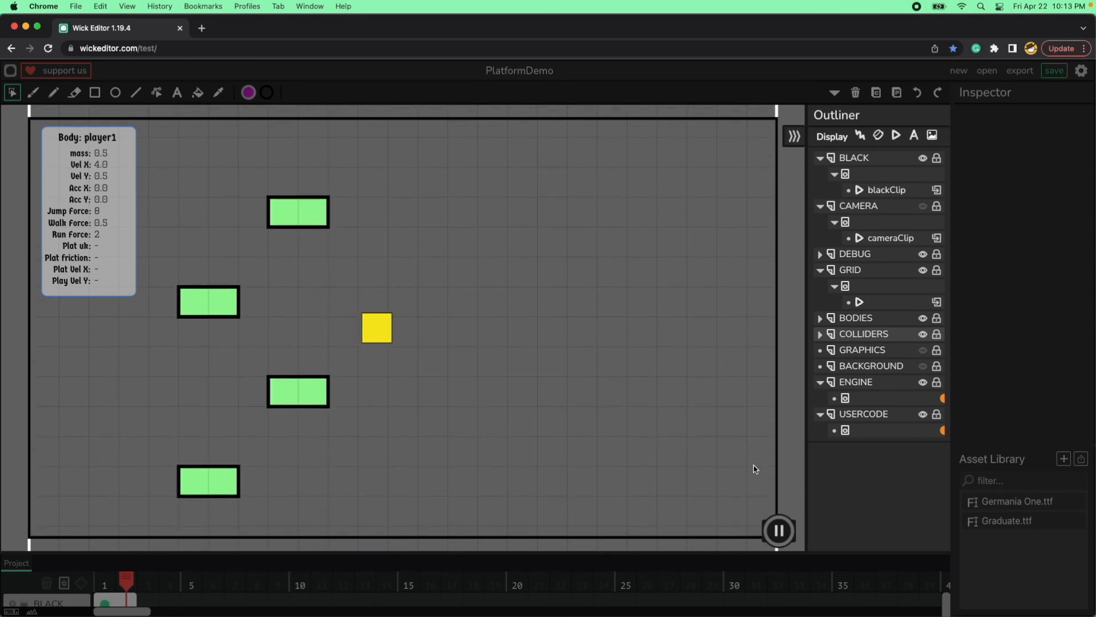
pyautogui.press('Left')
pyautogui.press('space')
# Jump the player up the staggered green platforms in level 2, drop it off their right side and stop the preview.
pyautogui.press('space')
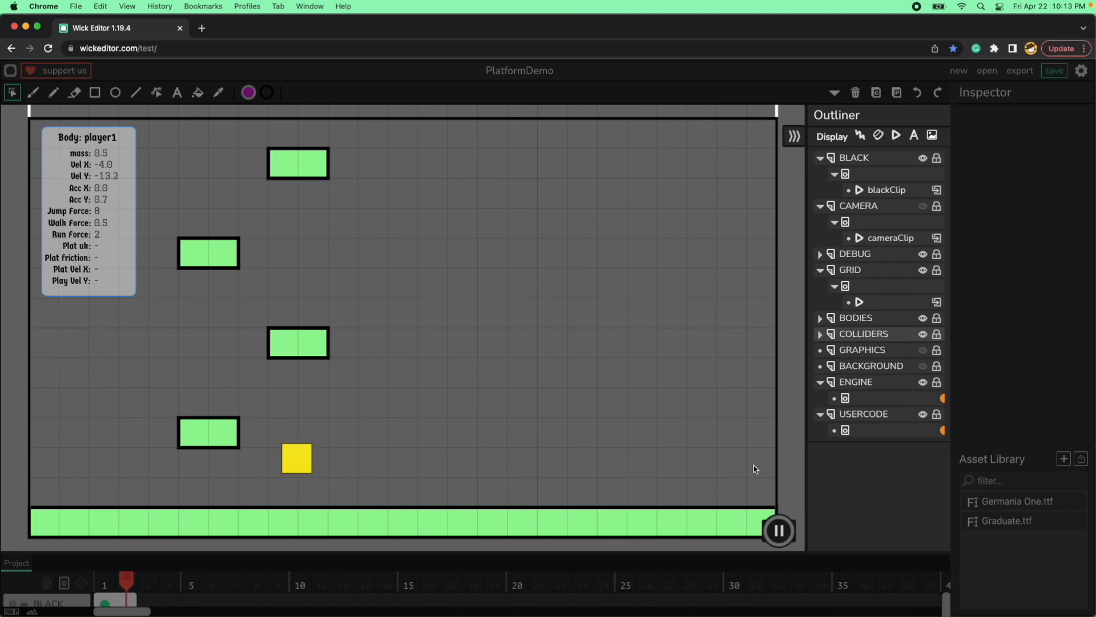
pyautogui.press('Right')
pyautogui.press('space')
pyautogui.press('Left')
pyautogui.press('space')
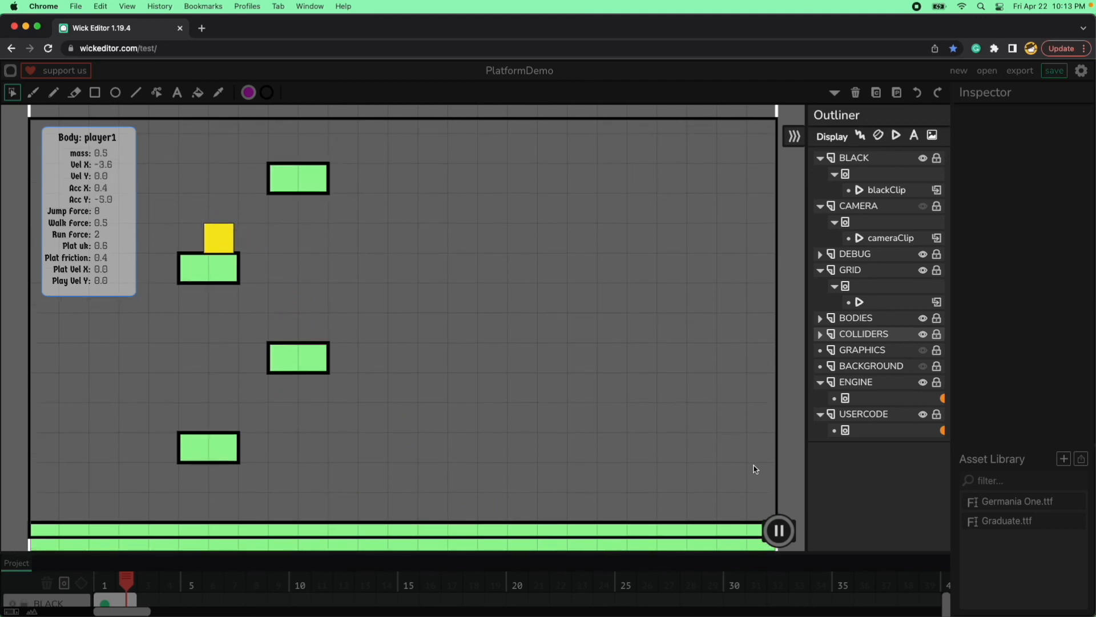
pyautogui.press('Right')
pyautogui.press('space')
pyautogui.press('Left')
pyautogui.press('space')
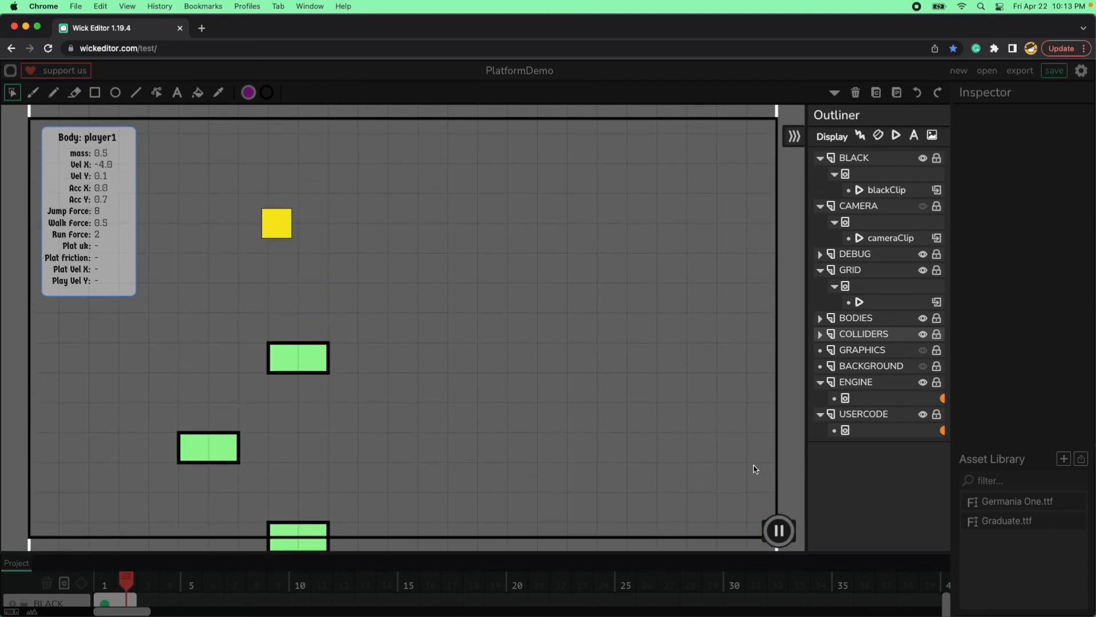
pyautogui.press('Right')
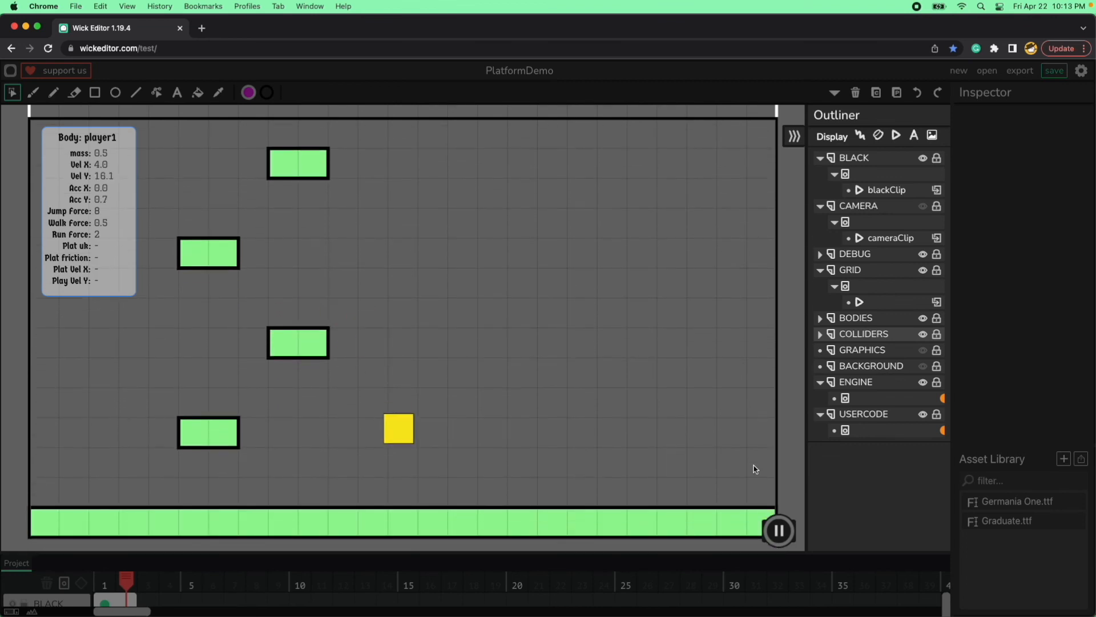
pyautogui.click(779, 530)
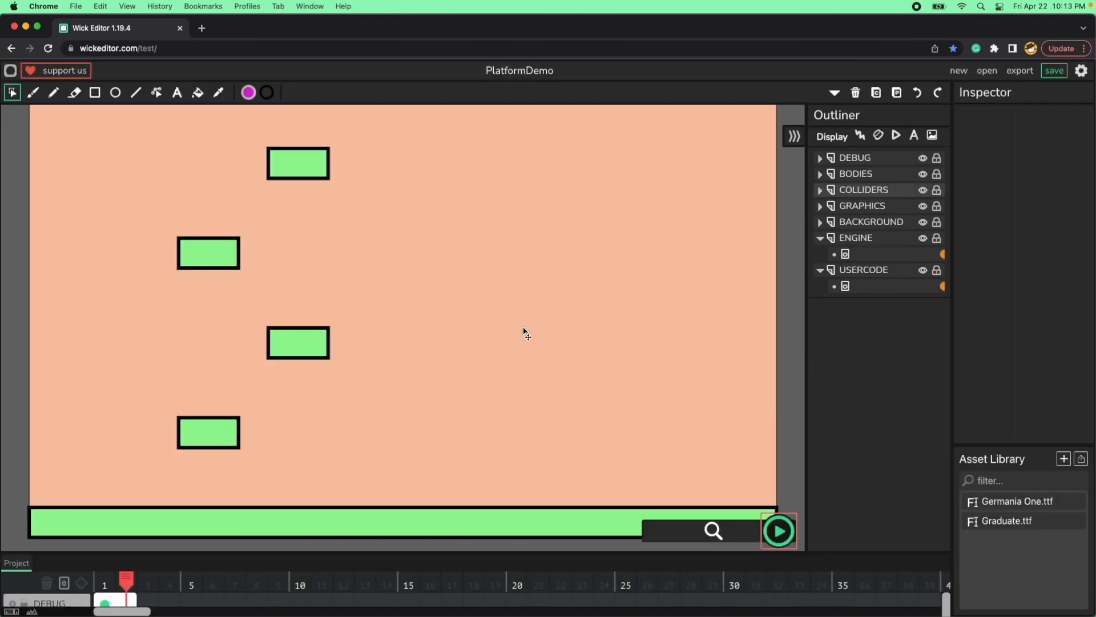